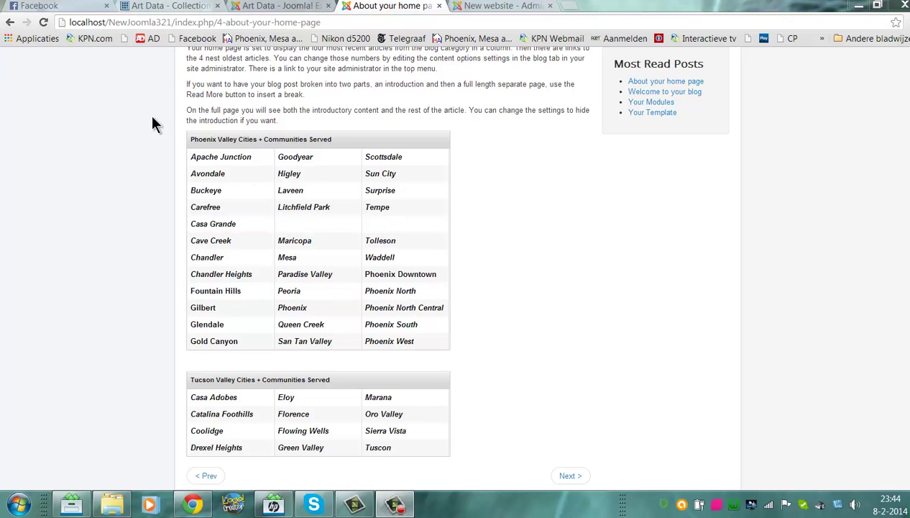
View the Art Data demo site's home page and read the extension's listing in the Joomla! Extensions Directory
{"action": "left_click", "coordinate": [170, 6]}
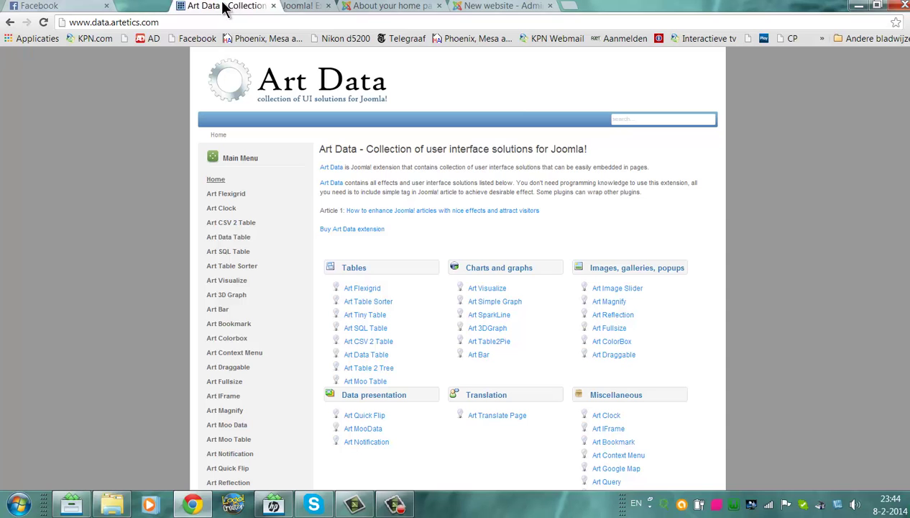
{"action": "left_click", "coordinate": [275, 6]}
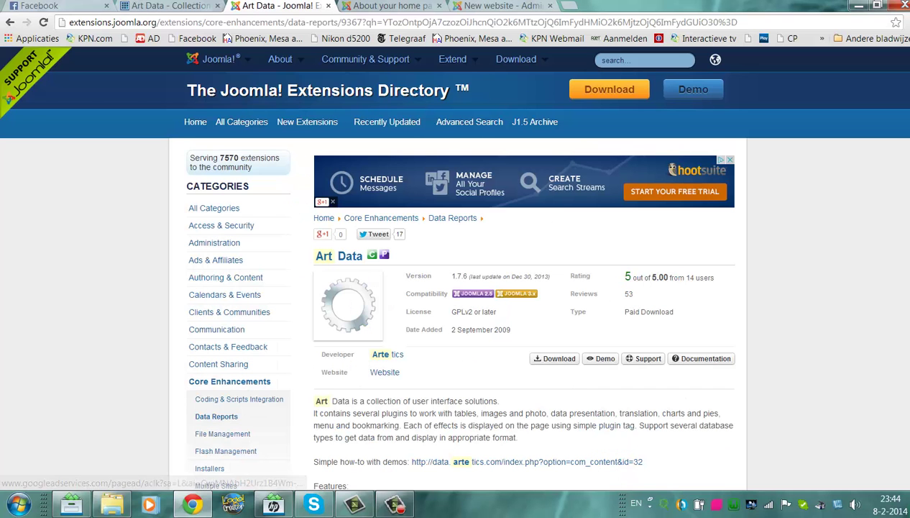
{"action": "scroll", "coordinate": [581, 172], "scroll_direction": "down", "scroll_amount": 3}
{"action": "scroll", "coordinate": [524, 266], "scroll_direction": "up", "scroll_amount": 1}
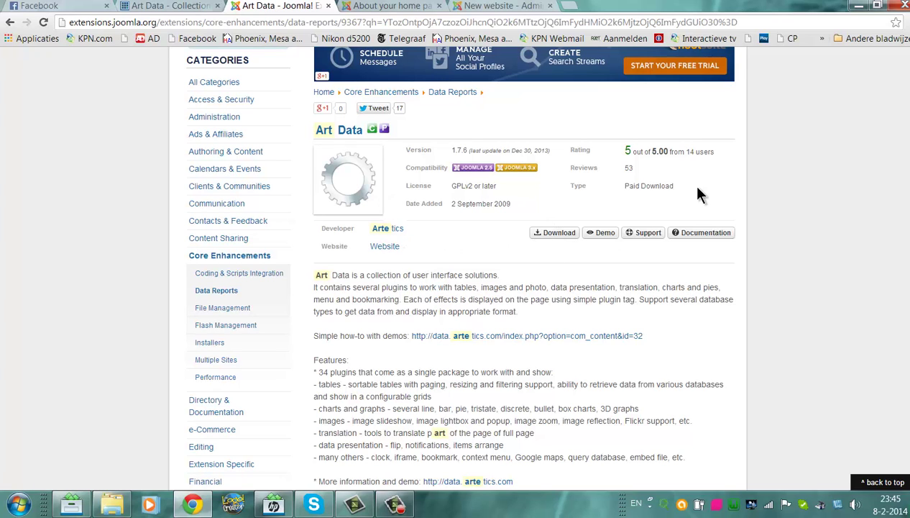
Return to the Joomla administrator and check the installed components for art-data
{"action": "left_click", "coordinate": [388, 7]}
{"action": "left_click", "coordinate": [496, 6]}
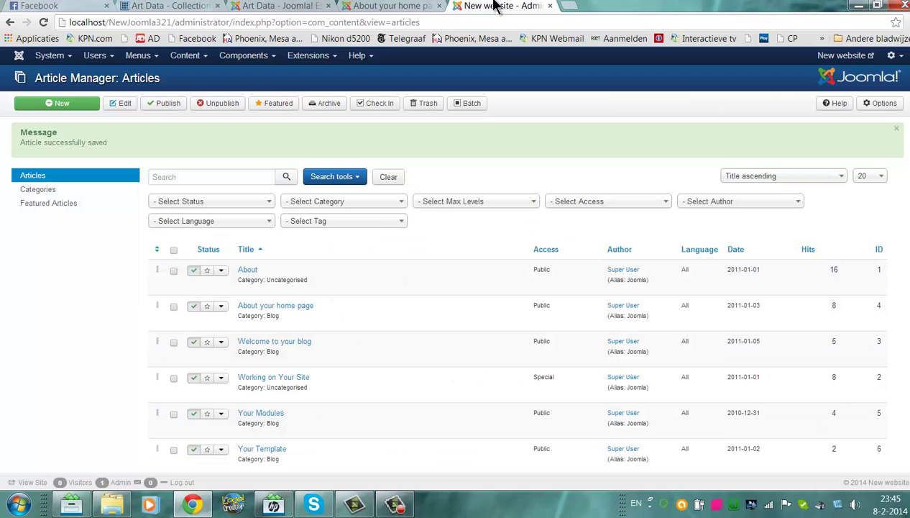
{"action": "left_click", "coordinate": [228, 59]}
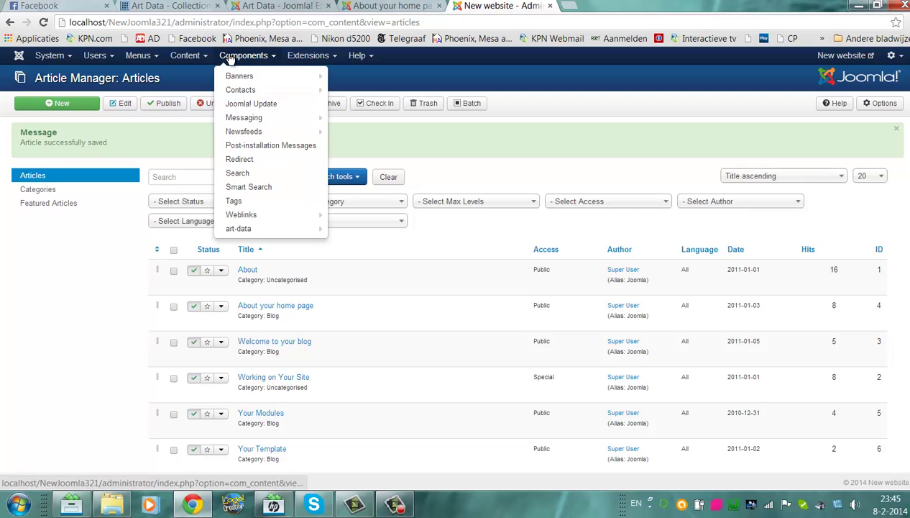
Switch to File Explorer and identify the com_artdata_joomla3 and artdata_joomla3 packages in the artdata_unzip_first folder
{"action": "left_click", "coordinate": [112, 504]}
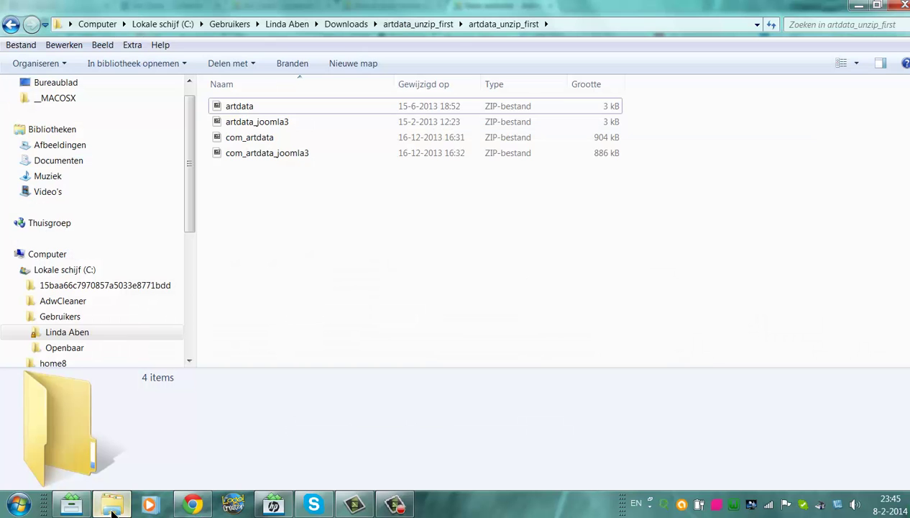
{"action": "left_click", "coordinate": [257, 123]}
{"action": "left_click", "coordinate": [256, 154]}
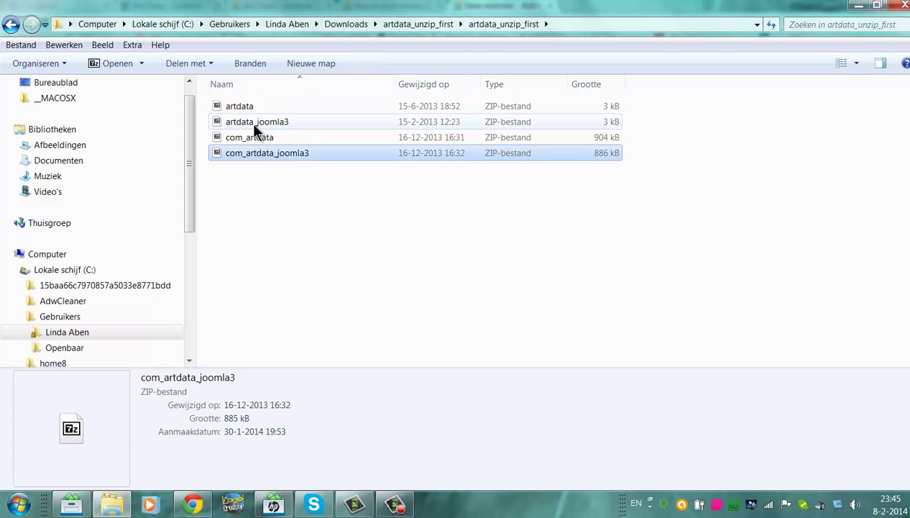
{"action": "left_click", "coordinate": [251, 122]}
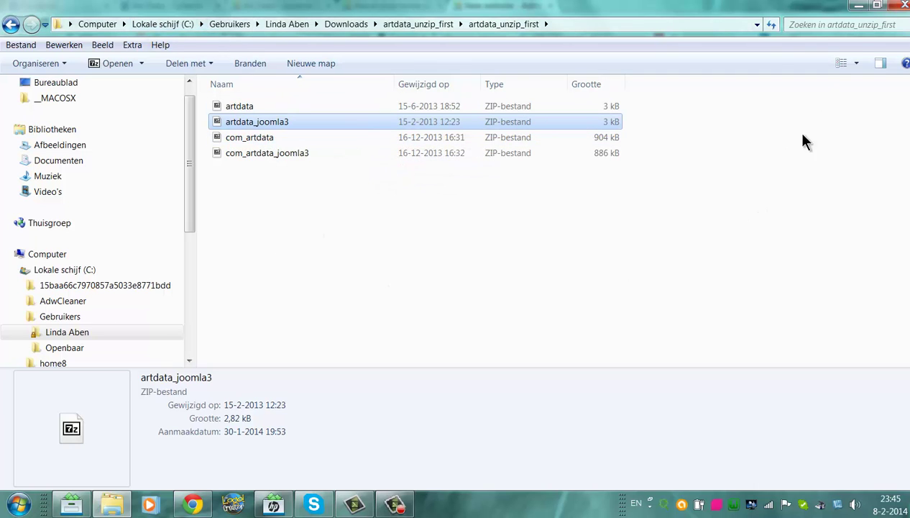
{"action": "left_click", "coordinate": [857, 5]}
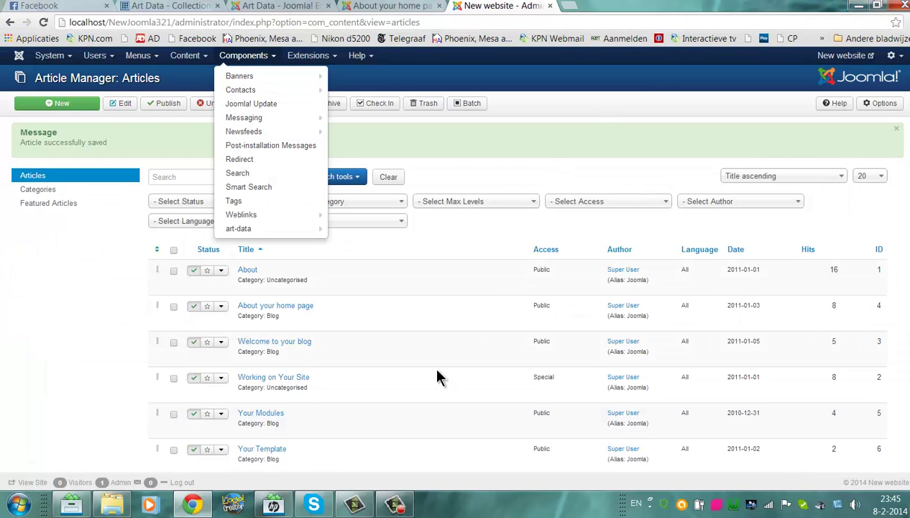
Back in Joomla, open the Extension Manager's package upload page and locate the art-data component entry
{"action": "left_click", "coordinate": [436, 378]}
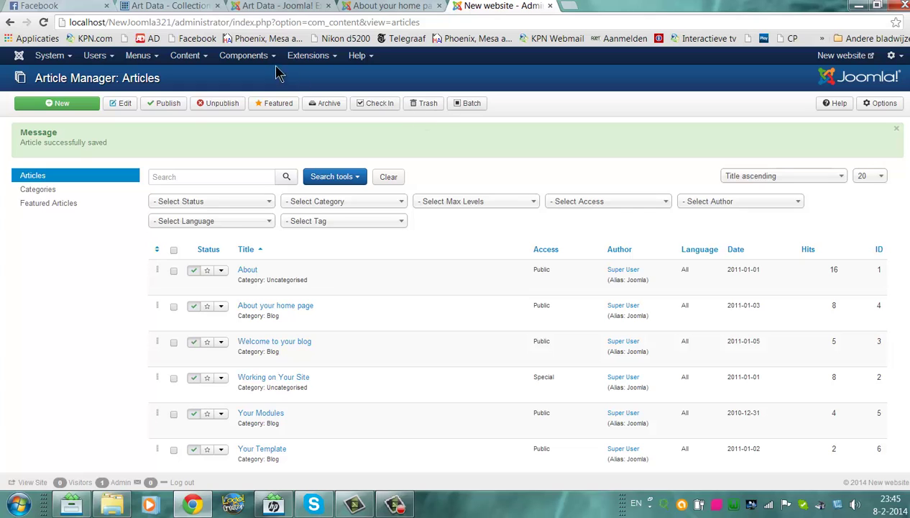
{"action": "left_click", "coordinate": [309, 56]}
{"action": "left_click", "coordinate": [296, 81]}
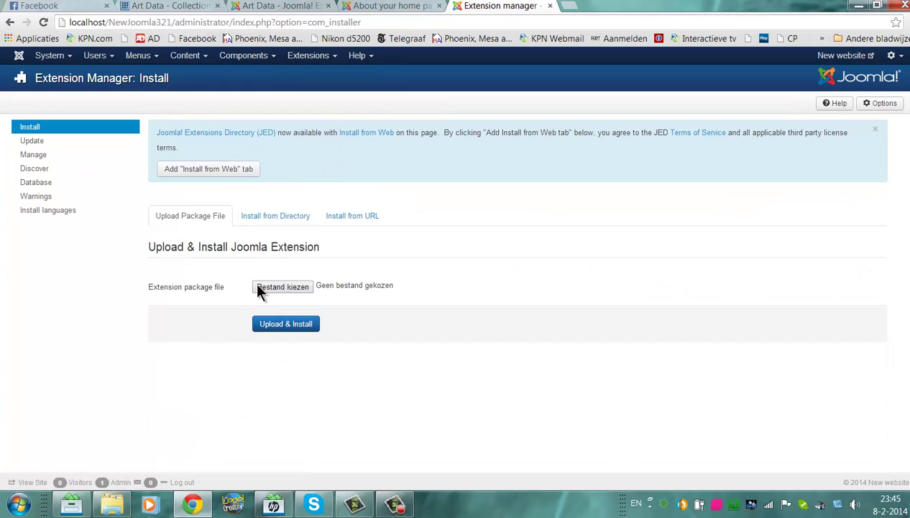
{"action": "left_click", "coordinate": [232, 63]}
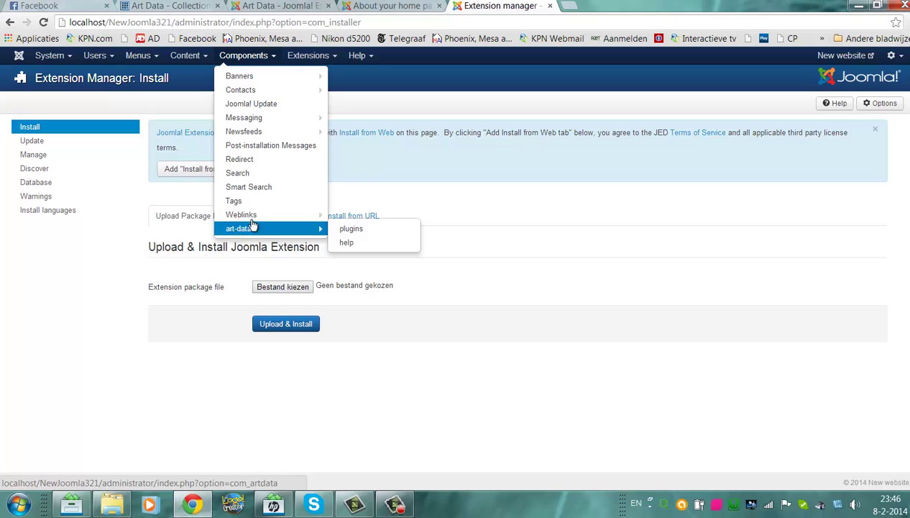
Open the Plugin Manager, disable the Art Data content plugin and enable it again
{"action": "left_click", "coordinate": [302, 56]}
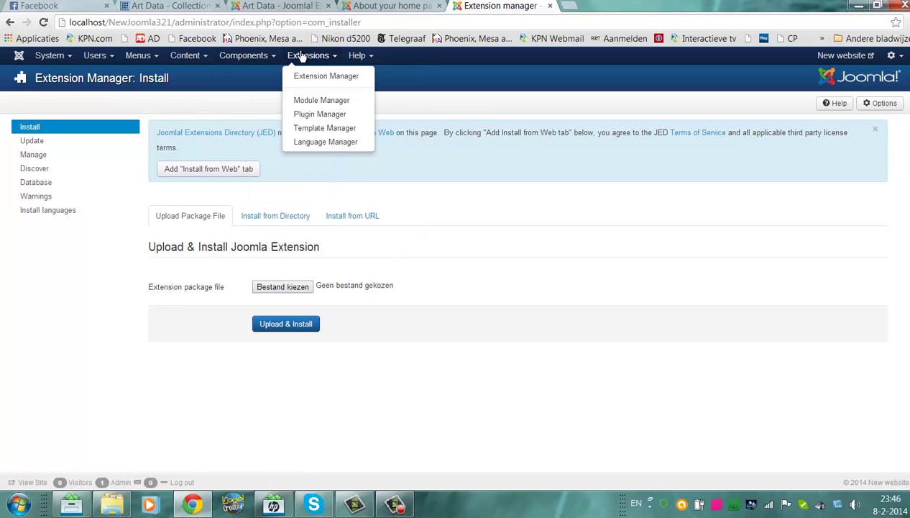
{"action": "left_click", "coordinate": [319, 115]}
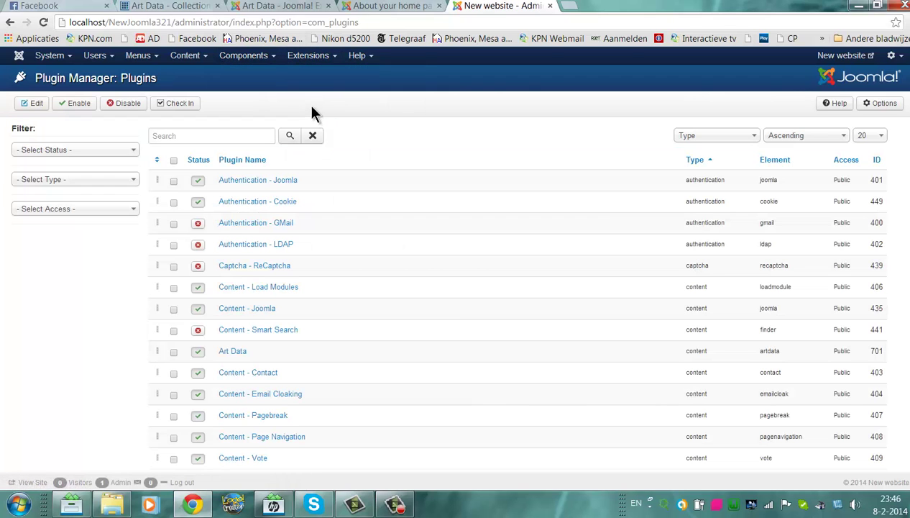
{"action": "left_click", "coordinate": [200, 355]}
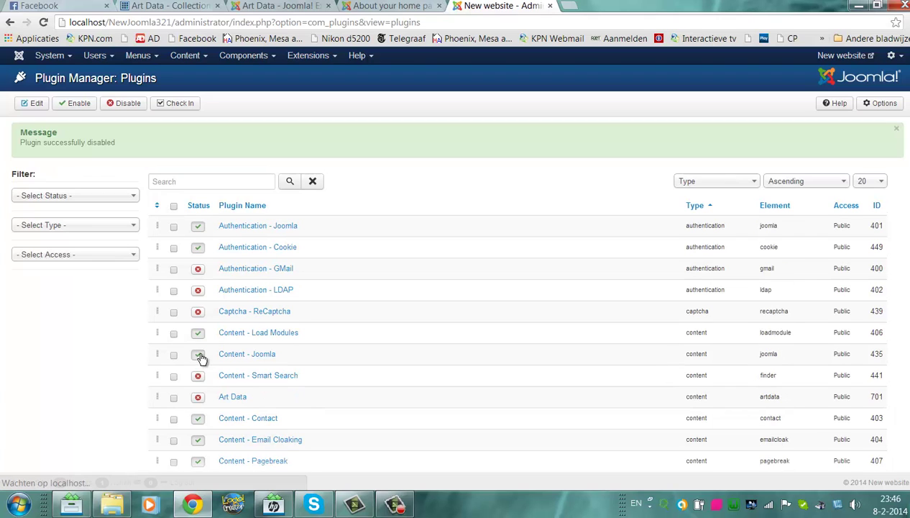
{"action": "scroll", "coordinate": [198, 338], "scroll_direction": "down", "scroll_amount": 3}
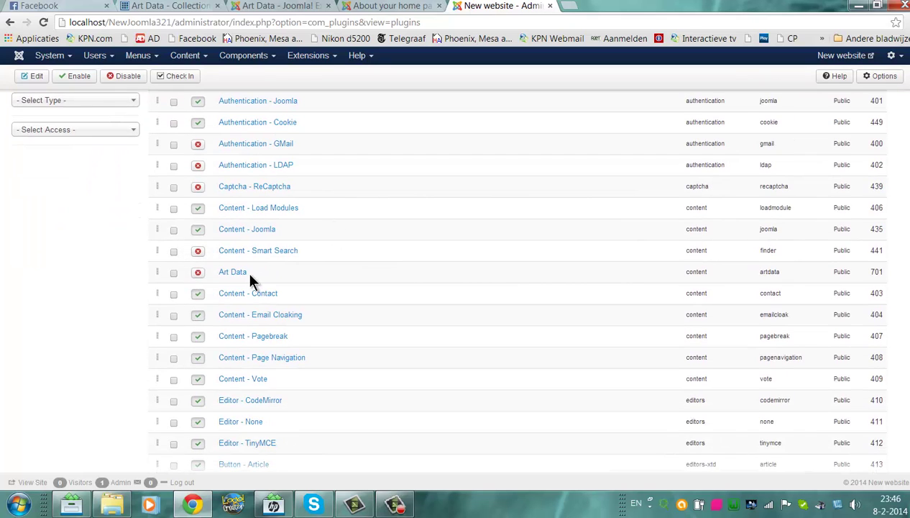
{"action": "left_click", "coordinate": [198, 273]}
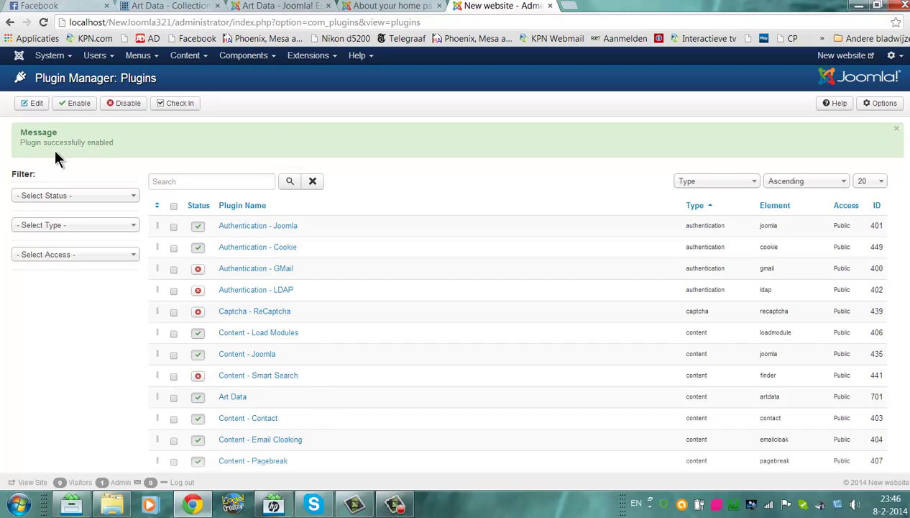
Open the art-data component and review its full list of plugins with their descriptions and publish states
{"action": "left_click", "coordinate": [244, 58]}
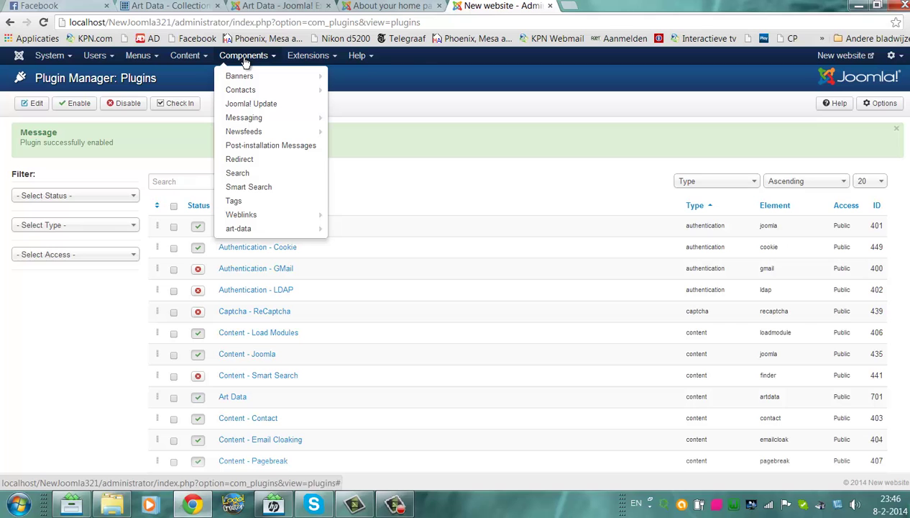
{"action": "left_click", "coordinate": [253, 236]}
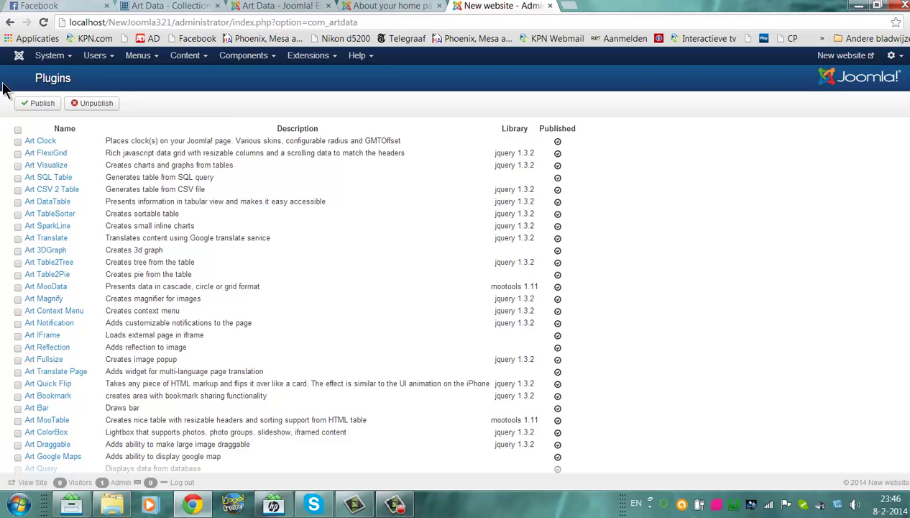
{"action": "scroll", "coordinate": [878, 216], "scroll_direction": "down", "scroll_amount": 3}
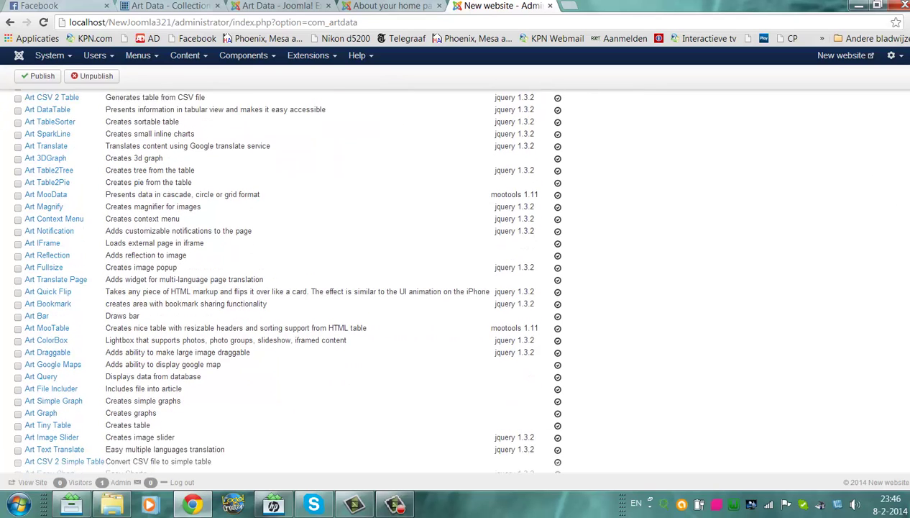
{"action": "mouse_move", "coordinate": [908, 233]}
{"action": "left_mouse_down"}
{"action": "mouse_move", "coordinate": [902, 92]}
{"action": "mouse_move", "coordinate": [909, 238]}
{"action": "left_mouse_up"}
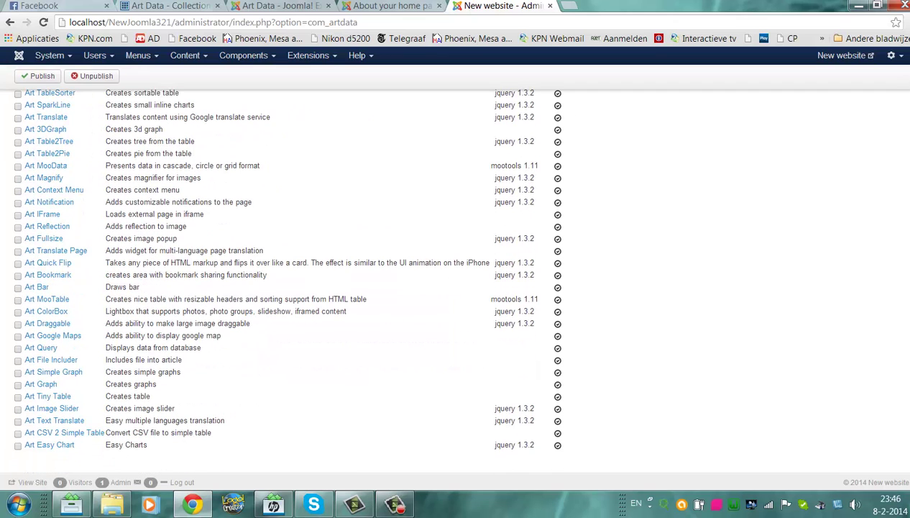
{"action": "left_click_drag", "start_coordinate": [909, 367], "coordinate": [882, 143]}
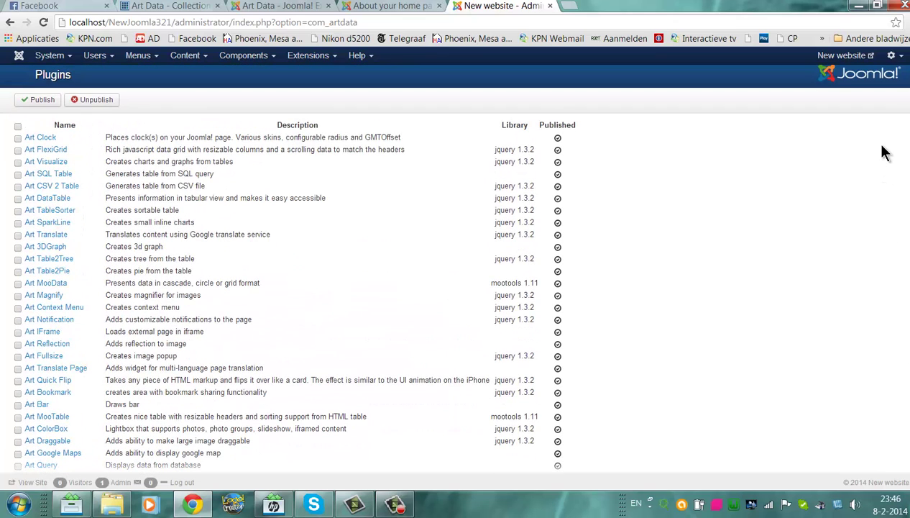
{"action": "scroll", "coordinate": [886, 167], "scroll_direction": "down", "scroll_amount": 3}
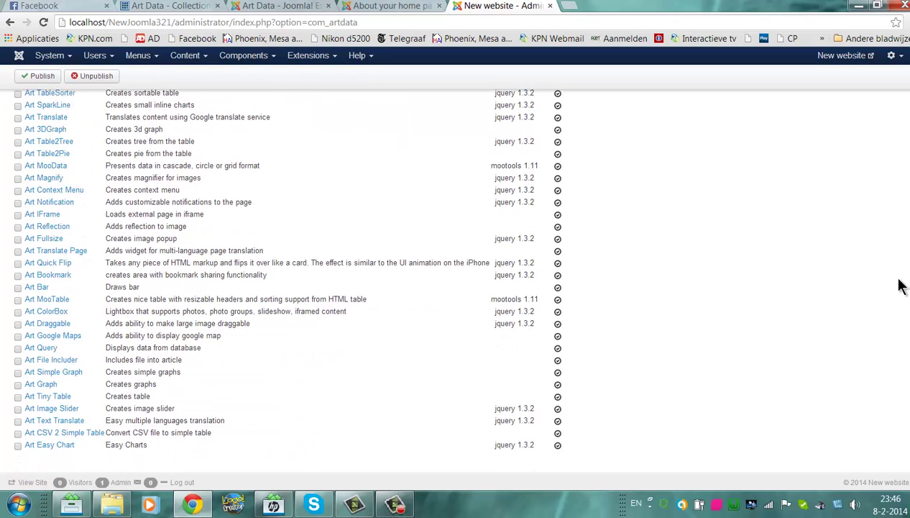
{"action": "scroll", "coordinate": [896, 278], "scroll_direction": "up", "scroll_amount": 3}
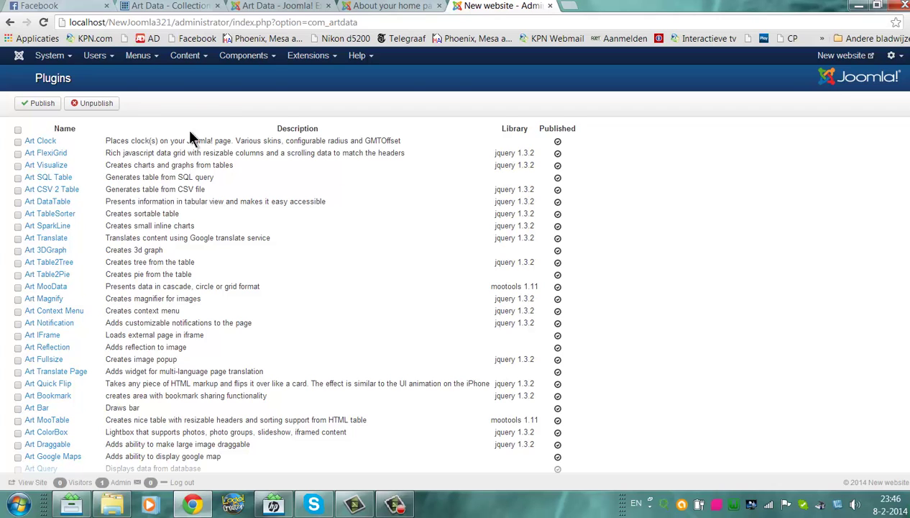
Browse the plugin catalogue on the Art Data demo site and open the Art Flexigrid page
{"action": "left_click", "coordinate": [171, 6]}
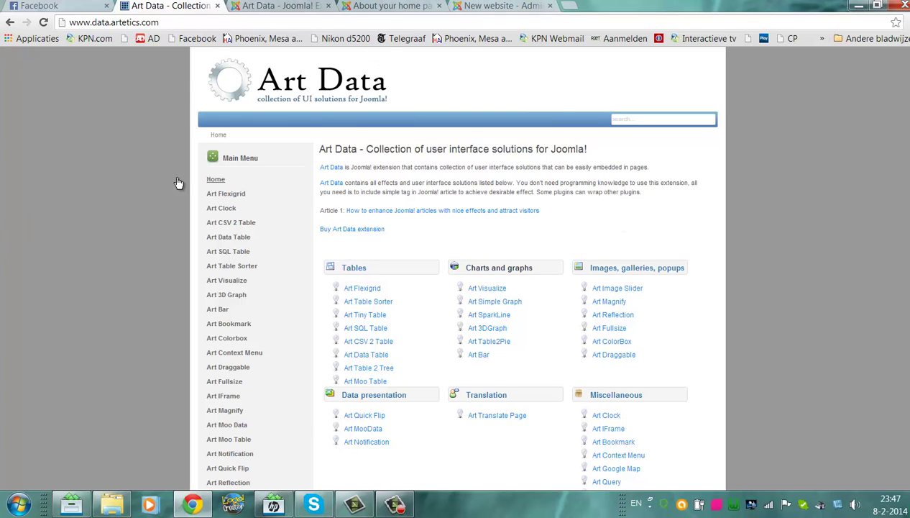
{"action": "scroll", "coordinate": [896, 190], "scroll_direction": "down", "scroll_amount": 3}
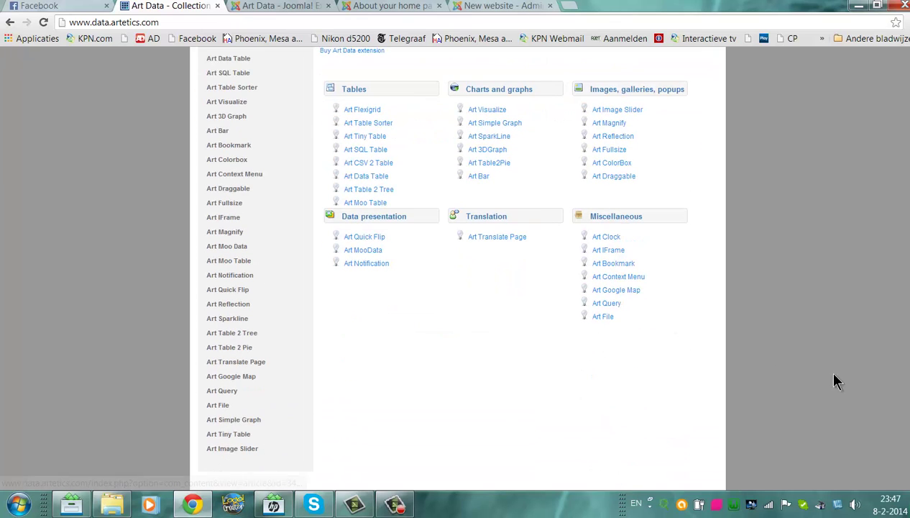
{"action": "scroll", "coordinate": [845, 274], "scroll_direction": "up", "scroll_amount": 2}
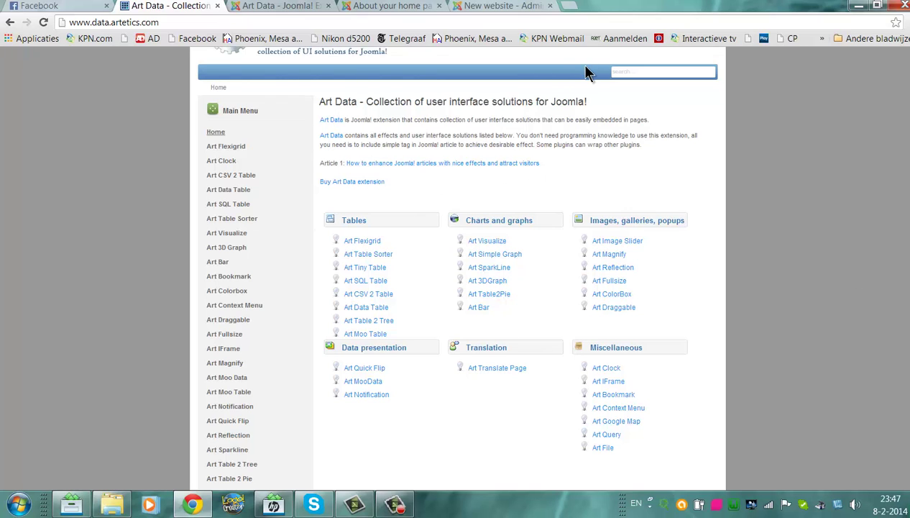
{"action": "left_click", "coordinate": [239, 146]}
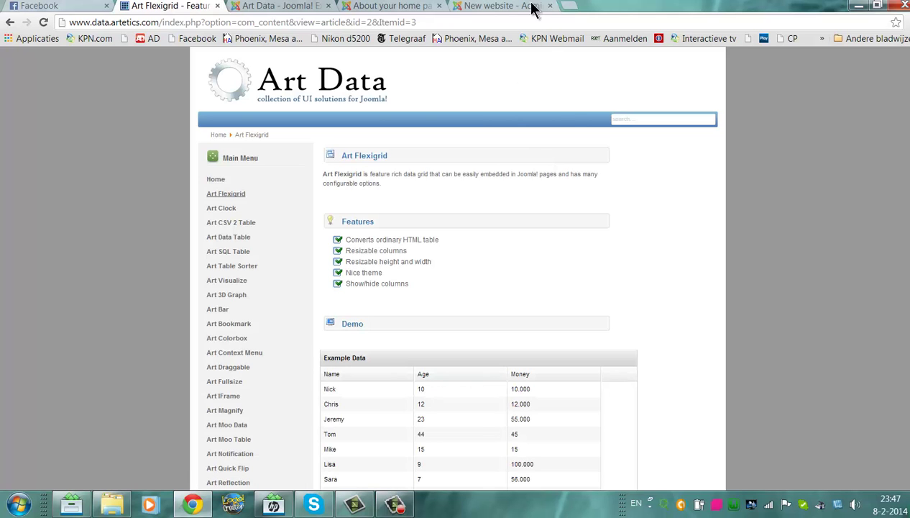
View the city tables in the "About your home page" article alongside the art-data plugin list and the extension's directory listing
{"action": "left_click", "coordinate": [371, 5]}
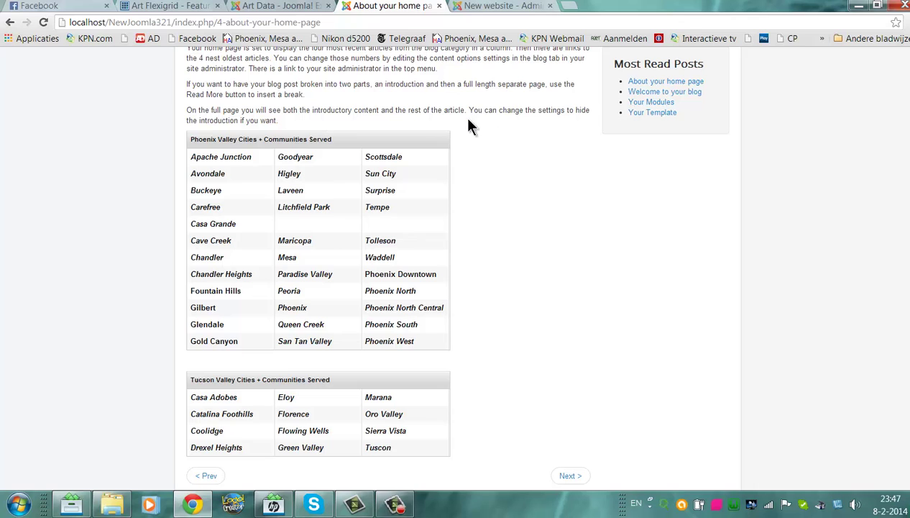
{"action": "left_click", "coordinate": [472, 7]}
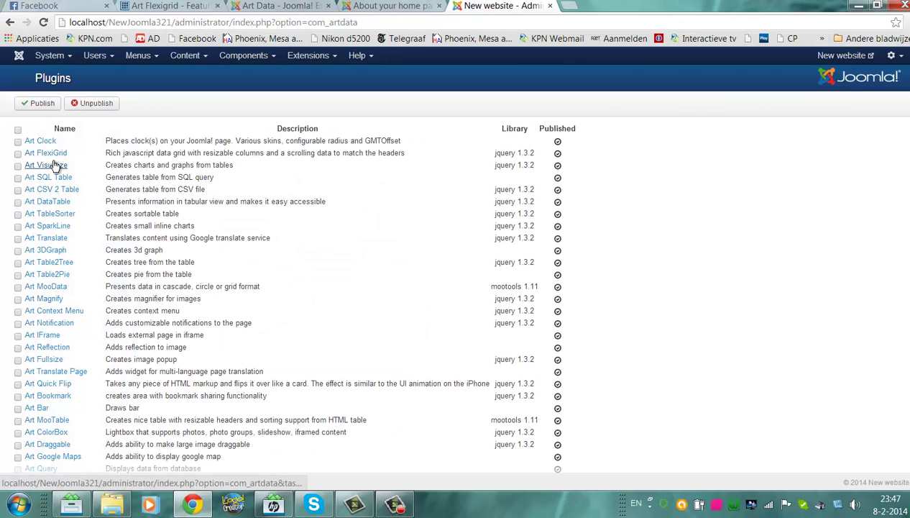
{"action": "left_click", "coordinate": [389, 5]}
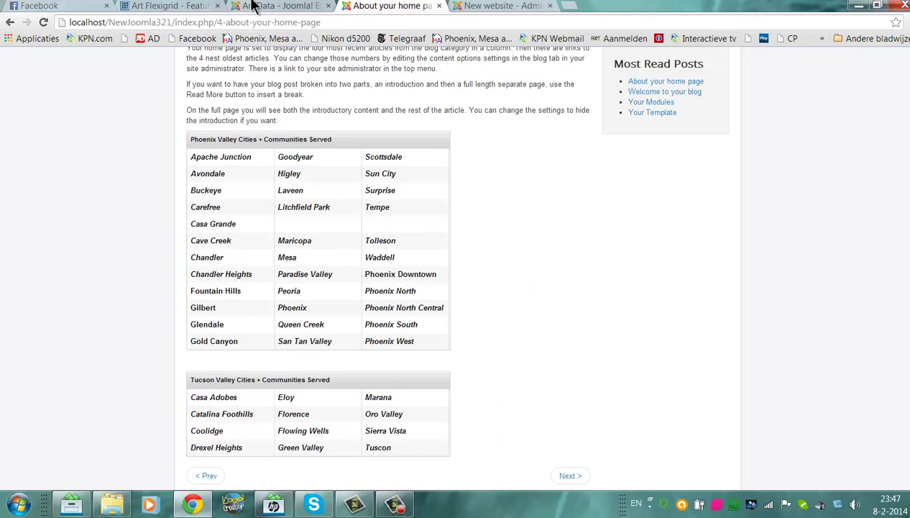
{"action": "left_click", "coordinate": [252, 6]}
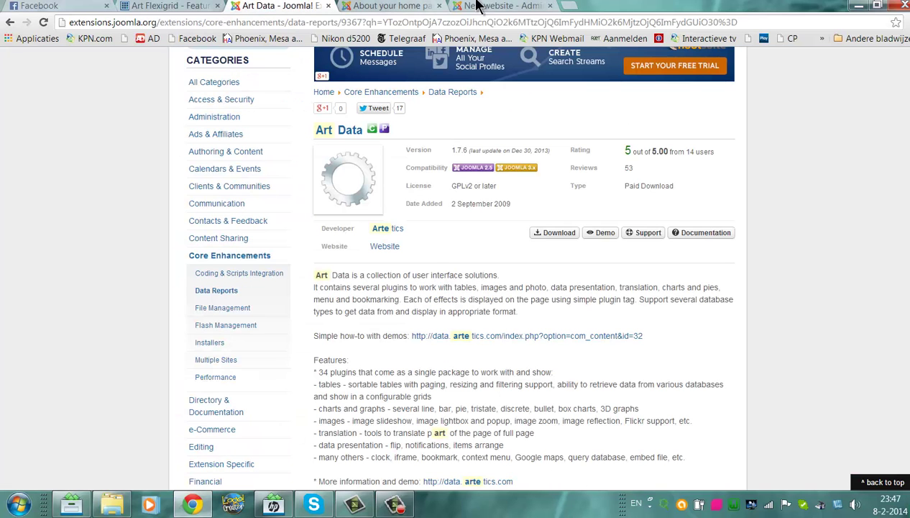
{"action": "left_click", "coordinate": [406, 7]}
Return to the Art Flexigrid page and examine its demo table and usage code
{"action": "left_click", "coordinate": [133, 6]}
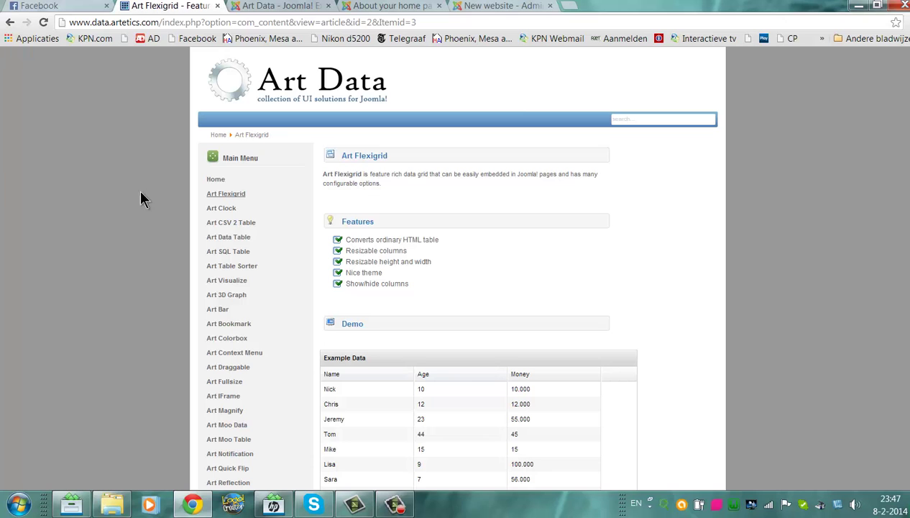
{"action": "scroll", "coordinate": [624, 189], "scroll_direction": "down", "scroll_amount": 3}
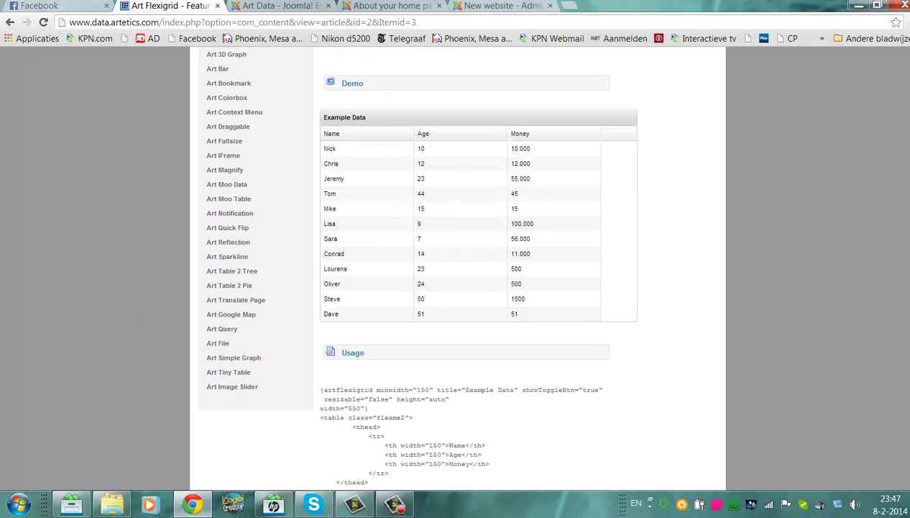
{"action": "scroll", "coordinate": [457, 266], "scroll_direction": "down", "scroll_amount": 2}
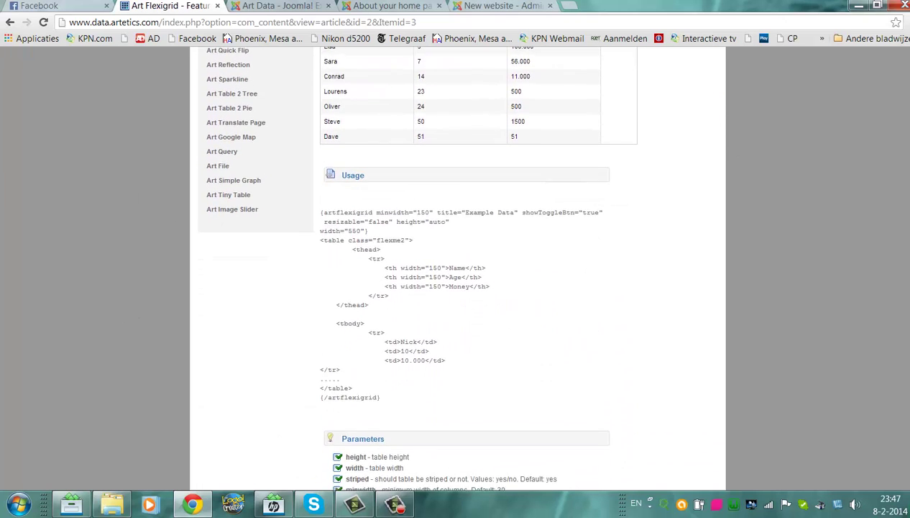
Copy the full Art Flexigrid usage code, from the opening {artflexigrid} tag through the closing {/artflexigrid} tag
{"action": "scroll", "coordinate": [457, 266], "scroll_direction": "up", "scroll_amount": 1}
{"action": "scroll", "coordinate": [457, 266], "scroll_direction": "down", "scroll_amount": 1}
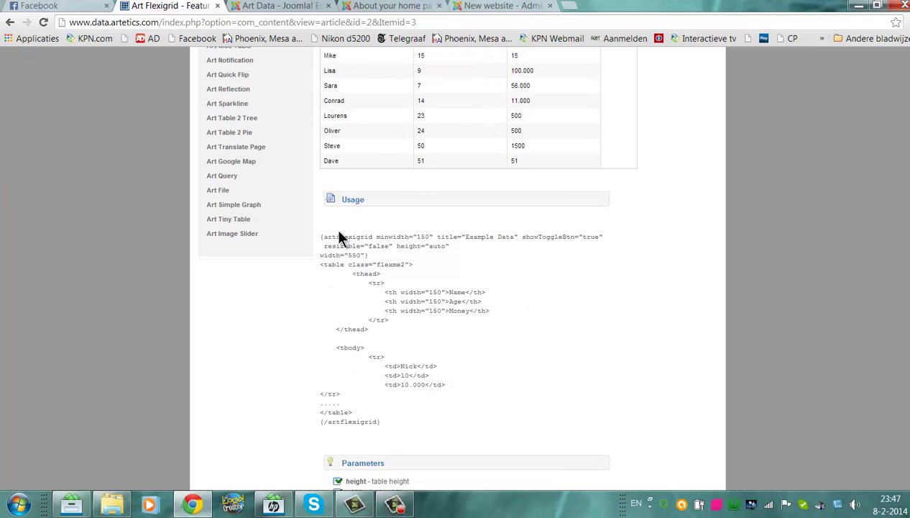
{"action": "left_click_drag", "start_coordinate": [321, 236], "coordinate": [400, 431]}
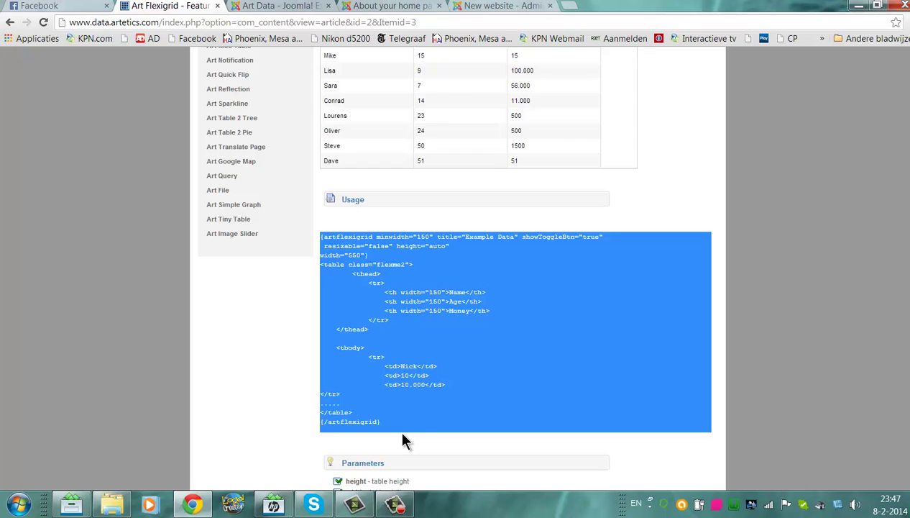
{"action": "left_click", "coordinate": [403, 440]}
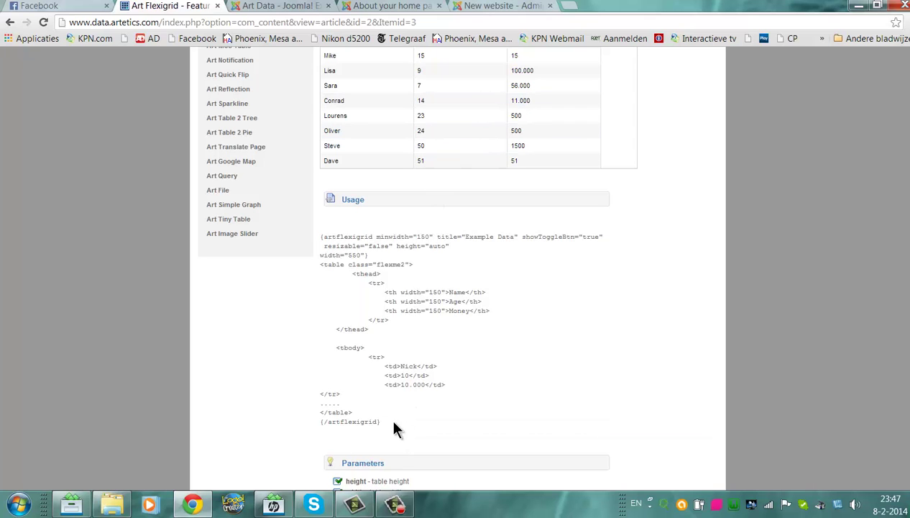
{"action": "left_click_drag", "start_coordinate": [394, 429], "coordinate": [323, 244]}
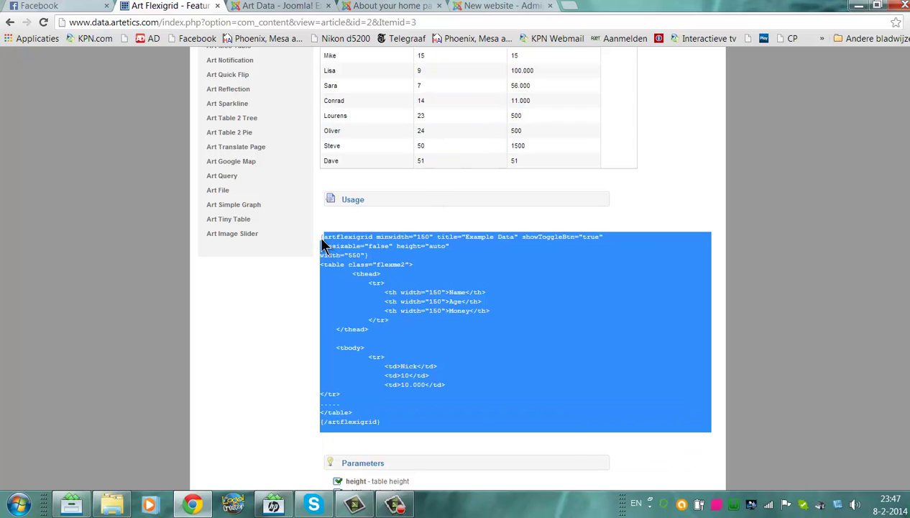
Open the "About your home page" article for editing in the Joomla administrator and look over its existing table content
{"action": "left_click", "coordinate": [261, 7]}
{"action": "left_click", "coordinate": [403, 6]}
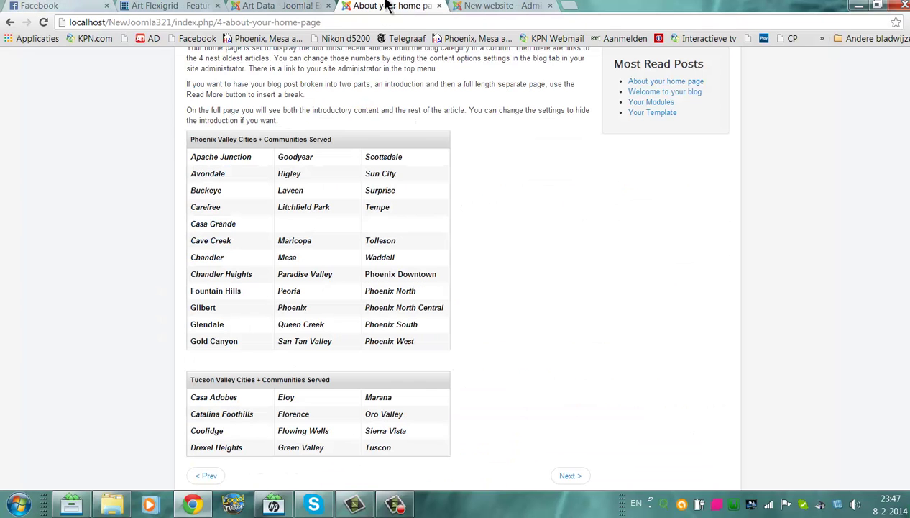
{"action": "left_click", "coordinate": [506, 6]}
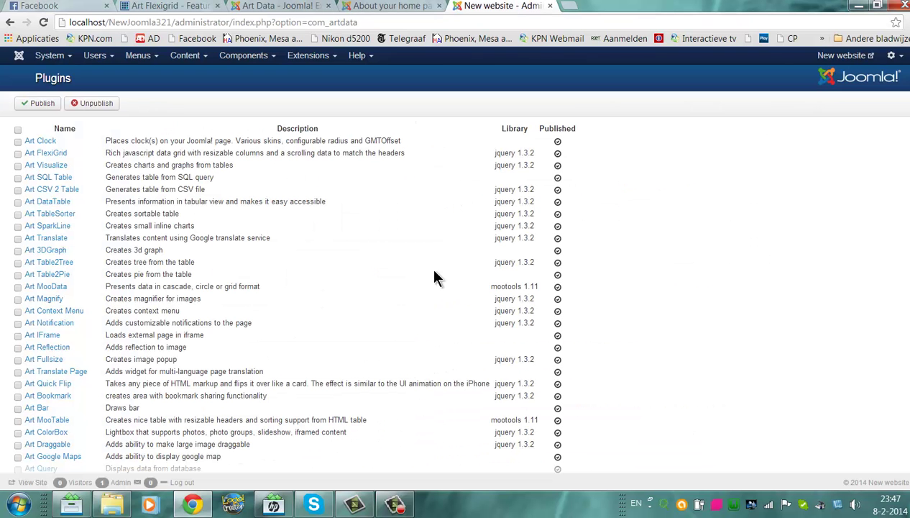
{"action": "left_click", "coordinate": [185, 55]}
{"action": "left_click", "coordinate": [203, 75]}
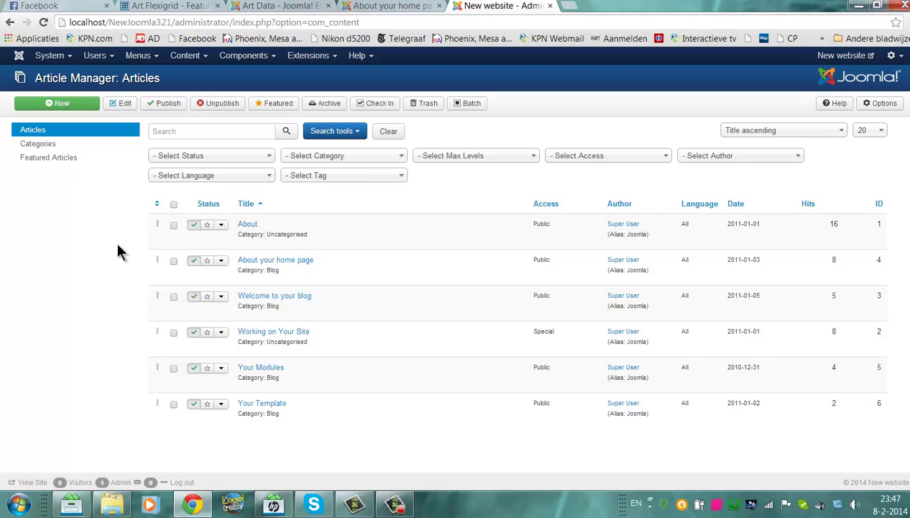
{"action": "left_click", "coordinate": [306, 261]}
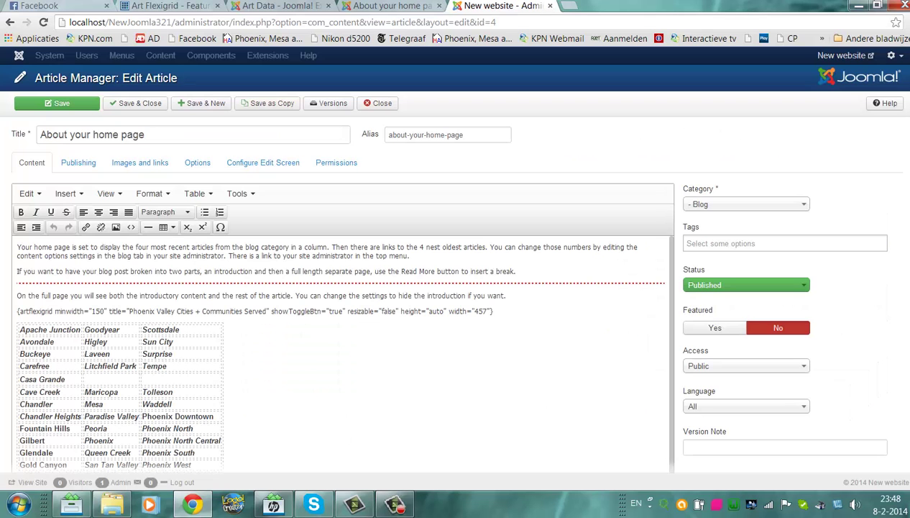
{"action": "scroll", "coordinate": [342, 287], "scroll_direction": "down", "scroll_amount": 3}
{"action": "scroll", "coordinate": [9, 266], "scroll_direction": "up", "scroll_amount": 3}
Insert the copied Art Flexigrid example code into the article's source code, on blank lines above the Phoenix Valley Cities table
{"action": "left_click", "coordinate": [131, 227]}
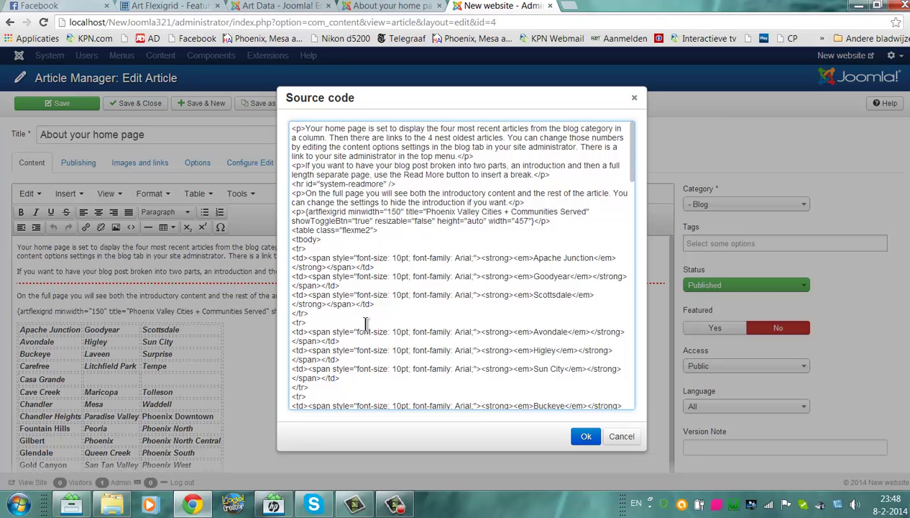
{"action": "left_click", "coordinate": [535, 203]}
{"action": "key", "text": "Return"}
{"action": "key", "text": "Return"}
{"action": "key", "text": "Return"}
{"action": "key", "text": "Return"}
{"action": "key", "text": "Return"}
{"action": "key", "text": "Return"}
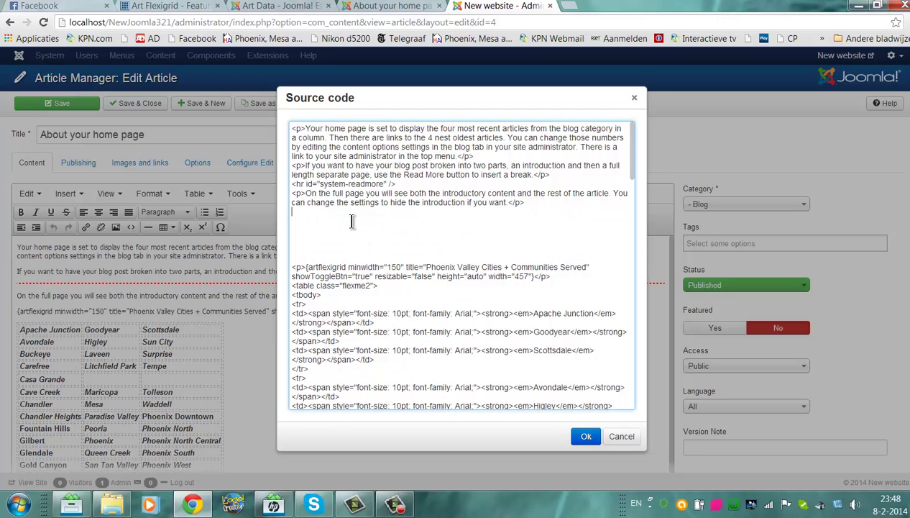
{"action": "left_click", "coordinate": [352, 230]}
{"action": "key", "text": "ctrl+v"}
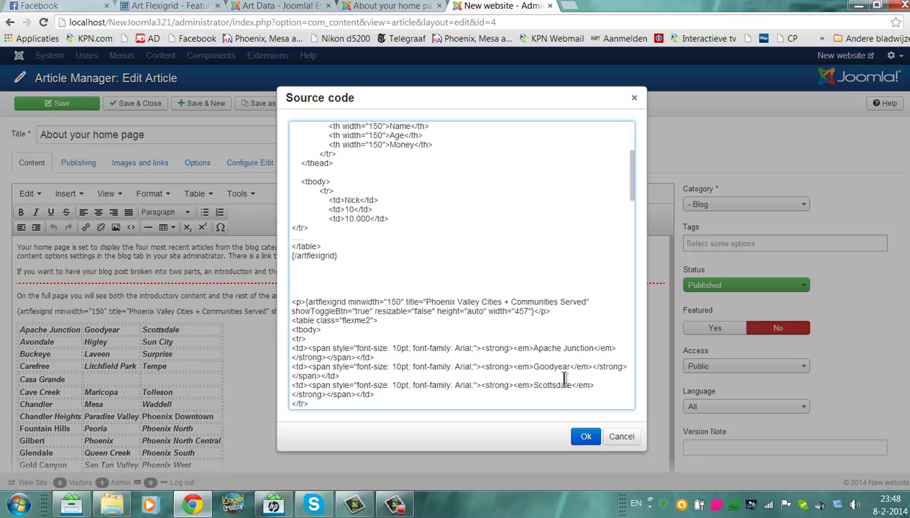
{"action": "left_click", "coordinate": [586, 434]}
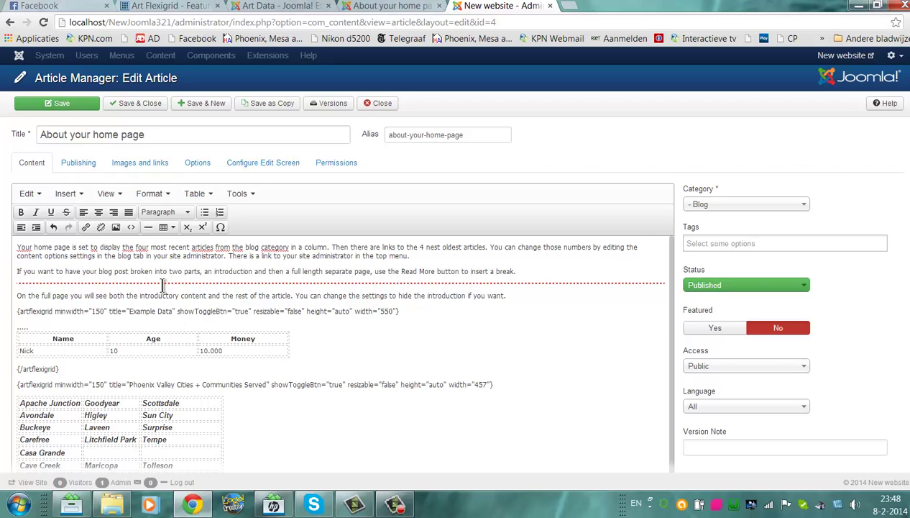
Save the article and reload its public page to view the Example Data table
{"action": "left_click", "coordinate": [58, 104]}
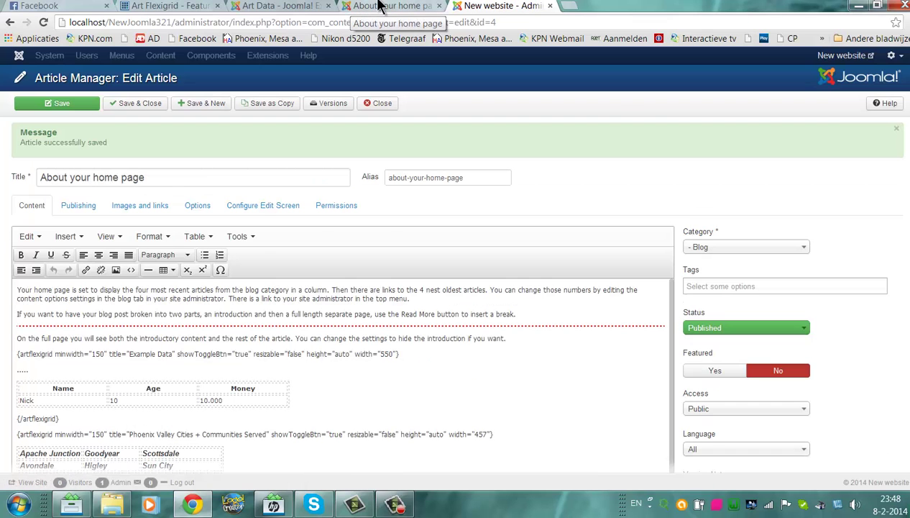
{"action": "left_click", "coordinate": [379, 6]}
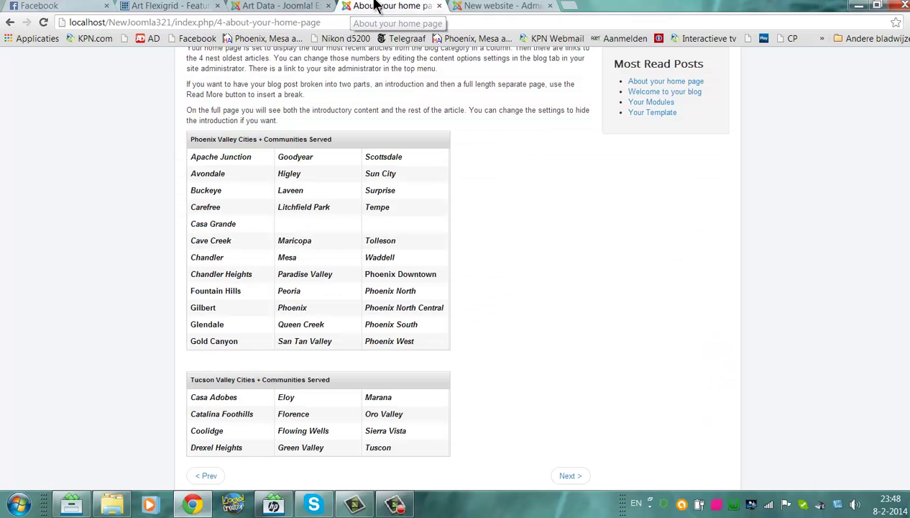
{"action": "left_click", "coordinate": [330, 24]}
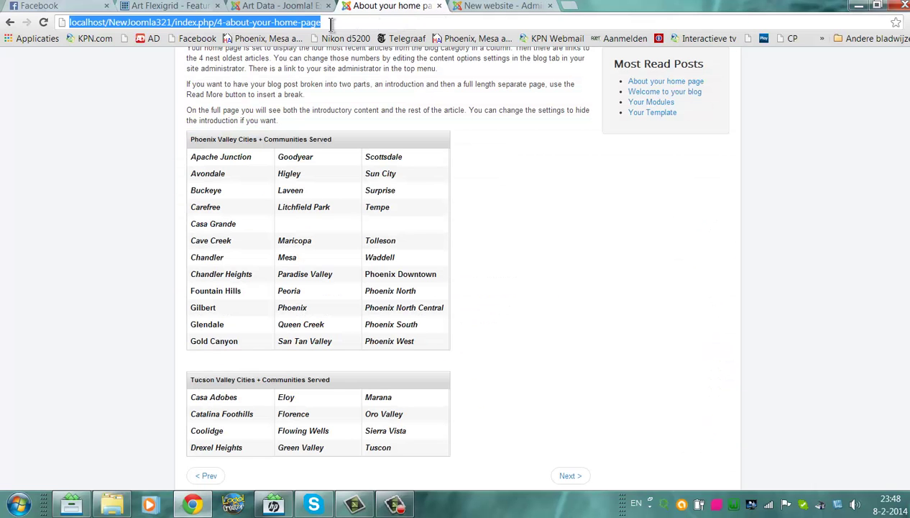
{"action": "key", "text": "Return"}
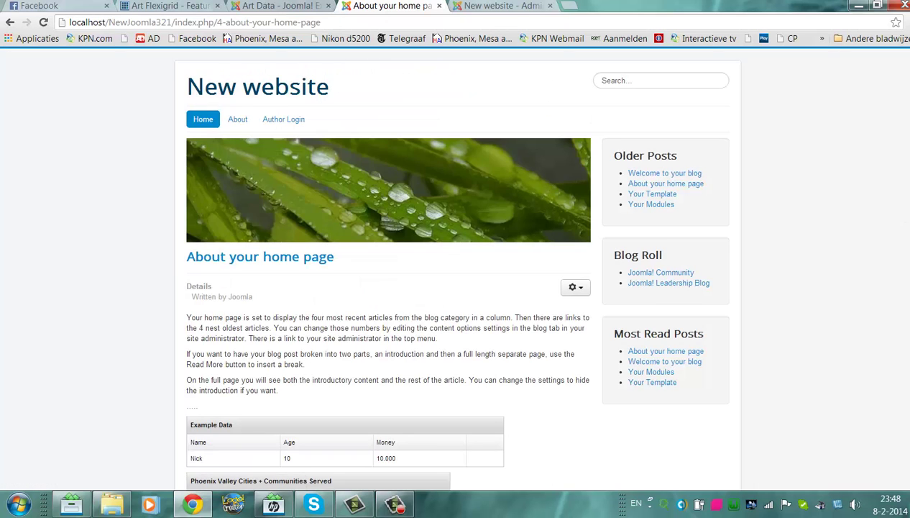
{"action": "scroll", "coordinate": [455, 275], "scroll_direction": "down", "scroll_amount": 4}
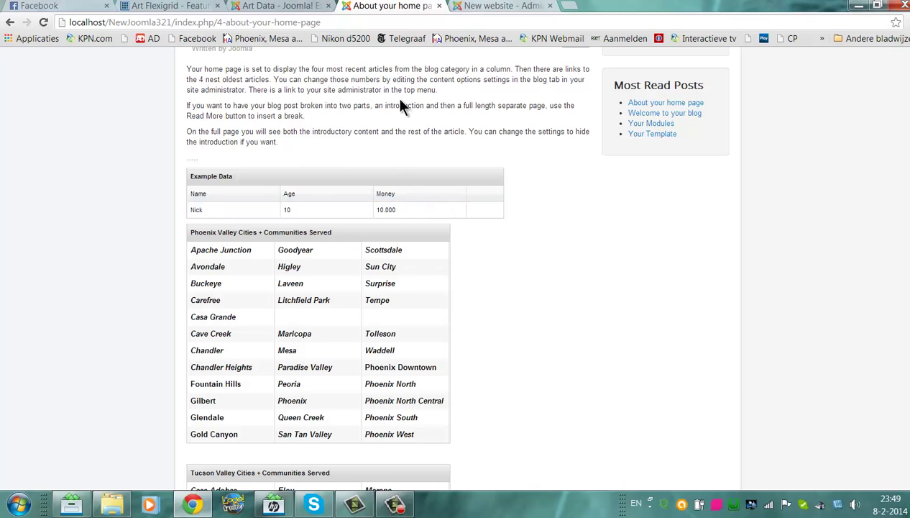
Return to the Art Data demo site and open the Art Data Table page
{"action": "left_click", "coordinate": [518, 5]}
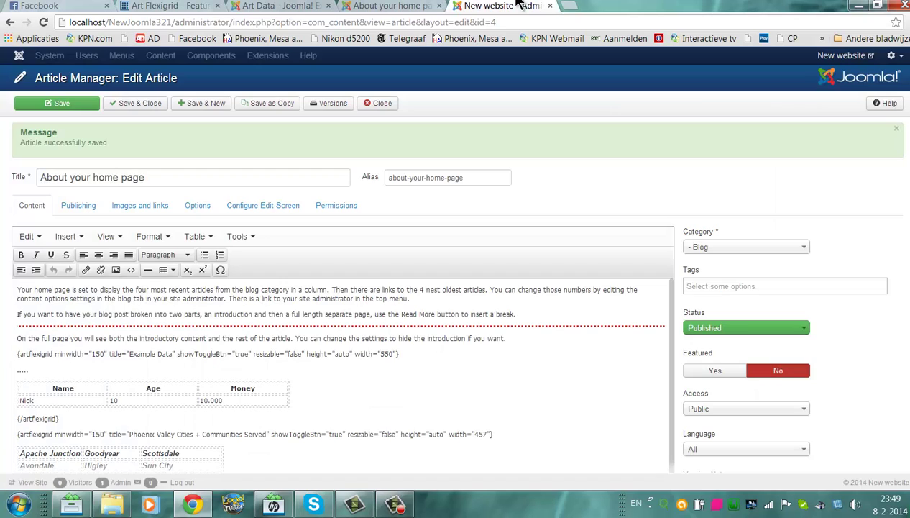
{"action": "left_click", "coordinate": [282, 6]}
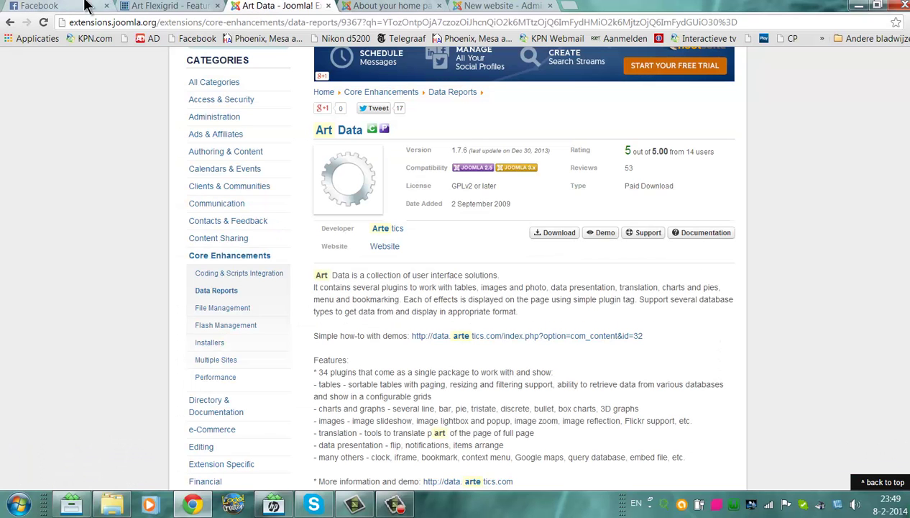
{"action": "left_click", "coordinate": [185, 5]}
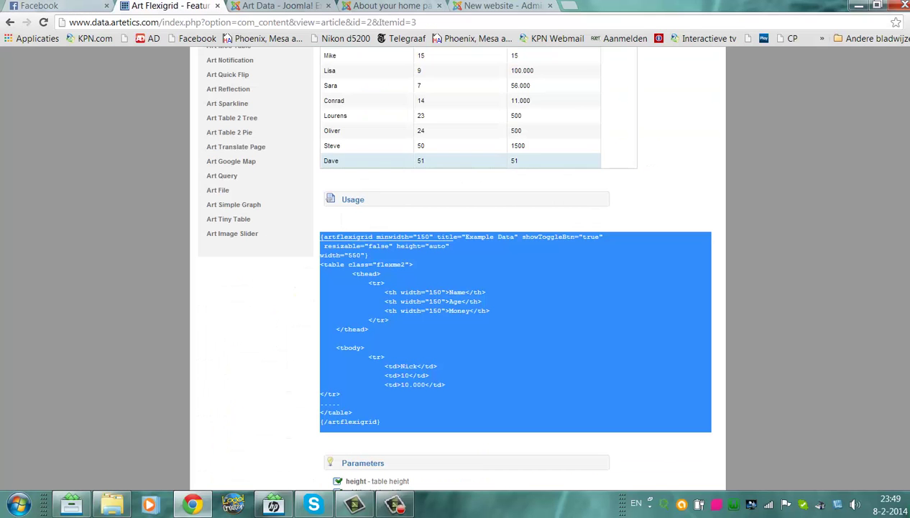
{"action": "scroll", "coordinate": [908, 235], "scroll_direction": "up", "scroll_amount": 4}
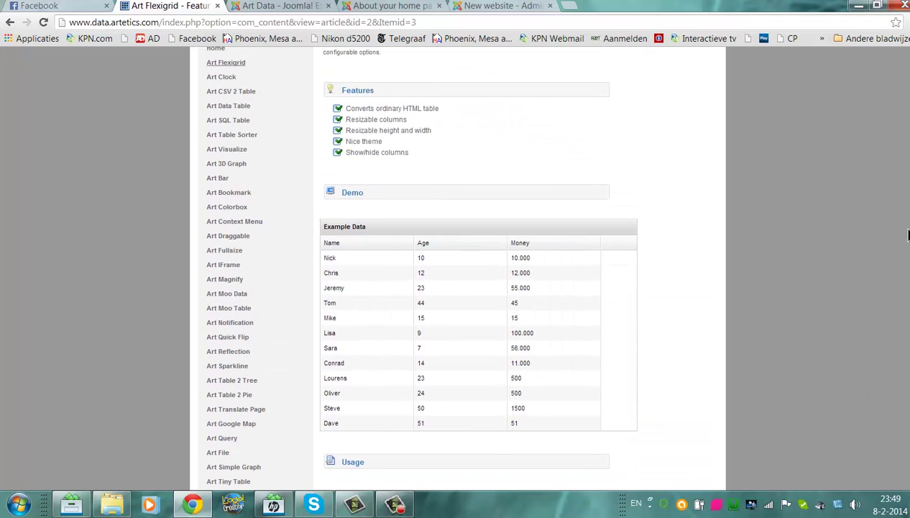
{"action": "left_click", "coordinate": [216, 105]}
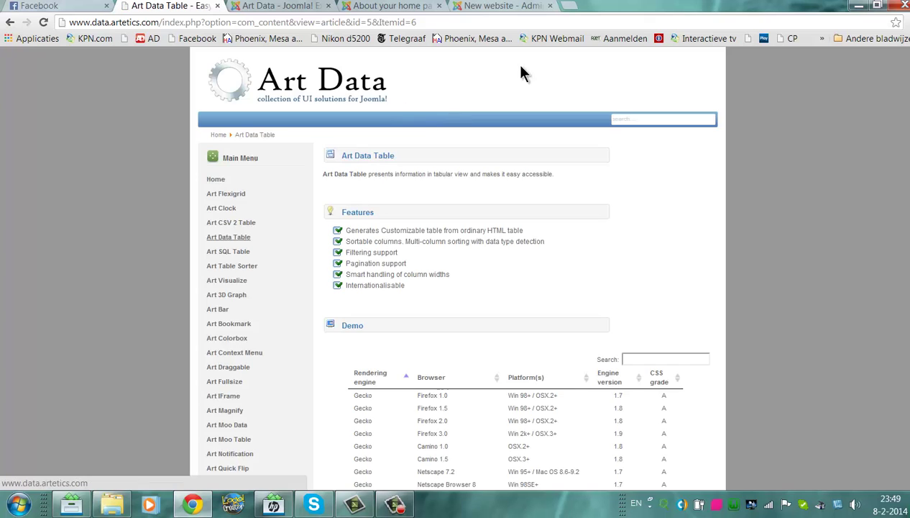
Filter the Art Data Table demo by "98" and sort it by Platform(s) in descending order
{"action": "scroll", "coordinate": [458, 267], "scroll_direction": "down", "scroll_amount": 1}
{"action": "scroll", "coordinate": [458, 275], "scroll_direction": "down", "scroll_amount": 1}
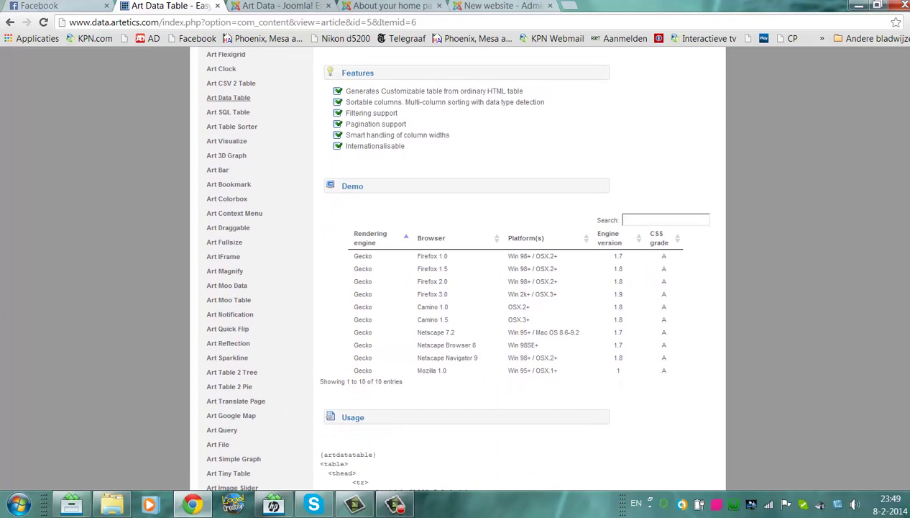
{"action": "left_click", "coordinate": [642, 219]}
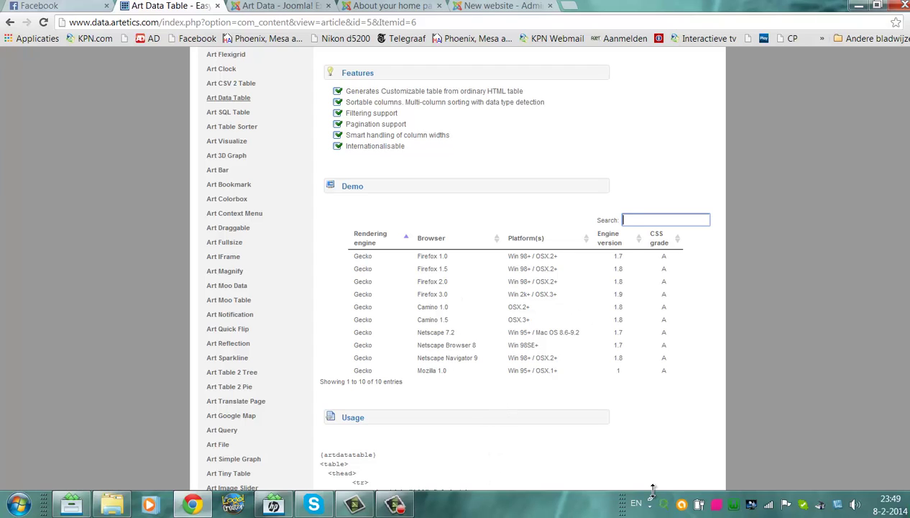
{"action": "type", "text": "98"}
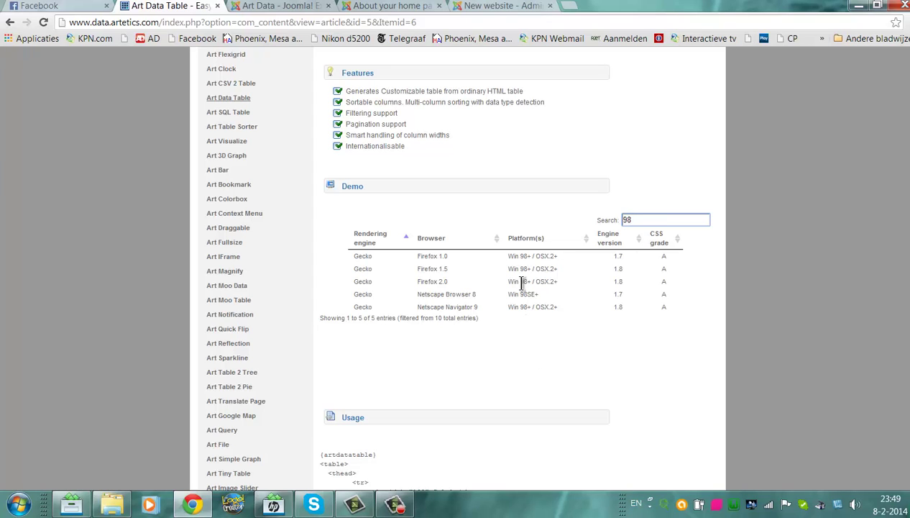
{"action": "left_click", "coordinate": [526, 243]}
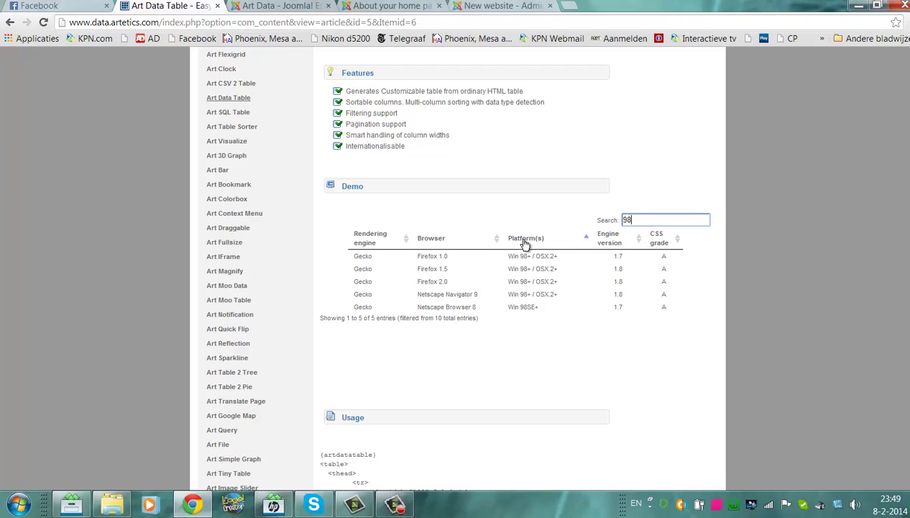
{"action": "left_click", "coordinate": [526, 243]}
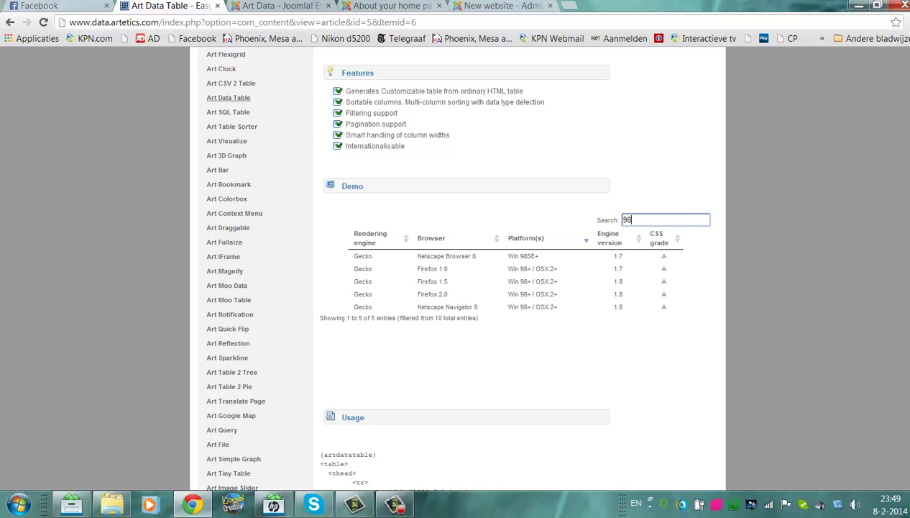
Copy the full Art Data Table usage code, from the opening {artdatatable} tag through the closing {/artdatatable} tag
{"action": "scroll", "coordinate": [614, 192], "scroll_direction": "down", "scroll_amount": 5}
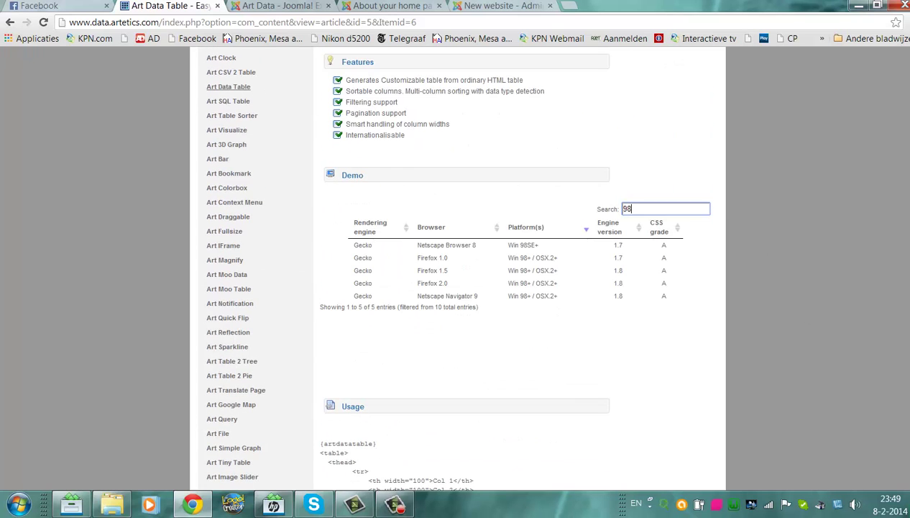
{"action": "scroll", "coordinate": [500, 311], "scroll_direction": "down", "scroll_amount": 5}
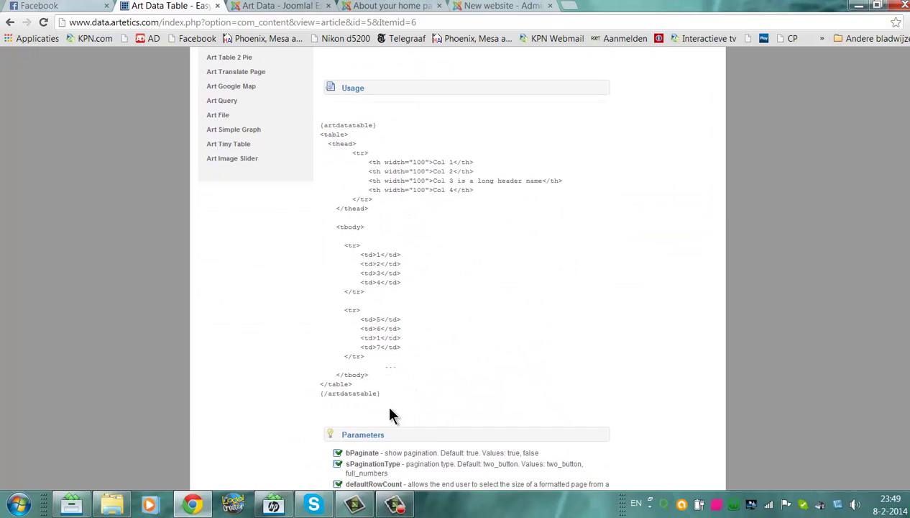
{"action": "left_click_drag", "start_coordinate": [389, 416], "coordinate": [321, 123]}
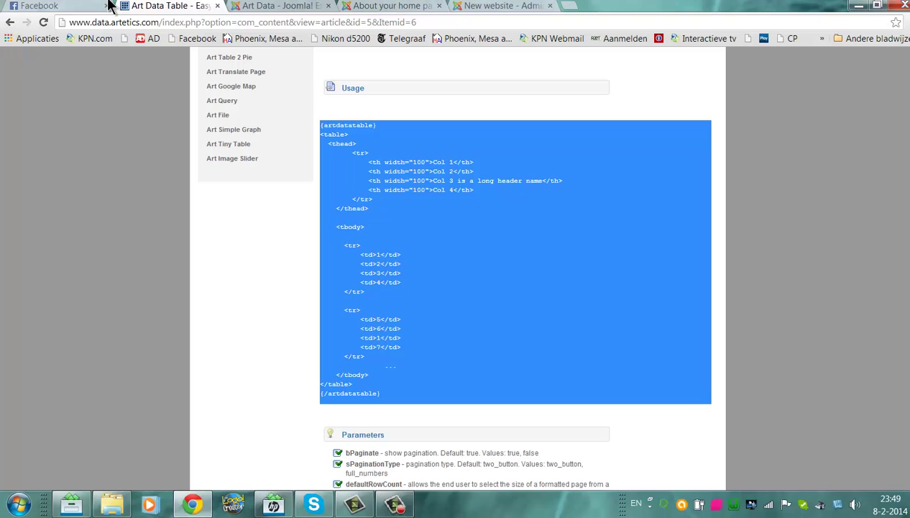
Insert the copied Art Data Table code into the "About your home page" article's source code, above the Example Data flexigrid
{"action": "left_click", "coordinate": [504, 5]}
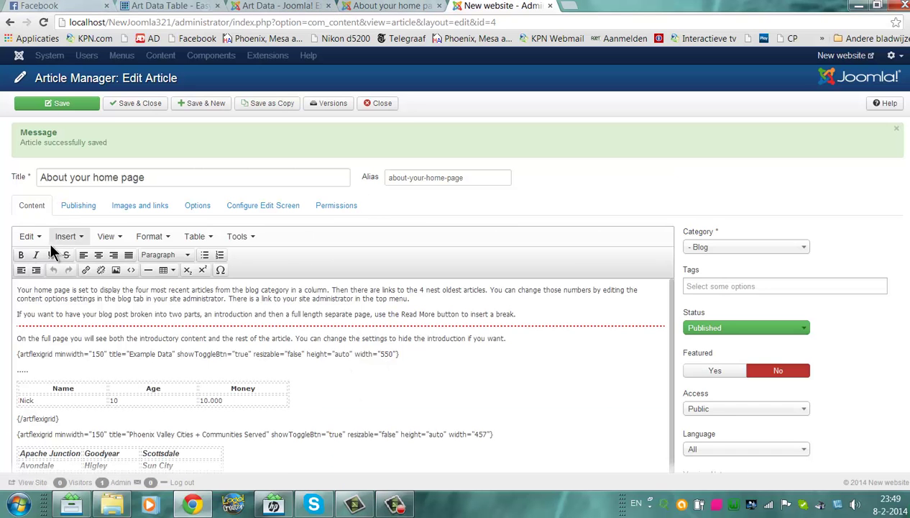
{"action": "left_click", "coordinate": [130, 270]}
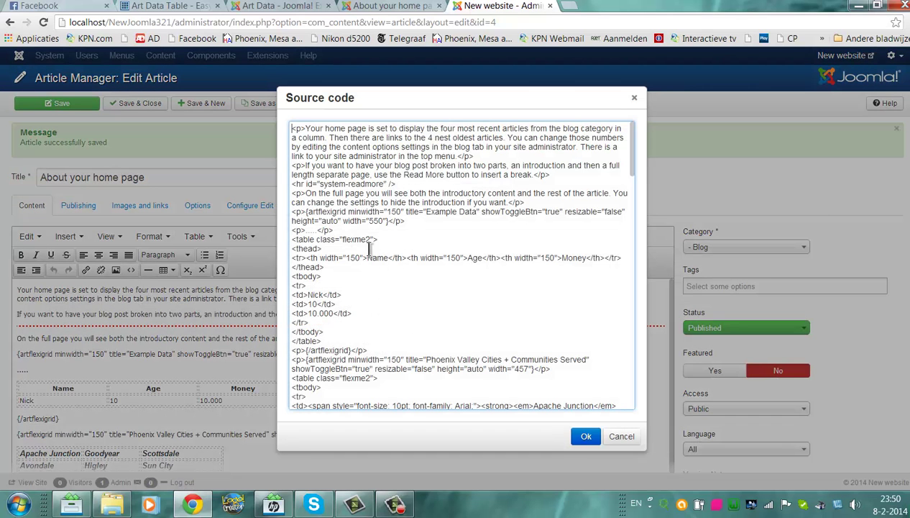
{"action": "left_click", "coordinate": [565, 205]}
{"action": "key", "text": "Return"}
{"action": "key", "text": "Return"}
{"action": "key", "text": "Return"}
{"action": "key", "text": "Return"}
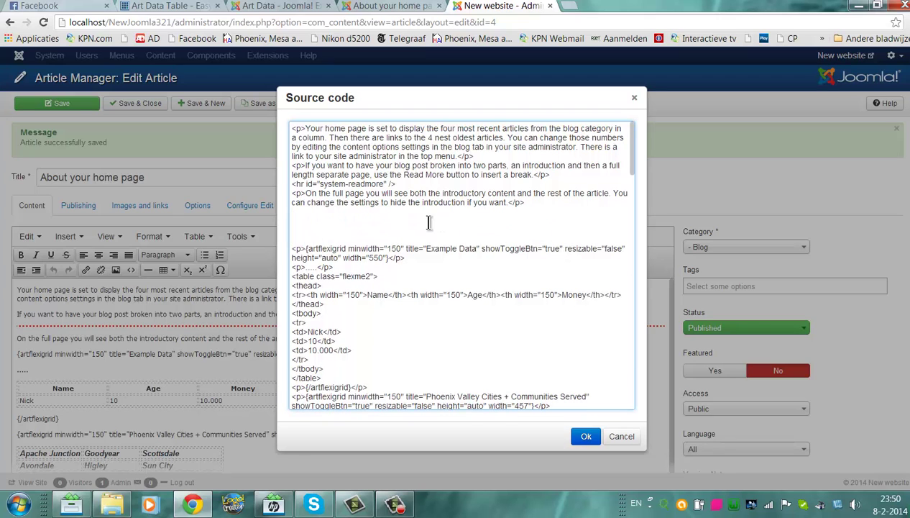
{"action": "key", "text": "ctrl+v"}
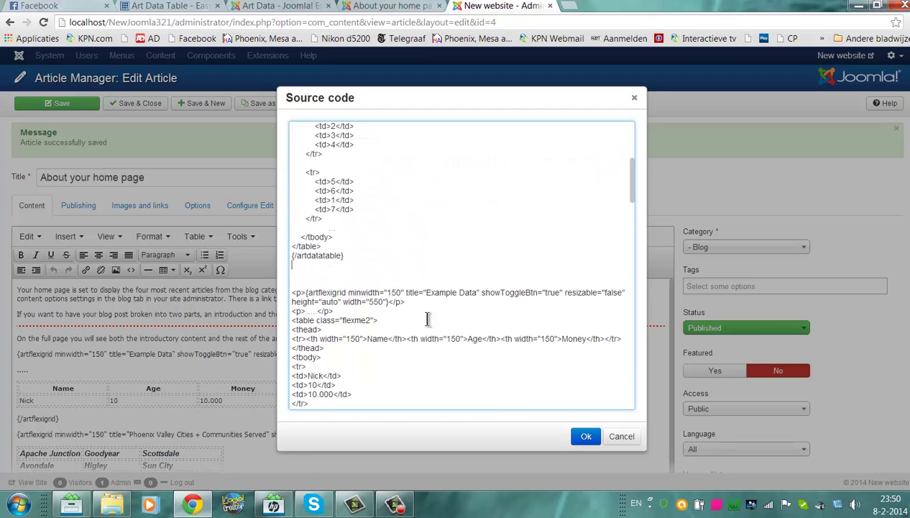
{"action": "left_click", "coordinate": [581, 434]}
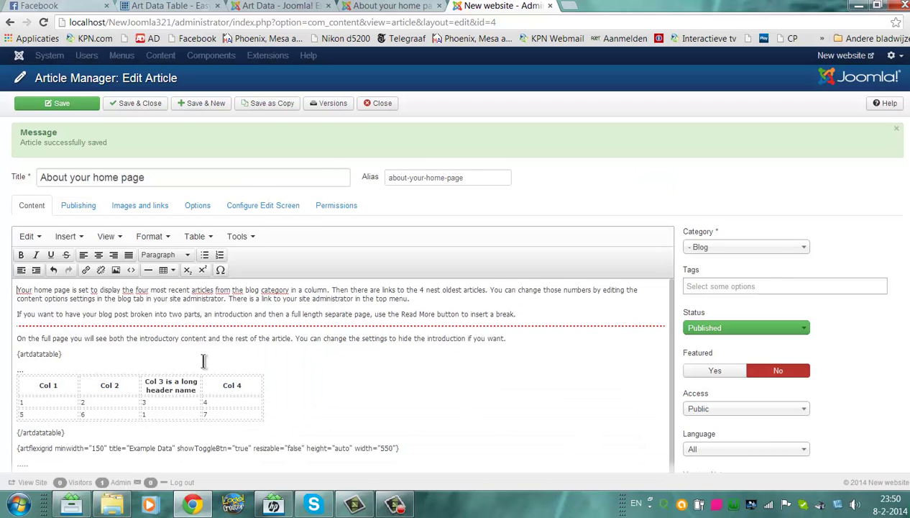
Save the article, reload its front-end page, and sort the published data table by Col 4
{"action": "left_click", "coordinate": [57, 103]}
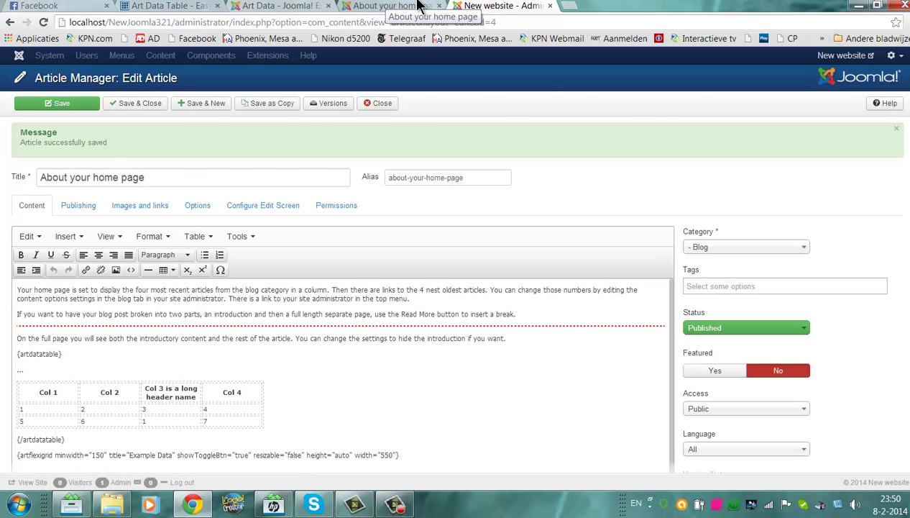
{"action": "left_click", "coordinate": [387, 6]}
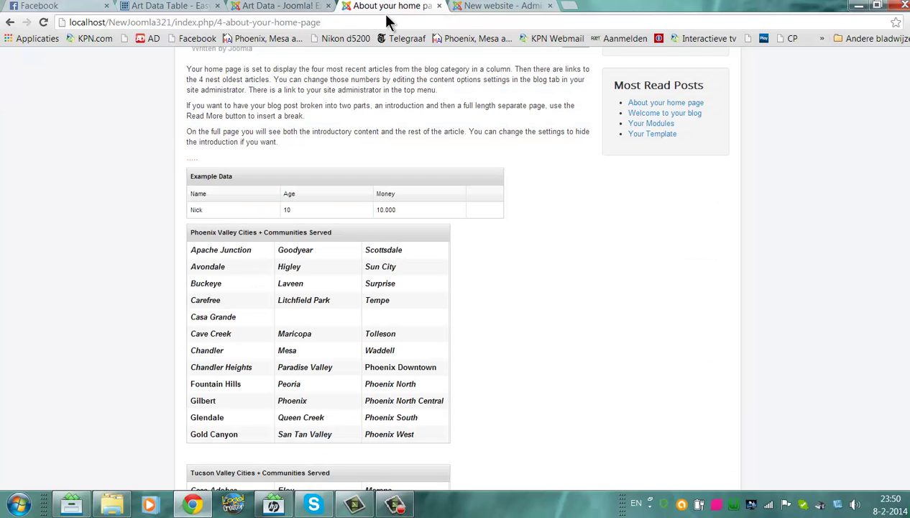
{"action": "left_click", "coordinate": [383, 20]}
{"action": "key", "text": "Return"}
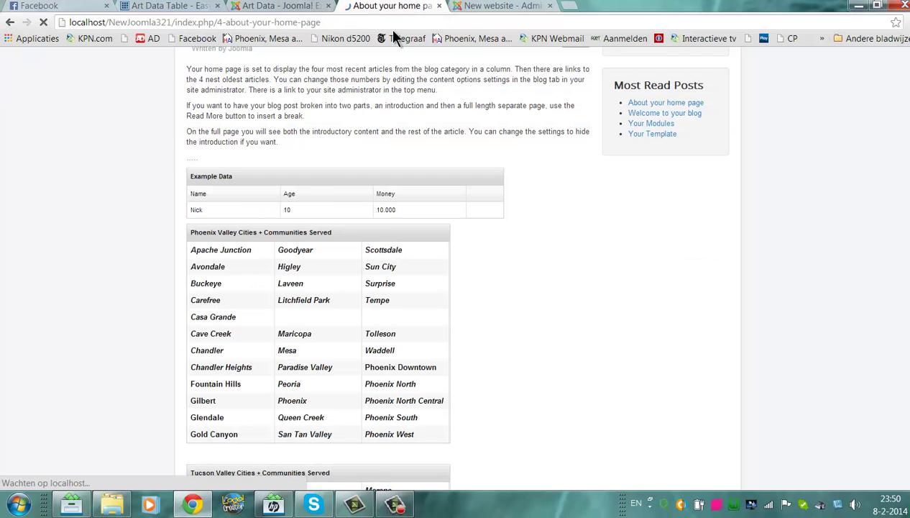
{"action": "scroll", "coordinate": [455, 274], "scroll_direction": "down", "scroll_amount": 3}
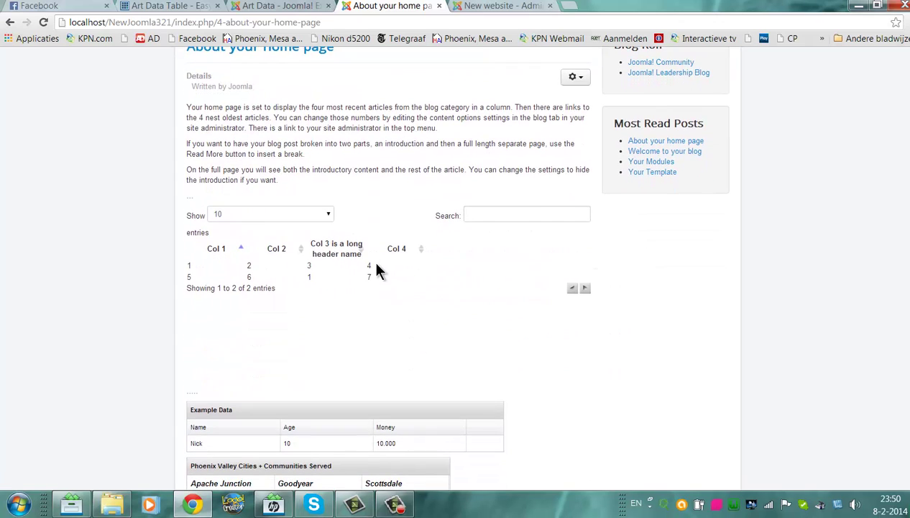
{"action": "left_click_drag", "start_coordinate": [371, 259], "coordinate": [403, 249]}
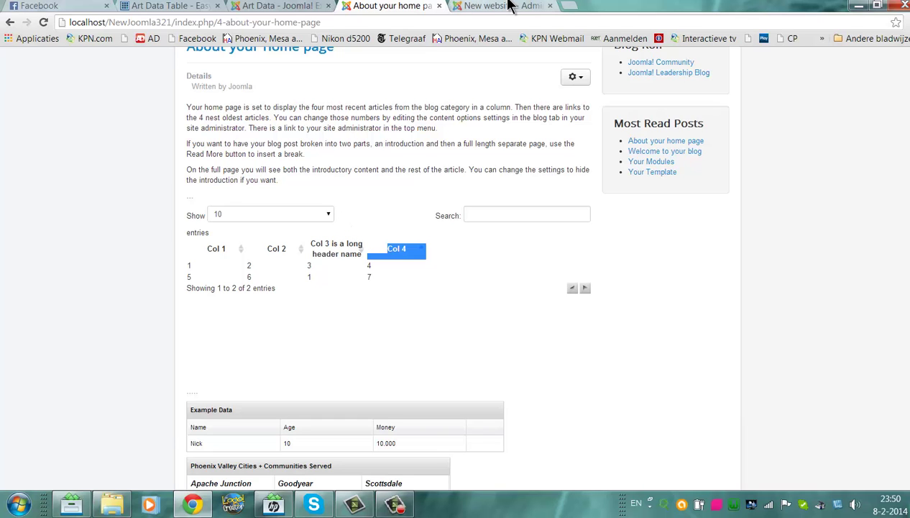
Close the Joomla extensions directory page for Art Data and open the demo site's Art Clock page
{"action": "left_click", "coordinate": [297, 5]}
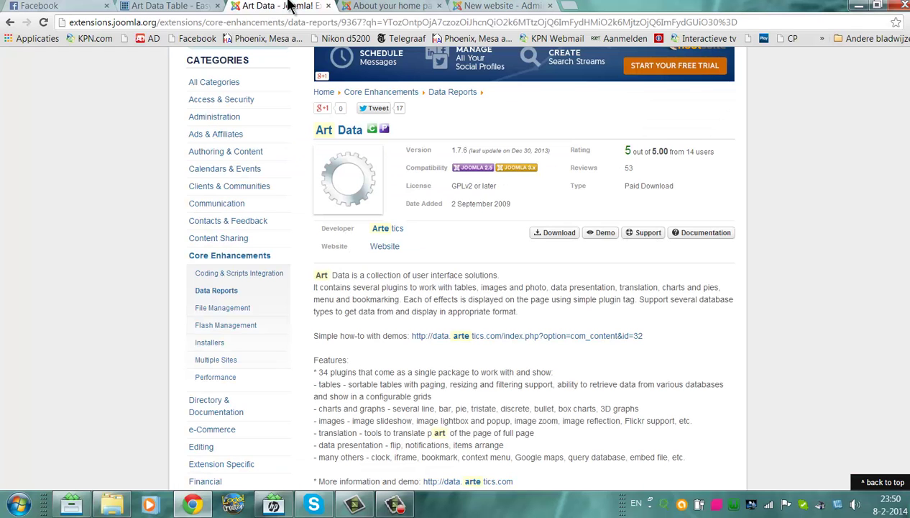
{"action": "left_click", "coordinate": [193, 6]}
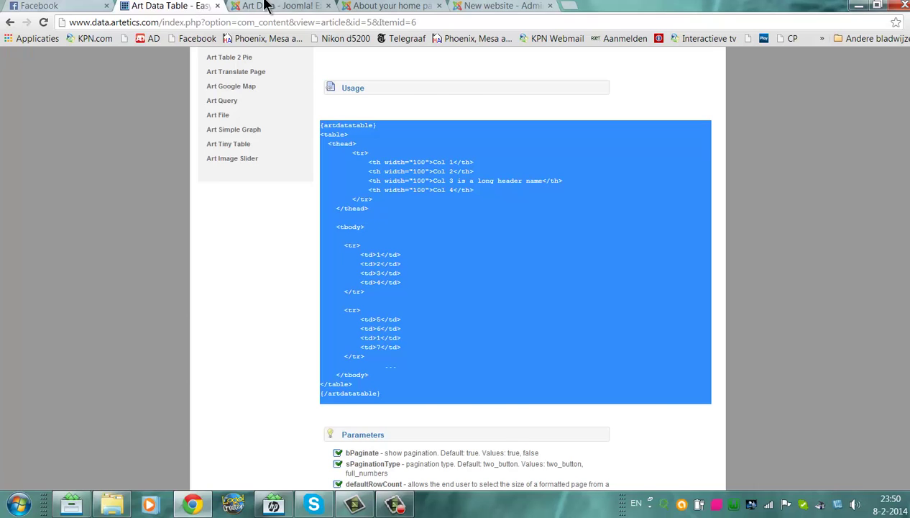
{"action": "left_click", "coordinate": [273, 5]}
{"action": "left_click", "coordinate": [327, 6]}
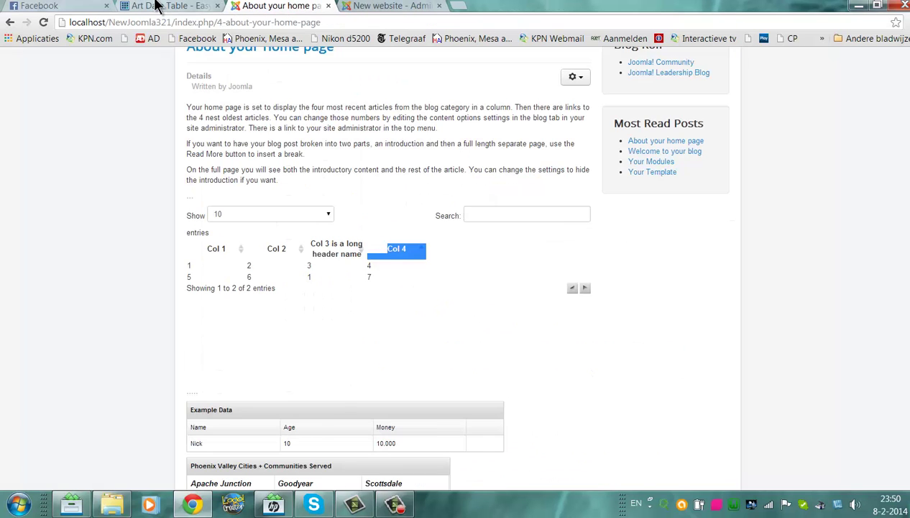
{"action": "left_click", "coordinate": [145, 5]}
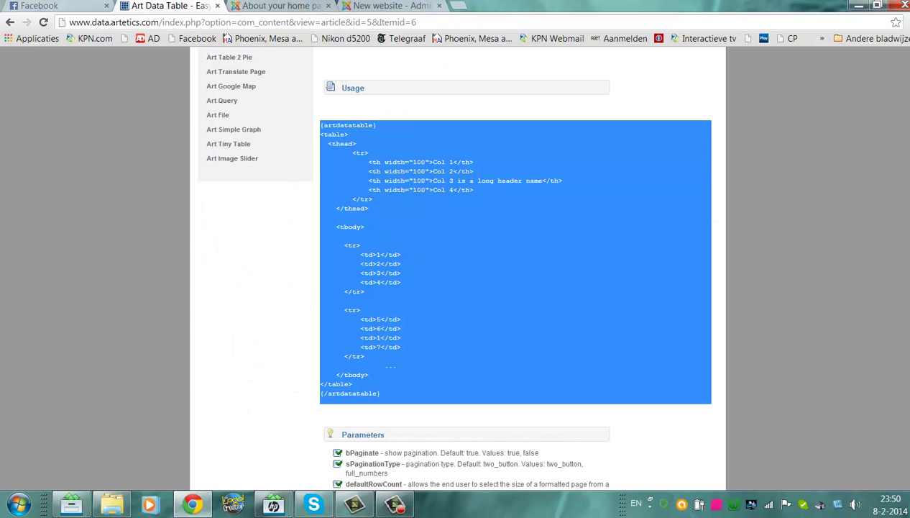
{"action": "scroll", "coordinate": [450, 267], "scroll_direction": "up", "scroll_amount": 5}
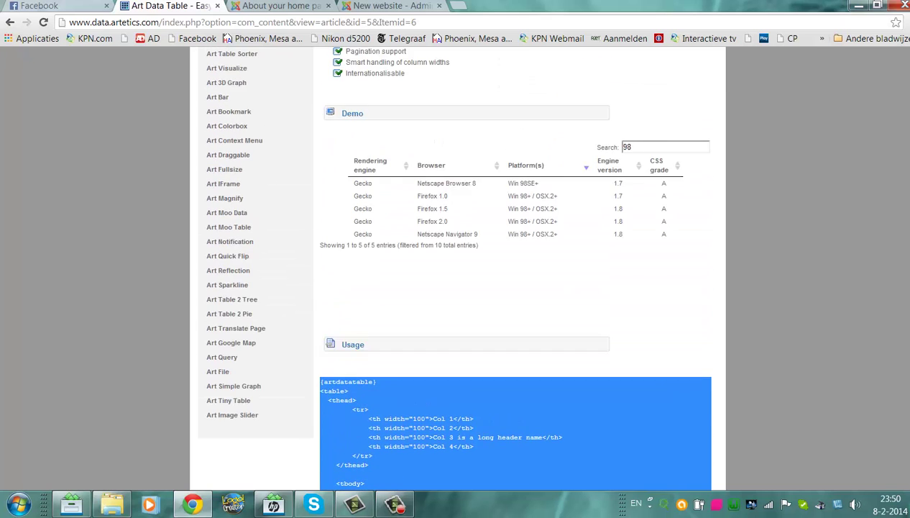
{"action": "scroll", "coordinate": [632, 194], "scroll_direction": "up", "scroll_amount": 3}
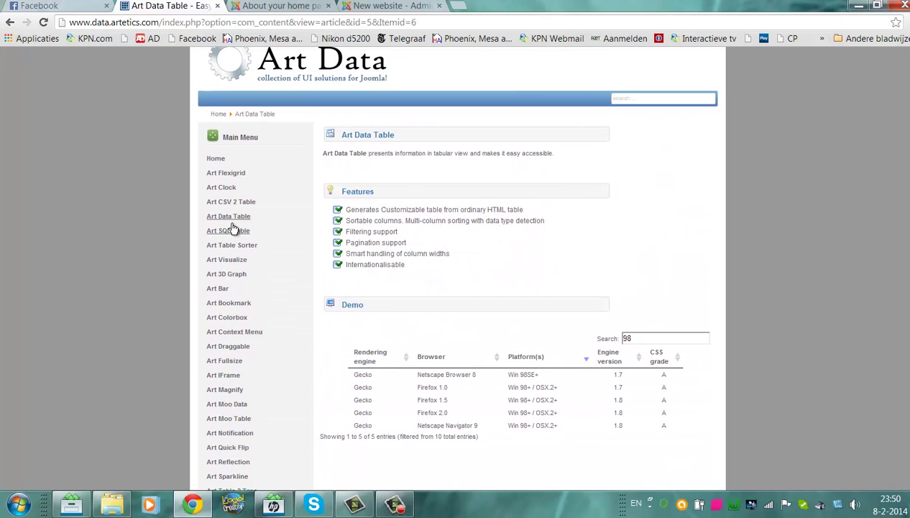
{"action": "left_click", "coordinate": [225, 200]}
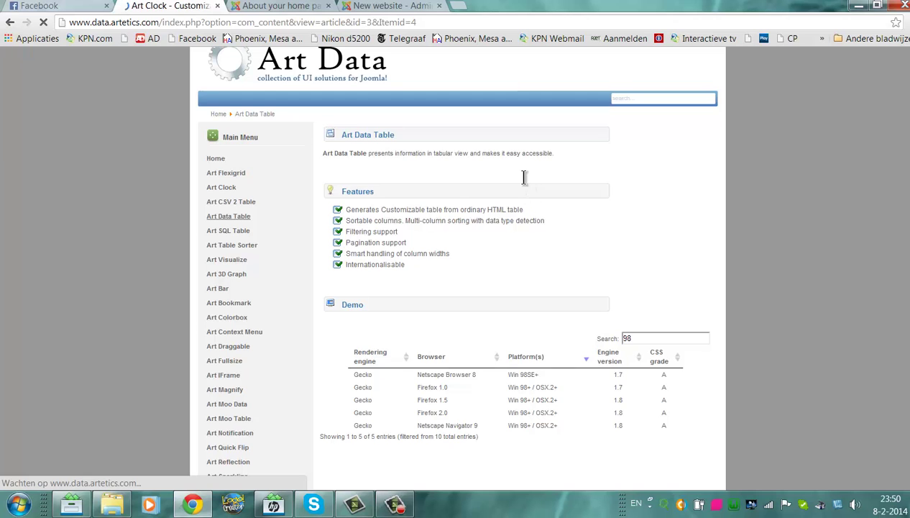
Copy the complete {artclock} usage code from the Art Clock page
{"action": "scroll", "coordinate": [453, 273], "scroll_direction": "down", "scroll_amount": 5}
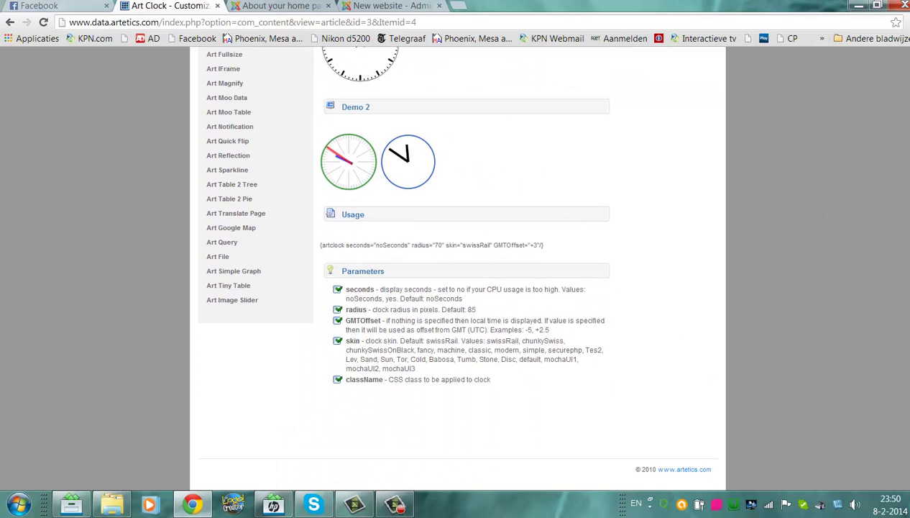
{"action": "scroll", "coordinate": [477, 278], "scroll_direction": "up", "scroll_amount": 1}
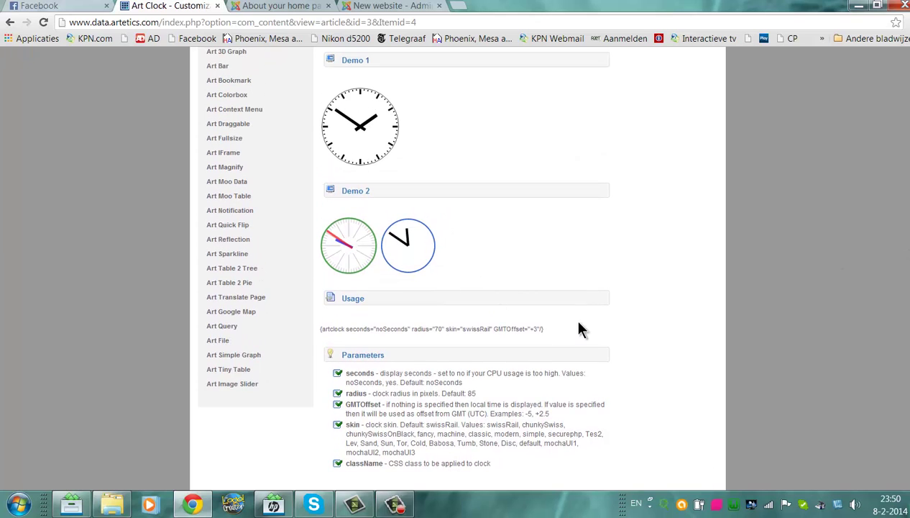
{"action": "scroll", "coordinate": [400, 263], "scroll_direction": "up", "scroll_amount": 1}
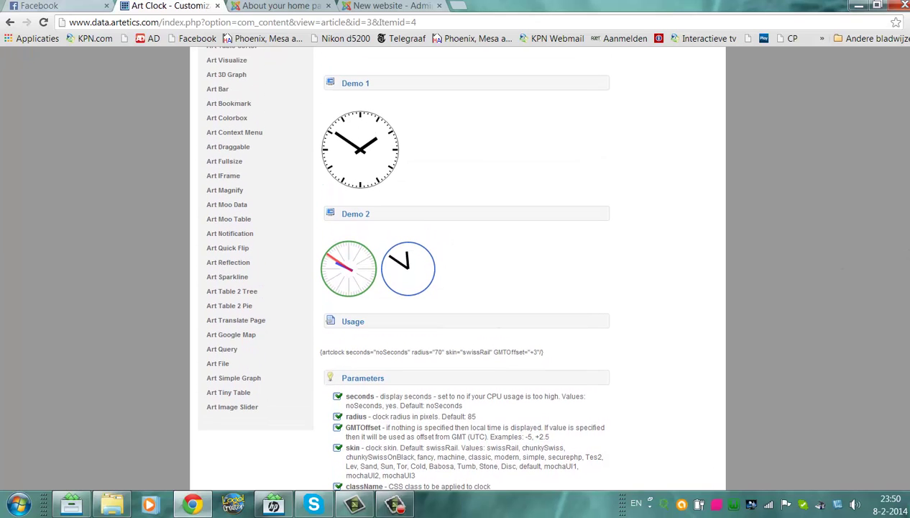
{"action": "left_click_drag", "start_coordinate": [557, 356], "coordinate": [321, 352]}
{"action": "key", "text": "ctrl+c"}
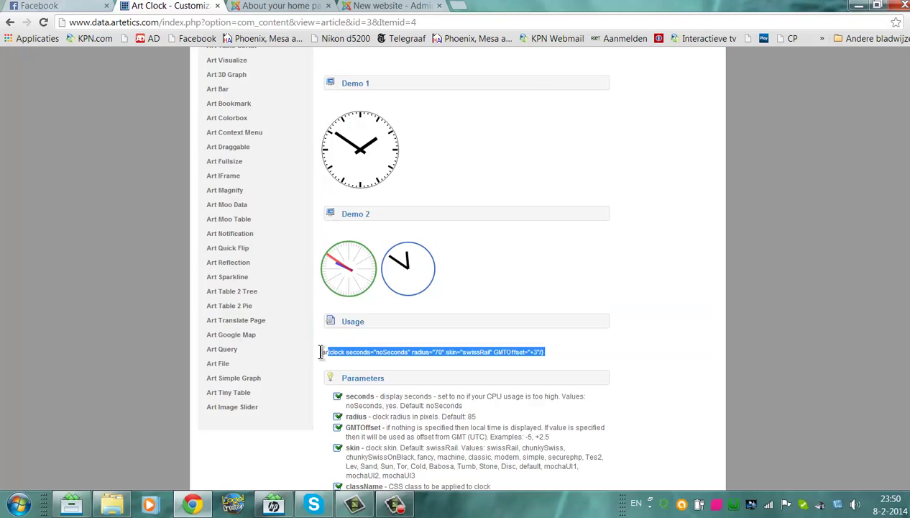
Insert the copied Art Clock code on its own line above the {artdatatable} tag in the "About your home page" article's source code
{"action": "left_click", "coordinate": [382, 6]}
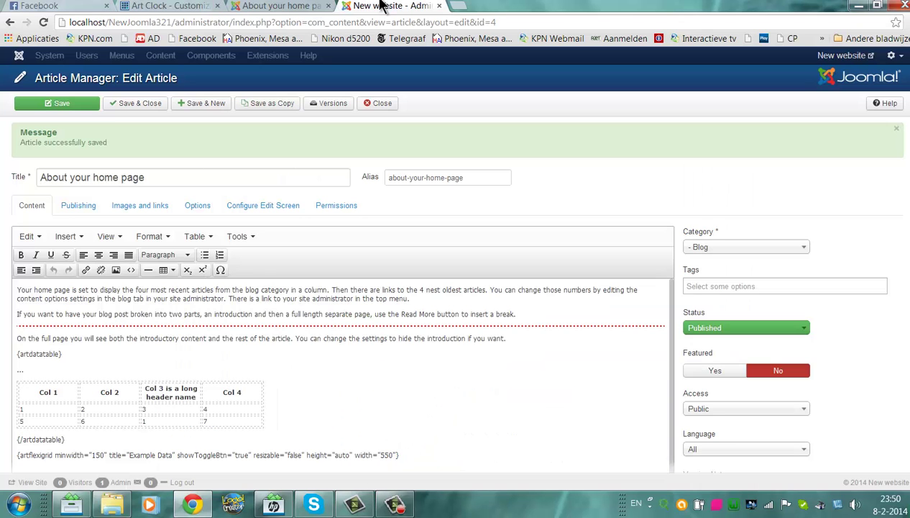
{"action": "left_click", "coordinate": [131, 268]}
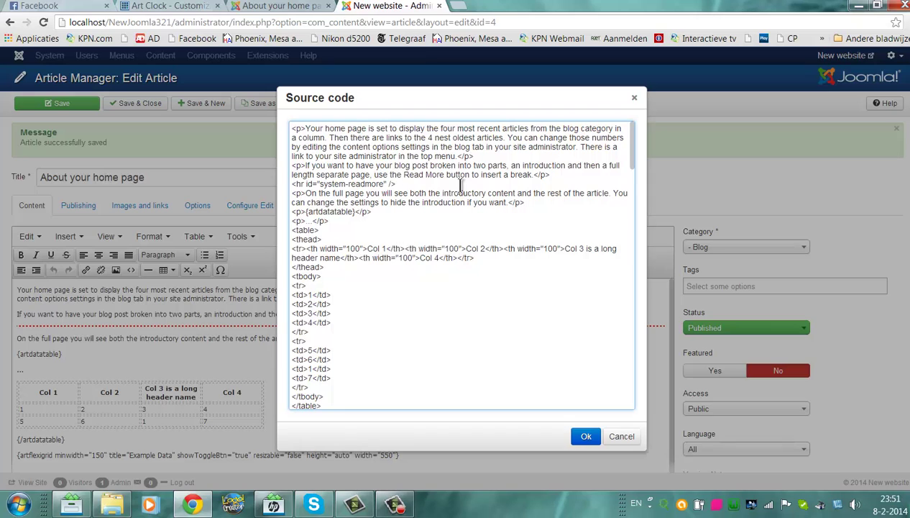
{"action": "key", "text": "Return"}
{"action": "key", "text": "Return"}
{"action": "key", "text": "Return"}
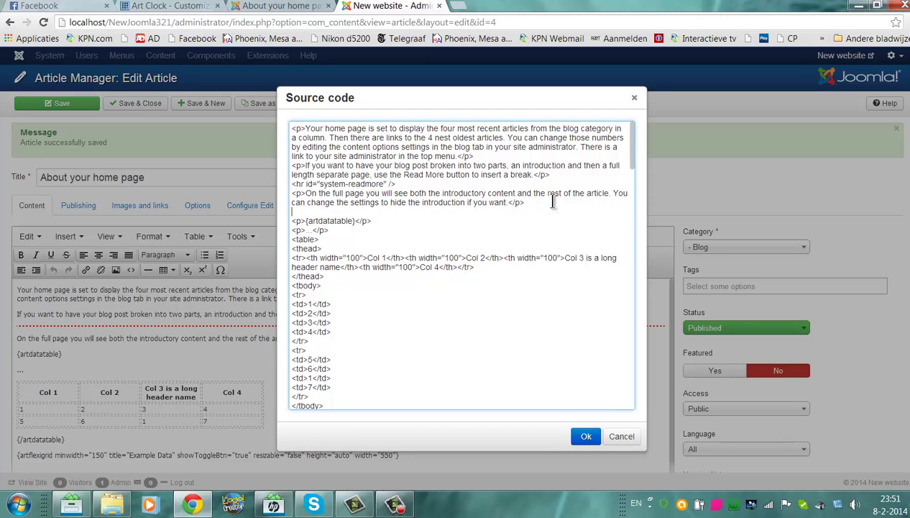
{"action": "key", "text": "ctrl+v"}
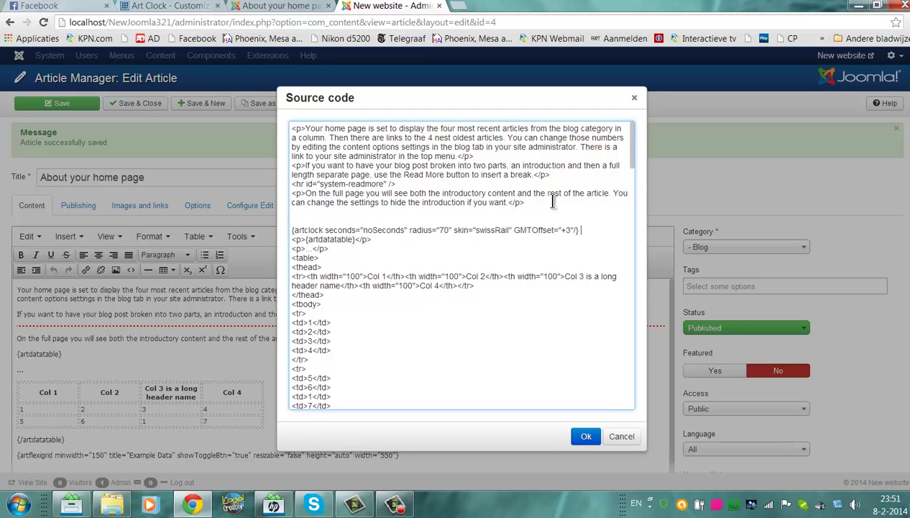
{"action": "key", "text": "Return"}
{"action": "key", "text": "Return"}
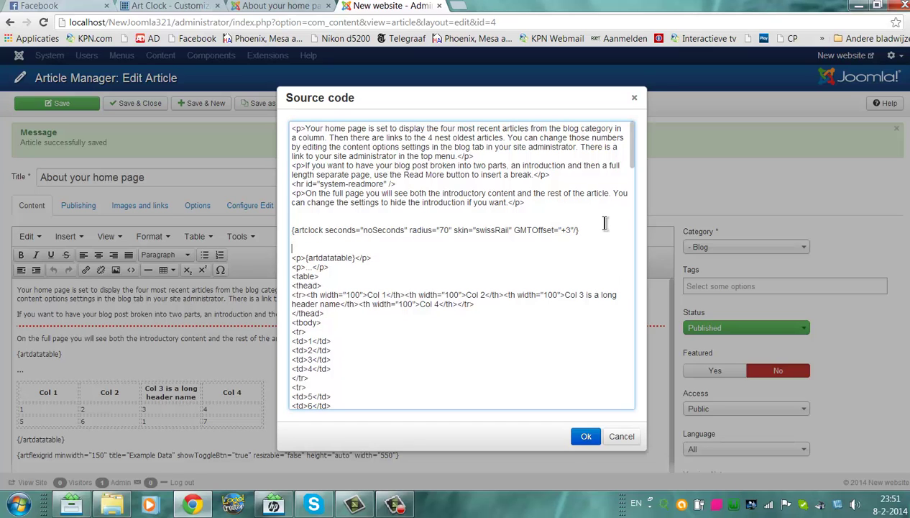
{"action": "left_click", "coordinate": [584, 435]}
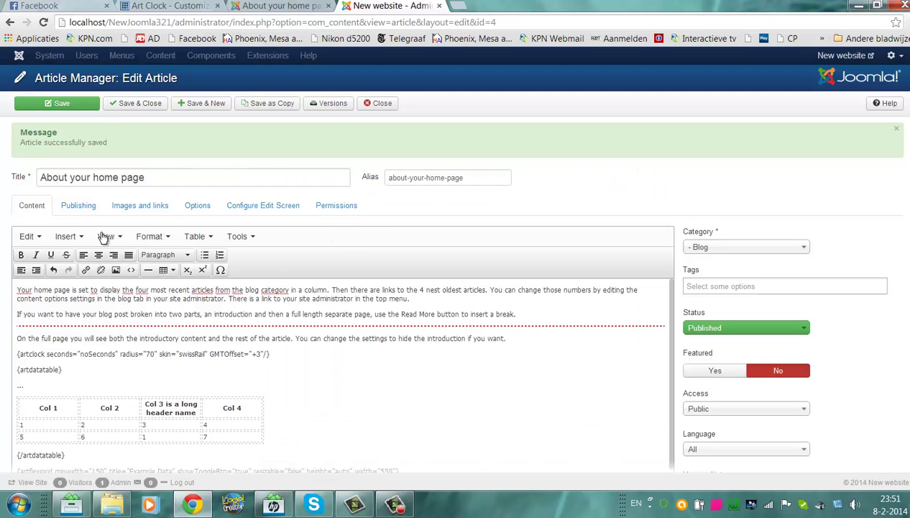
Save the article with the Art Clock code and reload its front-end page to view the clock
{"action": "left_click", "coordinate": [54, 105]}
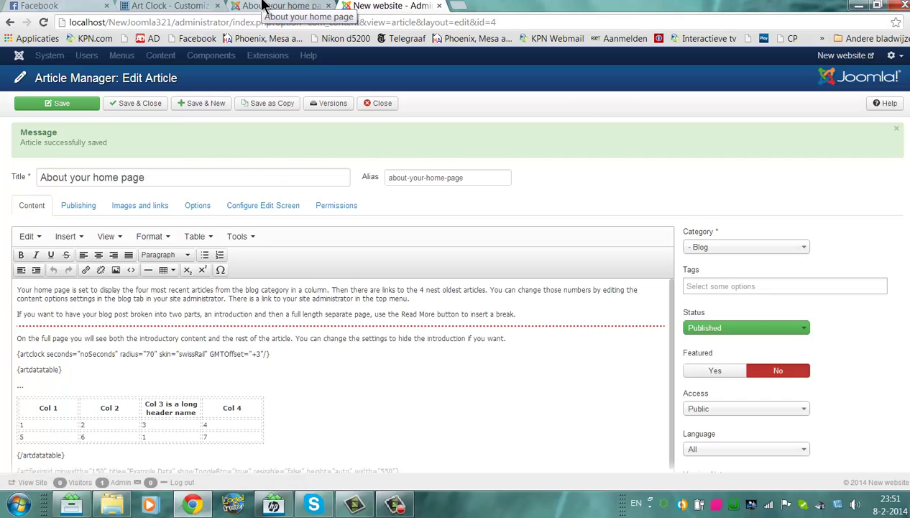
{"action": "left_click", "coordinate": [262, 6]}
{"action": "left_click", "coordinate": [264, 22]}
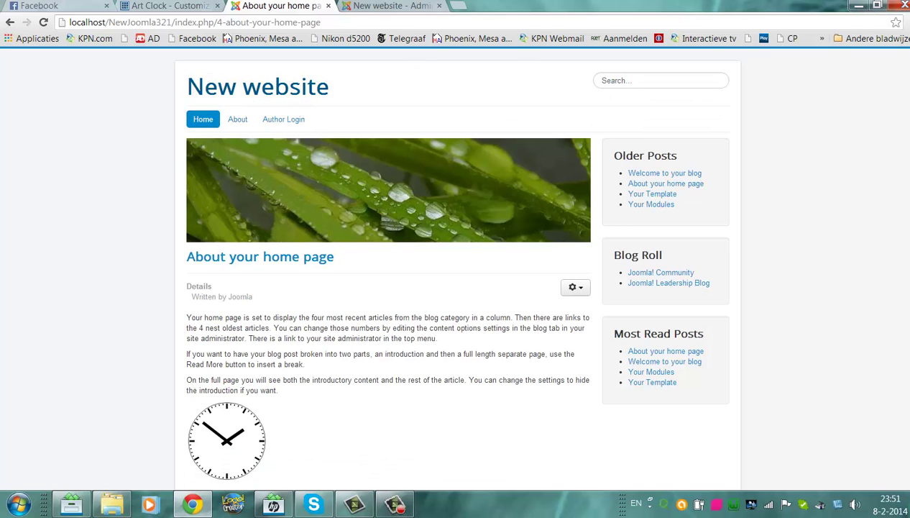
{"action": "scroll", "coordinate": [777, 144], "scroll_direction": "down", "scroll_amount": 2}
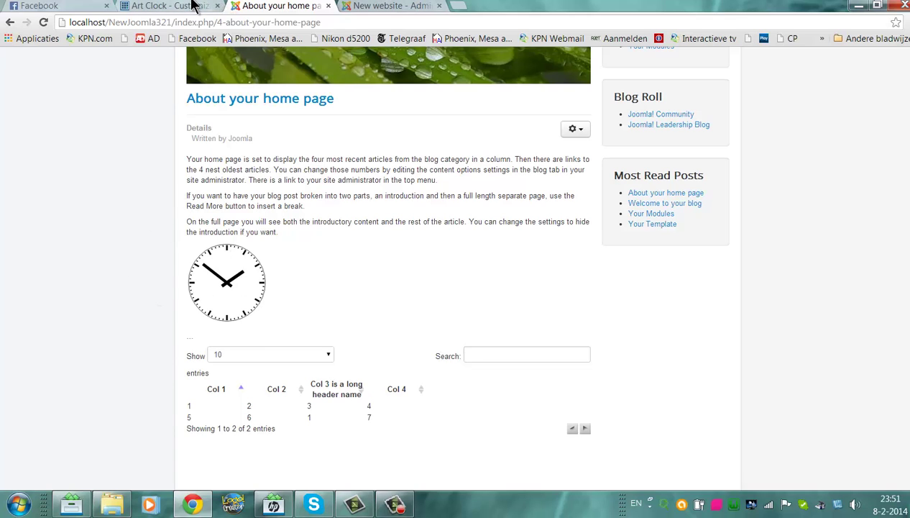
Open the Art Google Map page on the Art Data demo site and copy its full {artgooglemap} usage code
{"action": "left_click", "coordinate": [193, 5]}
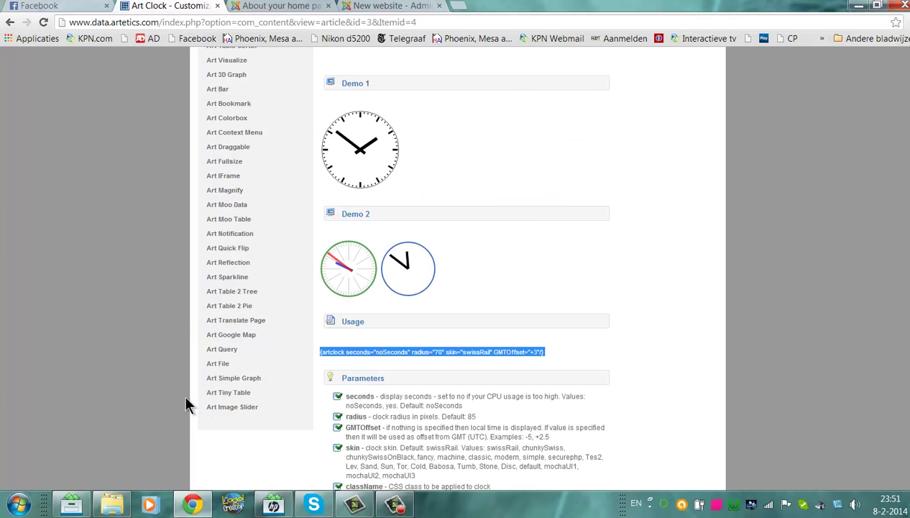
{"action": "left_click", "coordinate": [246, 336]}
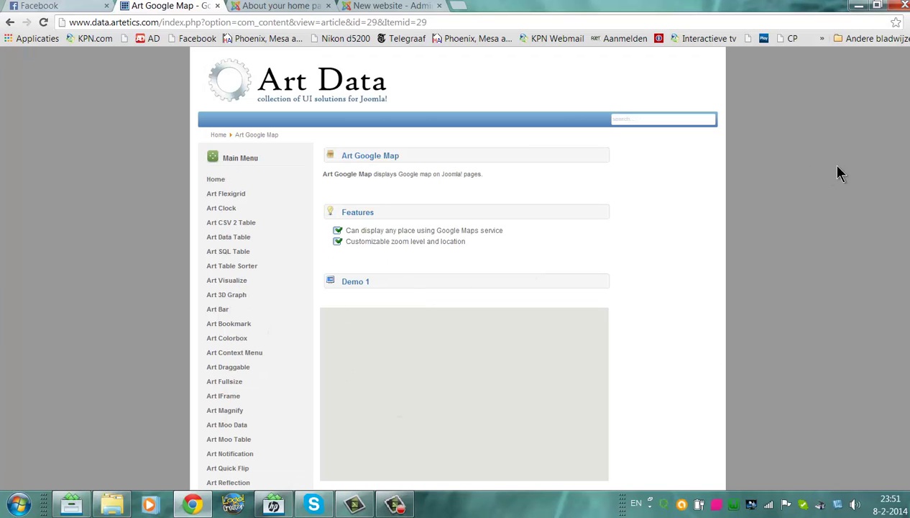
{"action": "scroll", "coordinate": [457, 288], "scroll_direction": "down", "scroll_amount": 3}
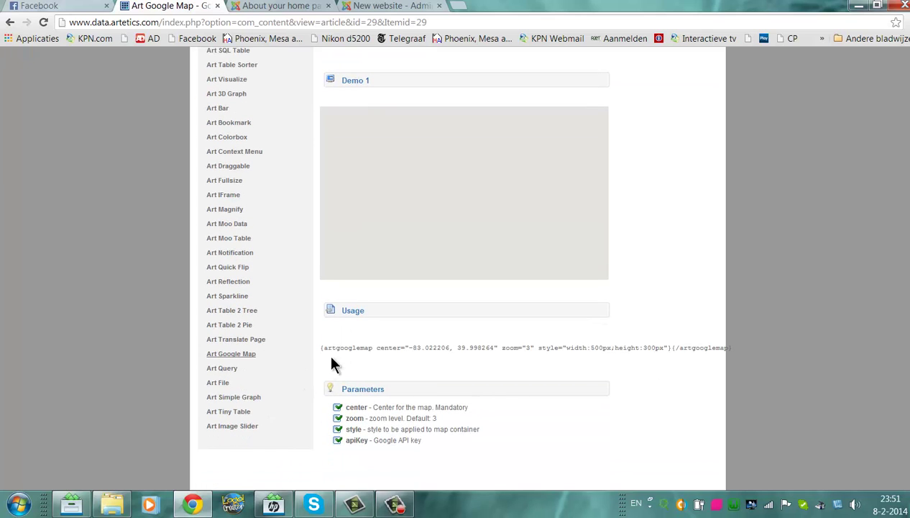
{"action": "mouse_move", "coordinate": [315, 342]}
{"action": "left_mouse_down"}
{"action": "mouse_move", "coordinate": [732, 344]}
{"action": "mouse_move", "coordinate": [549, 349]}
{"action": "mouse_move", "coordinate": [376, 325]}
{"action": "mouse_move", "coordinate": [317, 339]}
{"action": "mouse_move", "coordinate": [319, 348]}
{"action": "left_mouse_up"}
{"action": "key", "text": "ctrl+c"}
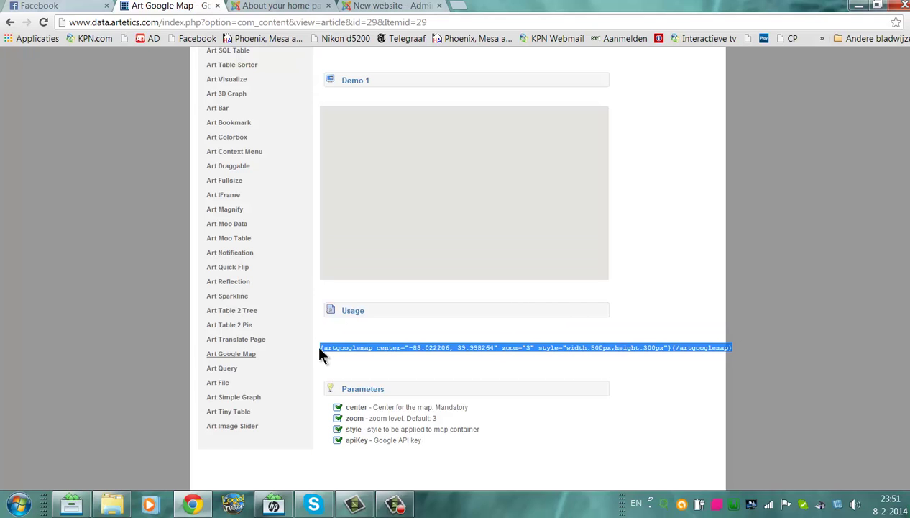
Replace the article's source code from its beginning through the first <tbody> tag with the copied Art Google Map code
{"action": "left_click", "coordinate": [261, 5]}
{"action": "left_click", "coordinate": [389, 5]}
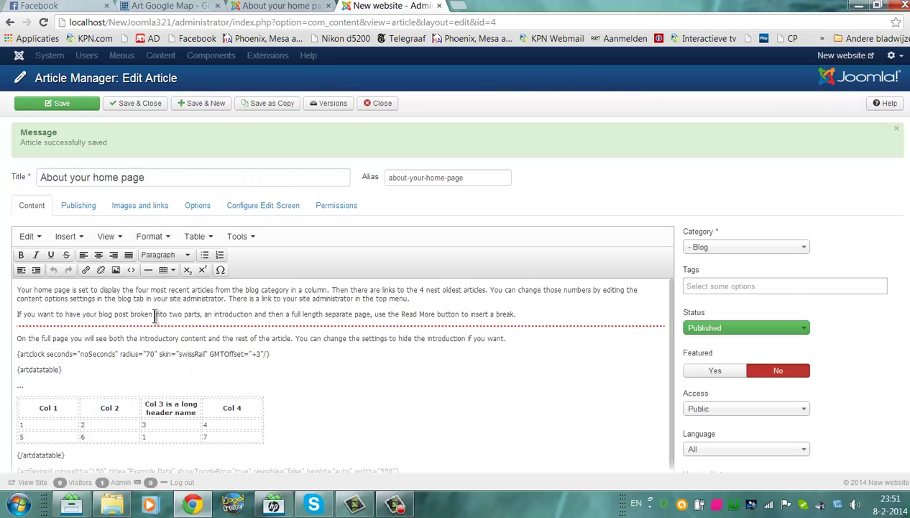
{"action": "left_click", "coordinate": [131, 271]}
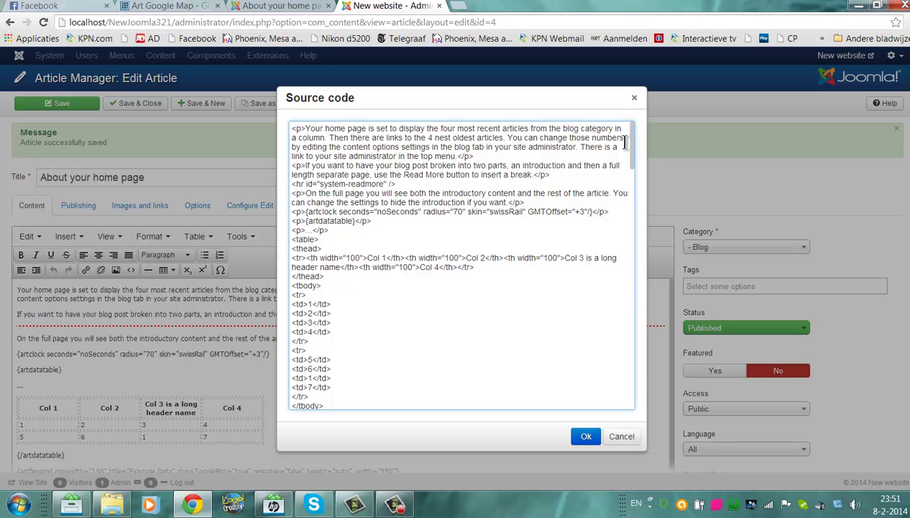
{"action": "left_click_drag", "start_coordinate": [323, 285], "coordinate": [192, 5]}
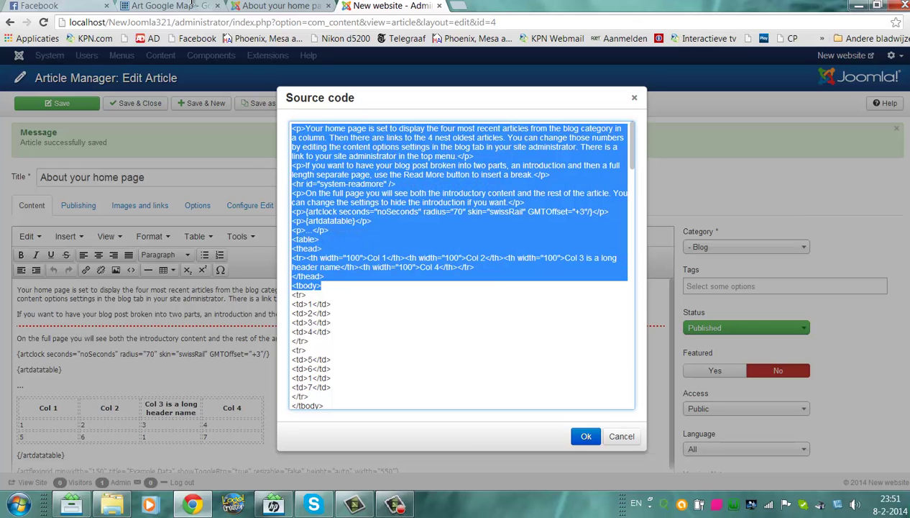
{"action": "key", "text": "Delete"}
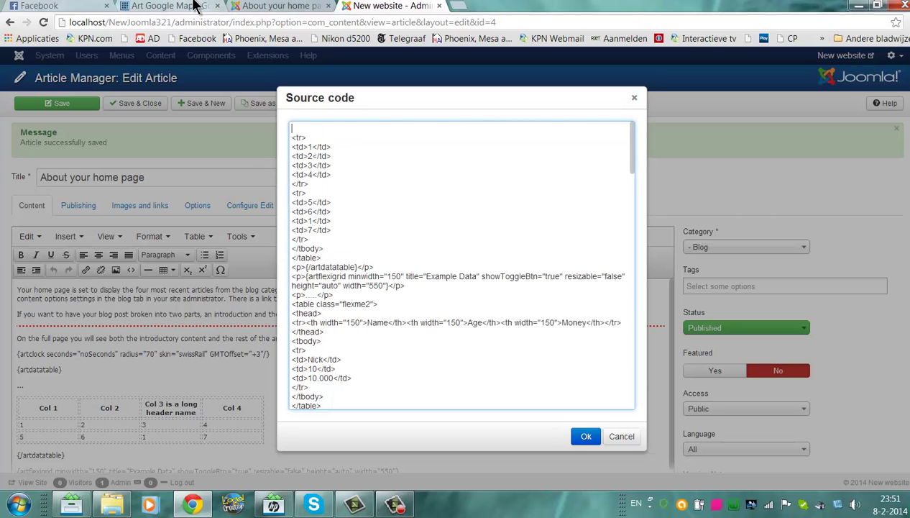
{"action": "key", "text": "ctrl+v"}
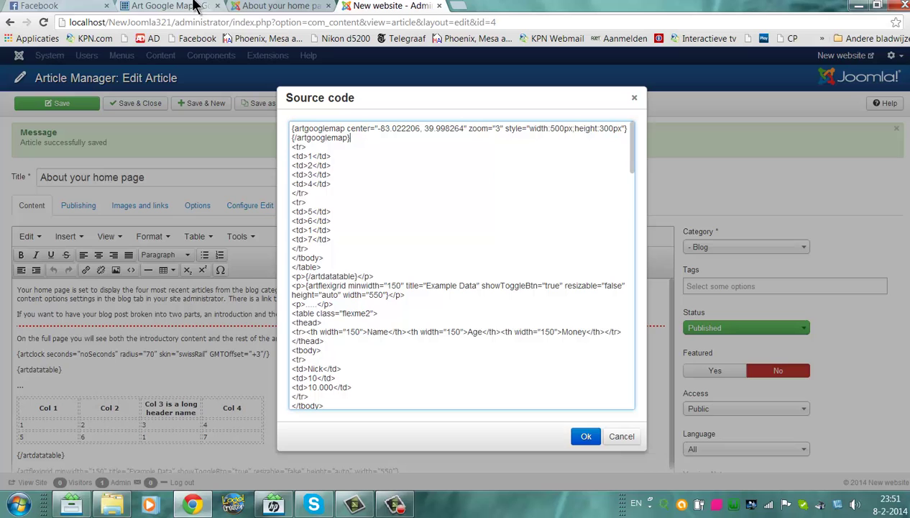
{"action": "left_click", "coordinate": [584, 437]}
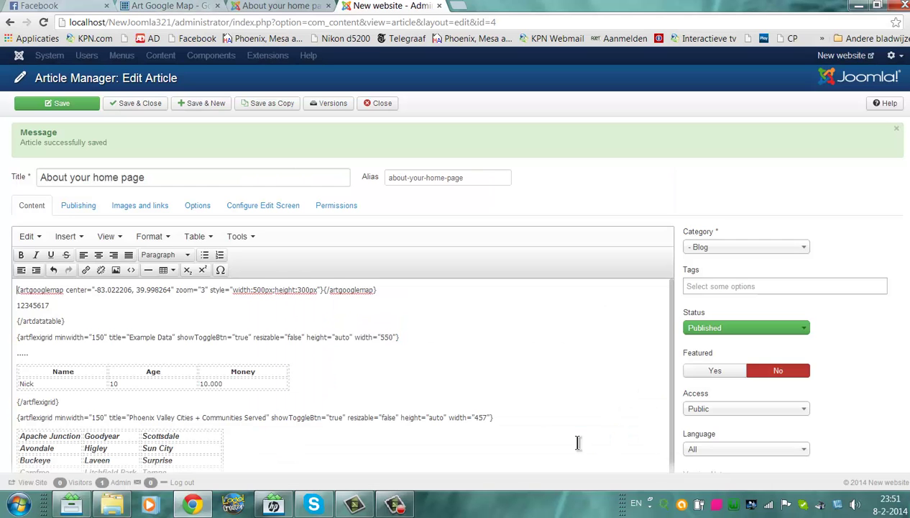
Save the article with the Art Google Map code and reload its front-end page to view the map
{"action": "left_click", "coordinate": [43, 103]}
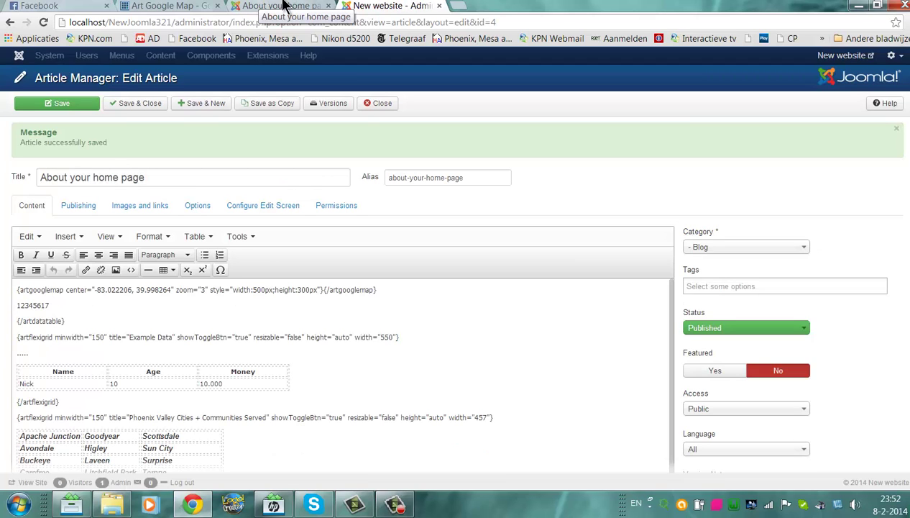
{"action": "left_click", "coordinate": [284, 6]}
{"action": "left_click", "coordinate": [280, 23]}
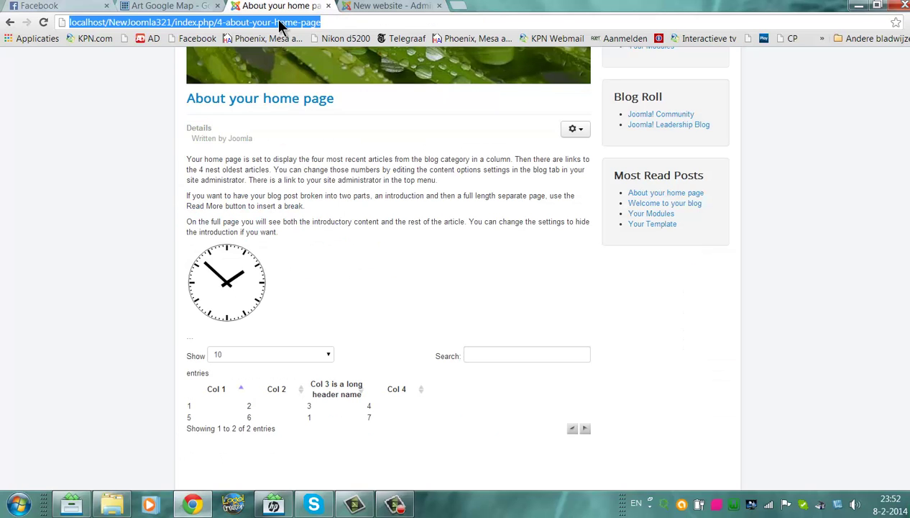
{"action": "key", "text": "Return"}
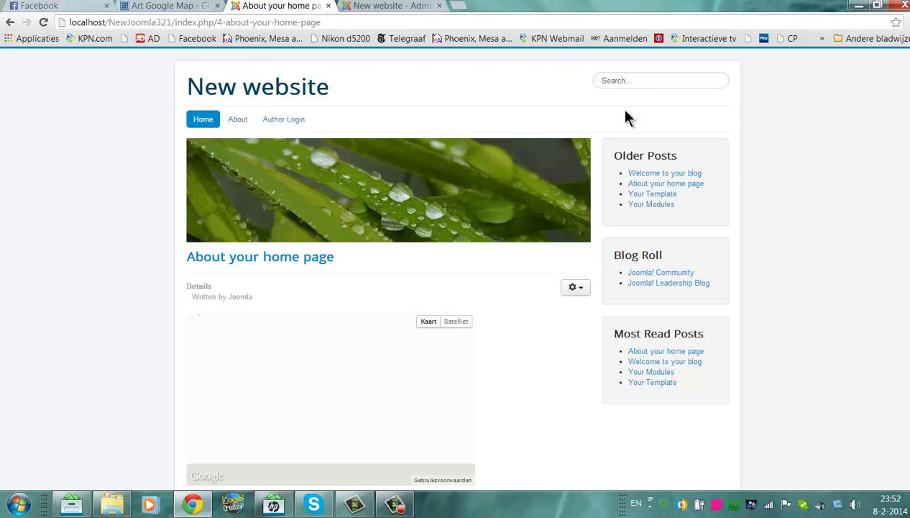
{"action": "scroll", "coordinate": [669, 142], "scroll_direction": "down", "scroll_amount": 3}
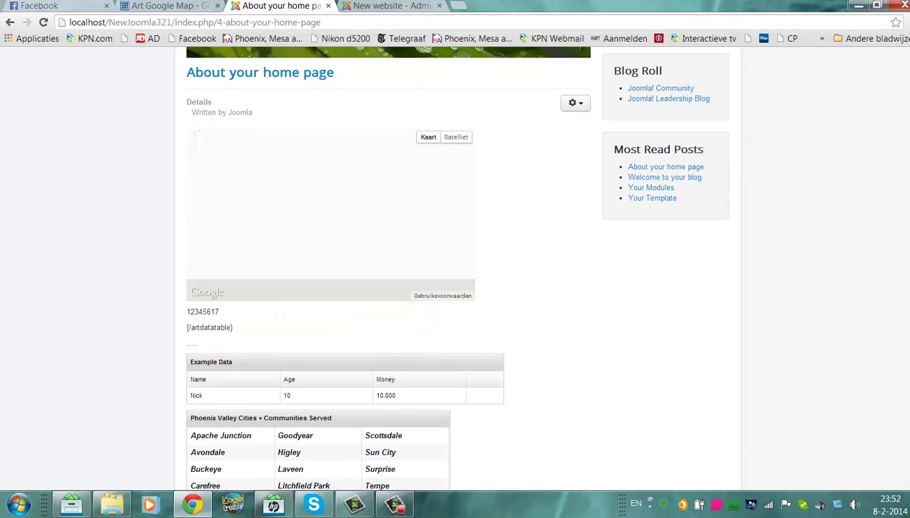
{"action": "scroll", "coordinate": [678, 126], "scroll_direction": "down", "scroll_amount": 1}
{"action": "scroll", "coordinate": [432, 295], "scroll_direction": "up", "scroll_amount": 4}
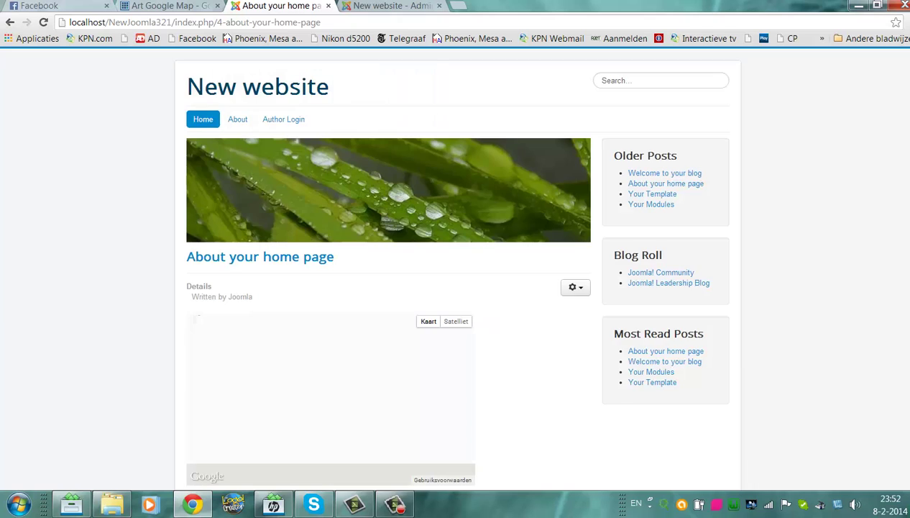
{"action": "scroll", "coordinate": [432, 295], "scroll_direction": "down", "scroll_amount": 2}
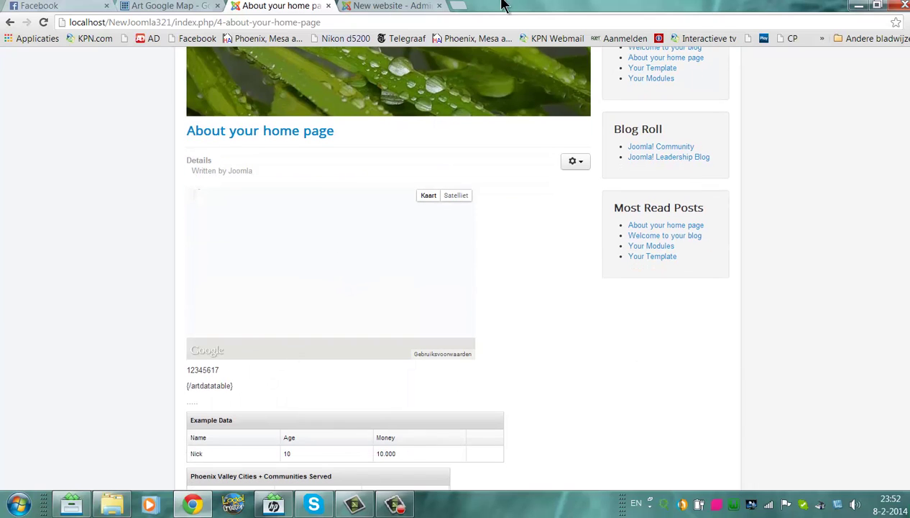
Search Google for "longitude" in a new browser tab and open iTouchMap's Latitude and Longitude of a Point page
{"action": "left_click", "coordinate": [460, 5]}
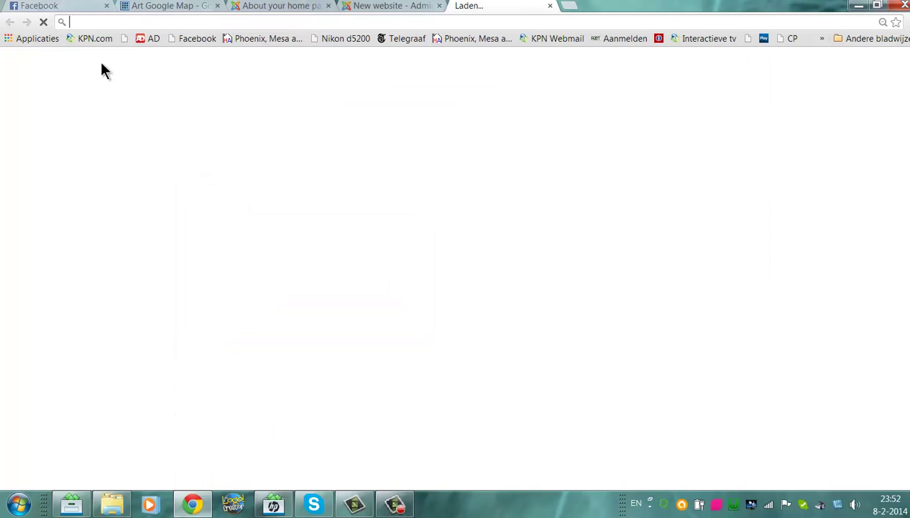
{"action": "left_click", "coordinate": [337, 202]}
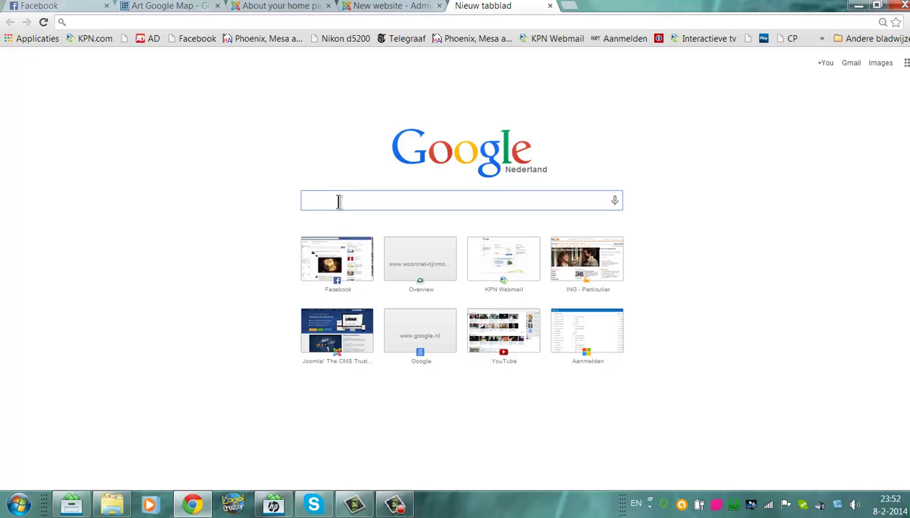
{"action": "type", "text": "logi"}
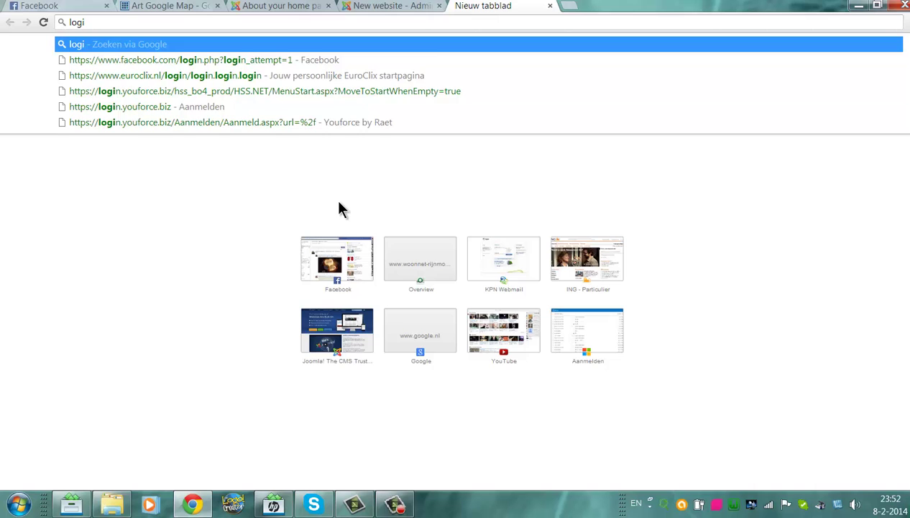
{"action": "key", "text": "BackSpace"}
{"action": "key", "text": "BackSpace"}
{"action": "type", "text": "ngitu"}
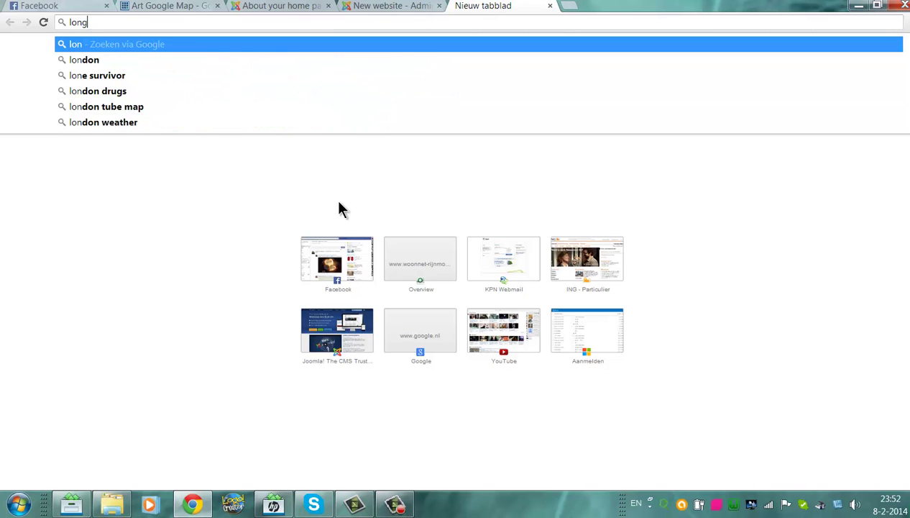
{"action": "type", "text": "de"}
{"action": "key", "text": "Return"}
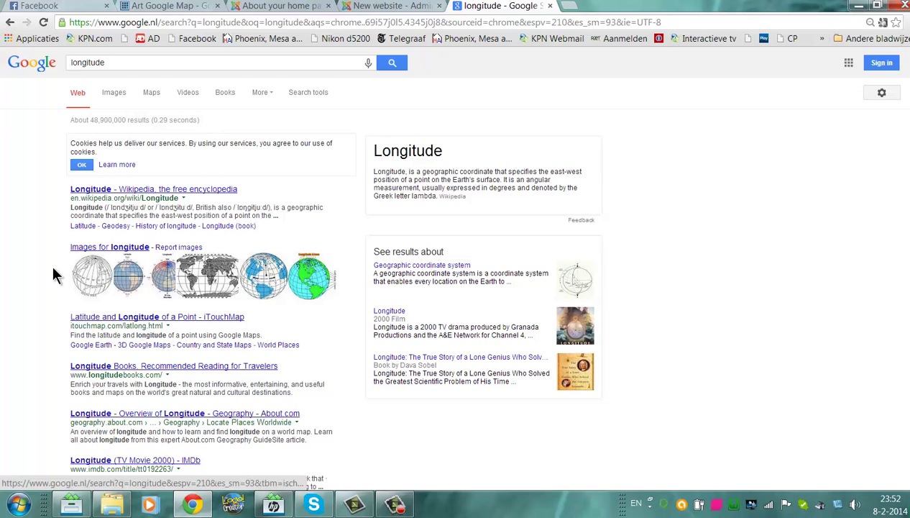
{"action": "left_click", "coordinate": [125, 318]}
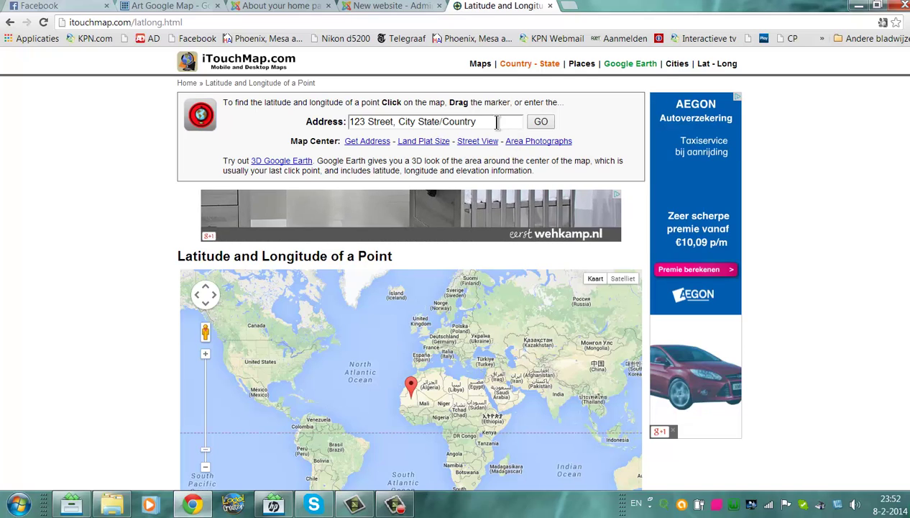
Look up the street address with its town on the iTouchMap latitude and longitude finder
{"action": "left_click", "coordinate": [392, 122]}
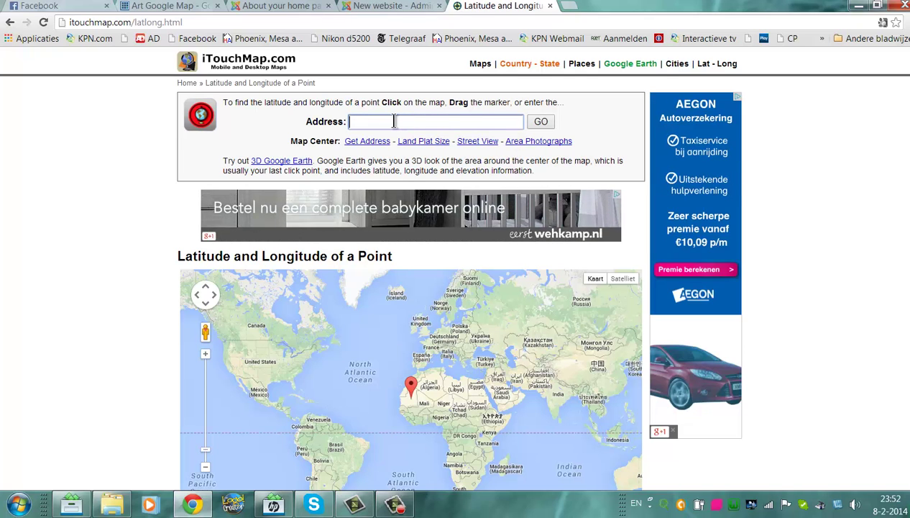
{"action": "scroll", "coordinate": [878, 162], "scroll_direction": "down", "scroll_amount": 4}
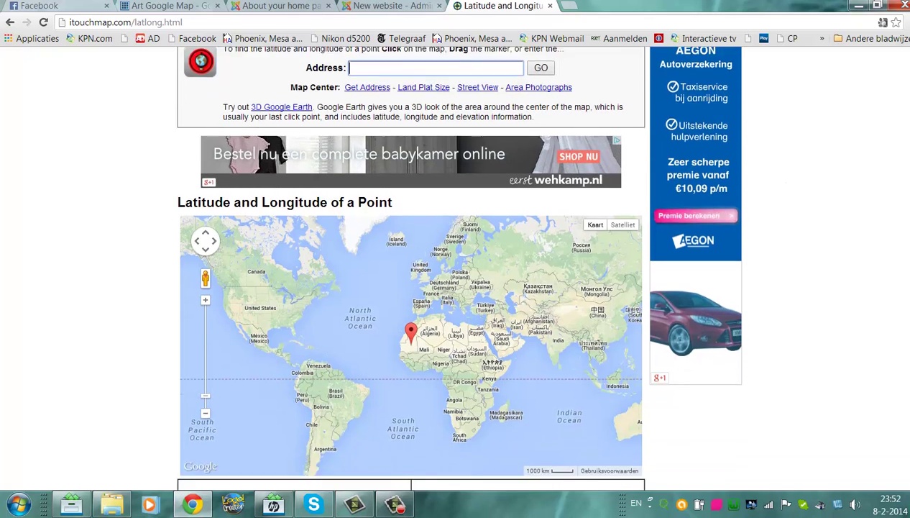
{"action": "scroll", "coordinate": [737, 199], "scroll_direction": "up", "scroll_amount": 4}
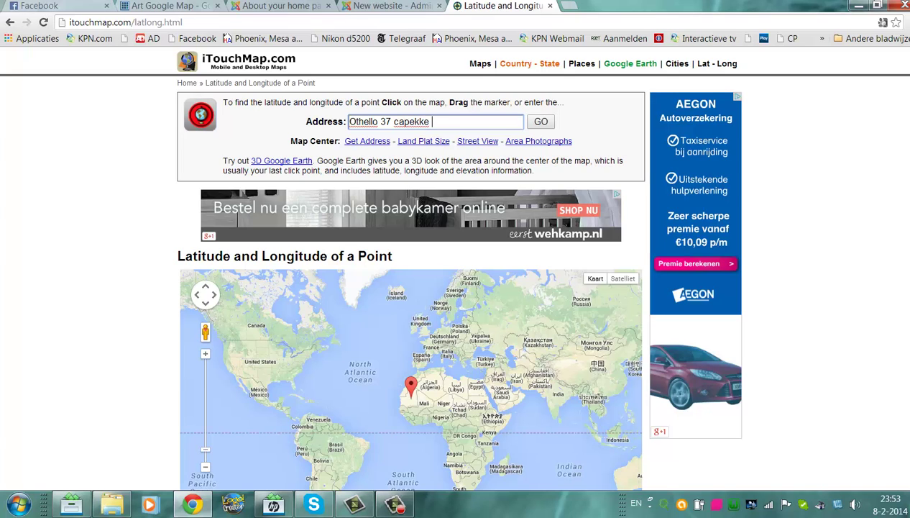
{"action": "key", "text": "BackSpace"}
{"action": "key", "text": "BackSpace"}
{"action": "key", "text": "BackSpace"}
{"action": "key", "text": "BackSpace"}
{"action": "key", "text": "Return"}
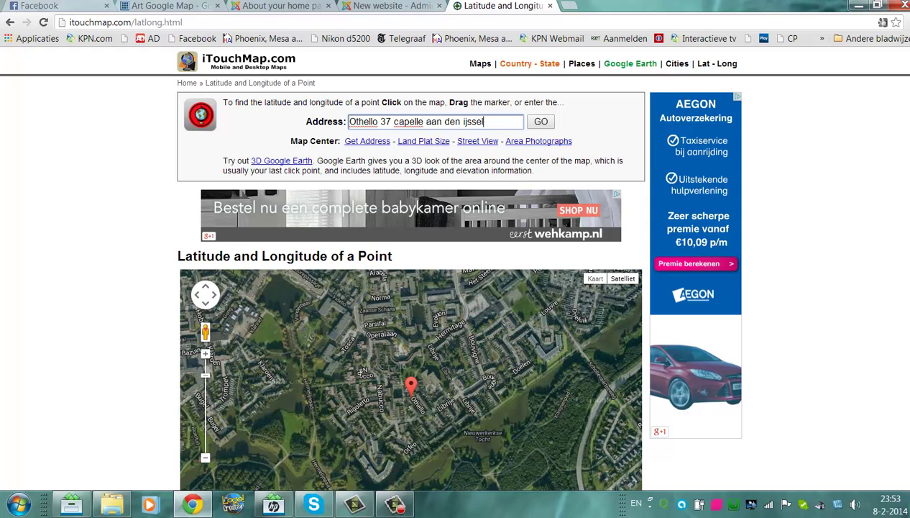
Copy the decimal latitude of the looked-up address
{"action": "scroll", "coordinate": [279, 317], "scroll_direction": "down", "scroll_amount": 4}
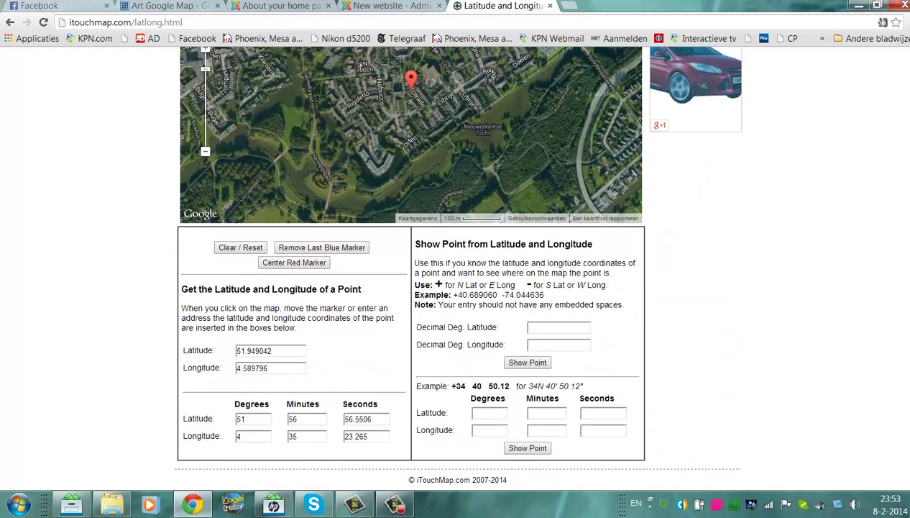
{"action": "left_click_drag", "start_coordinate": [296, 353], "coordinate": [229, 355]}
{"action": "key", "text": "ctrl+c"}
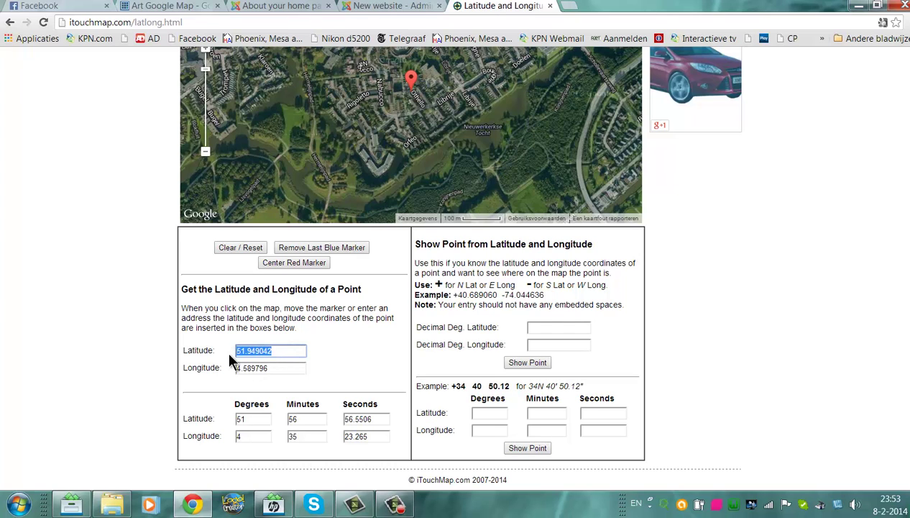
Replace the digits of the first center coordinate in the article's {artgooglemap} tag with the copied latitude
{"action": "left_click", "coordinate": [388, 6]}
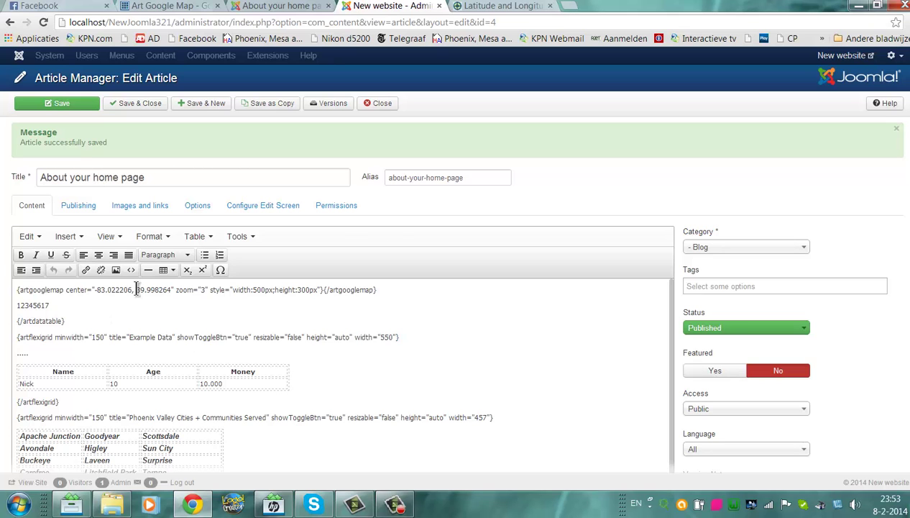
{"action": "left_click", "coordinate": [514, 5]}
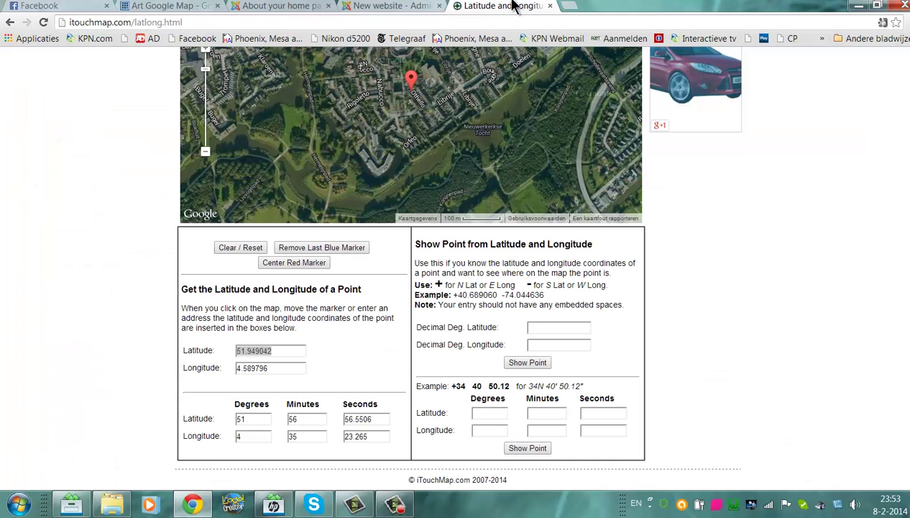
{"action": "left_click", "coordinate": [396, 8]}
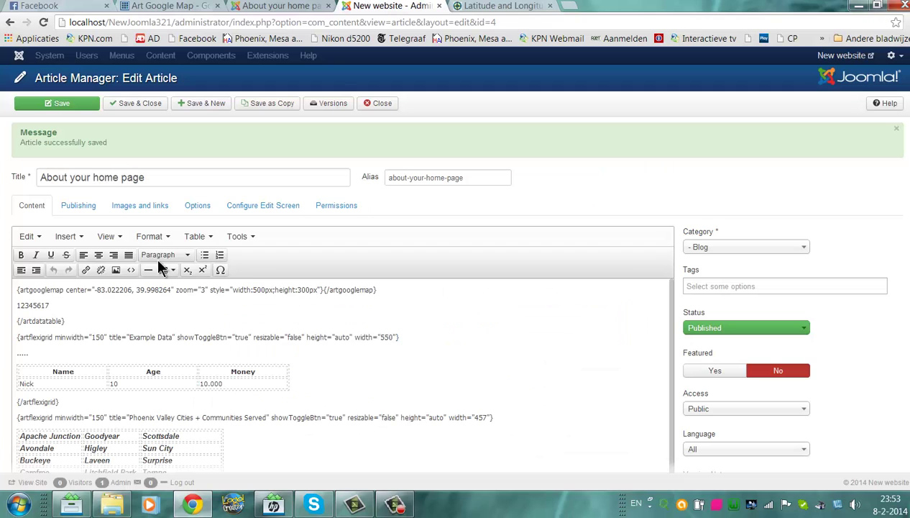
{"action": "left_click", "coordinate": [133, 290]}
{"action": "key", "text": "BackSpace"}
{"action": "key", "text": "BackSpace"}
{"action": "key", "text": "BackSpace"}
{"action": "key", "text": "BackSpace"}
{"action": "key", "text": "BackSpace"}
{"action": "key", "text": "BackSpace"}
{"action": "key", "text": "BackSpace"}
{"action": "key", "text": "BackSpace"}
{"action": "key", "text": "BackSpace"}
{"action": "key", "text": "BackSpace"}
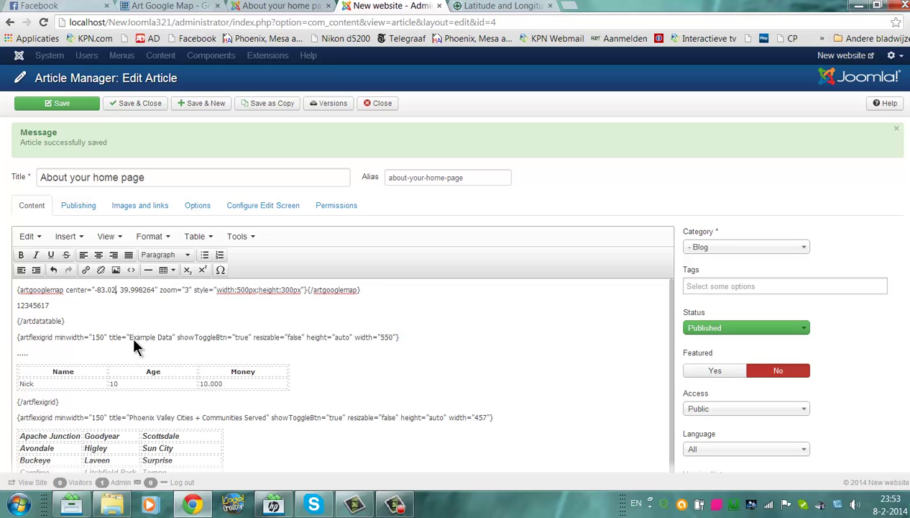
{"action": "key", "text": "ctrl+v"}
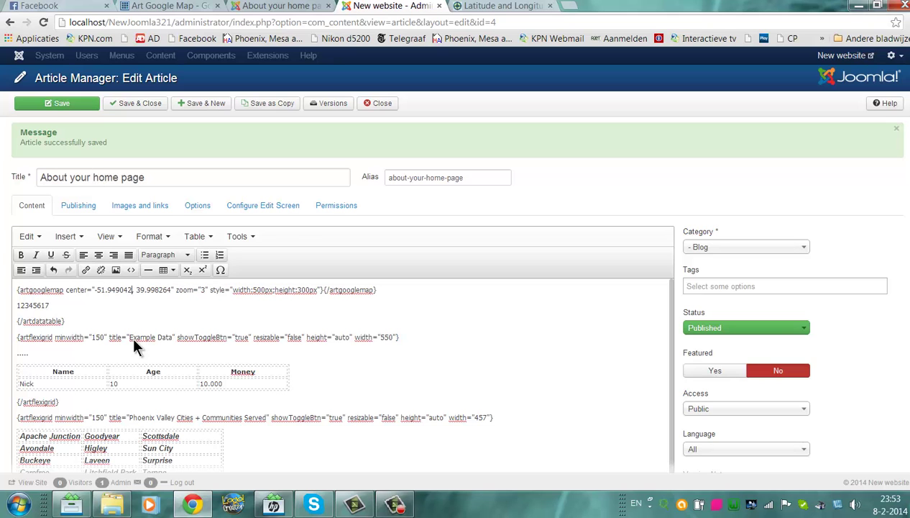
Copy the decimal longitude of the looked-up address from the iTouchMap page
{"action": "left_click", "coordinate": [469, 7]}
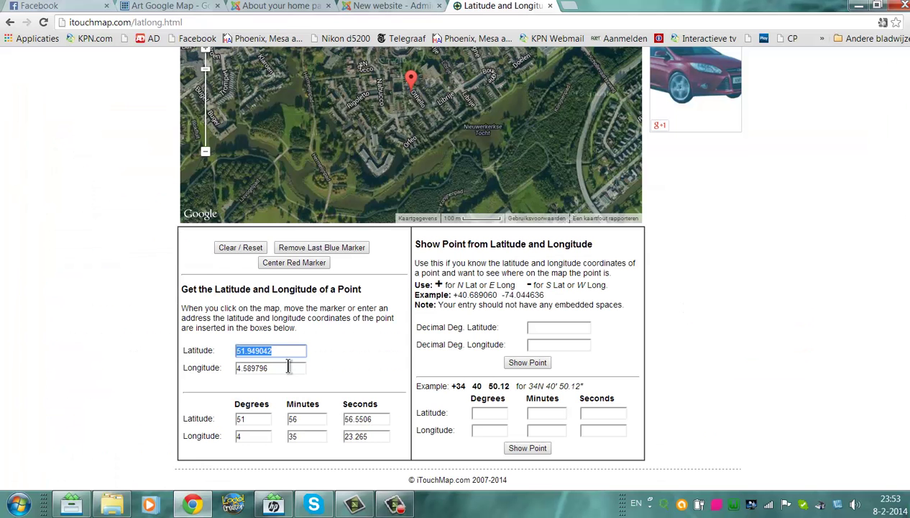
{"action": "left_click", "coordinate": [260, 369]}
{"action": "double_click", "coordinate": [260, 369]}
{"action": "key", "text": "ctrl+c"}
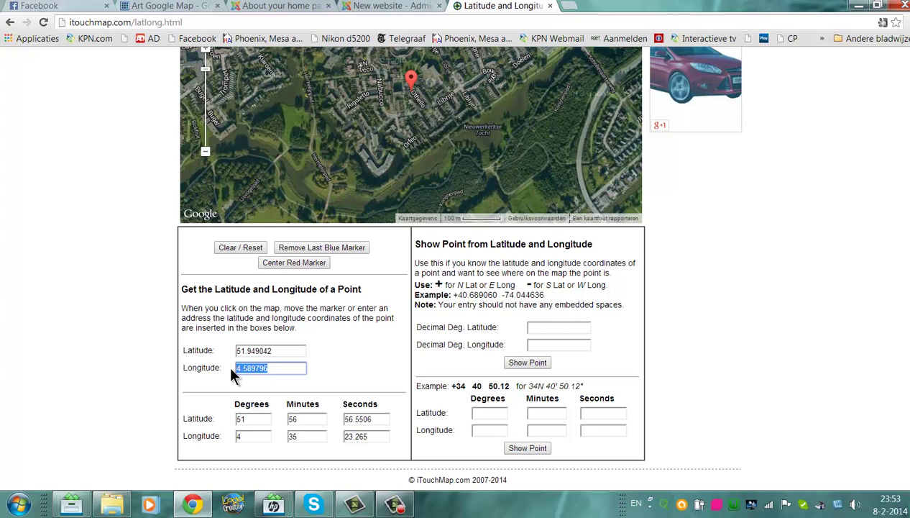
Replace the second center coordinate in the {artgooglemap} tag with the copied longitude and remove the minus sign before the latitude
{"action": "left_click", "coordinate": [392, 6]}
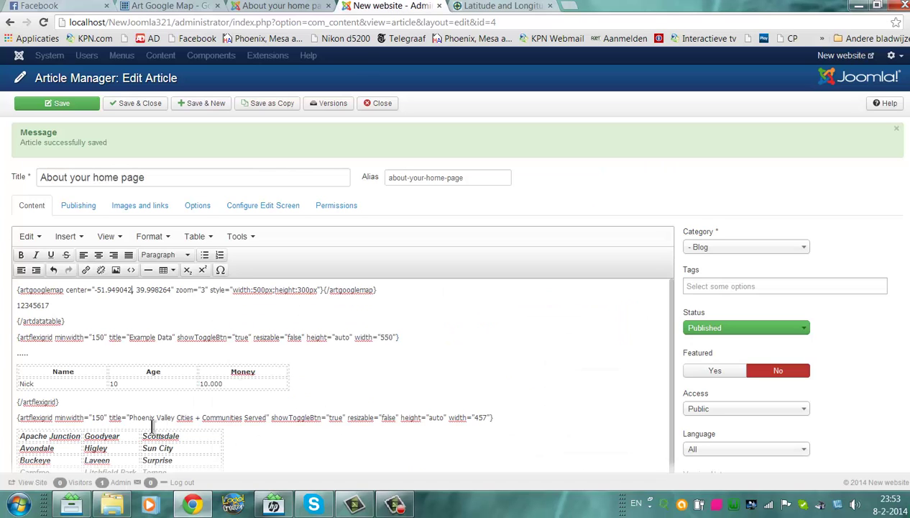
{"action": "left_click", "coordinate": [171, 300]}
{"action": "key", "text": "BackSpace"}
{"action": "key", "text": "BackSpace"}
{"action": "key", "text": "BackSpace"}
{"action": "key", "text": "BackSpace"}
{"action": "key", "text": "BackSpace"}
{"action": "key", "text": "BackSpace"}
{"action": "key", "text": "BackSpace"}
{"action": "key", "text": "BackSpace"}
{"action": "key", "text": "BackSpace"}
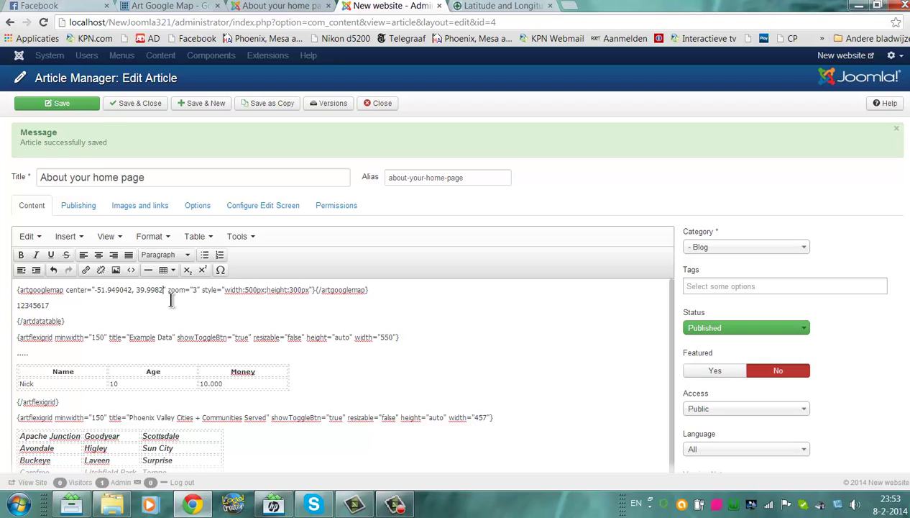
{"action": "key", "text": "ctrl+v"}
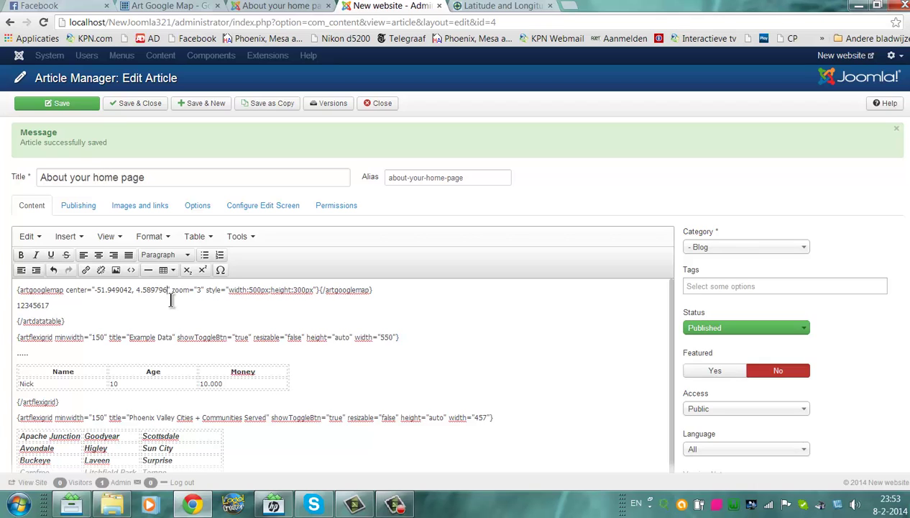
{"action": "left_click", "coordinate": [98, 290]}
{"action": "key", "text": "BackSpace"}
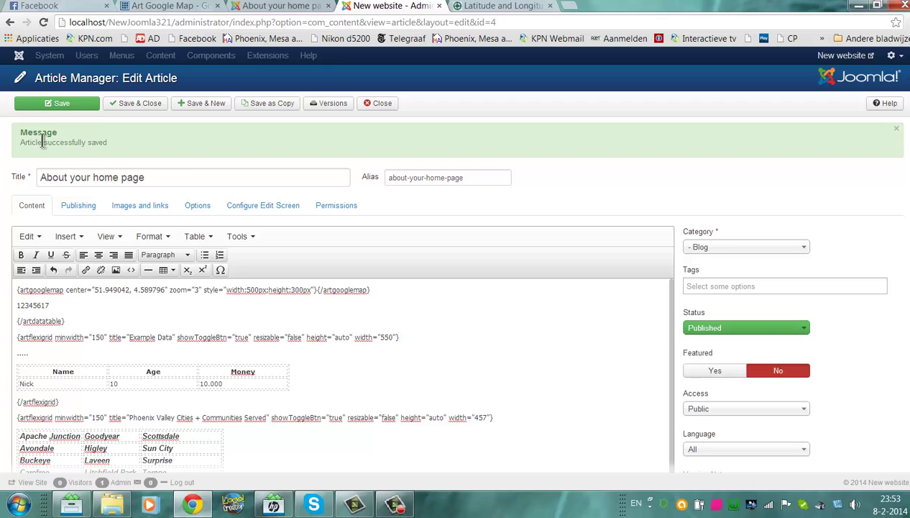
Save the article with the new map coordinates and reload its front-end page to view the recentred map
{"action": "left_click", "coordinate": [84, 103]}
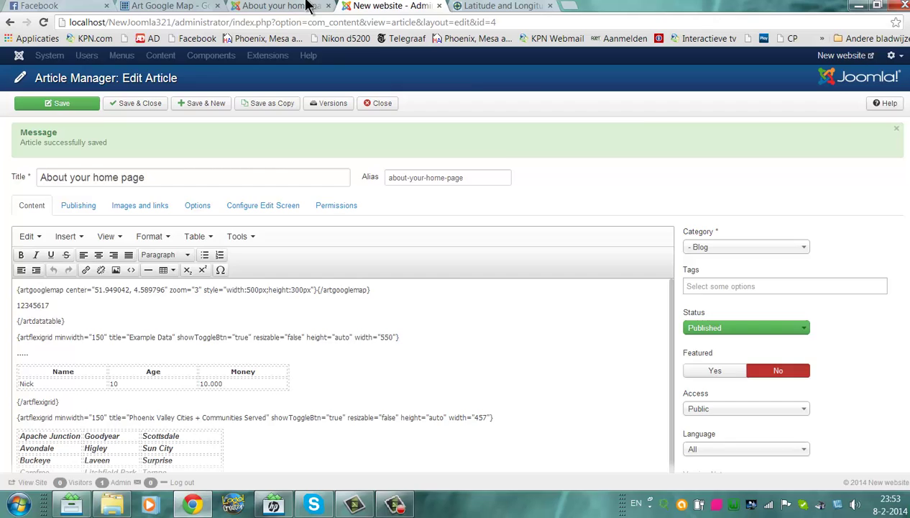
{"action": "left_click", "coordinate": [306, 4]}
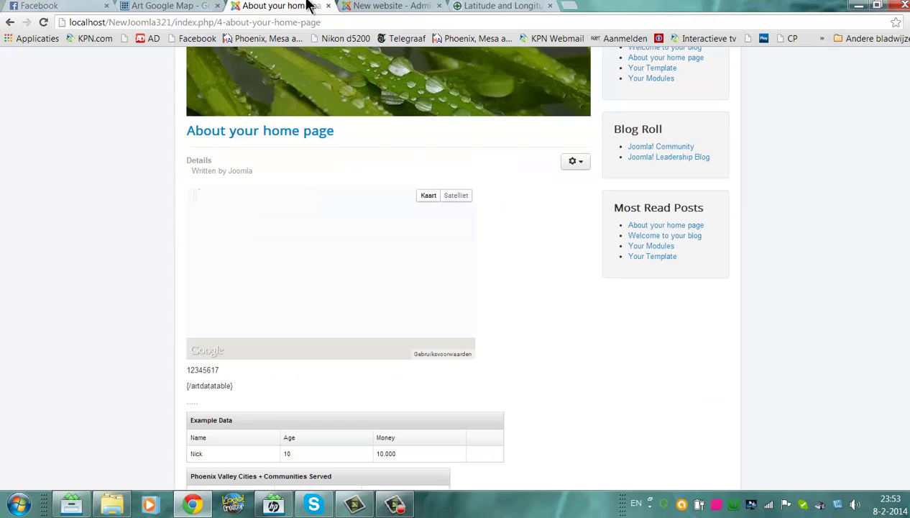
{"action": "left_click", "coordinate": [283, 21]}
{"action": "key", "text": "Return"}
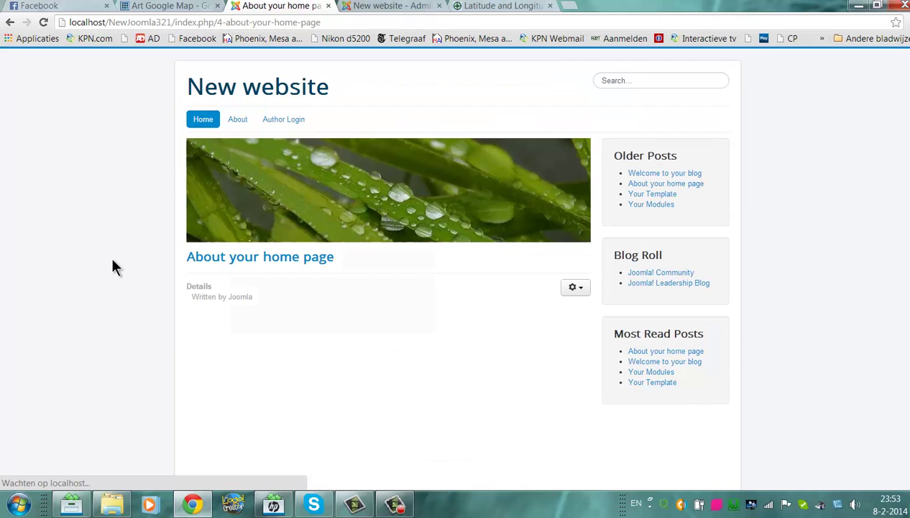
{"action": "scroll", "coordinate": [136, 236], "scroll_direction": "down", "scroll_amount": 3}
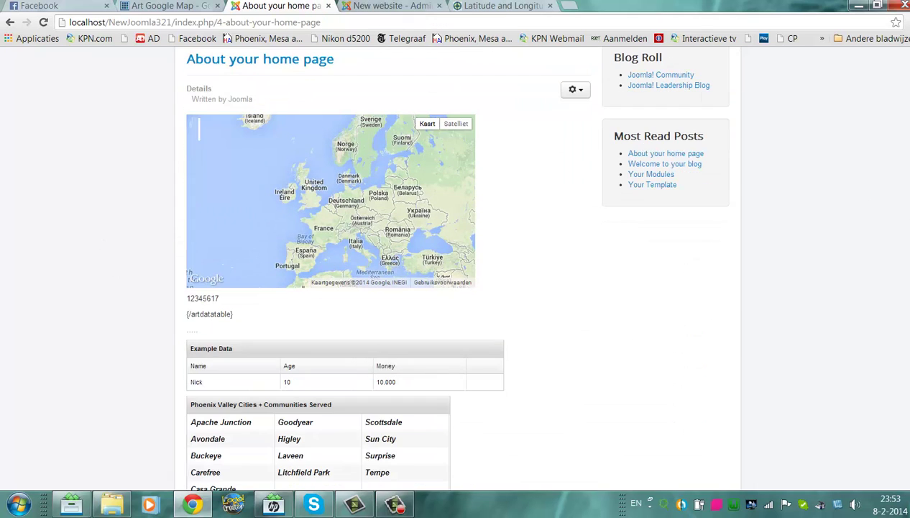
{"action": "scroll", "coordinate": [452, 274], "scroll_direction": "up", "scroll_amount": 1}
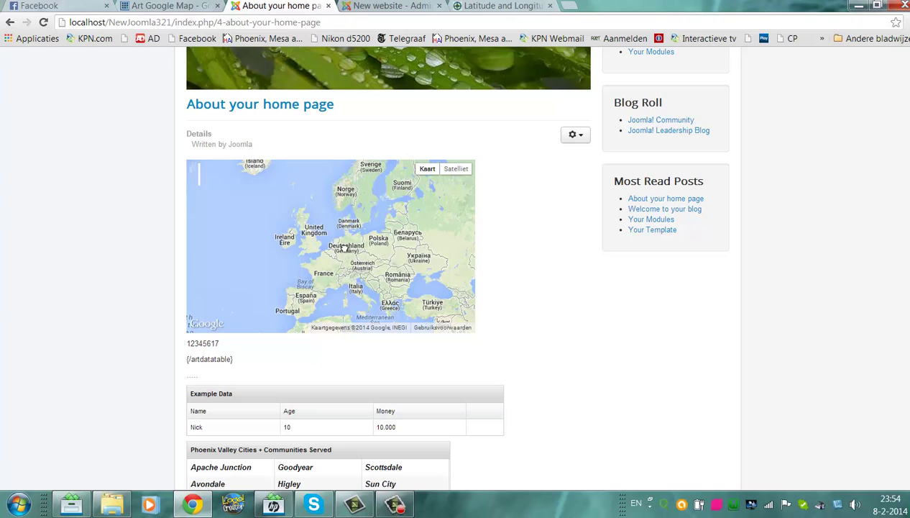
Re-enter the copied longitude as the second center coordinate in the article's {artgooglemap} tag
{"action": "left_click", "coordinate": [379, 6]}
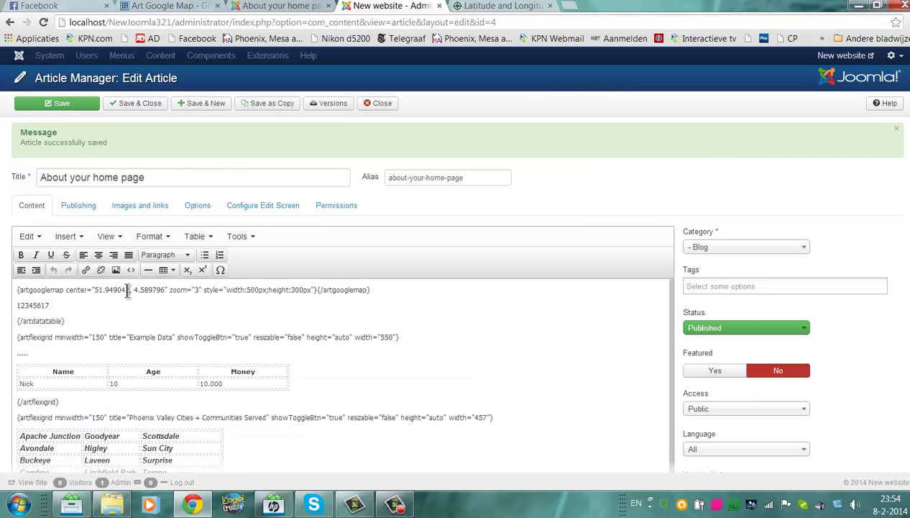
{"action": "left_click", "coordinate": [165, 290]}
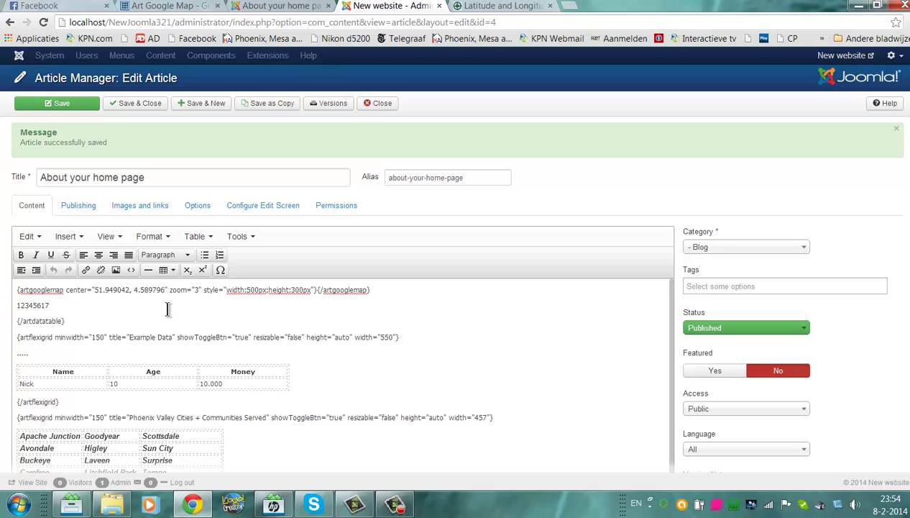
{"action": "key", "text": "BackSpace"}
{"action": "key", "text": "BackSpace"}
{"action": "key", "text": "BackSpace"}
{"action": "key", "text": "BackSpace"}
{"action": "key", "text": "BackSpace"}
{"action": "key", "text": "BackSpace"}
{"action": "key", "text": "BackSpace"}
{"action": "key", "text": "BackSpace"}
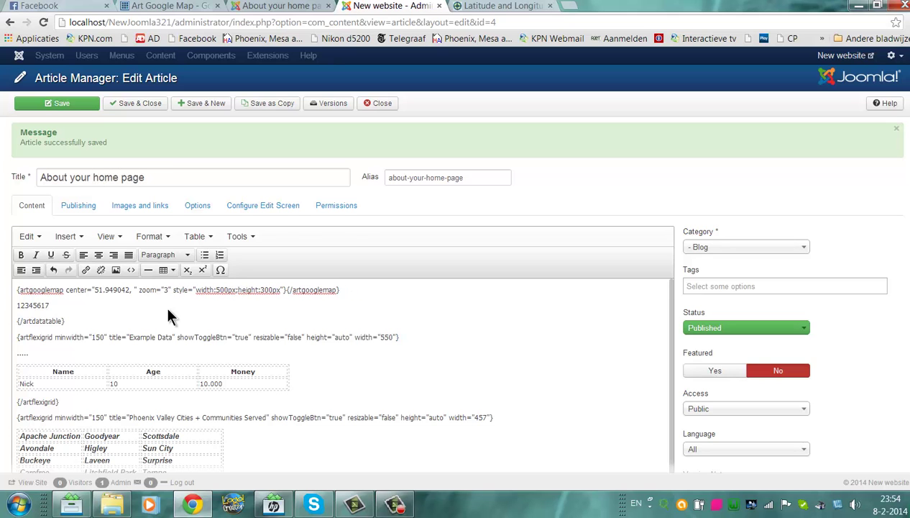
{"action": "type", "text": "4.589796"}
Select the decimal latitude of the looked-up address on the iTouchMap page and return to the article editor
{"action": "left_click", "coordinate": [536, 6]}
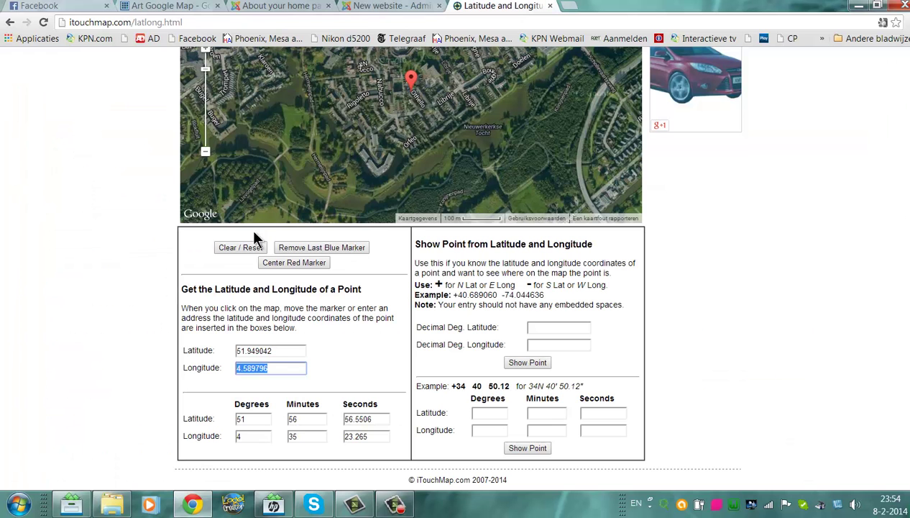
{"action": "left_click_drag", "start_coordinate": [273, 351], "coordinate": [167, 363]}
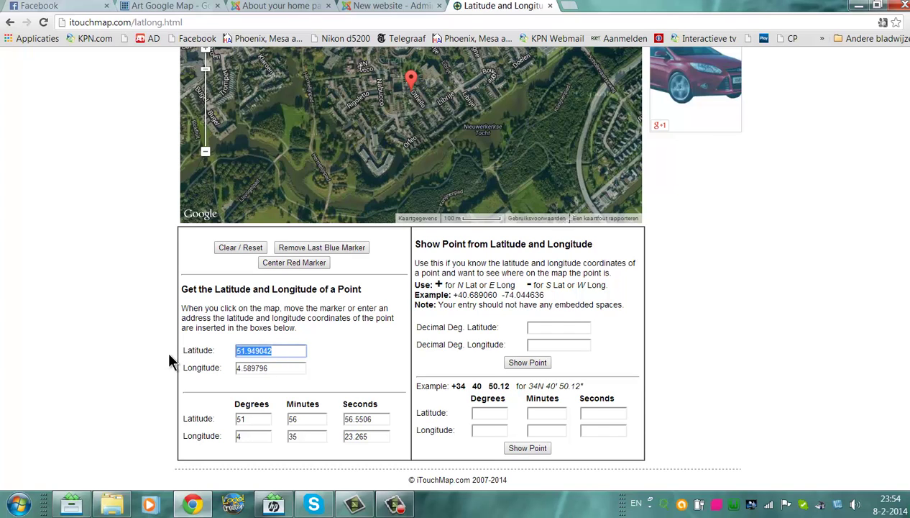
{"action": "left_click", "coordinate": [392, 6]}
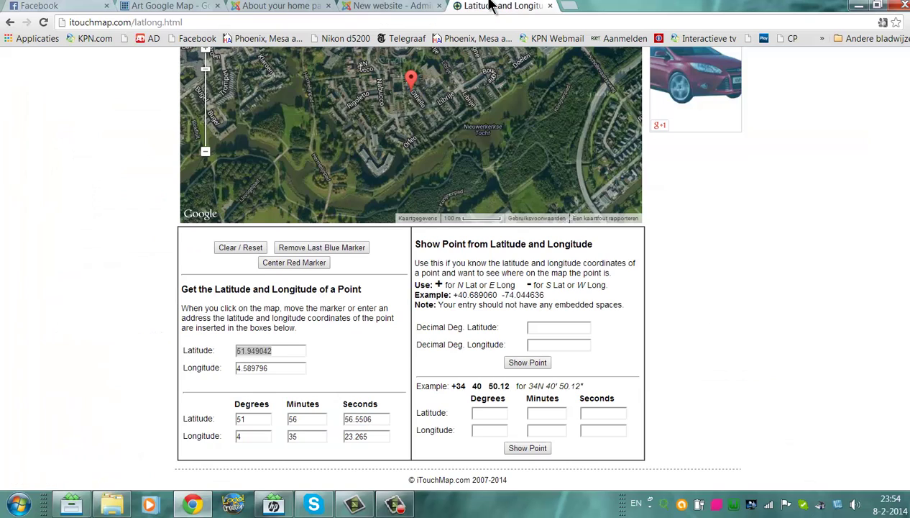
{"action": "left_click", "coordinate": [483, 7]}
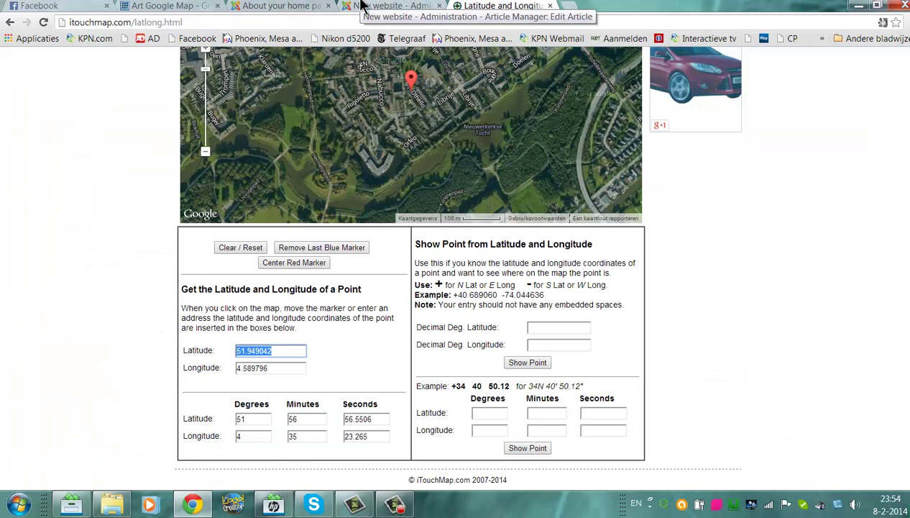
{"action": "left_click", "coordinate": [388, 5]}
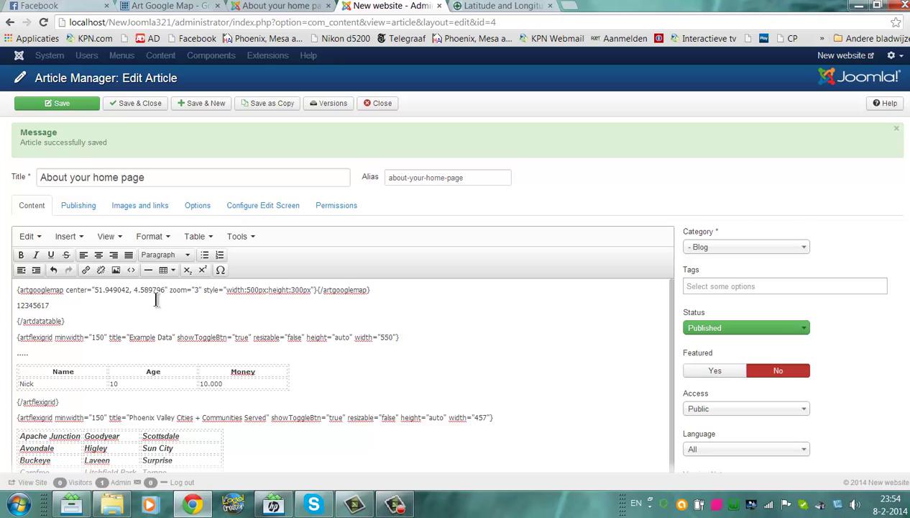
Copy the longitude from the second center coordinate of the {artgooglemap} tag and replace the first center coordinate with it
{"action": "left_click_drag", "start_coordinate": [165, 288], "coordinate": [133, 287]}
{"action": "key", "text": "ctrl+c"}
{"action": "left_click", "coordinate": [130, 289]}
{"action": "key", "text": "BackSpace"}
{"action": "key", "text": "BackSpace"}
{"action": "key", "text": "BackSpace"}
{"action": "key", "text": "BackSpace"}
{"action": "key", "text": "BackSpace"}
{"action": "key", "text": "BackSpace"}
{"action": "key", "text": "BackSpace"}
{"action": "key", "text": "BackSpace"}
{"action": "key", "text": "BackSpace"}
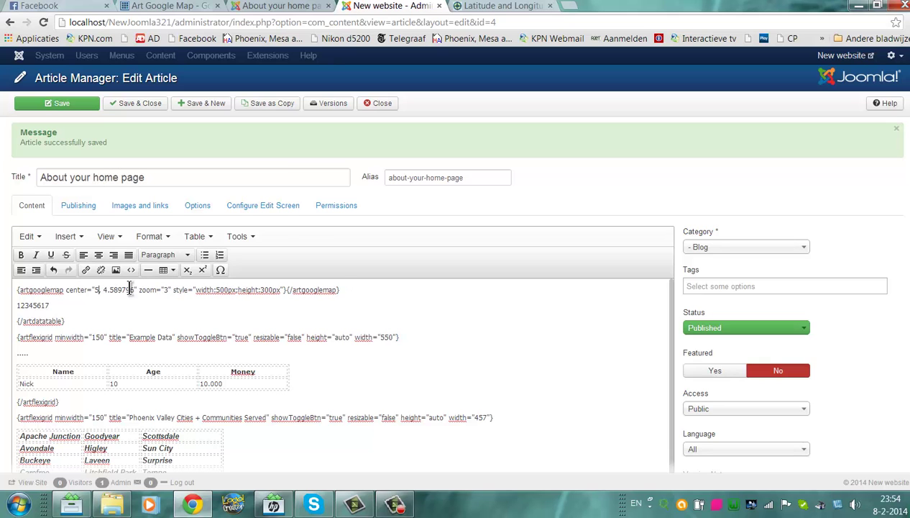
{"action": "key", "text": "ctrl+v"}
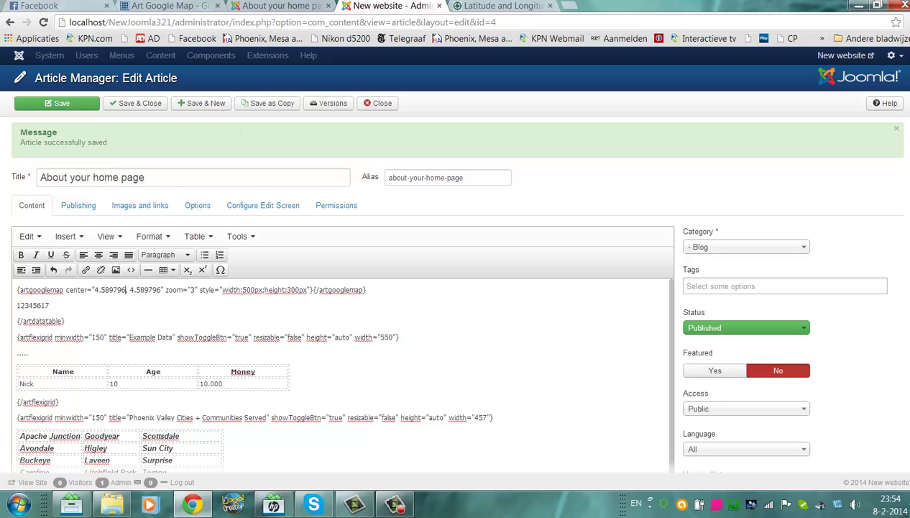
Compare the looked-up coordinates with the {artgooglemap} tag and copy the decimal latitude from the iTouchMap page
{"action": "left_click", "coordinate": [495, 8]}
{"action": "left_click", "coordinate": [277, 368]}
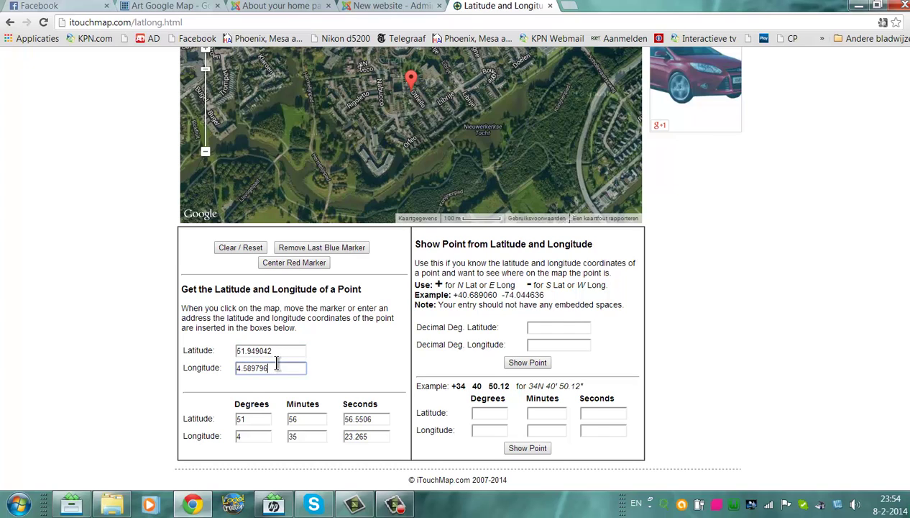
{"action": "left_click_drag", "start_coordinate": [276, 364], "coordinate": [220, 367]}
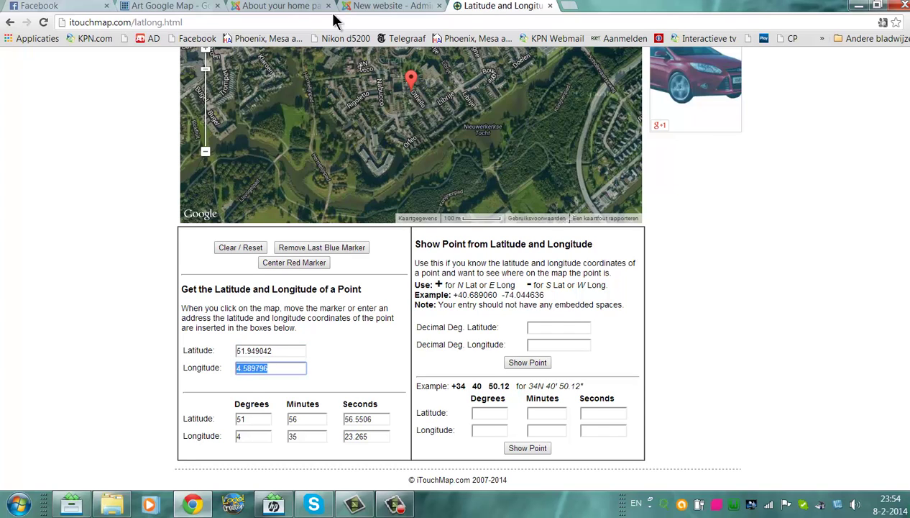
{"action": "left_click", "coordinate": [385, 6]}
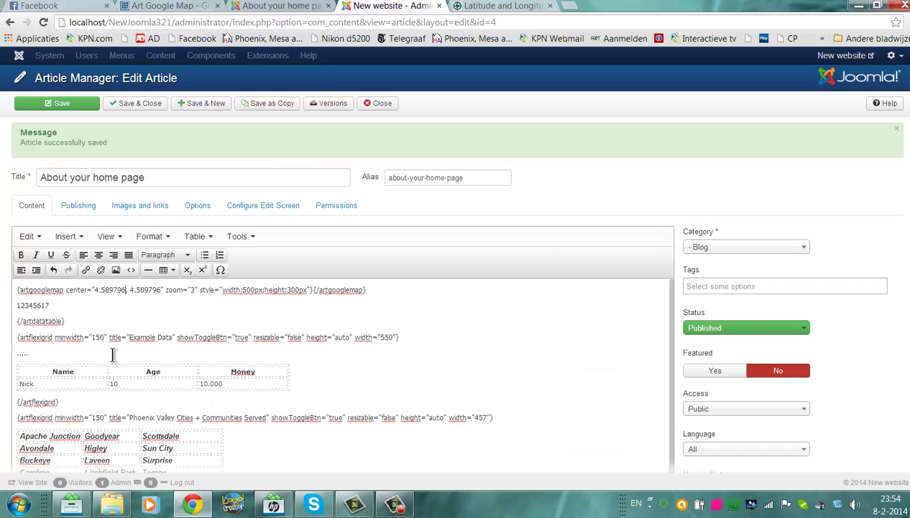
{"action": "left_click", "coordinate": [464, 6]}
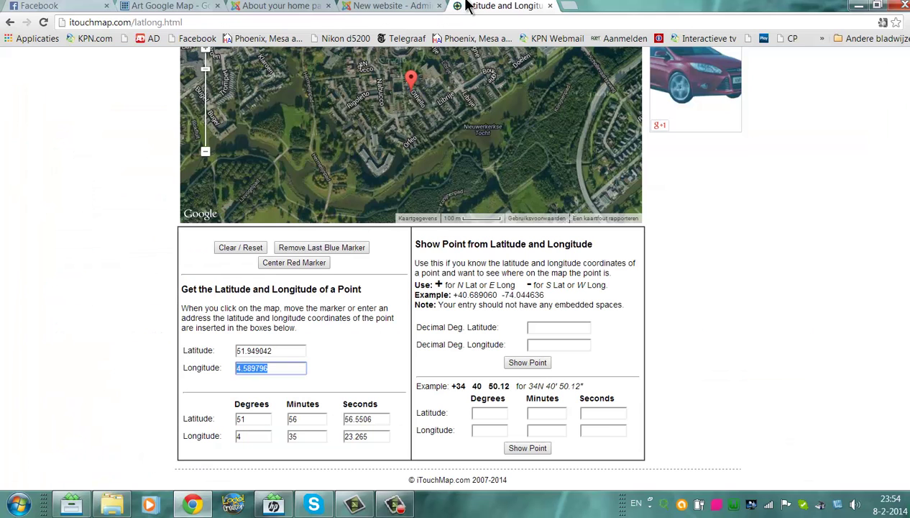
{"action": "left_click_drag", "start_coordinate": [292, 347], "coordinate": [165, 353]}
{"action": "key", "text": "ctrl+c"}
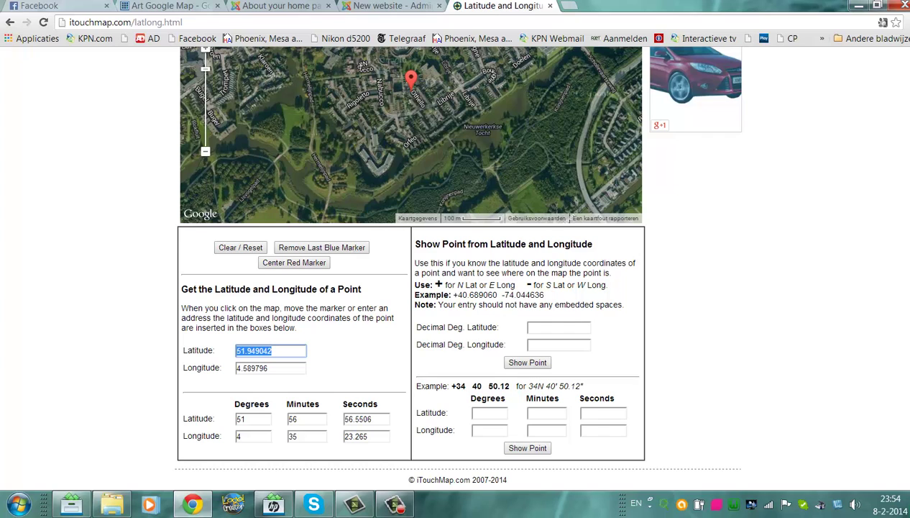
Replace the second center coordinate in the article's {artgooglemap} tag with the copied latitude
{"action": "left_click", "coordinate": [379, 6]}
{"action": "type", "text": ", 4.589796\" zoom"}
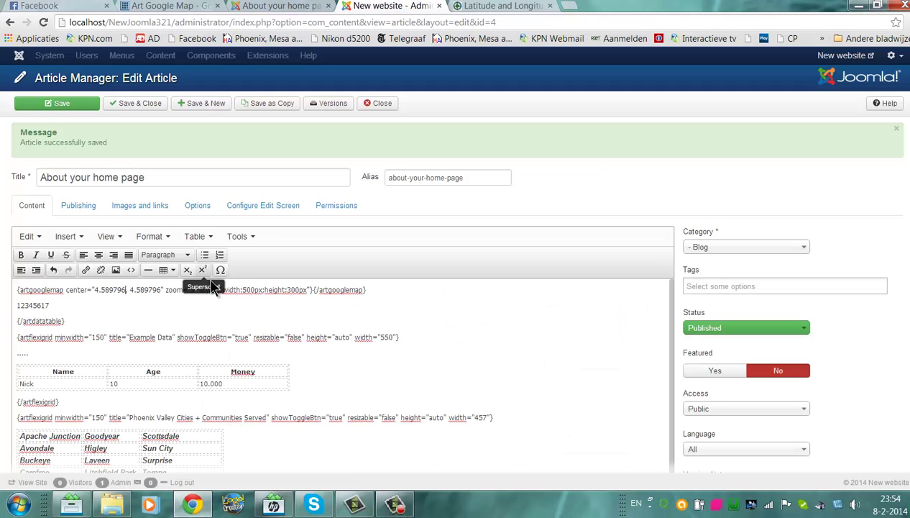
{"action": "key", "text": "BackSpace"}
{"action": "key", "text": "BackSpace"}
{"action": "key", "text": "BackSpace"}
{"action": "key", "text": "BackSpace"}
{"action": "key", "text": "BackSpace"}
{"action": "key", "text": "BackSpace"}
{"action": "key", "text": "BackSpace"}
{"action": "key", "text": "BackSpace"}
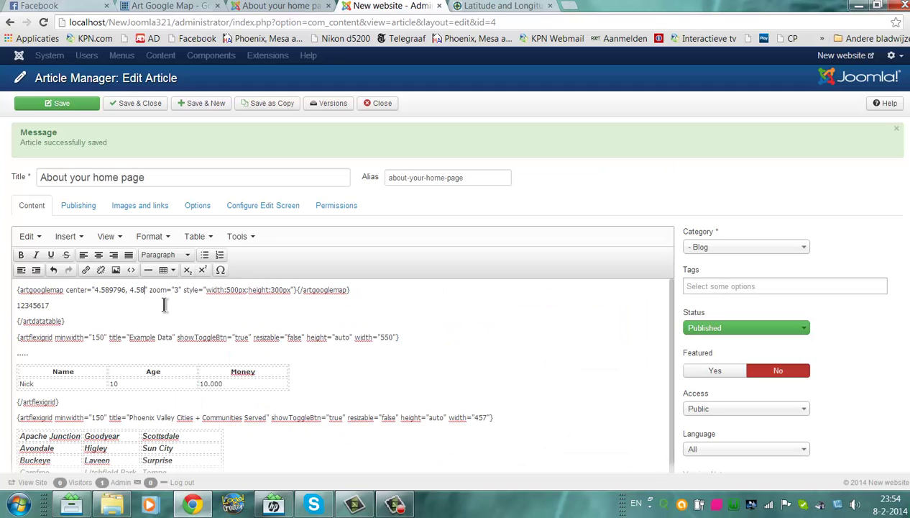
{"action": "key", "text": "ctrl+v"}
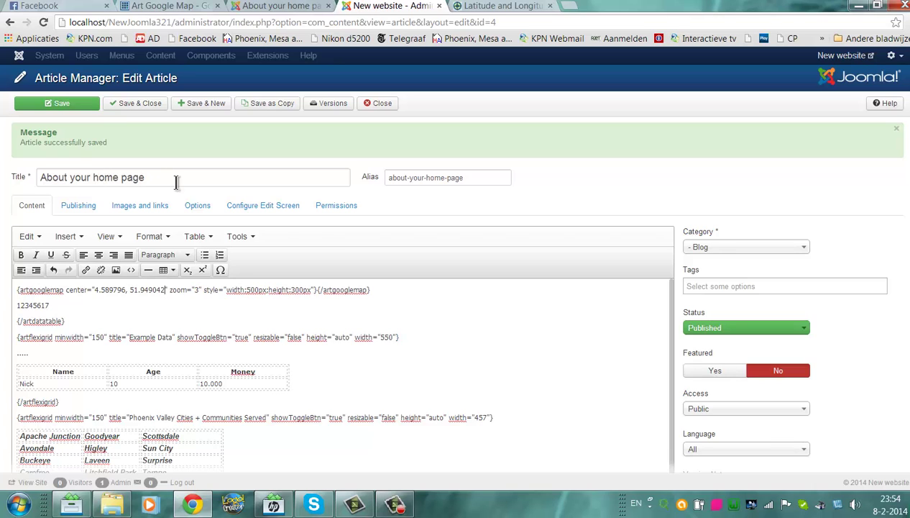
Save the article with the swapped map coordinates and reload its front-end page to check the map
{"action": "left_click", "coordinate": [68, 104]}
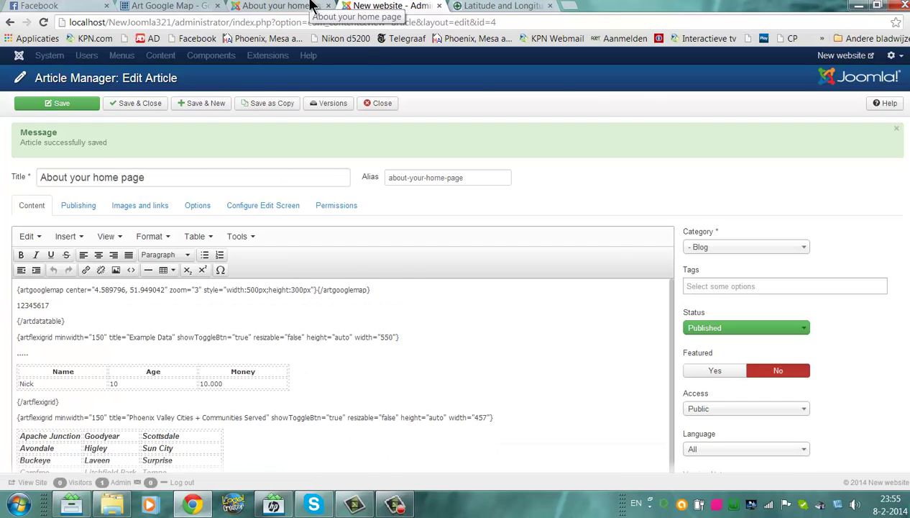
{"action": "left_click", "coordinate": [312, 5]}
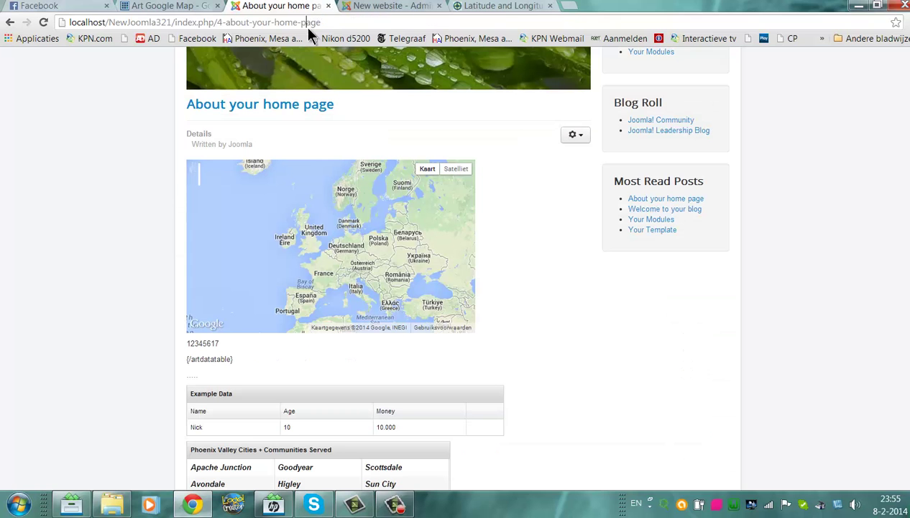
{"action": "left_click", "coordinate": [304, 26]}
{"action": "key", "text": "Return"}
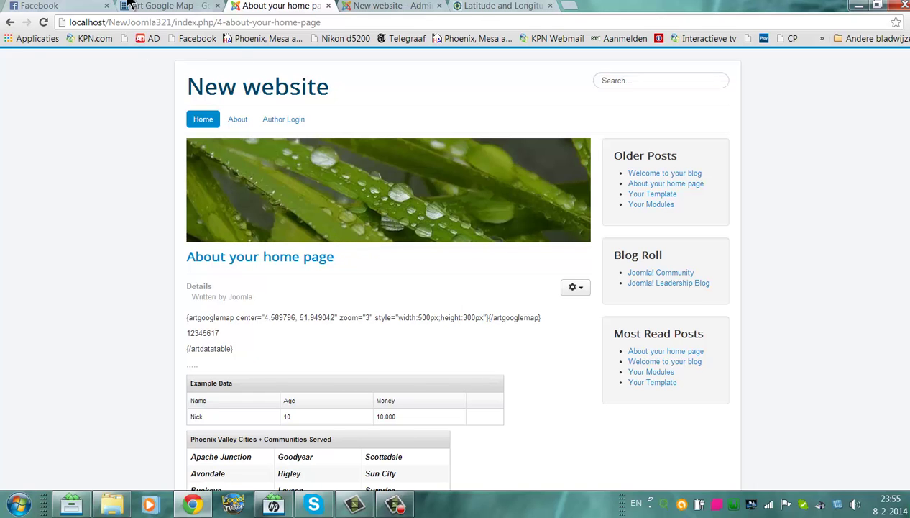
Delete the {artgooglemap} tag and the 12345617 line from the article, add blank lines in their place, and save the article
{"action": "left_click", "coordinate": [165, 6]}
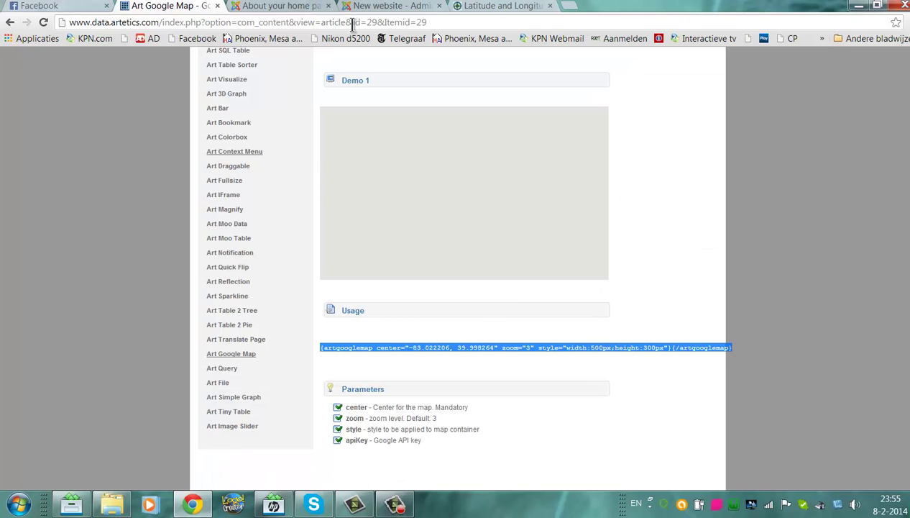
{"action": "left_click", "coordinate": [376, 6]}
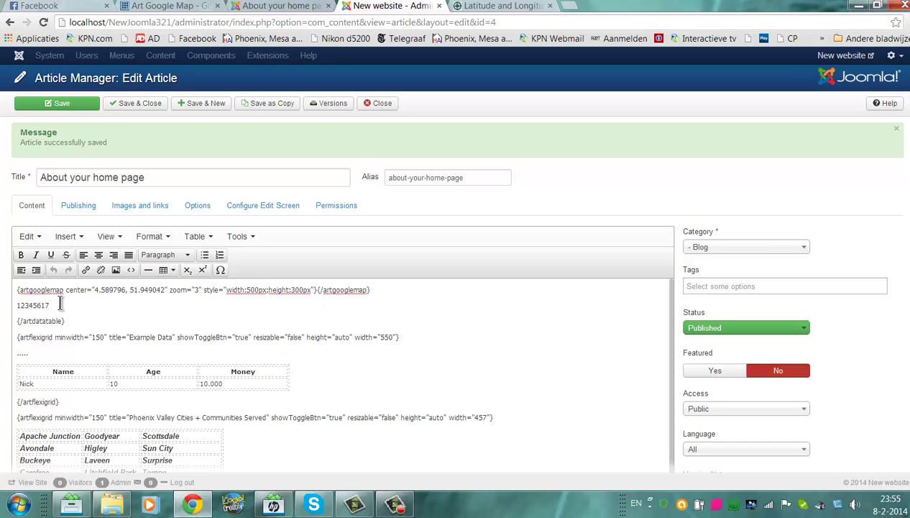
{"action": "left_click_drag", "start_coordinate": [70, 308], "coordinate": [3, 244]}
{"action": "key", "text": "BackSpace"}
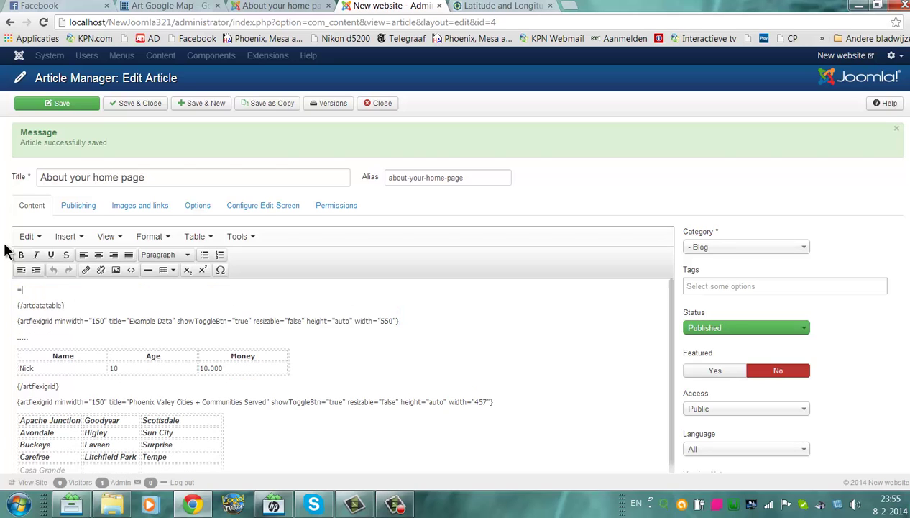
{"action": "key", "text": "Return"}
{"action": "key", "text": "Return"}
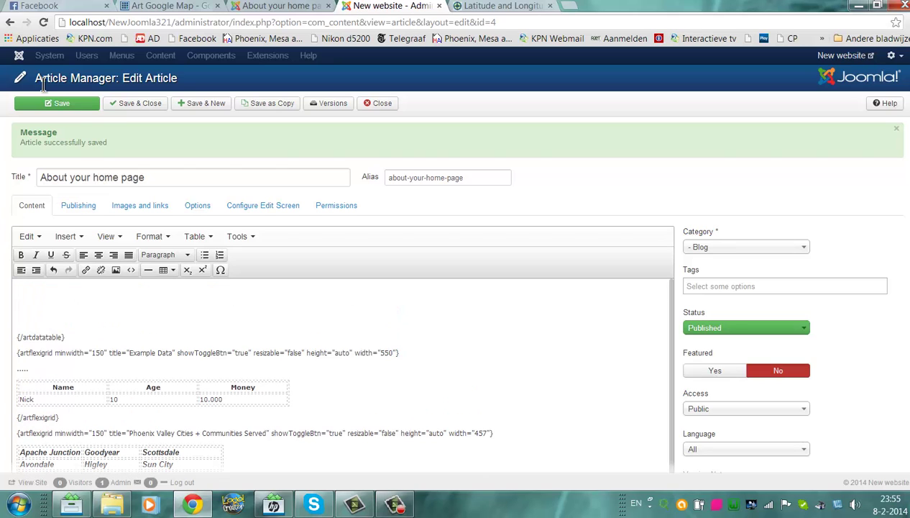
{"action": "left_click", "coordinate": [70, 105]}
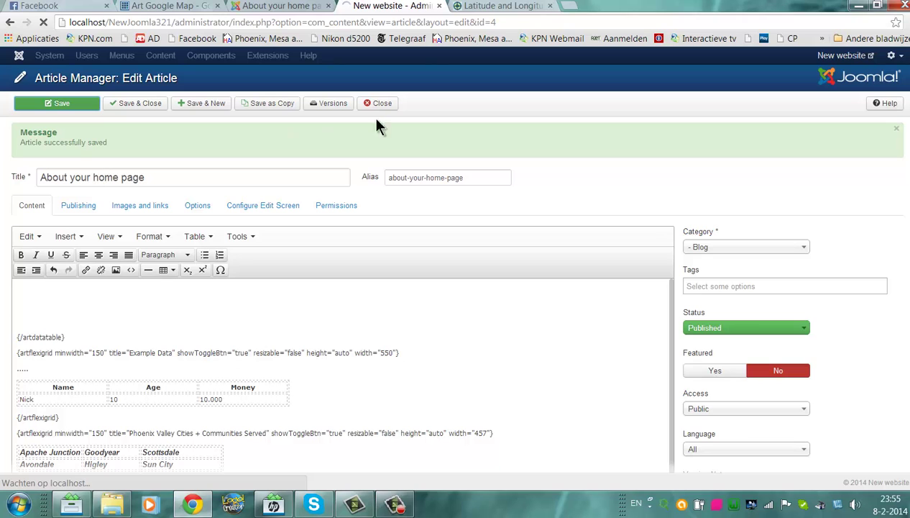
Return to the Art Data documentation site and open the Art CSV 2 Table page
{"action": "left_click", "coordinate": [504, 6]}
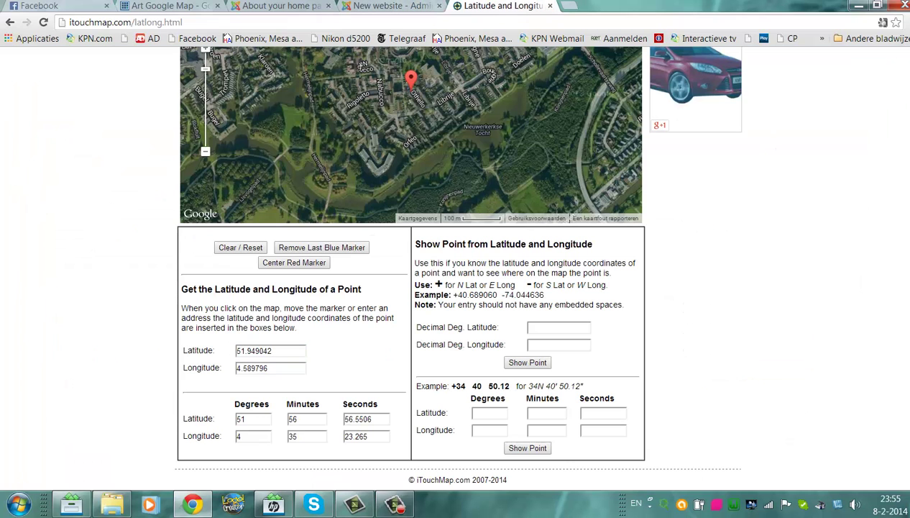
{"action": "left_click", "coordinate": [394, 6]}
{"action": "left_click", "coordinate": [294, 6]}
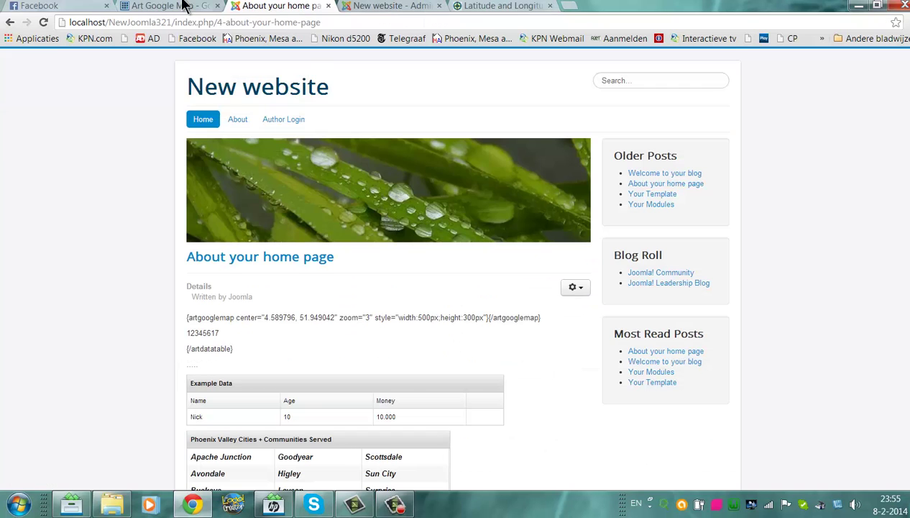
{"action": "left_click", "coordinate": [183, 6]}
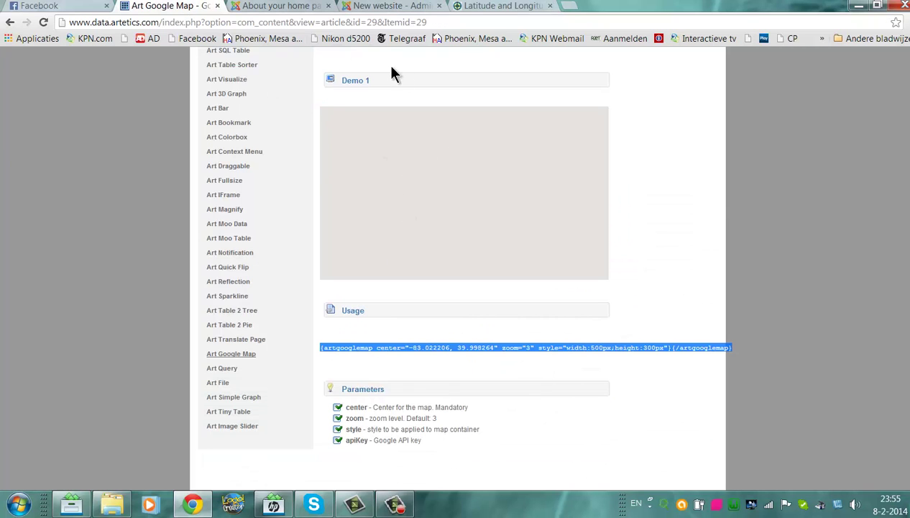
{"action": "left_click", "coordinate": [425, 386]}
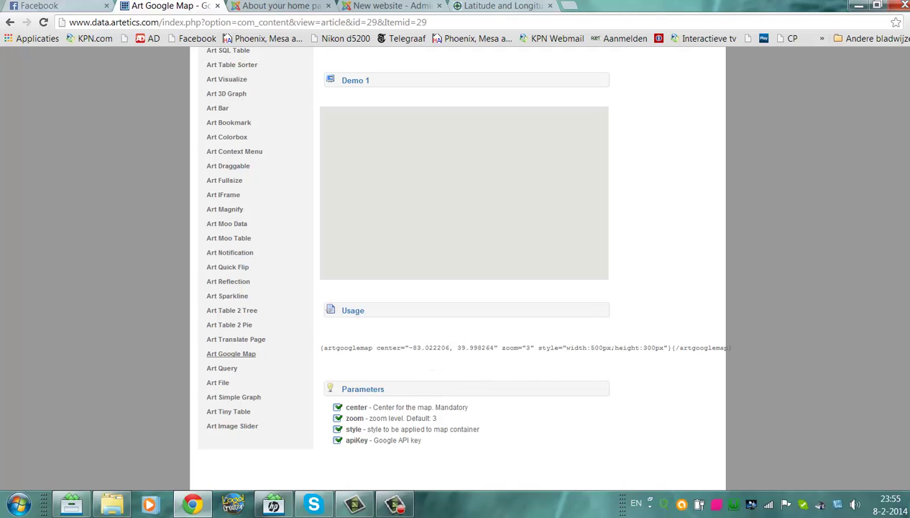
{"action": "scroll", "coordinate": [431, 371], "scroll_direction": "up", "scroll_amount": 3}
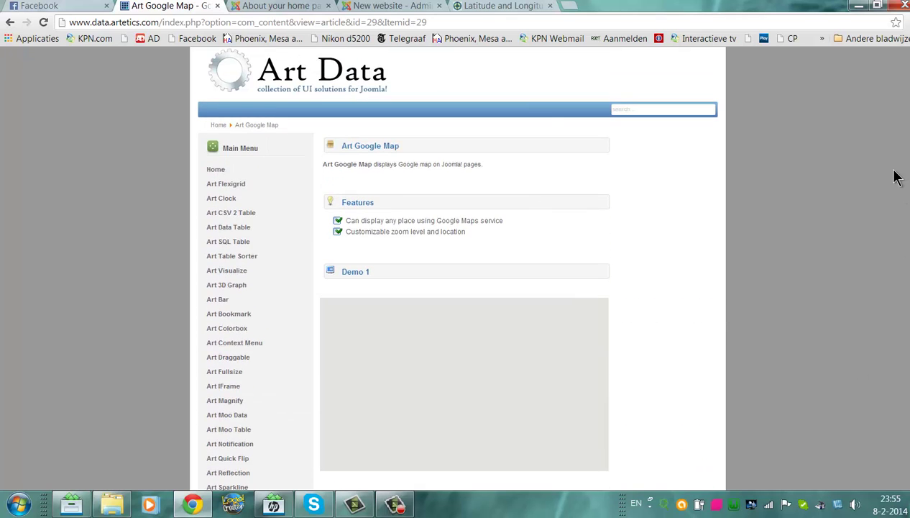
{"action": "left_click", "coordinate": [232, 211]}
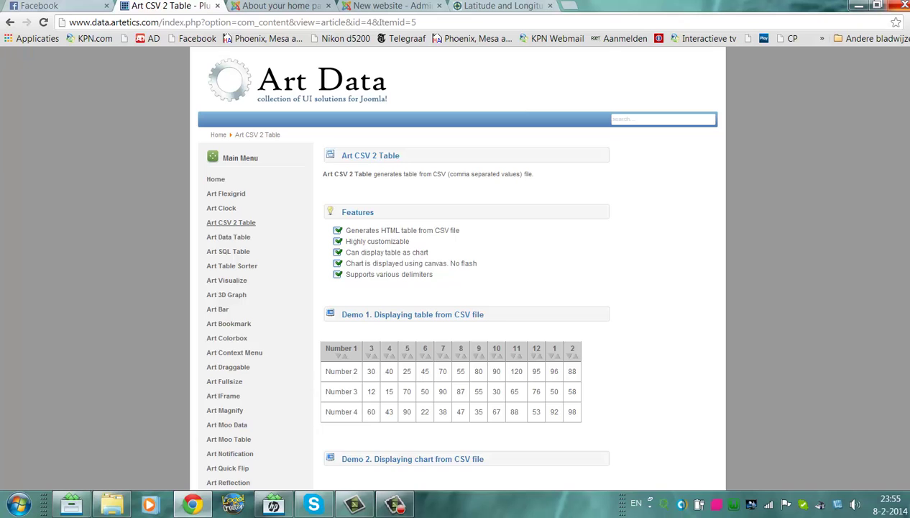
Look through the CSV table and chart demos and select the {artcsv2table} usage code
{"action": "scroll", "coordinate": [676, 311], "scroll_direction": "down", "scroll_amount": 4}
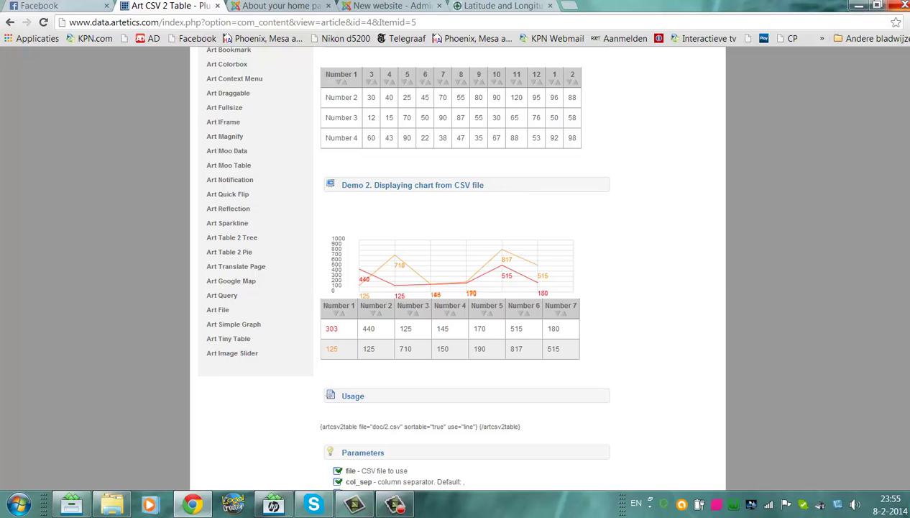
{"action": "scroll", "coordinate": [460, 266], "scroll_direction": "down", "scroll_amount": 2}
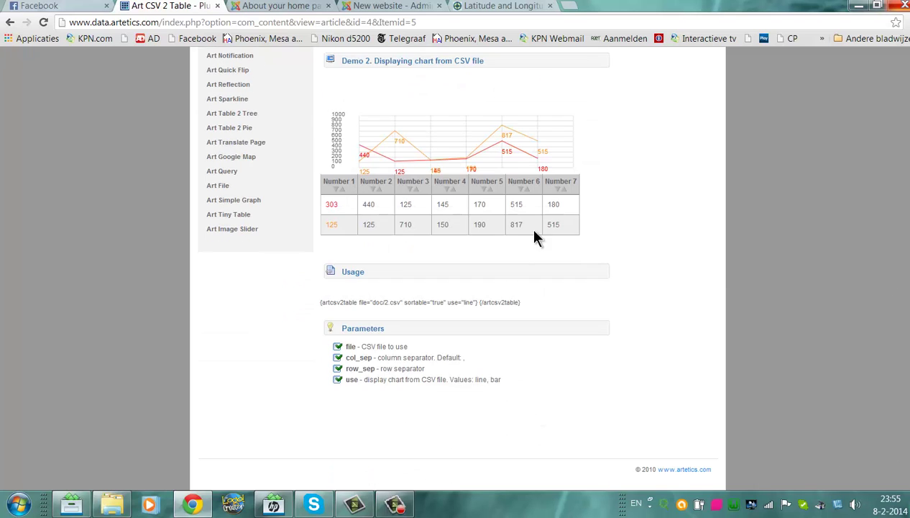
{"action": "left_click_drag", "start_coordinate": [545, 317], "coordinate": [322, 300]}
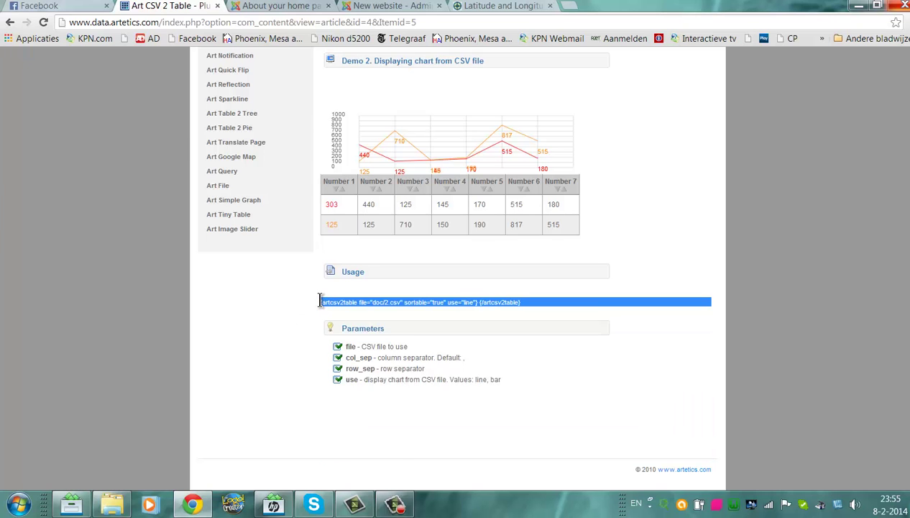
Insert the copied {artcsv2table} code for doc/2.csv above the flexigrid code in the Joomla article and delete the leftover {/artdatatable} tag
{"action": "left_click", "coordinate": [305, 6]}
{"action": "left_click", "coordinate": [410, 6]}
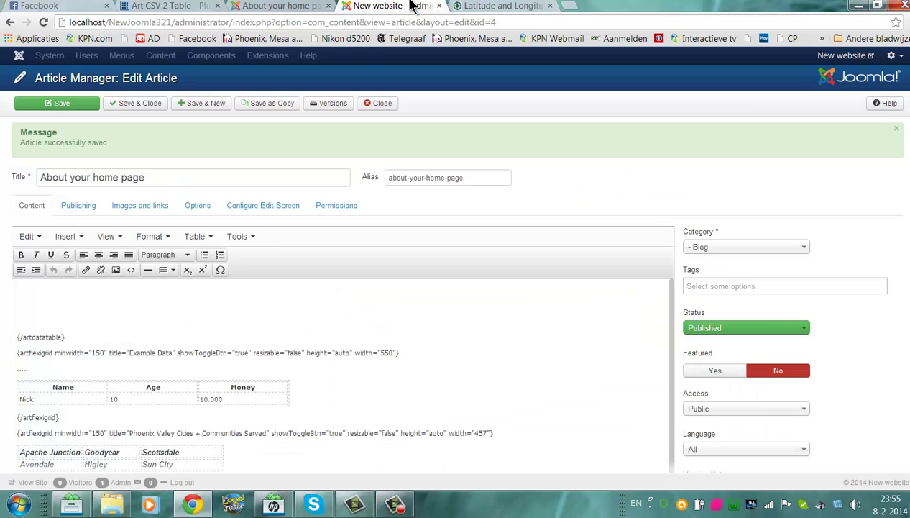
{"action": "left_click", "coordinate": [31, 308]}
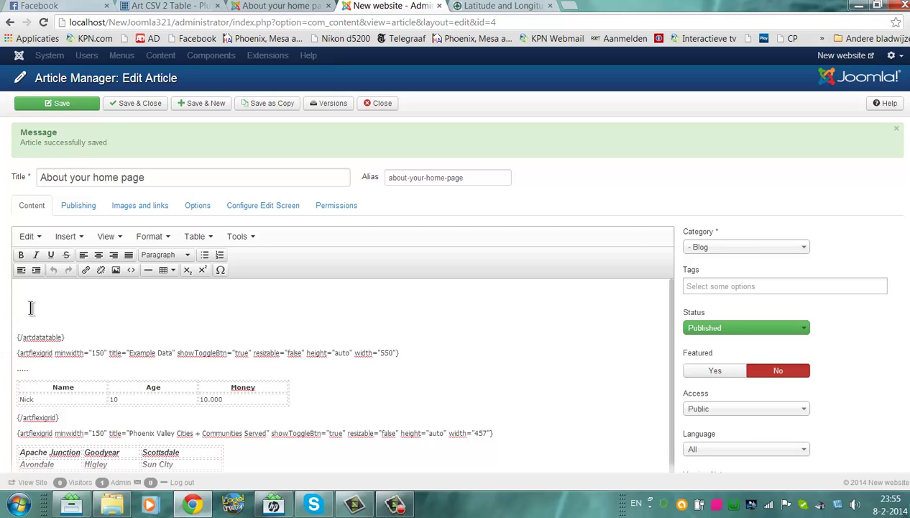
{"action": "type", "text": "{artcsv2table file=\"doc/2.csv\" sortable=\"true\" use=\"line\"} {/artcsv2table}"}
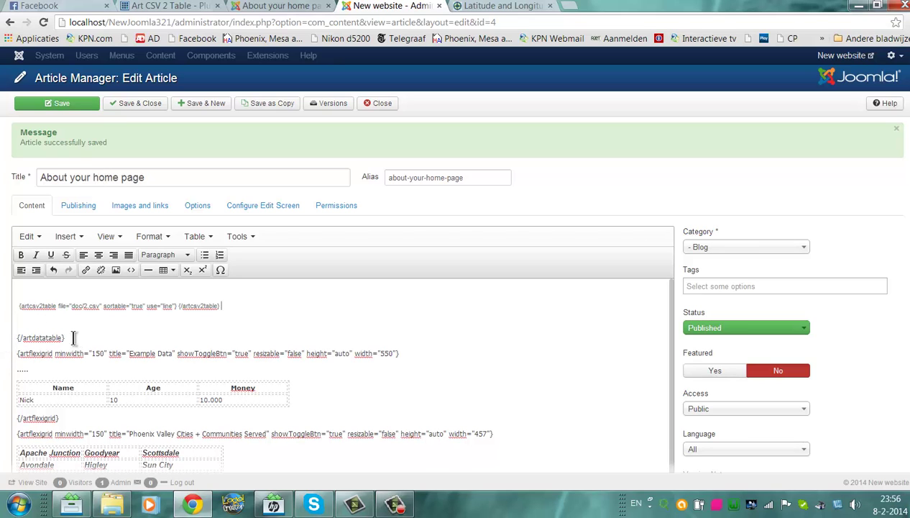
{"action": "left_click_drag", "start_coordinate": [74, 338], "coordinate": [2, 339]}
{"action": "key", "text": "Delete"}
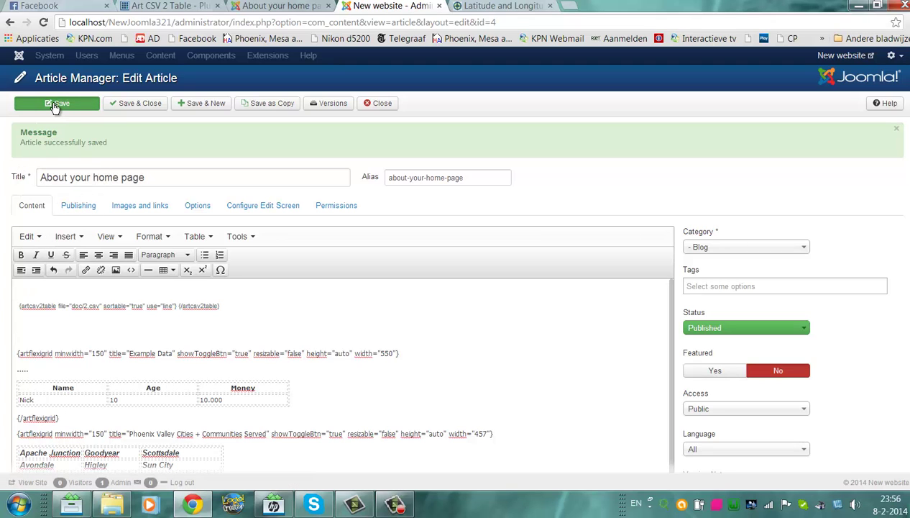
Move the {artcsv2table} code to the very start of the article's HTML source as plain text and save the article
{"action": "left_click_drag", "start_coordinate": [100, 321], "coordinate": [1, 289]}
{"action": "key", "text": "ctrl+c"}
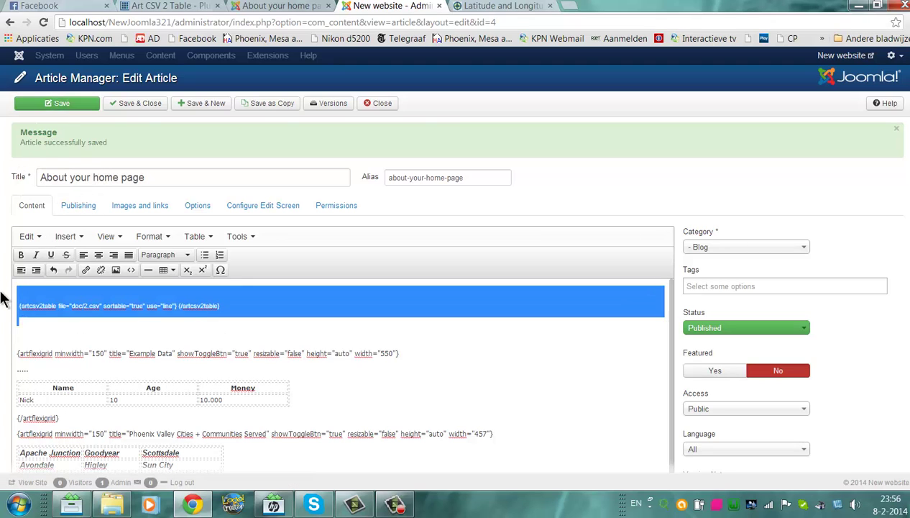
{"action": "key", "text": "Delete"}
{"action": "left_click", "coordinate": [132, 270]}
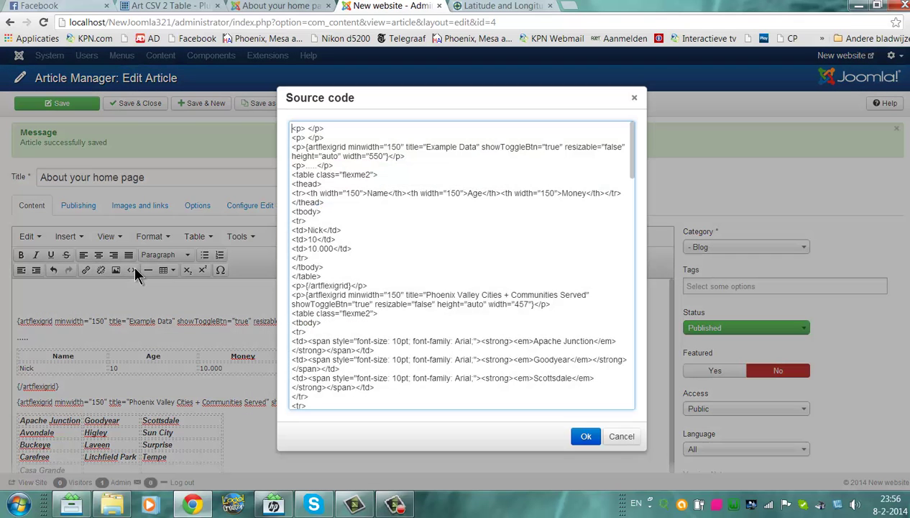
{"action": "left_click", "coordinate": [293, 129]}
{"action": "key", "text": "Return"}
{"action": "key", "text": "Return"}
{"action": "key", "text": "ctrl+v"}
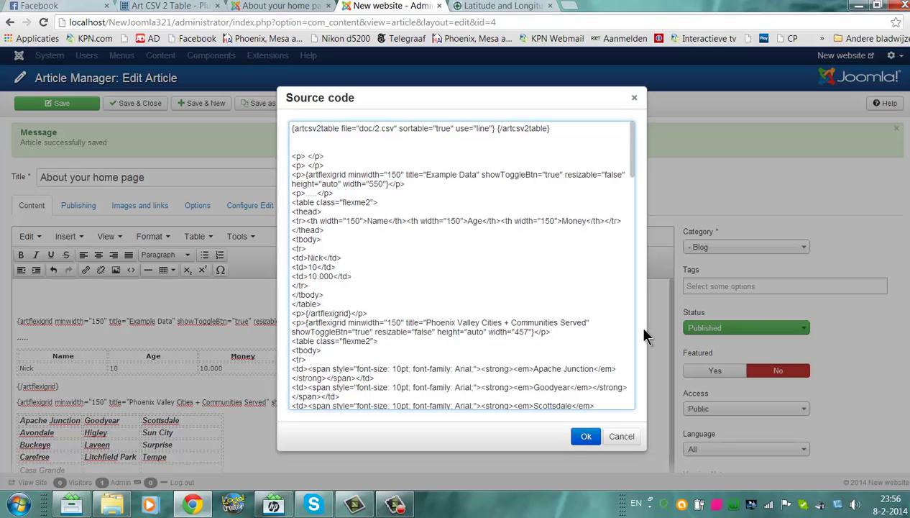
{"action": "left_click", "coordinate": [586, 438]}
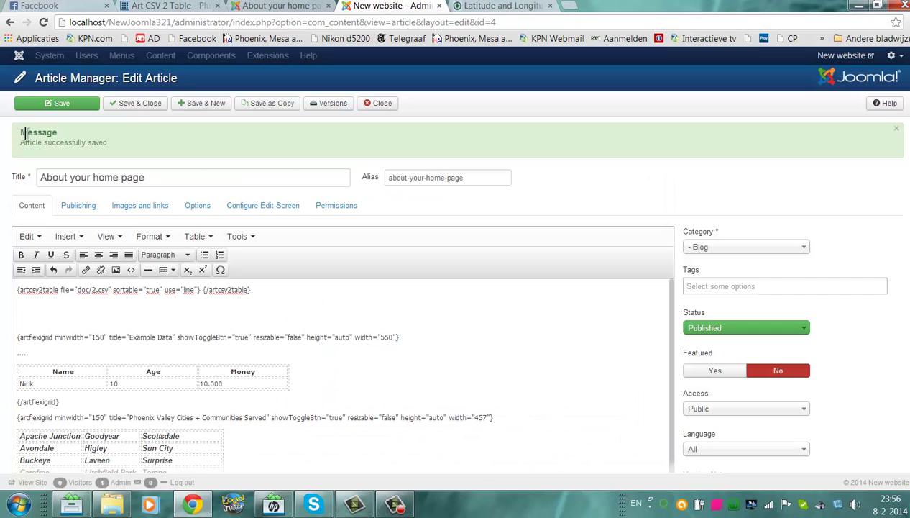
{"action": "left_click", "coordinate": [37, 104]}
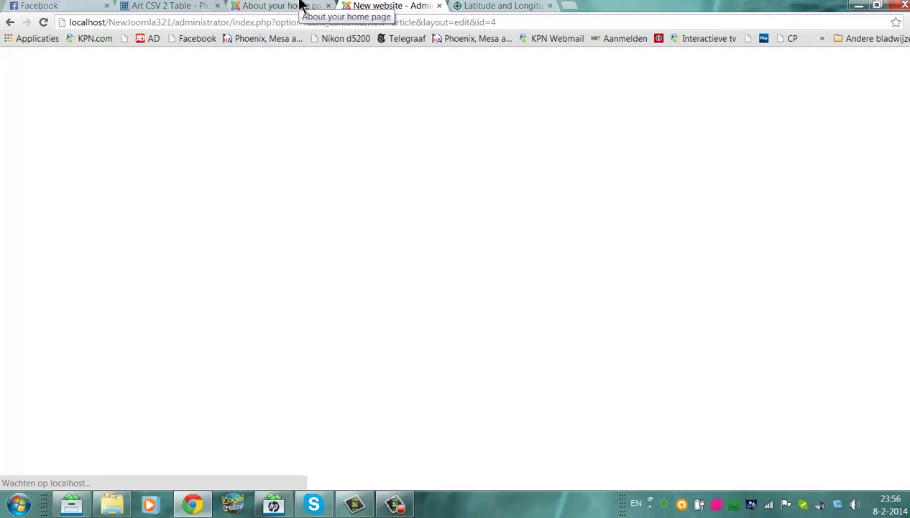
Reload the article's front-end page and look through it for the CSV table and chart
{"action": "left_click", "coordinate": [301, 6]}
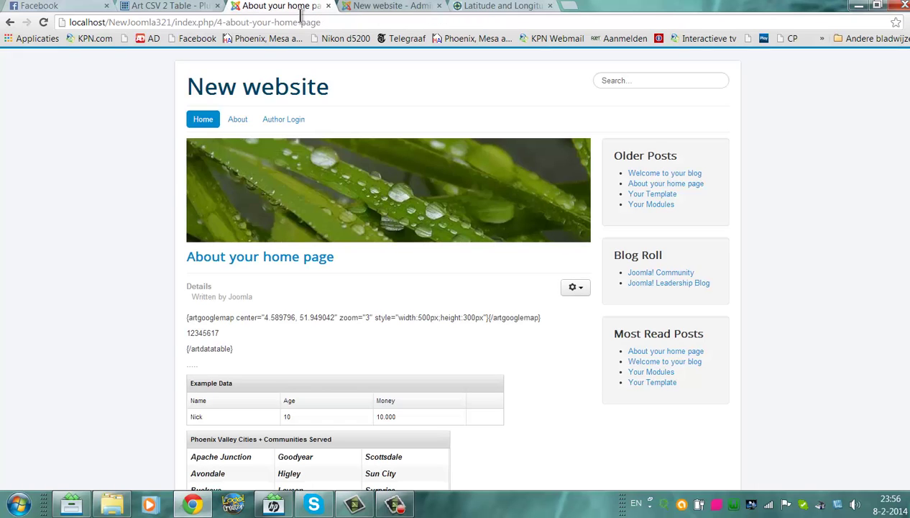
{"action": "left_click", "coordinate": [303, 22]}
{"action": "key", "text": "Return"}
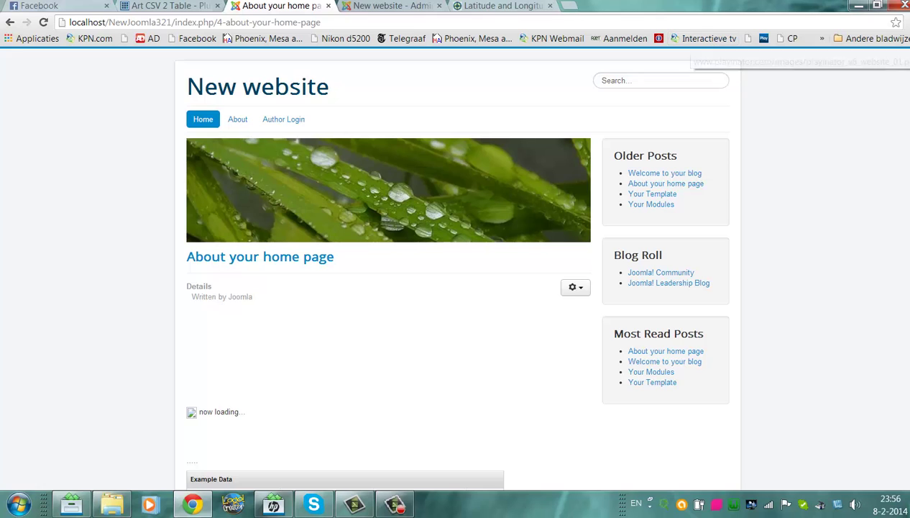
{"action": "scroll", "coordinate": [456, 273], "scroll_direction": "down", "scroll_amount": 3}
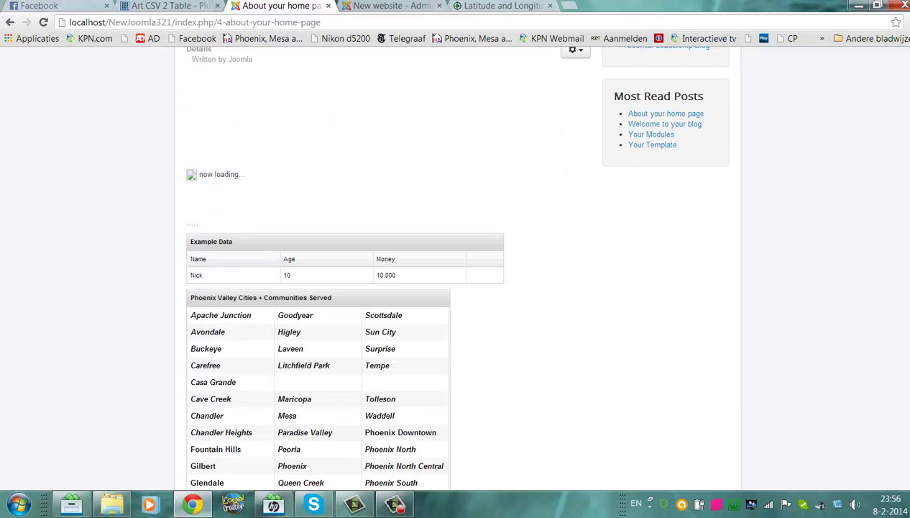
{"action": "scroll", "coordinate": [455, 274], "scroll_direction": "up", "scroll_amount": 1}
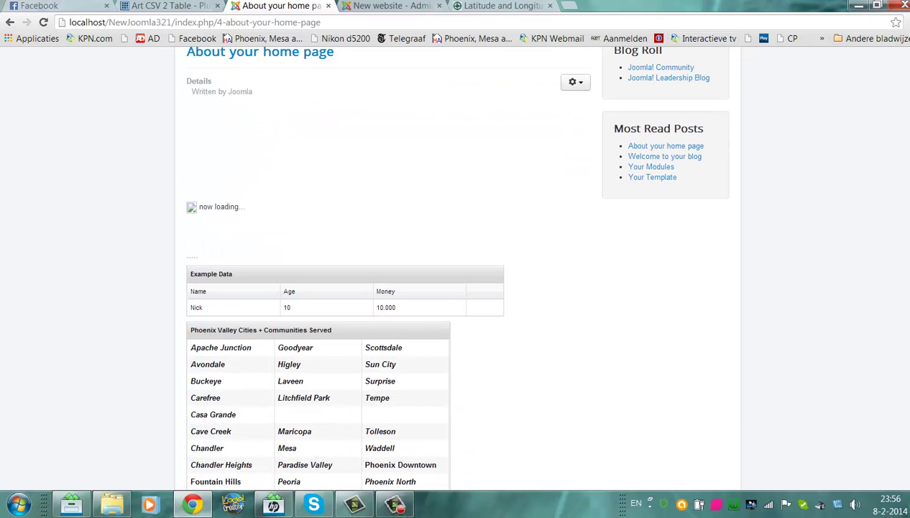
{"action": "scroll", "coordinate": [456, 273], "scroll_direction": "up", "scroll_amount": 3}
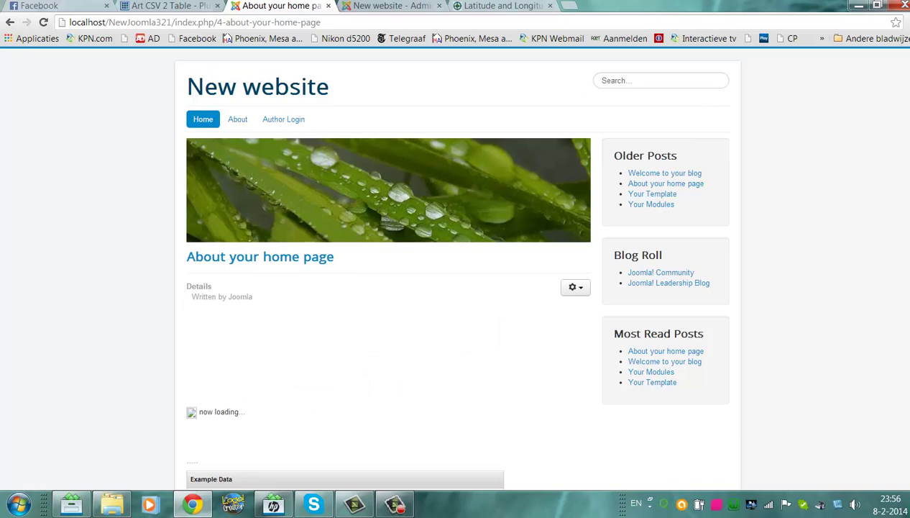
{"action": "scroll", "coordinate": [455, 274], "scroll_direction": "down", "scroll_amount": 3}
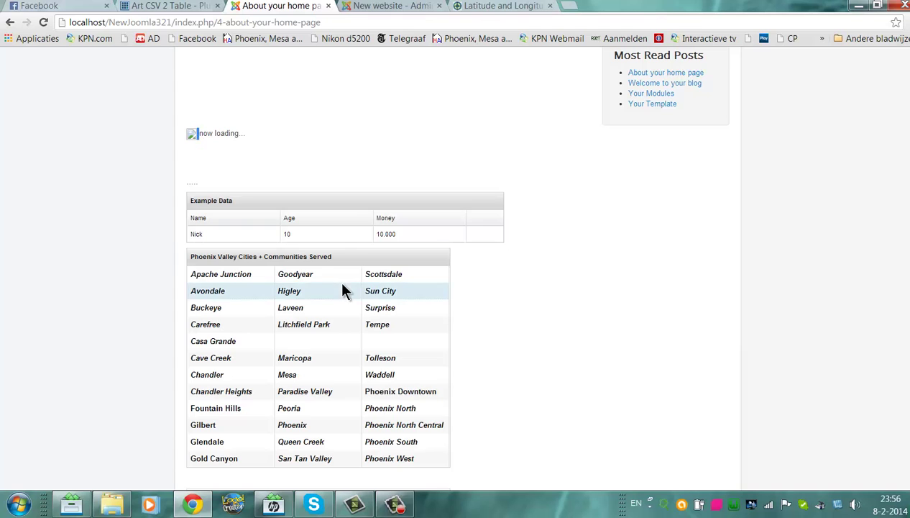
Clear the whole article, enter only the {artcsv2table} code for doc/2.csv in its HTML source, and save it
{"action": "left_click", "coordinate": [375, 6]}
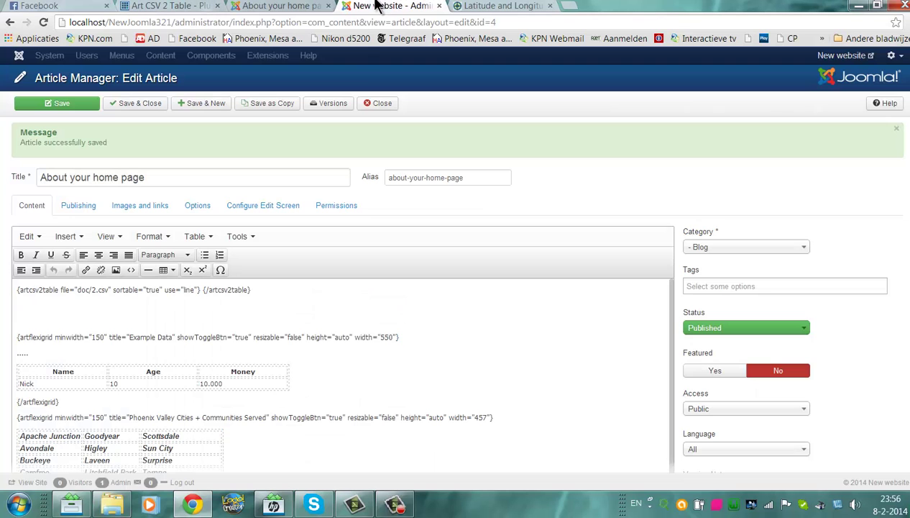
{"action": "key", "text": "ctrl+a"}
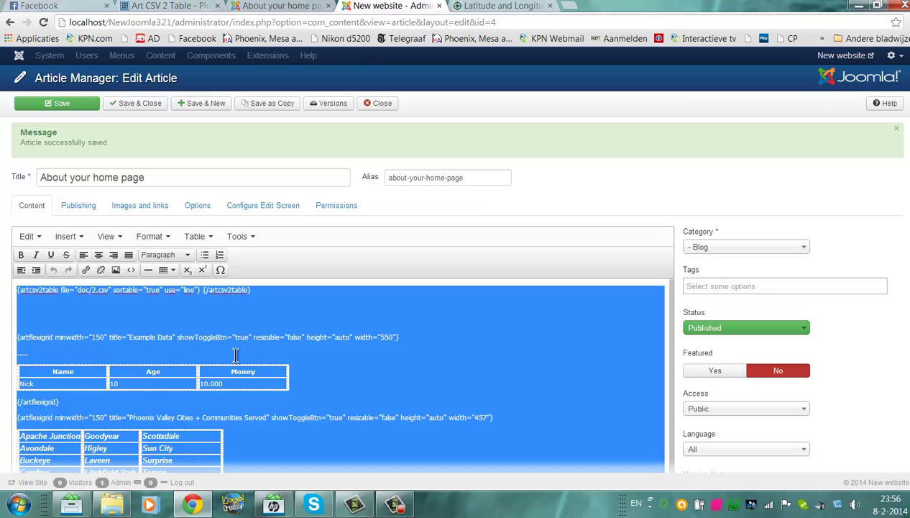
{"action": "key", "text": "Delete"}
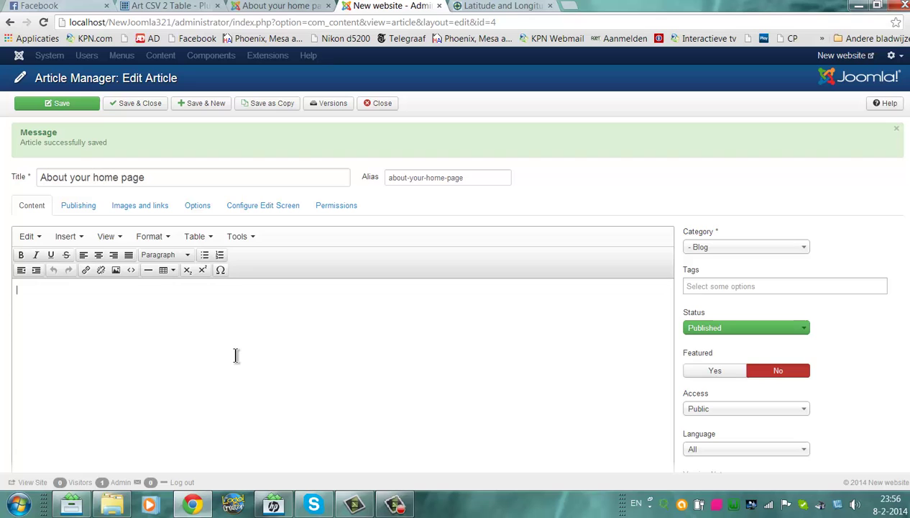
{"action": "left_click", "coordinate": [133, 271]}
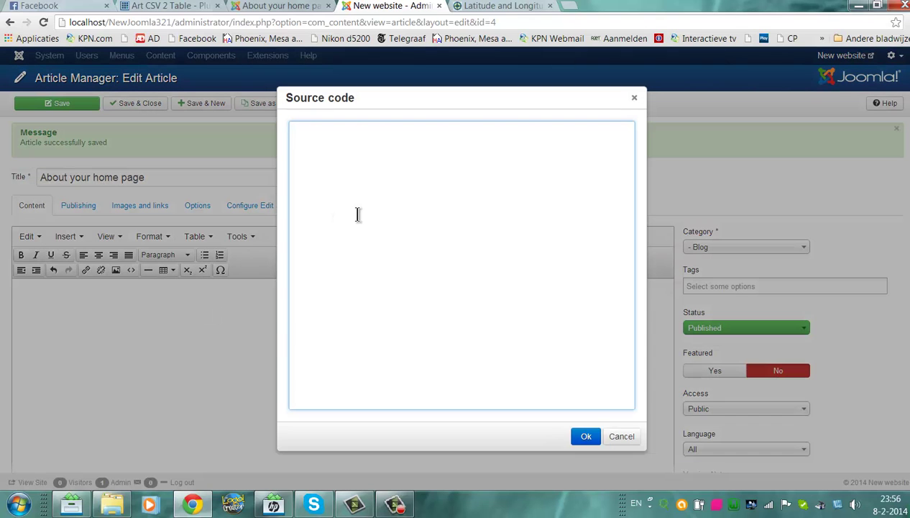
{"action": "type", "text": "{artcsv2table file=\"doc/2.csv\" sortable=\"true\" use=\"line\"} {/artcsv2table}"}
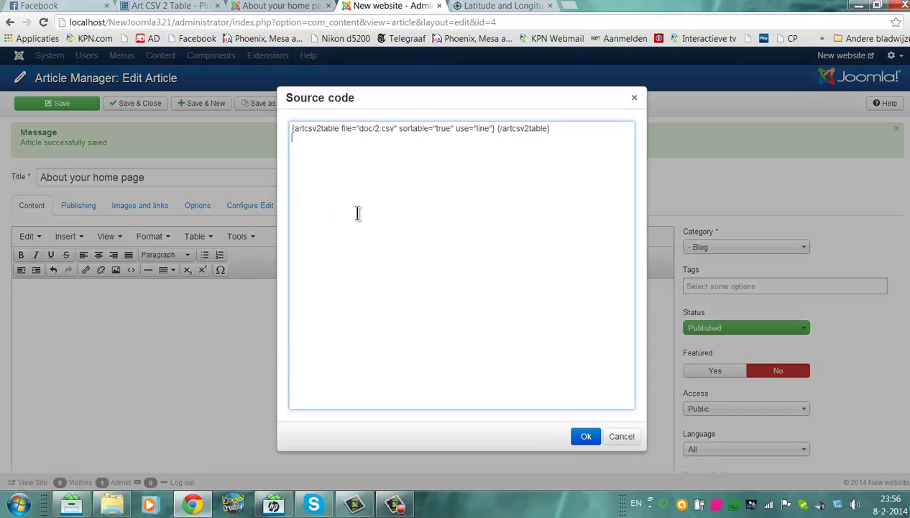
{"action": "left_click", "coordinate": [580, 436]}
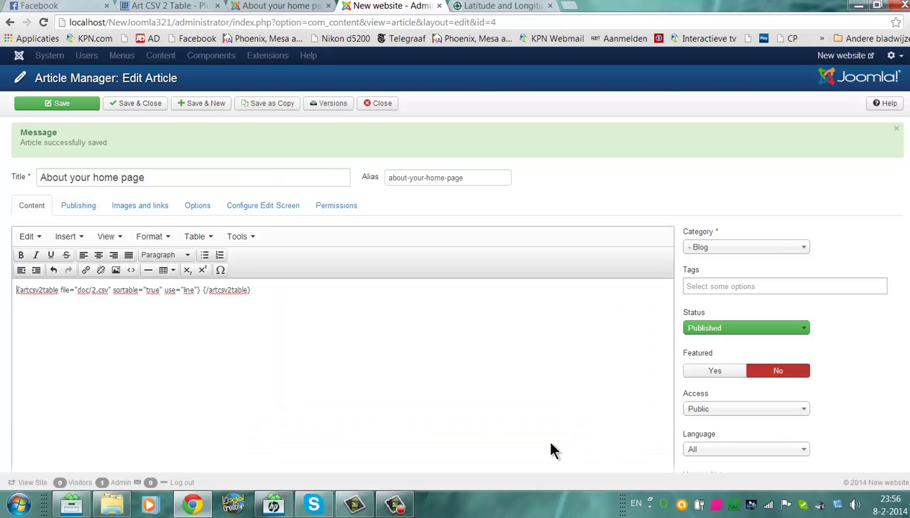
{"action": "left_click", "coordinate": [95, 104]}
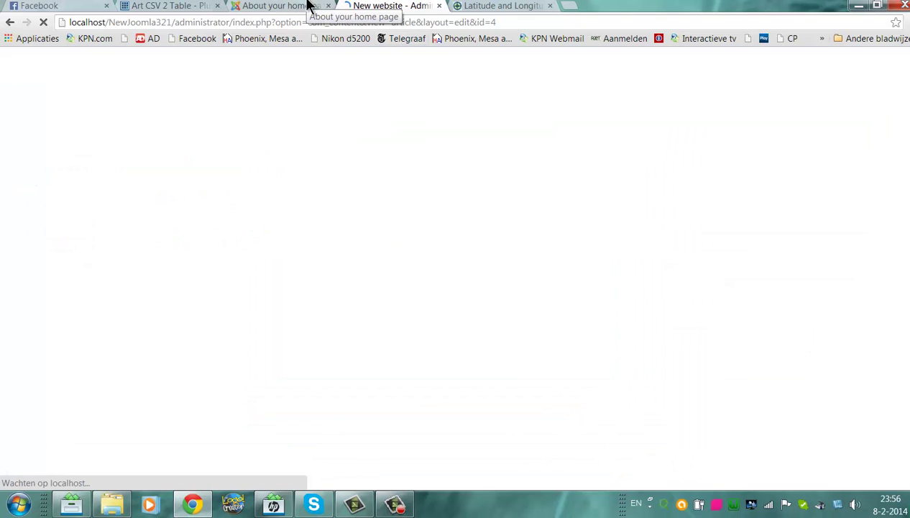
Reload the front-end page to check how the article with only the {artcsv2table} code displays
{"action": "left_click", "coordinate": [308, 5]}
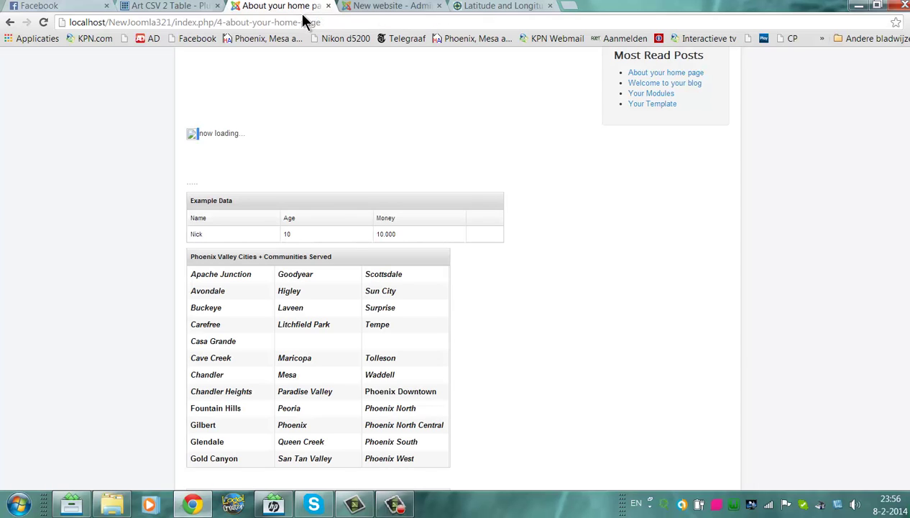
{"action": "left_click", "coordinate": [307, 23]}
{"action": "key", "text": "Return"}
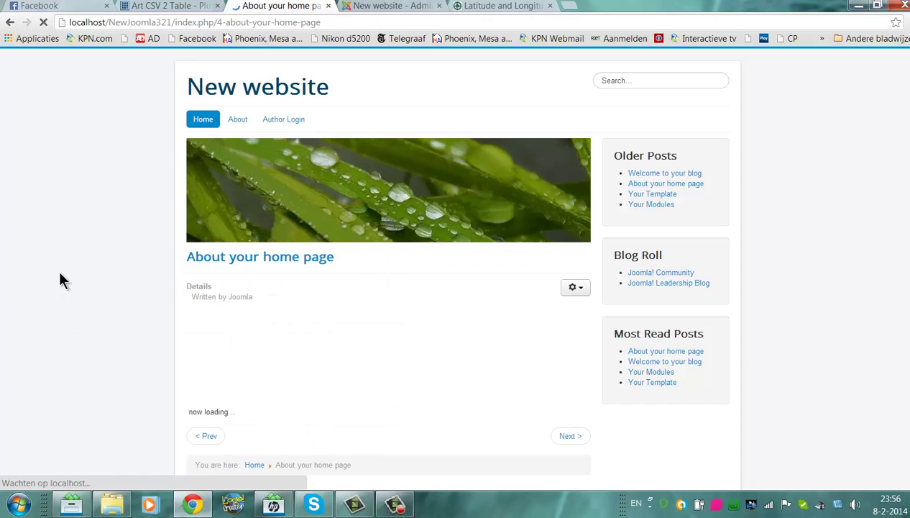
{"action": "scroll", "coordinate": [694, 187], "scroll_direction": "down", "scroll_amount": 1}
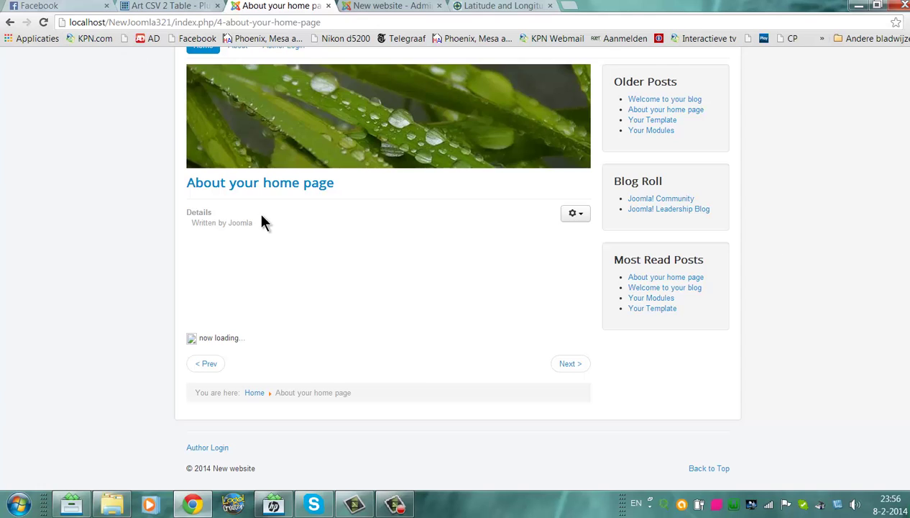
Open the Art 3D Graph page on the Art Data documentation site and copy its {art3dgraph} usage code
{"action": "left_click", "coordinate": [153, 6]}
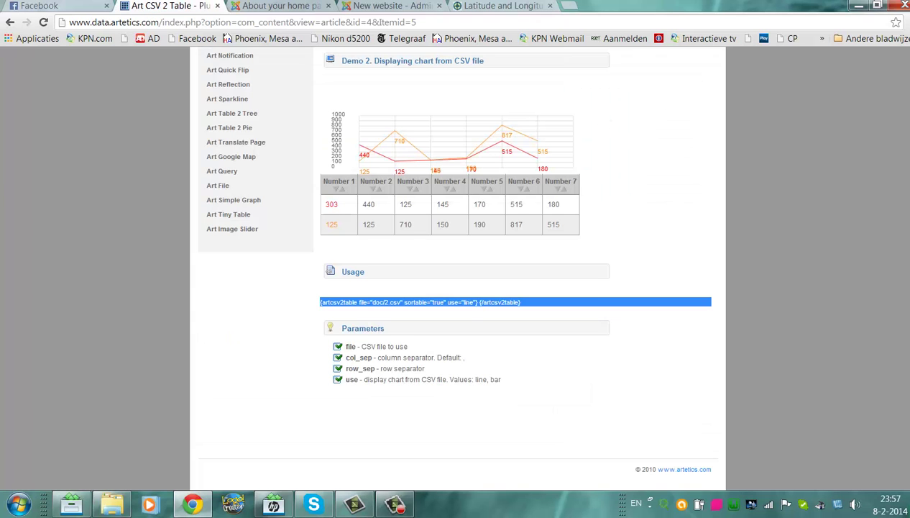
{"action": "scroll", "coordinate": [453, 266], "scroll_direction": "up", "scroll_amount": 6}
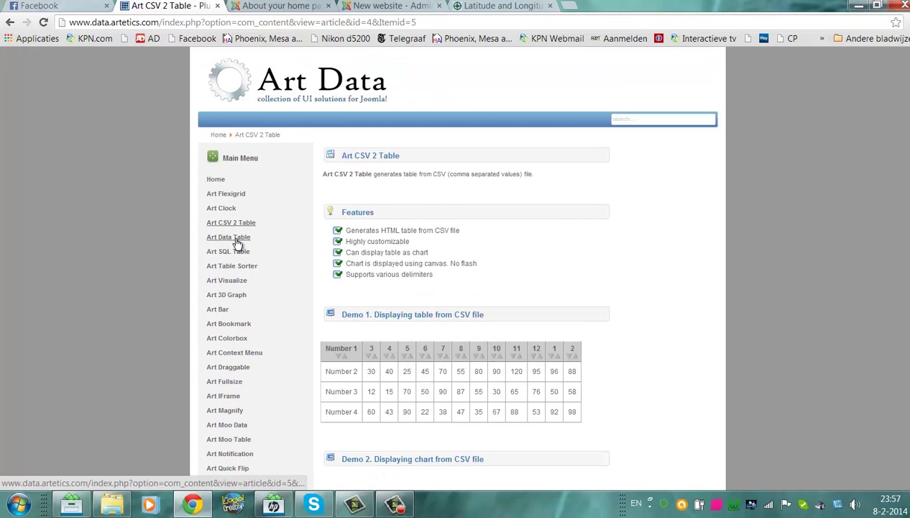
{"action": "left_click", "coordinate": [238, 295]}
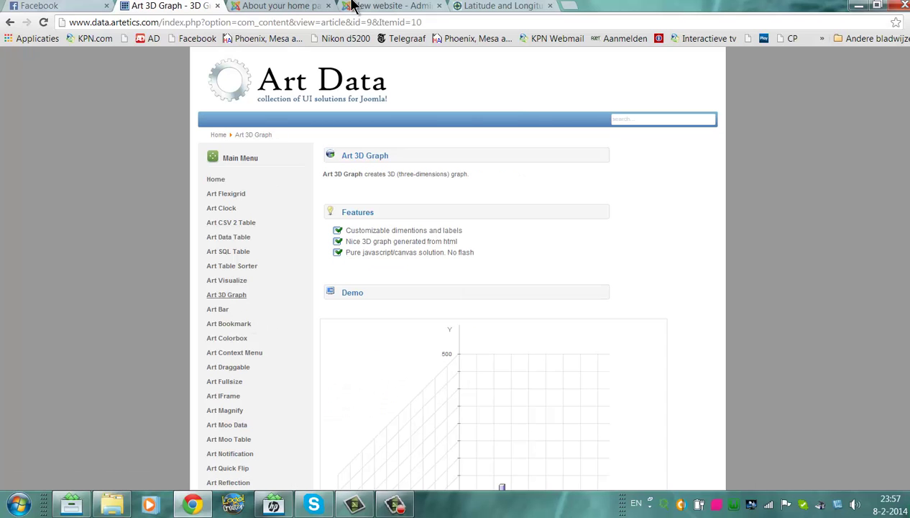
{"action": "left_click", "coordinate": [307, 5]}
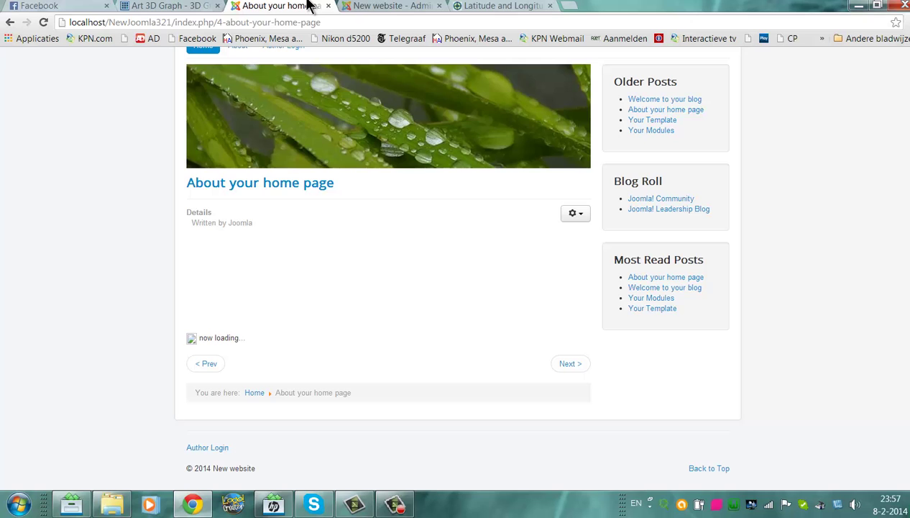
{"action": "left_click", "coordinate": [199, 5]}
{"action": "scroll", "coordinate": [460, 287], "scroll_direction": "down", "scroll_amount": 5}
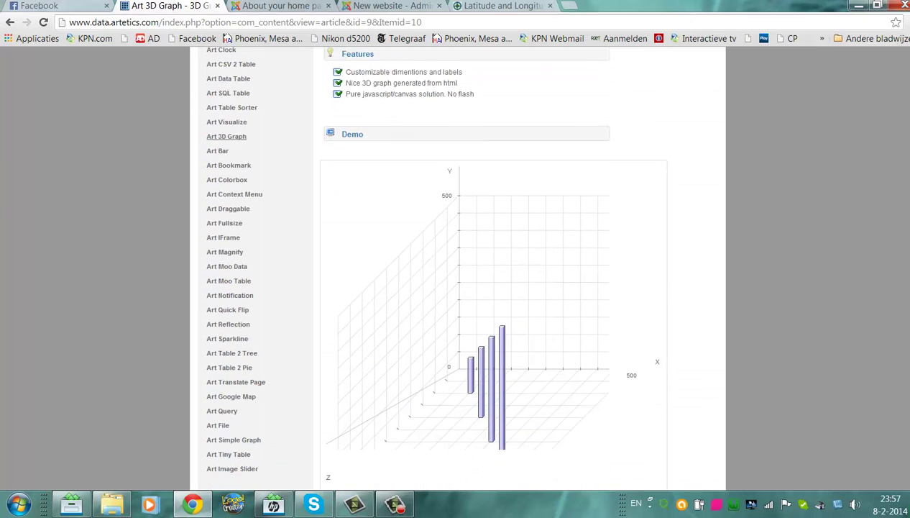
{"action": "scroll", "coordinate": [806, 443], "scroll_direction": "down", "scroll_amount": 1}
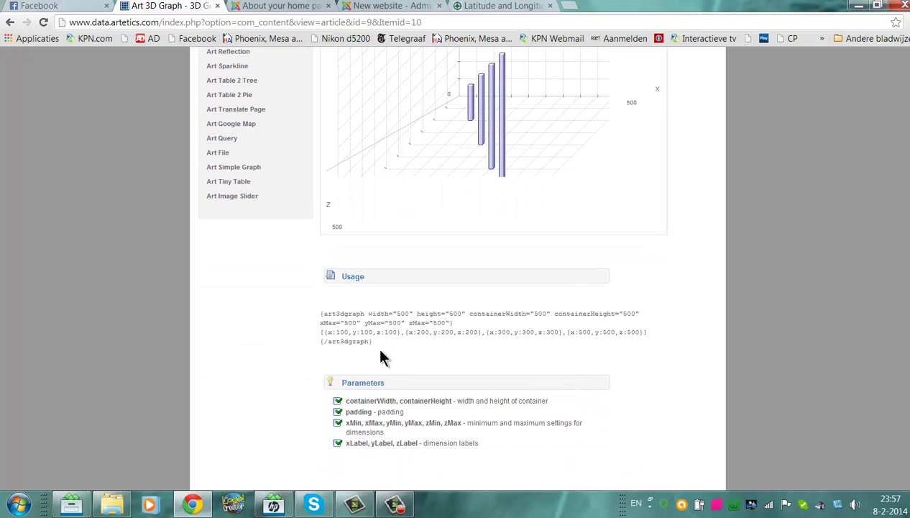
{"action": "mouse_move", "coordinate": [316, 325]}
{"action": "left_mouse_down"}
{"action": "mouse_move", "coordinate": [312, 315]}
{"action": "mouse_move", "coordinate": [323, 312]}
{"action": "left_mouse_up"}
{"action": "key", "text": "ctrl+c"}
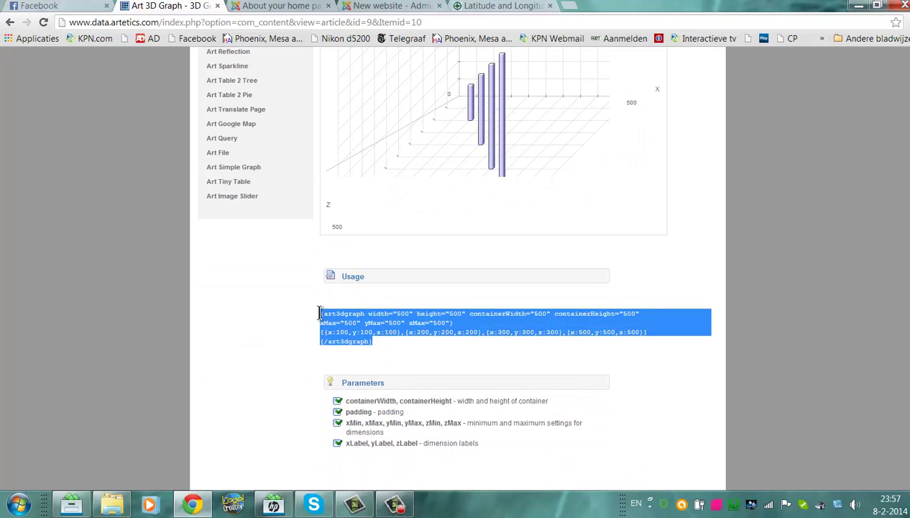
Replace the article's content with only the copied {art3dgraph} code in its HTML source, without the pre formatting, and save the article
{"action": "left_click", "coordinate": [351, 6]}
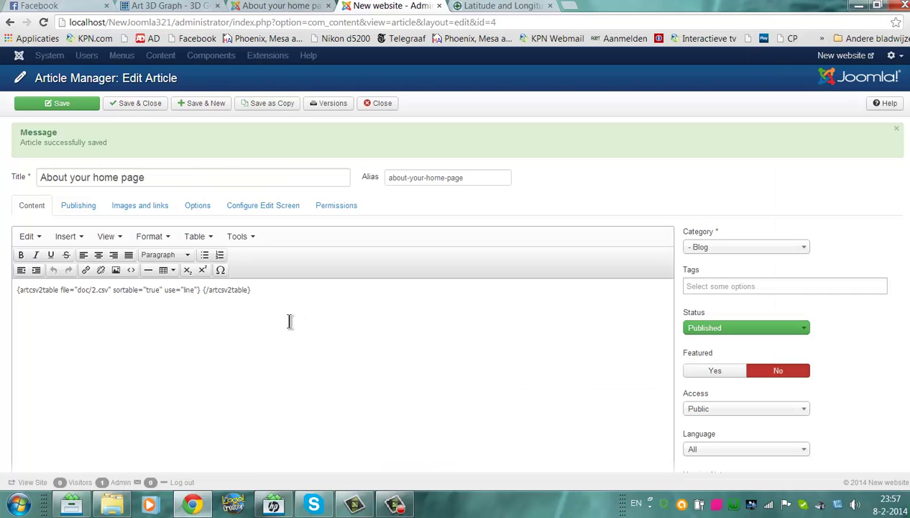
{"action": "left_click_drag", "start_coordinate": [291, 318], "coordinate": [3, 277]}
{"action": "key", "text": "BackSpace"}
{"action": "key", "text": "ctrl+v"}
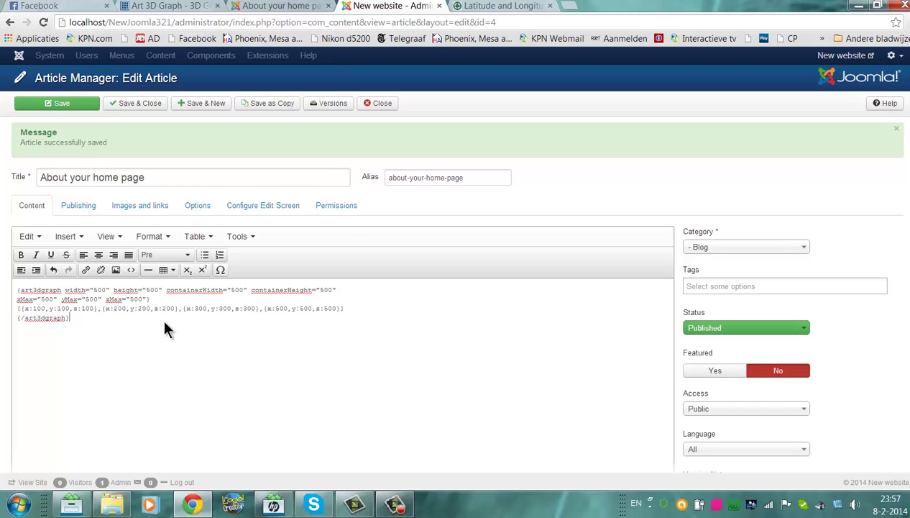
{"action": "left_click", "coordinate": [130, 269]}
{"action": "key", "text": "ctrl+a"}
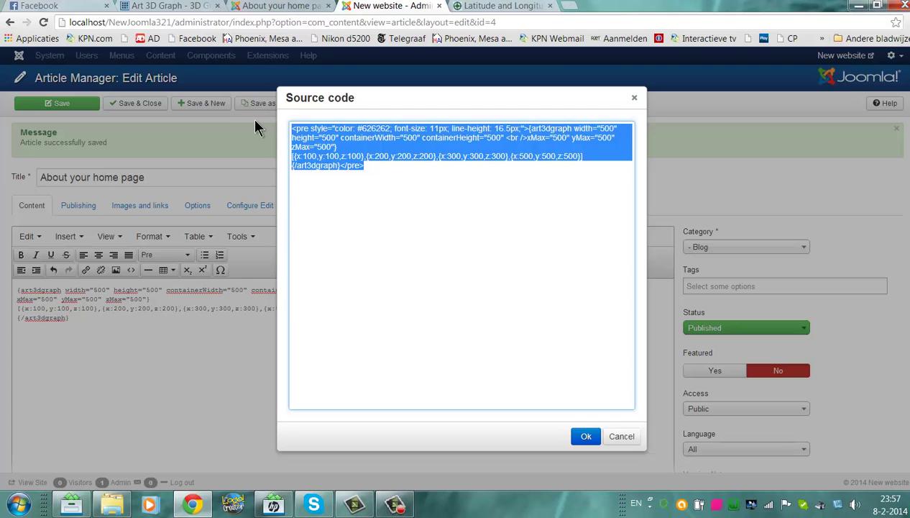
{"action": "key", "text": "BackSpace"}
{"action": "key", "text": "ctrl+v"}
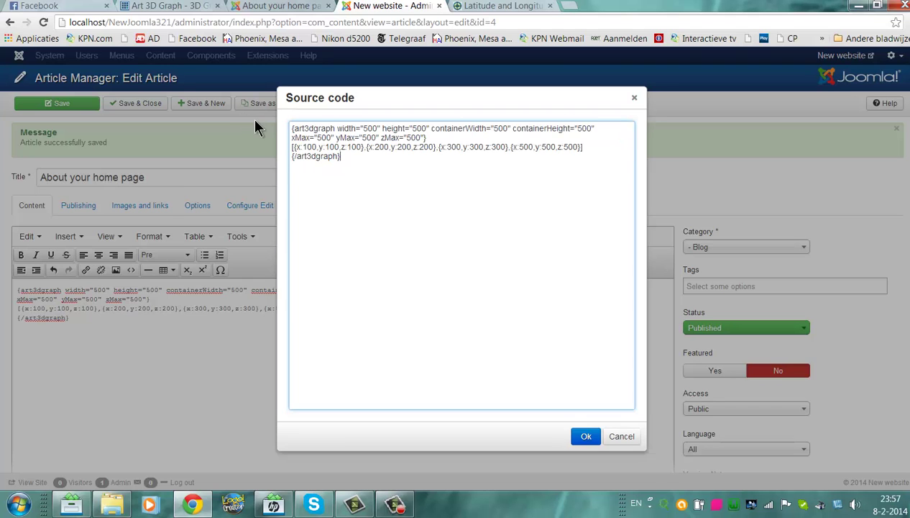
{"action": "left_click", "coordinate": [586, 436]}
{"action": "left_click", "coordinate": [65, 104]}
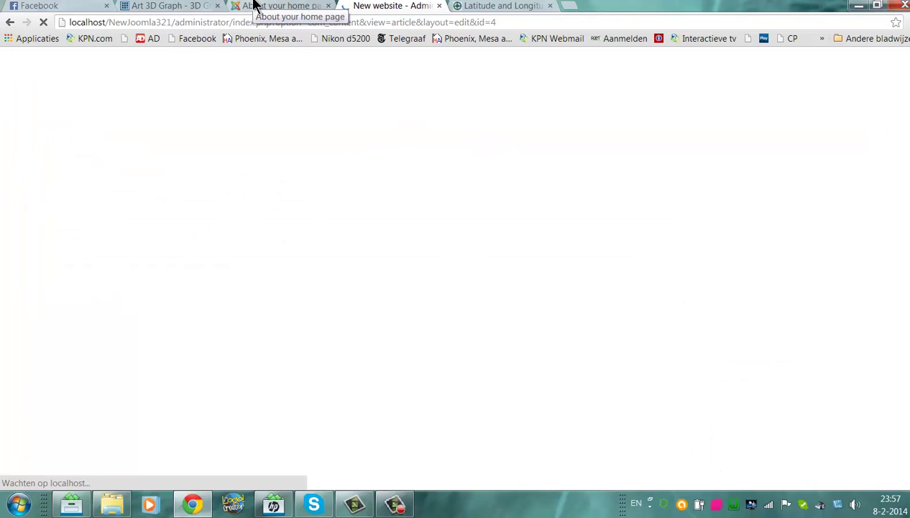
Reload the article's front-end page and examine how the 3D graph displays
{"action": "left_click", "coordinate": [262, 9]}
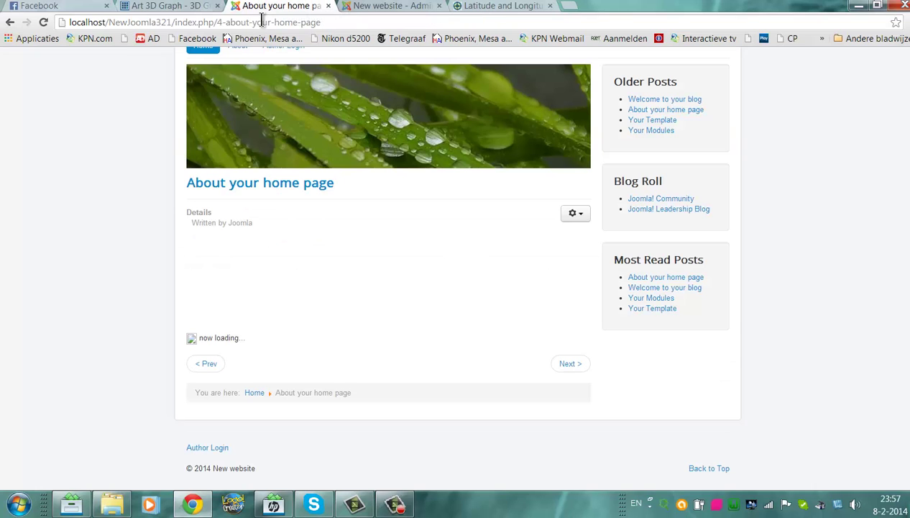
{"action": "left_click", "coordinate": [262, 22]}
{"action": "key", "text": "Return"}
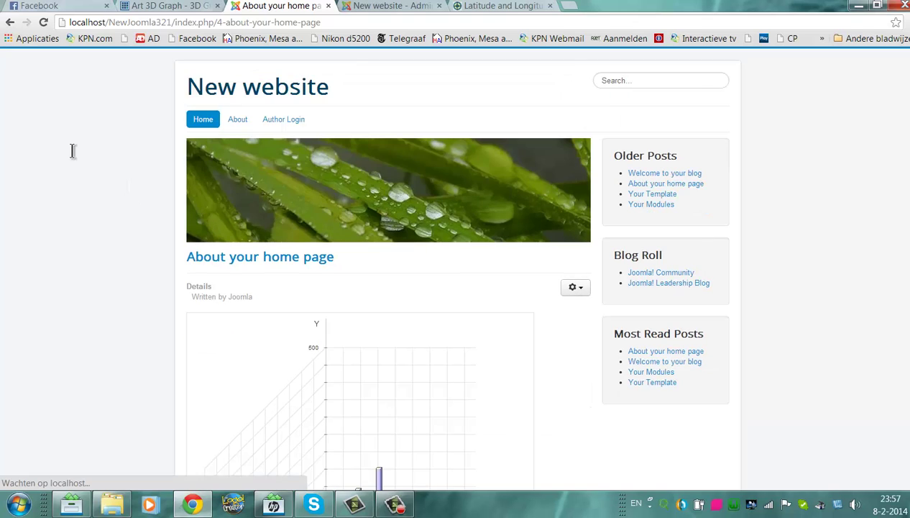
{"action": "left_click_drag", "start_coordinate": [403, 285], "coordinate": [129, 186]}
{"action": "scroll", "coordinate": [460, 287], "scroll_direction": "down", "scroll_amount": 3}
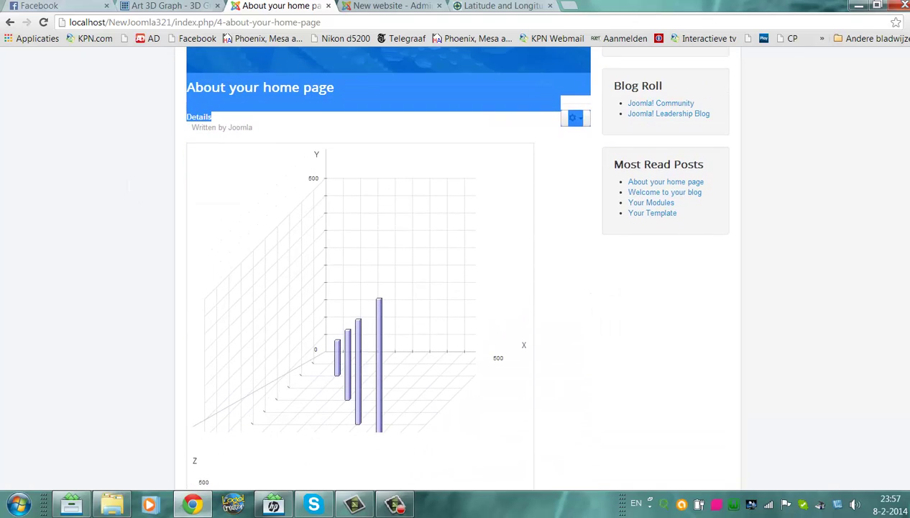
{"action": "scroll", "coordinate": [460, 266], "scroll_direction": "down", "scroll_amount": 2}
{"action": "scroll", "coordinate": [872, 193], "scroll_direction": "up", "scroll_amount": 2}
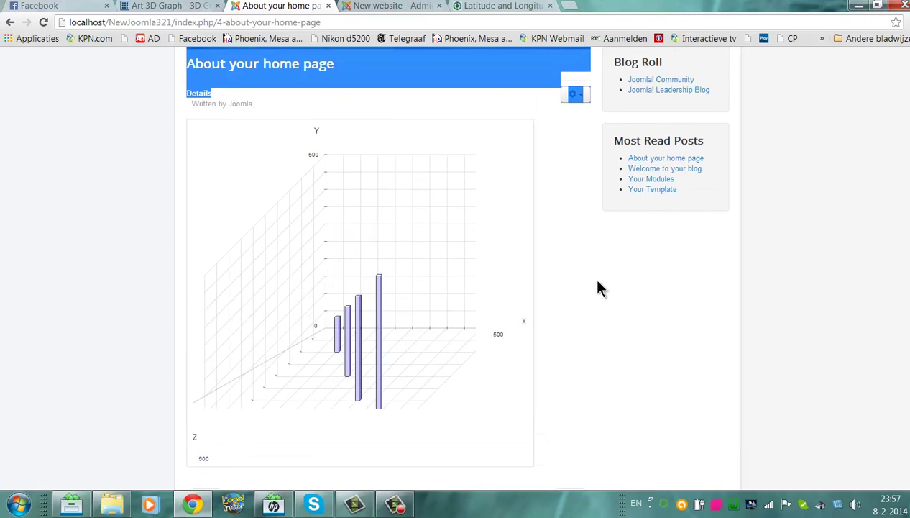
{"action": "scroll", "coordinate": [460, 266], "scroll_direction": "up", "scroll_amount": 3}
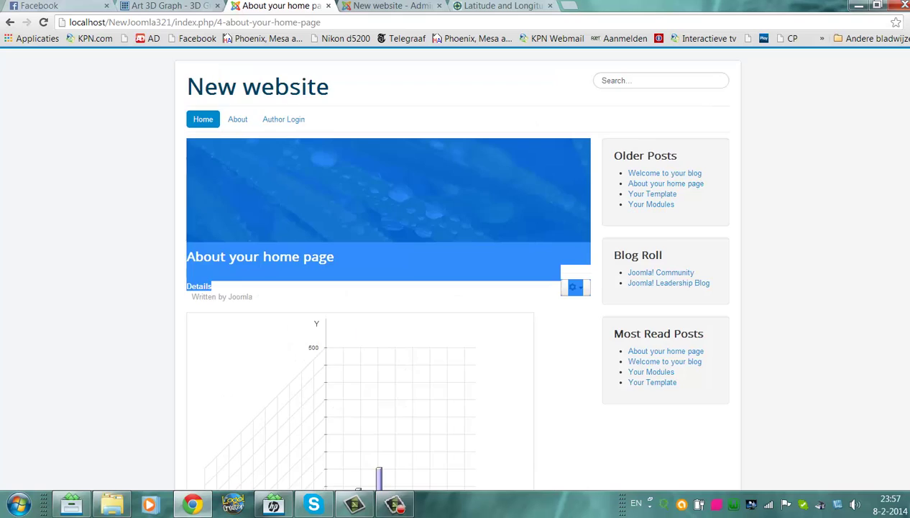
{"action": "scroll", "coordinate": [460, 266], "scroll_direction": "down", "scroll_amount": 4}
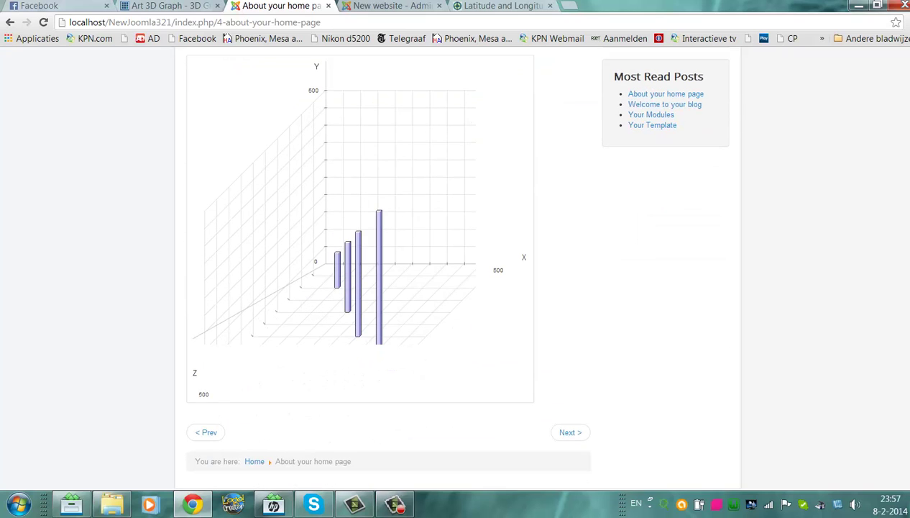
Open the Art Bookmark page on the Art Data documentation site and look through its parameters and bookmark-sharing demo
{"action": "left_click", "coordinate": [363, 5]}
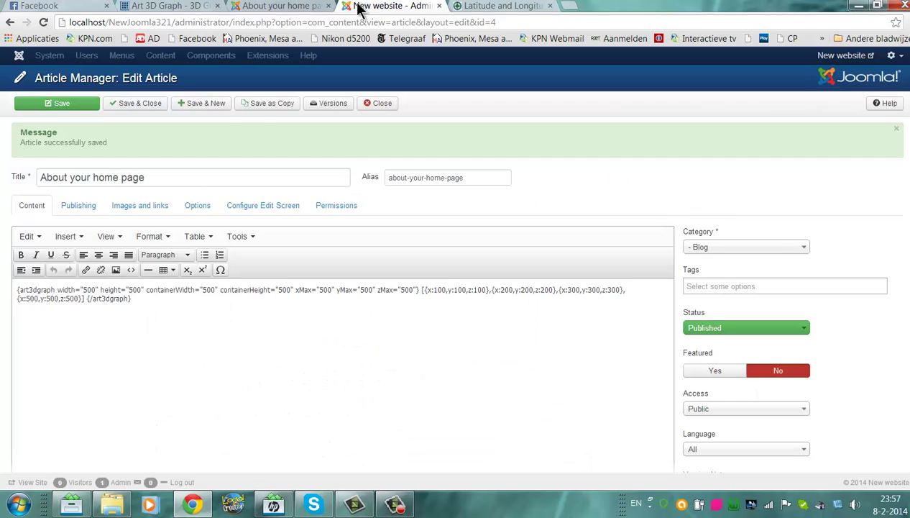
{"action": "left_click", "coordinate": [167, 6]}
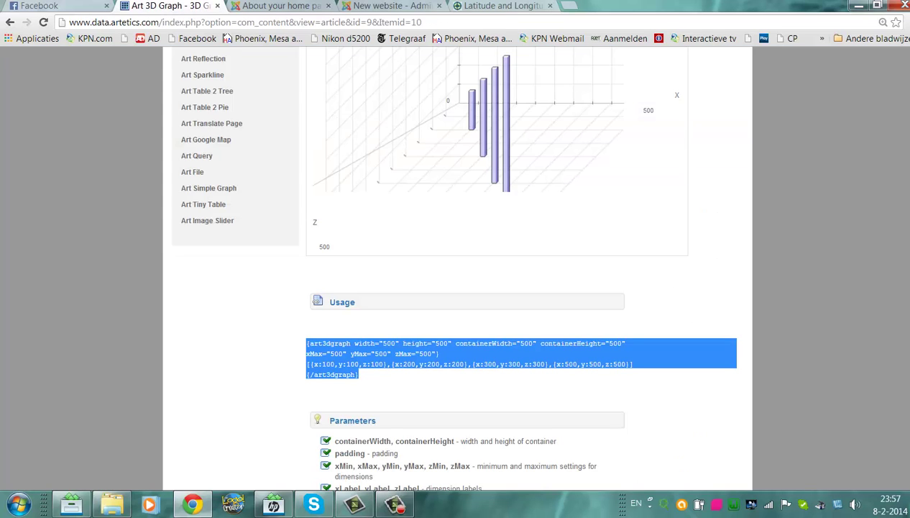
{"action": "scroll", "coordinate": [460, 266], "scroll_direction": "up", "scroll_amount": 3}
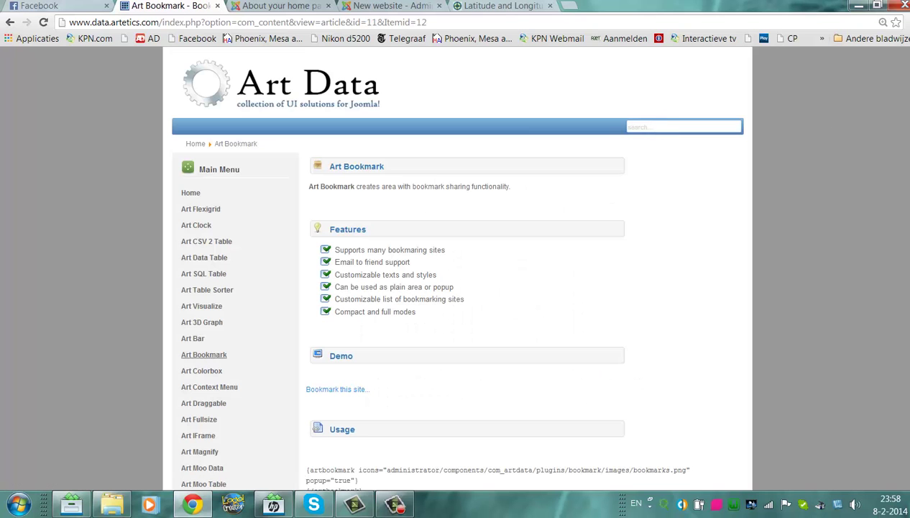
{"action": "scroll", "coordinate": [460, 266], "scroll_direction": "down", "scroll_amount": 6}
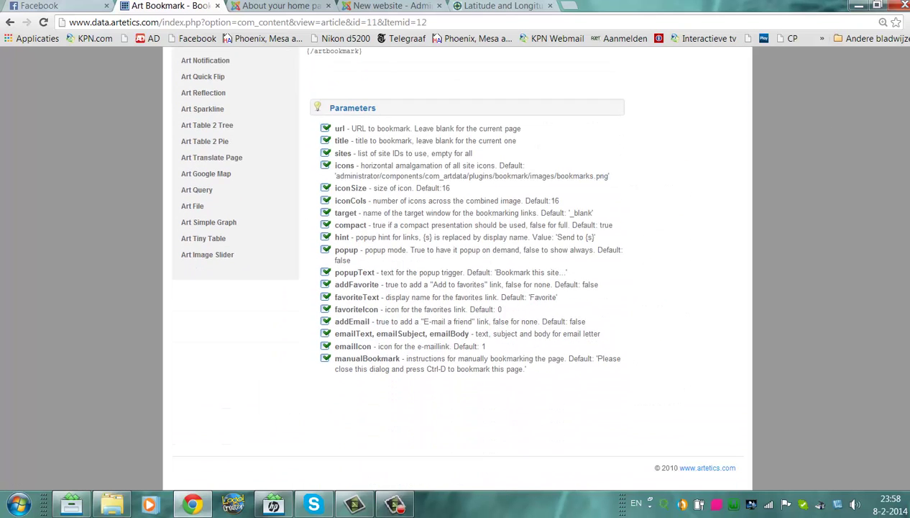
{"action": "scroll", "coordinate": [827, 213], "scroll_direction": "up", "scroll_amount": 4}
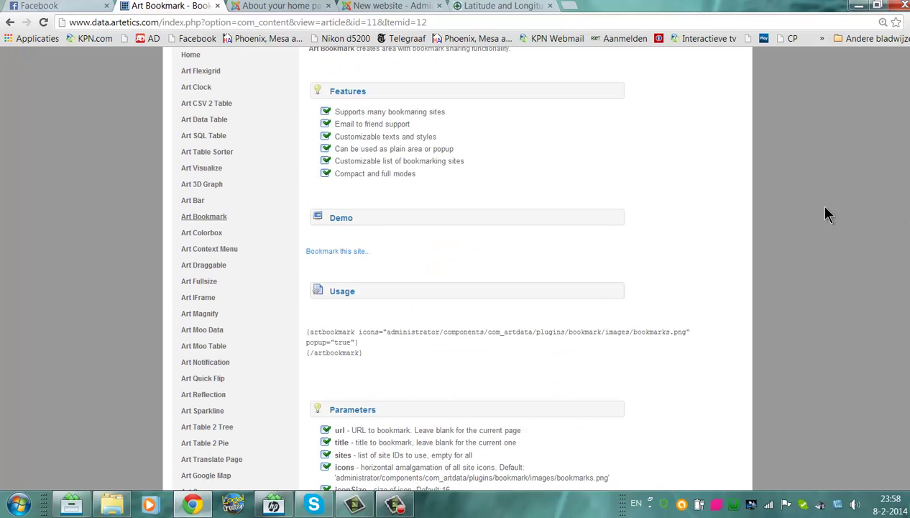
{"action": "mouse_move", "coordinate": [354, 253]}
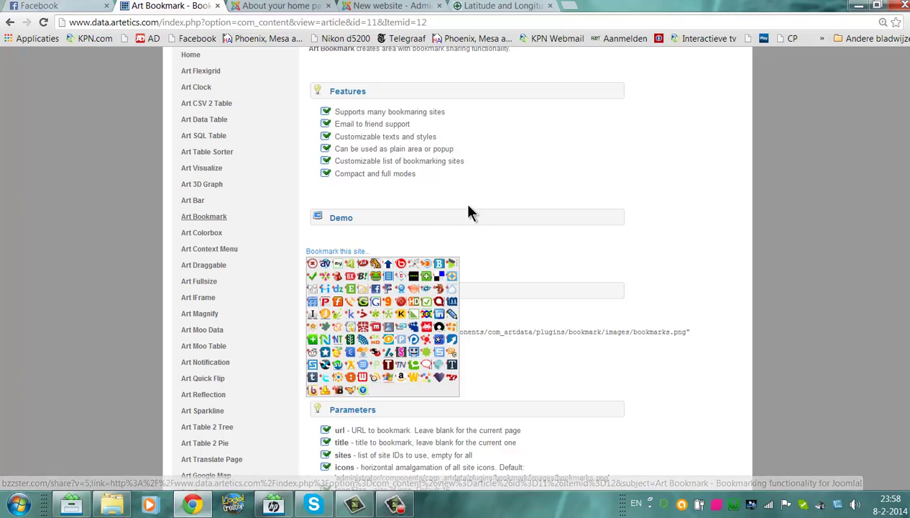
{"action": "scroll", "coordinate": [288, 256], "scroll_direction": "down", "scroll_amount": 2}
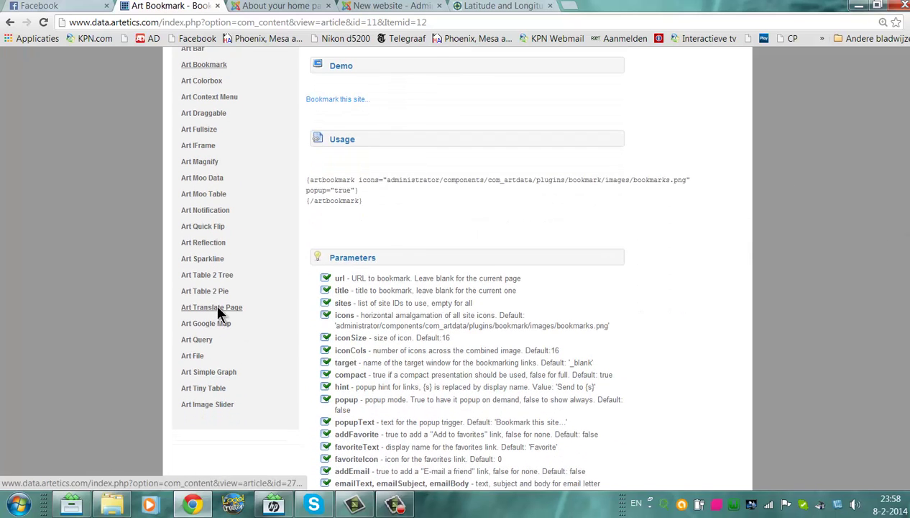
Try the Art Translate Page demo by translating its documentation page into Italian and switching back to the original text
{"action": "left_click", "coordinate": [218, 310]}
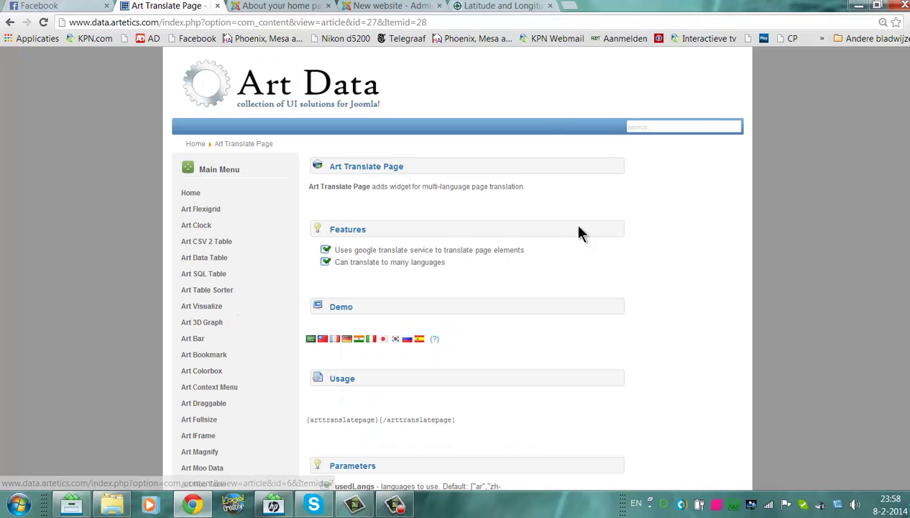
{"action": "left_click", "coordinate": [371, 339]}
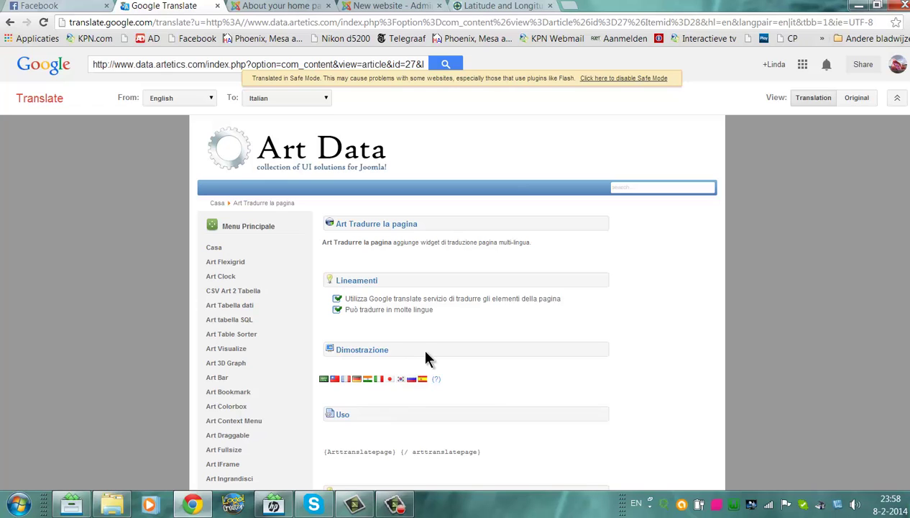
{"action": "left_click", "coordinate": [862, 99]}
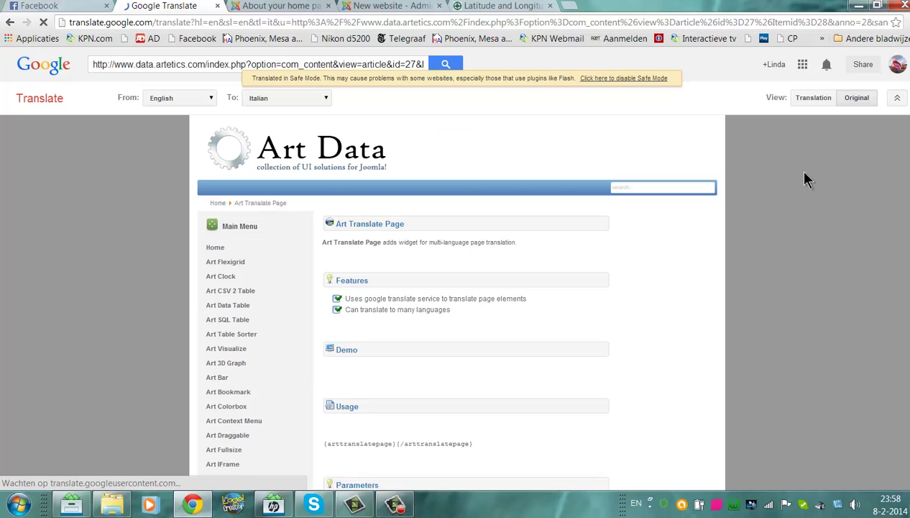
{"action": "scroll", "coordinate": [457, 310], "scroll_direction": "down", "scroll_amount": 1}
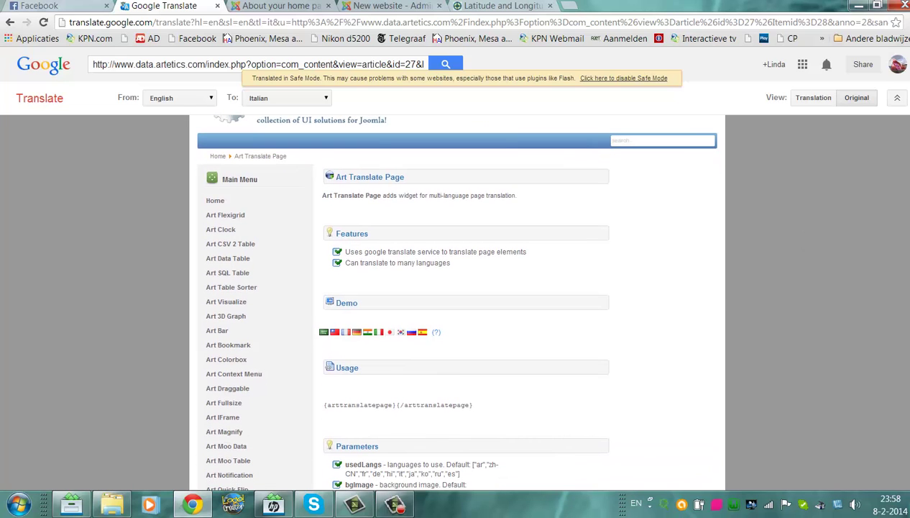
{"action": "left_click", "coordinate": [897, 99]}
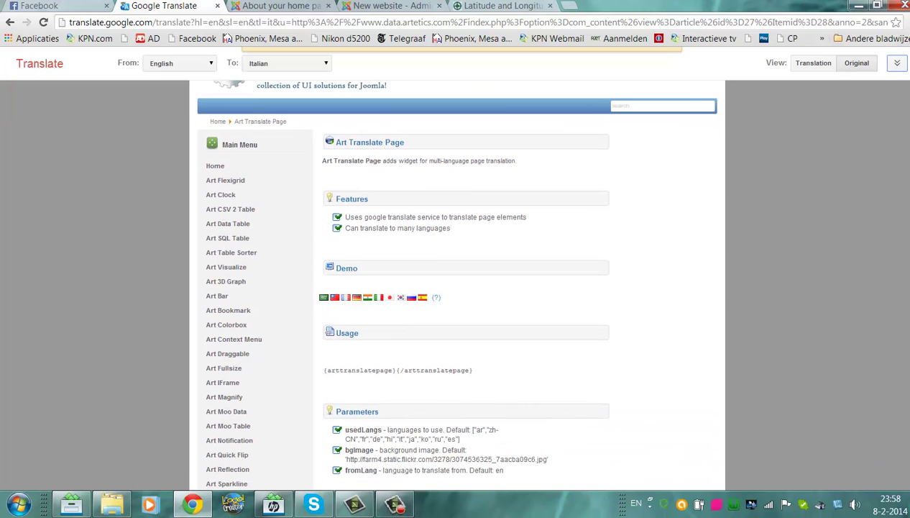
{"action": "scroll", "coordinate": [457, 309], "scroll_direction": "down", "scroll_amount": 1}
{"action": "scroll", "coordinate": [457, 309], "scroll_direction": "up", "scroll_amount": 2}
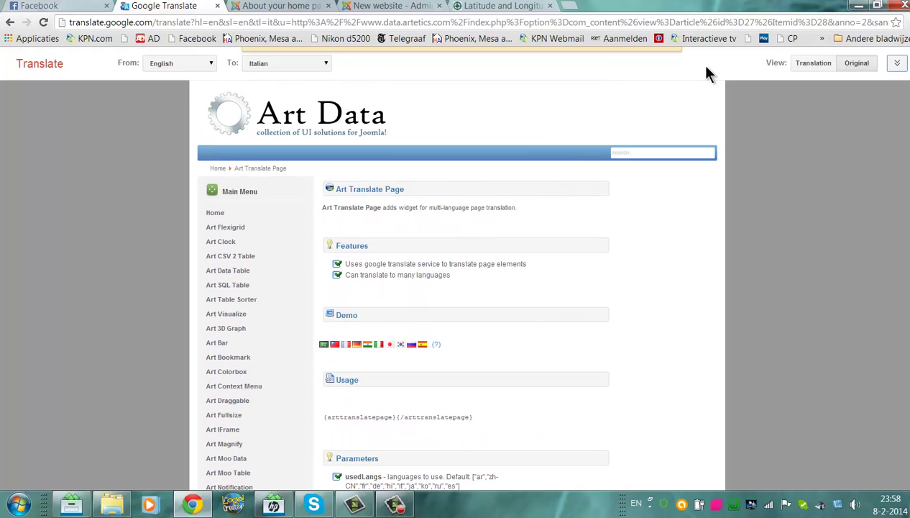
{"action": "scroll", "coordinate": [492, 187], "scroll_direction": "down", "scroll_amount": 2}
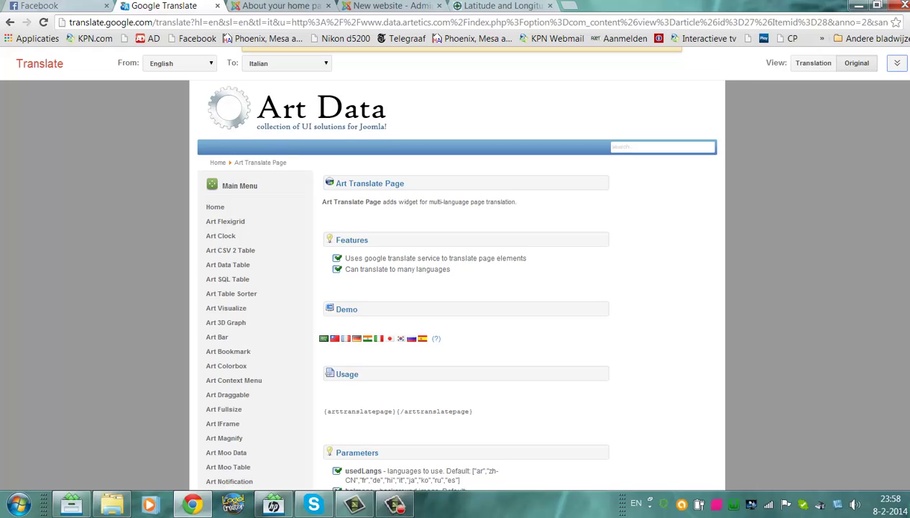
Open the Art Sparkline documentation page and look through its bar, line and pie chart demos and usage code
{"action": "scroll", "coordinate": [457, 288], "scroll_direction": "down", "scroll_amount": 3}
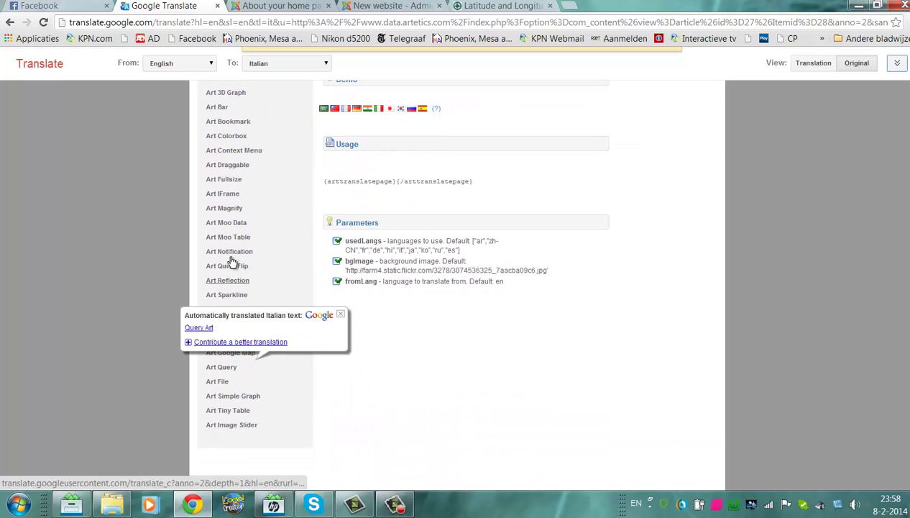
{"action": "left_click", "coordinate": [233, 299]}
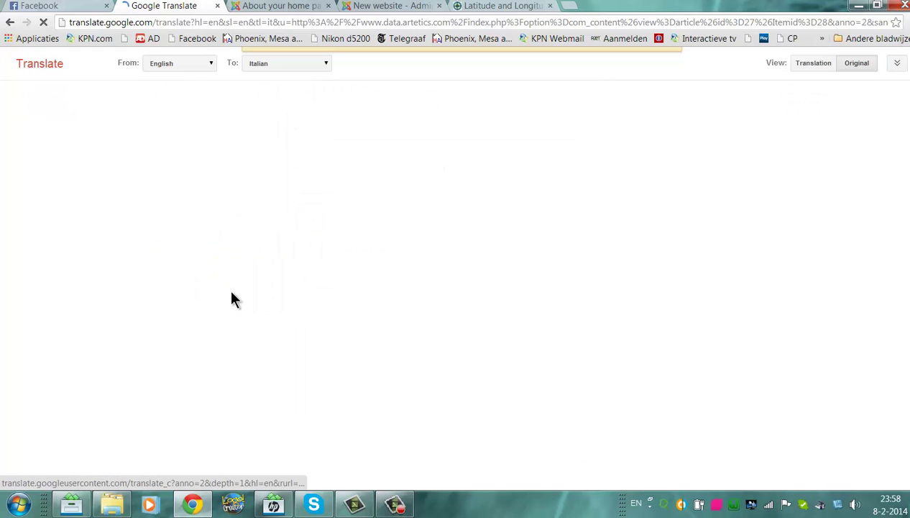
{"action": "scroll", "coordinate": [457, 288], "scroll_direction": "down", "scroll_amount": 3}
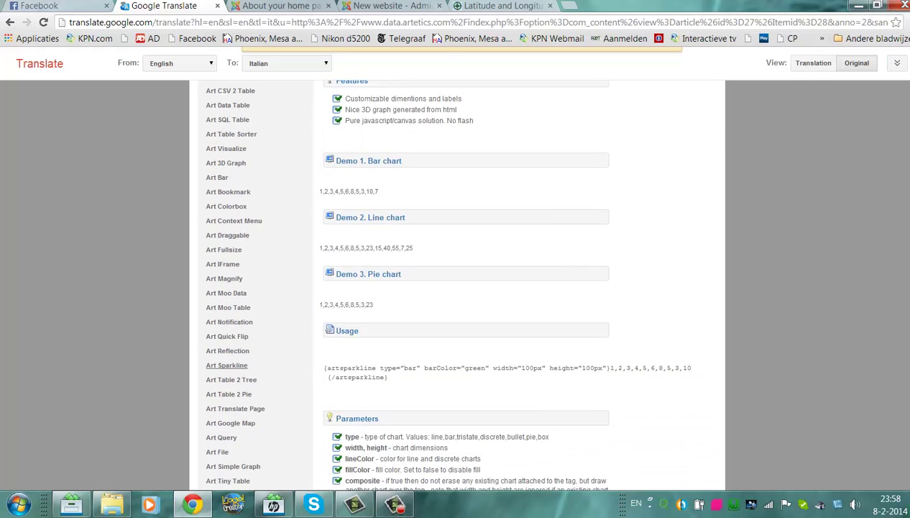
{"action": "scroll", "coordinate": [458, 288], "scroll_direction": "down", "scroll_amount": 1}
{"action": "scroll", "coordinate": [440, 292], "scroll_direction": "up", "scroll_amount": 1}
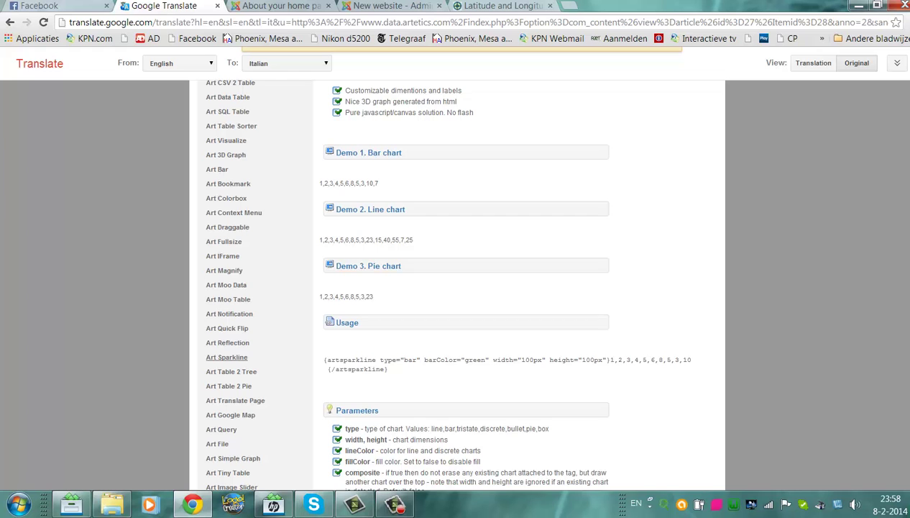
{"action": "scroll", "coordinate": [440, 287], "scroll_direction": "up", "scroll_amount": 1}
{"action": "scroll", "coordinate": [440, 287], "scroll_direction": "up", "scroll_amount": 1}
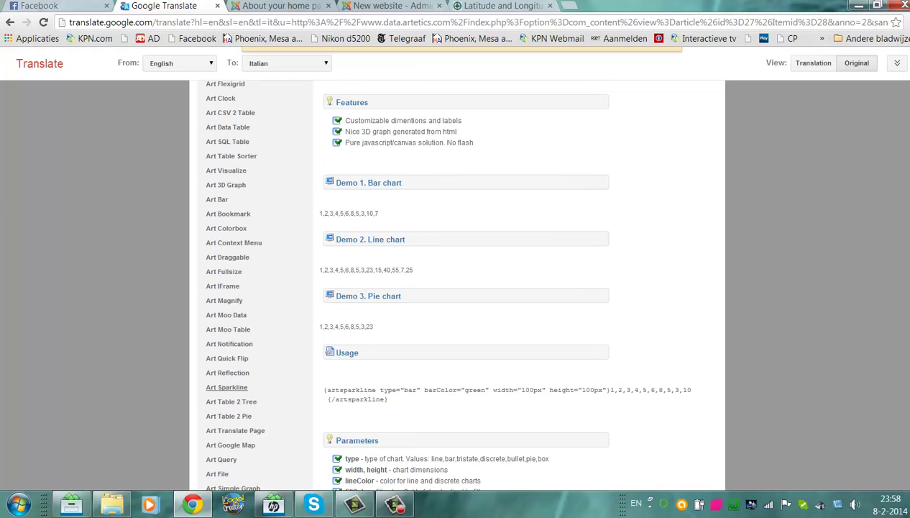
{"action": "scroll", "coordinate": [440, 287], "scroll_direction": "down", "scroll_amount": 1}
{"action": "scroll", "coordinate": [440, 105], "scroll_direction": "down", "scroll_amount": 2}
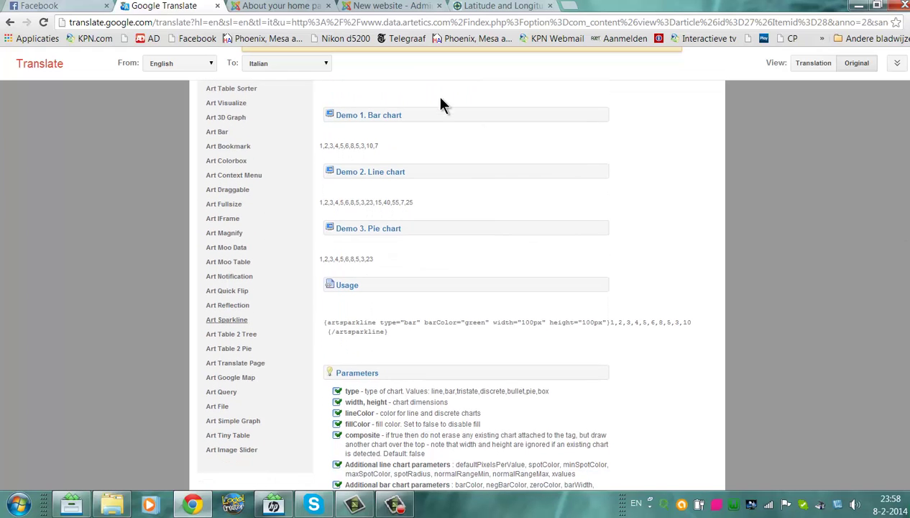
Open the Art Quick Flip documentation page and flip its demo image to the back panel and back again
{"action": "left_click", "coordinate": [245, 292]}
{"action": "scroll", "coordinate": [455, 288], "scroll_direction": "down", "scroll_amount": 5}
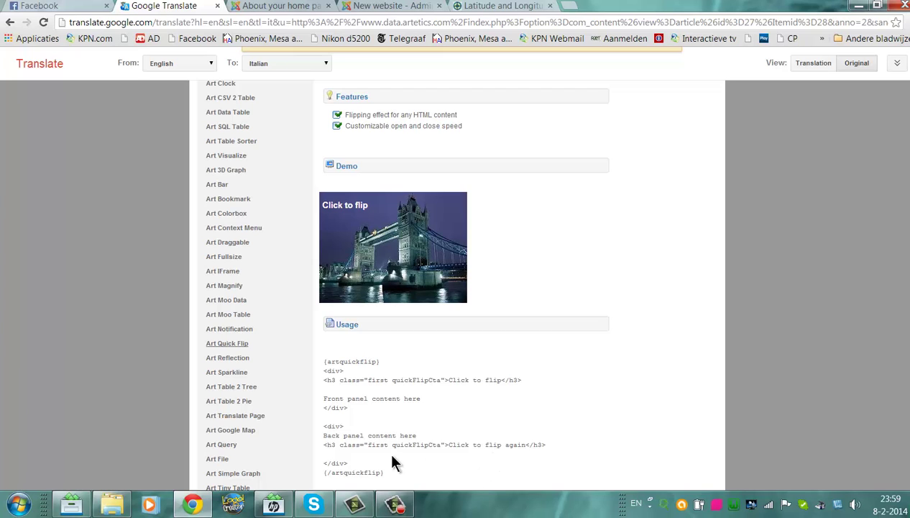
{"action": "left_click", "coordinate": [349, 208]}
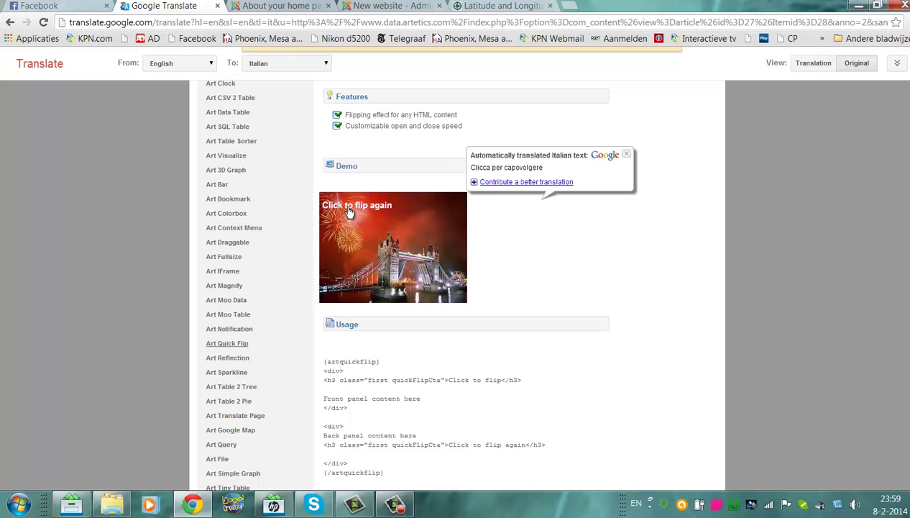
{"action": "mouse_move", "coordinate": [349, 210]}
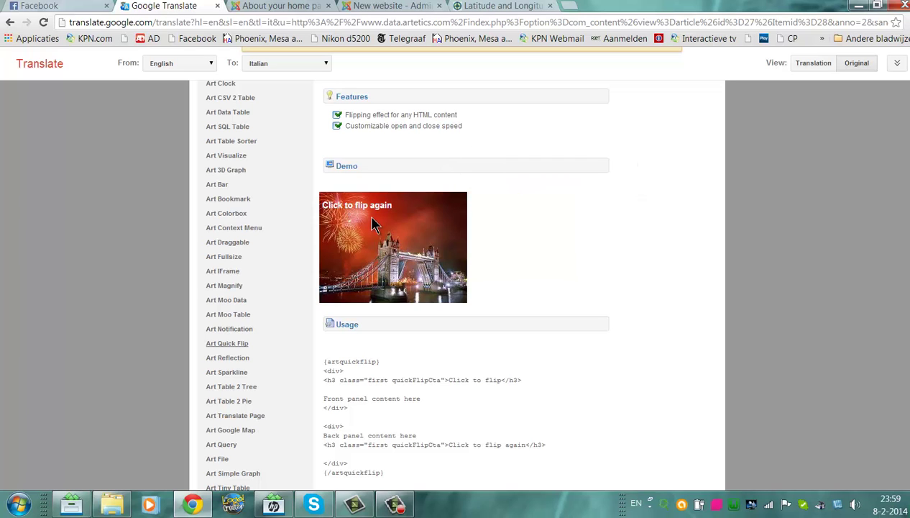
{"action": "left_click", "coordinate": [372, 212]}
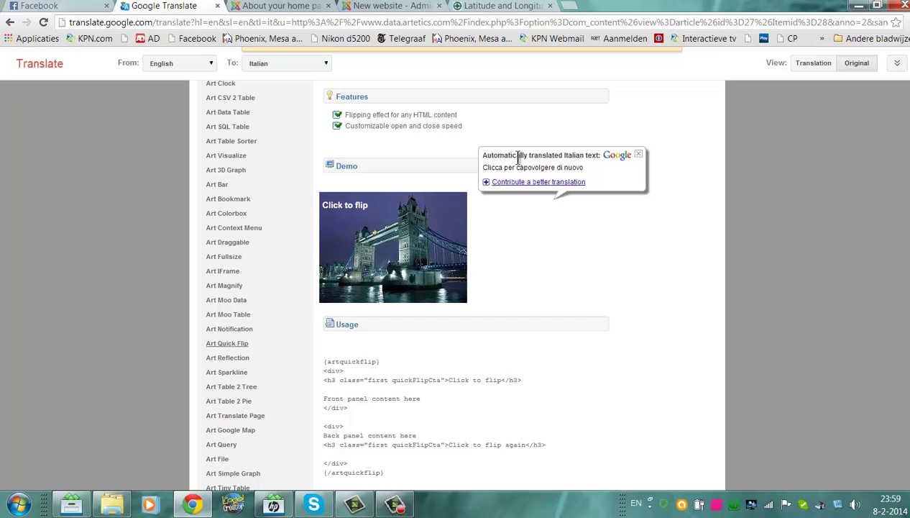
Dismiss the translation pop-up and return to the untranslated Art Data documentation home page through the Artetics.com demo site
{"action": "left_click", "coordinate": [638, 153]}
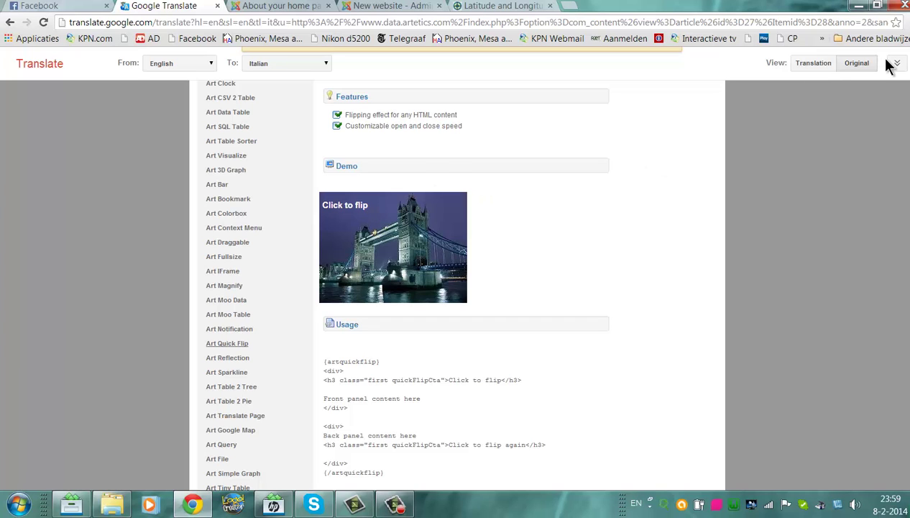
{"action": "left_click", "coordinate": [253, 27]}
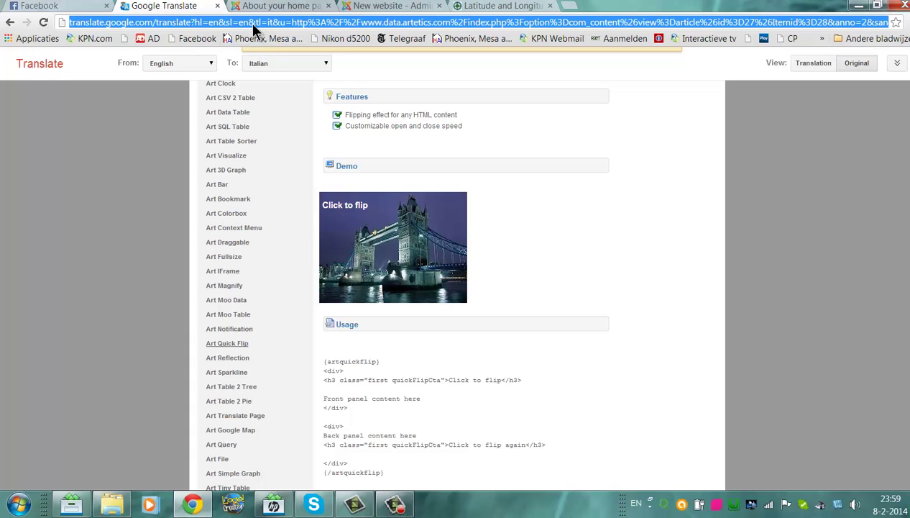
{"action": "type", "text": "art"}
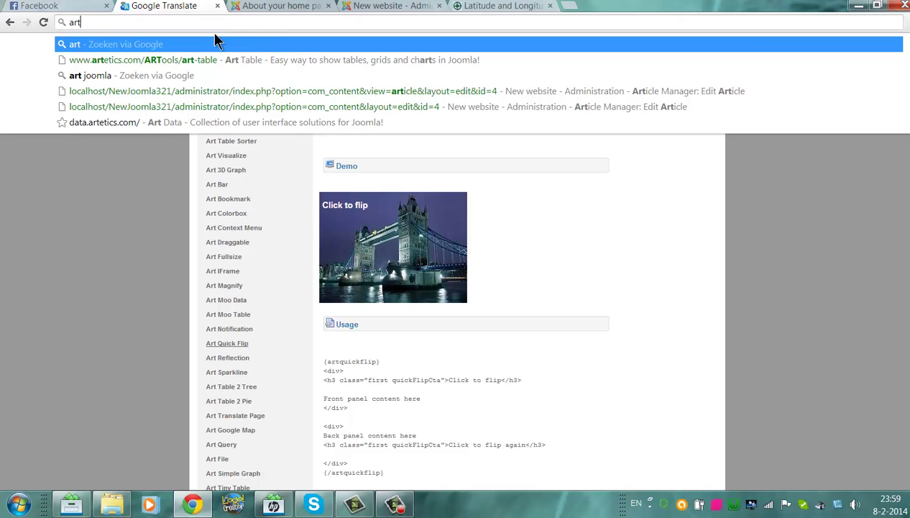
{"action": "left_click", "coordinate": [203, 60]}
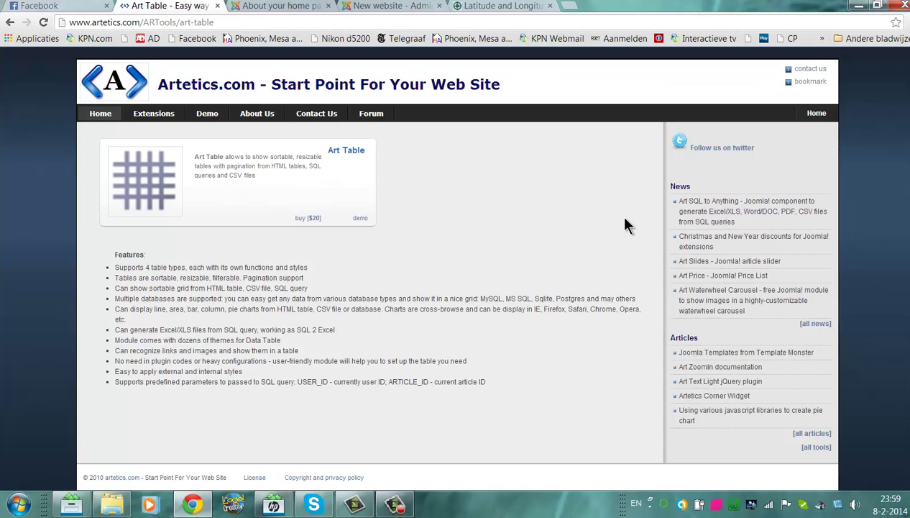
{"action": "left_click", "coordinate": [202, 115]}
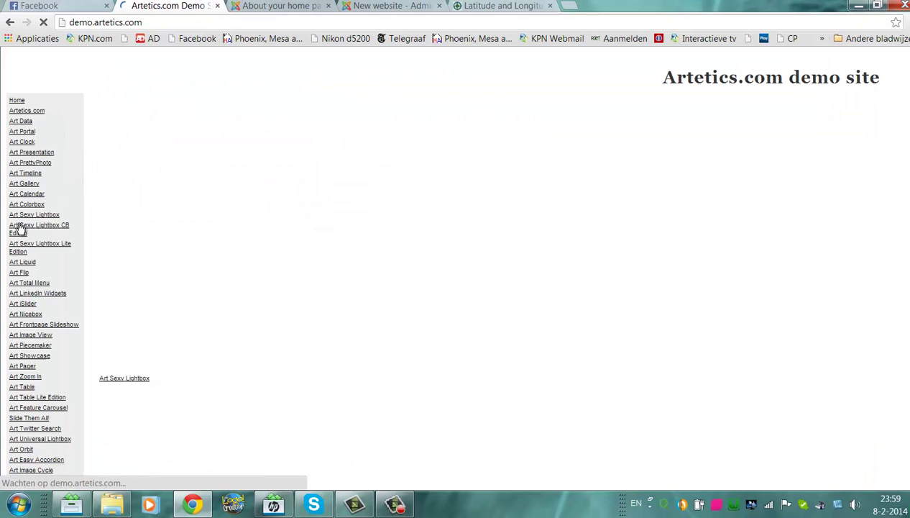
{"action": "left_click", "coordinate": [24, 121]}
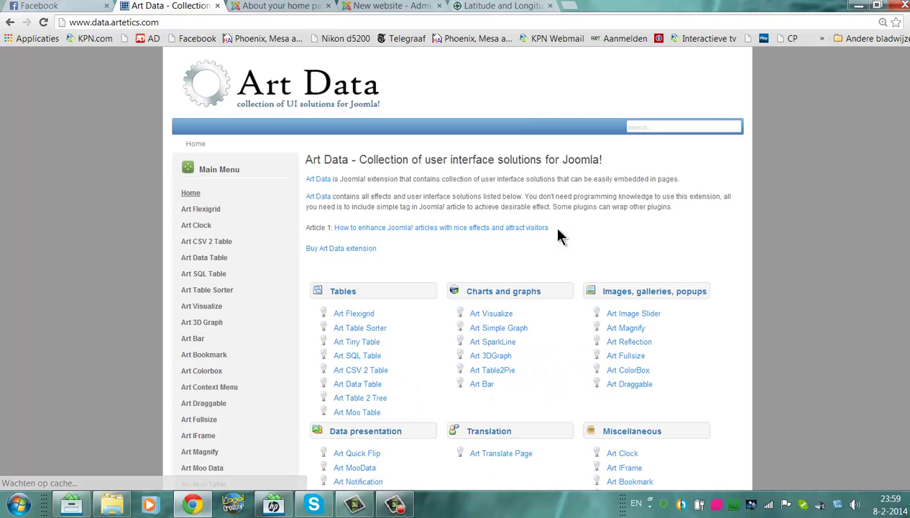
Open the Art Notification documentation page, look through its demo and parameters, and copy the artnotification usage code
{"action": "scroll", "coordinate": [555, 220], "scroll_direction": "down", "scroll_amount": 4}
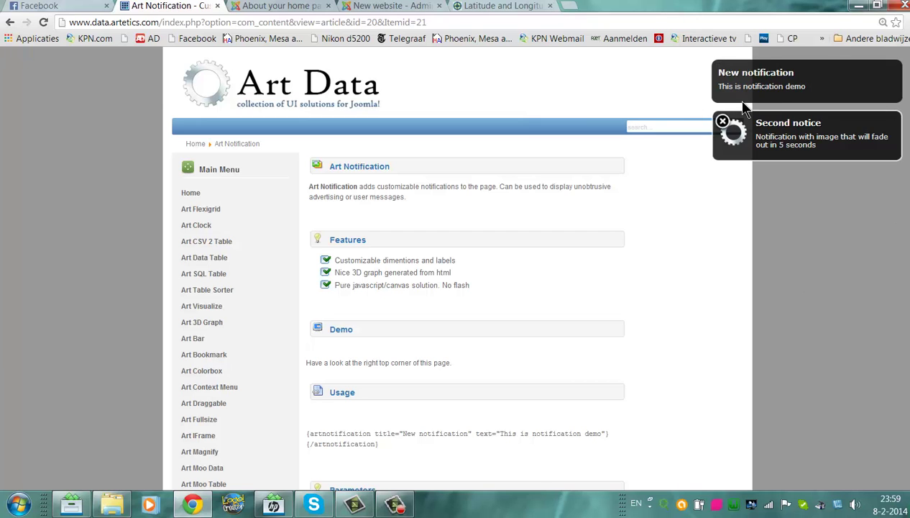
{"action": "scroll", "coordinate": [489, 277], "scroll_direction": "down", "scroll_amount": 3}
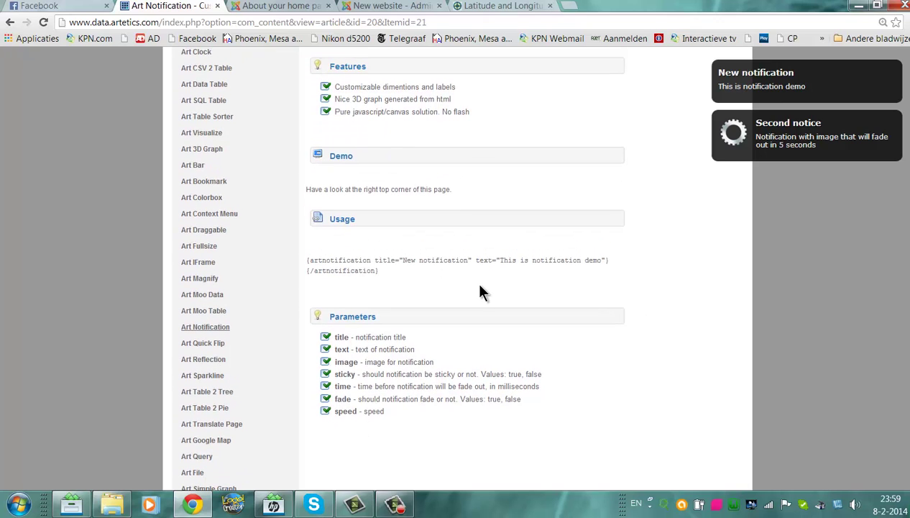
{"action": "left_click_drag", "start_coordinate": [380, 275], "coordinate": [306, 257]}
{"action": "key", "text": "ctrl+c"}
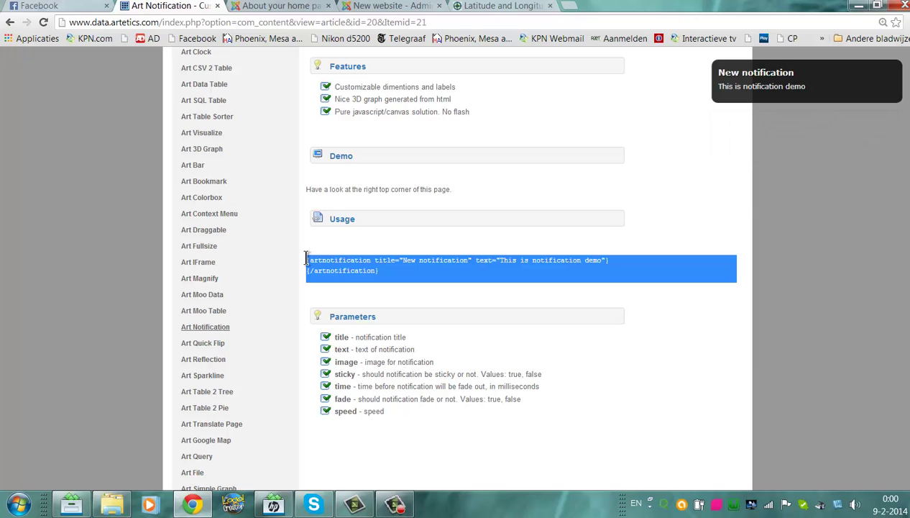
Paste the artnotification code below the 3D graph code in the About your home page article's source and save the article
{"action": "left_click", "coordinate": [264, 6]}
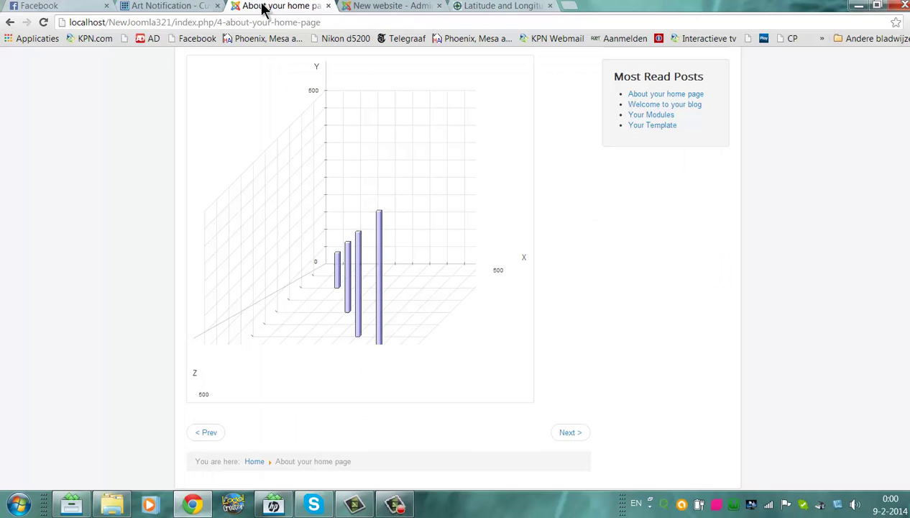
{"action": "left_click", "coordinate": [368, 6]}
{"action": "left_click", "coordinate": [194, 325]}
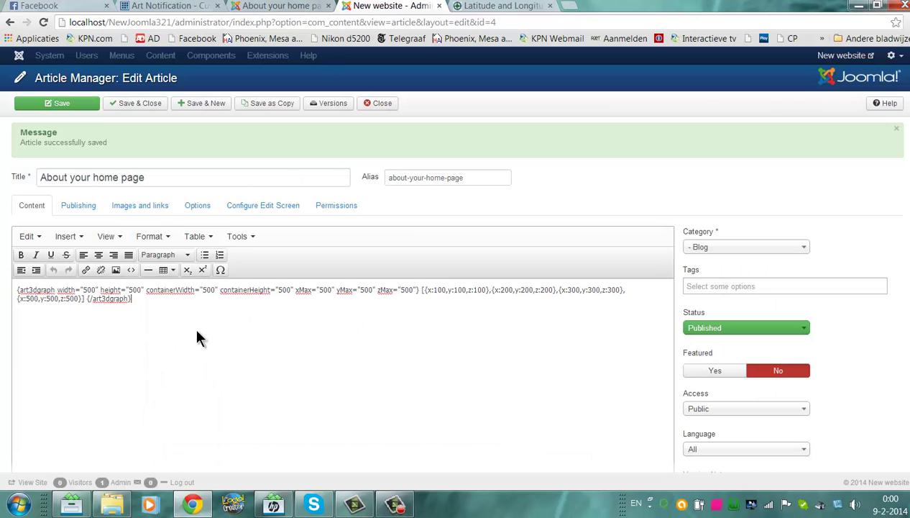
{"action": "left_click", "coordinate": [130, 270]}
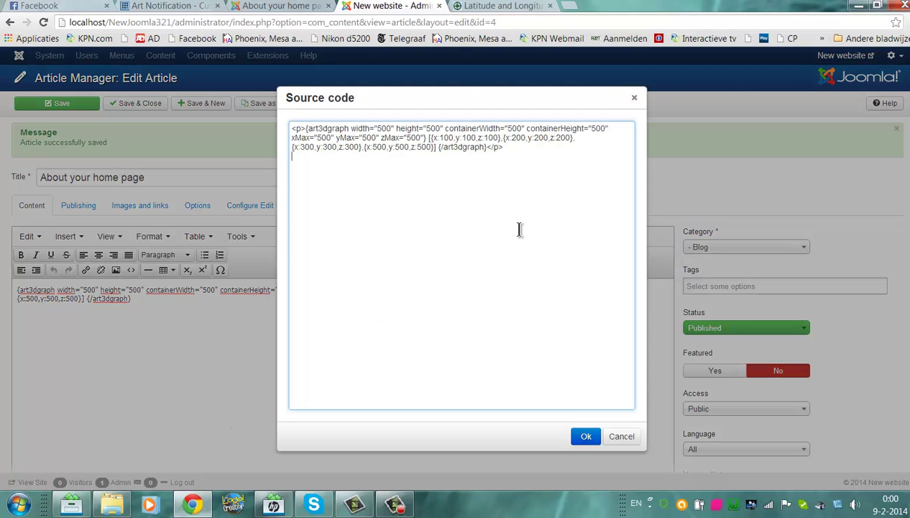
{"action": "key", "text": "ctrl+v"}
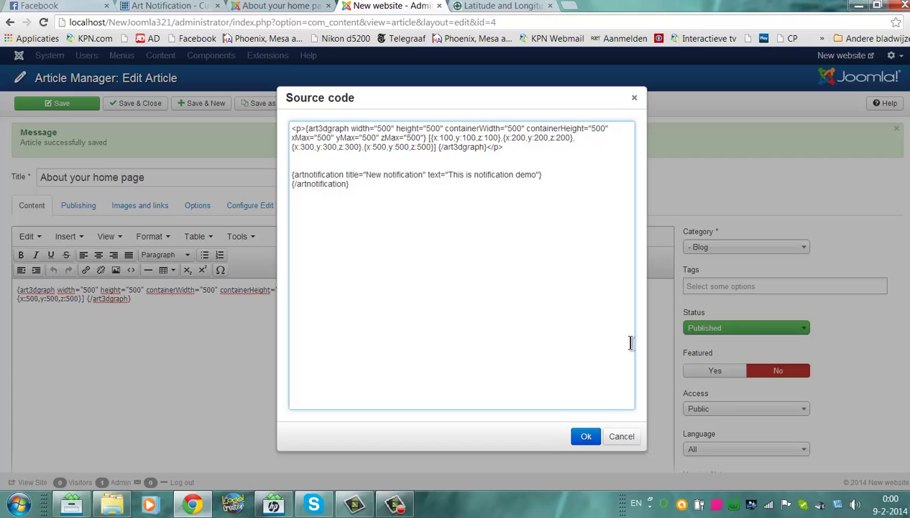
{"action": "left_click", "coordinate": [586, 435]}
{"action": "left_click", "coordinate": [52, 103]}
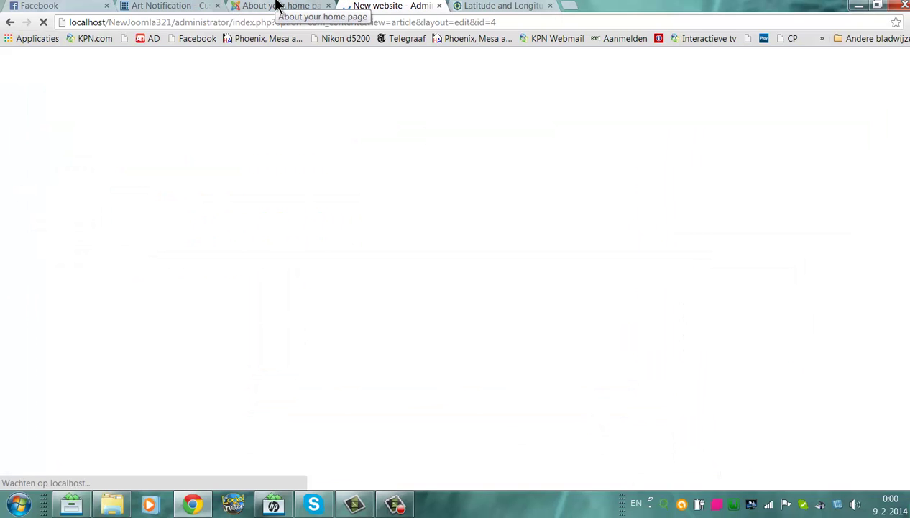
Check the About your home page site page and move the Joomla administration browser tab ahead of the Art Notification one
{"action": "left_click", "coordinate": [276, 5]}
{"action": "left_click", "coordinate": [278, 23]}
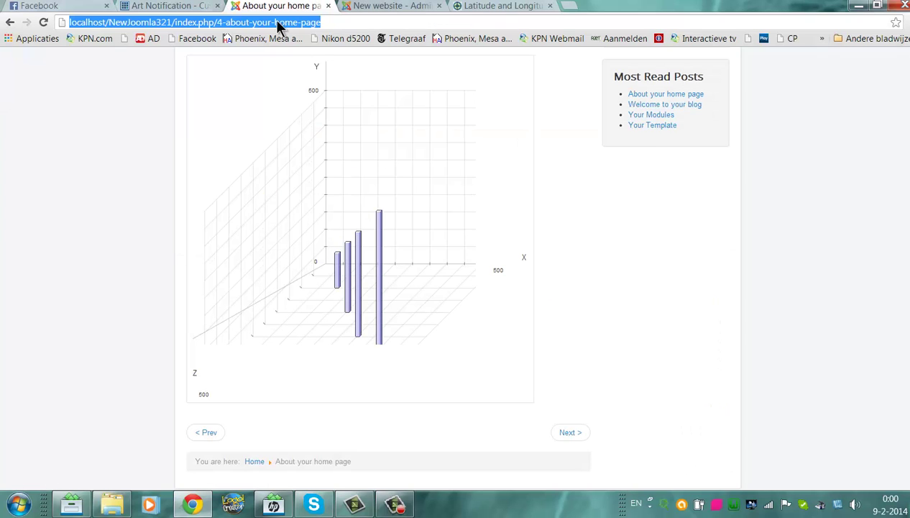
{"action": "left_click", "coordinate": [386, 7]}
{"action": "left_click_drag", "start_coordinate": [386, 7], "coordinate": [180, 6]}
Open a new browser tab and enter the start of the local Joomla site's address, localhost/
{"action": "left_click", "coordinate": [565, 7]}
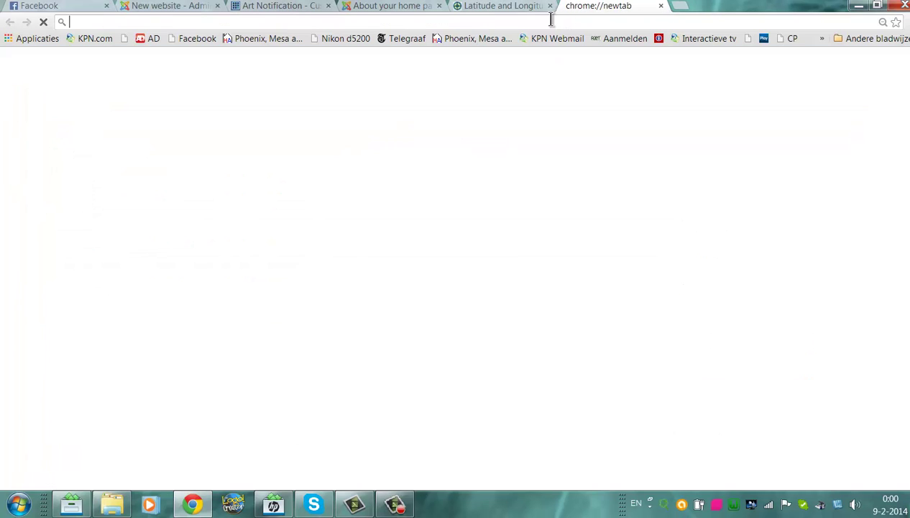
{"action": "type", "text": "localhost/Ladyluxe"}
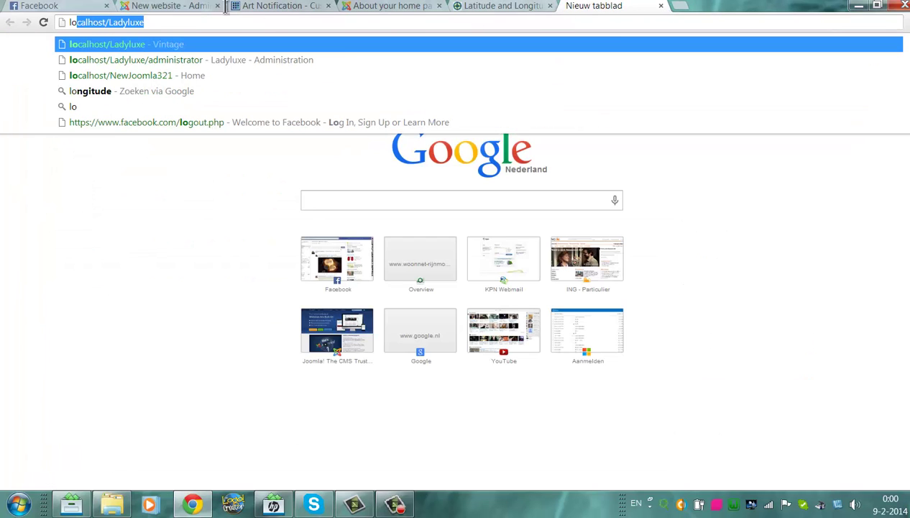
{"action": "left_click", "coordinate": [106, 22]}
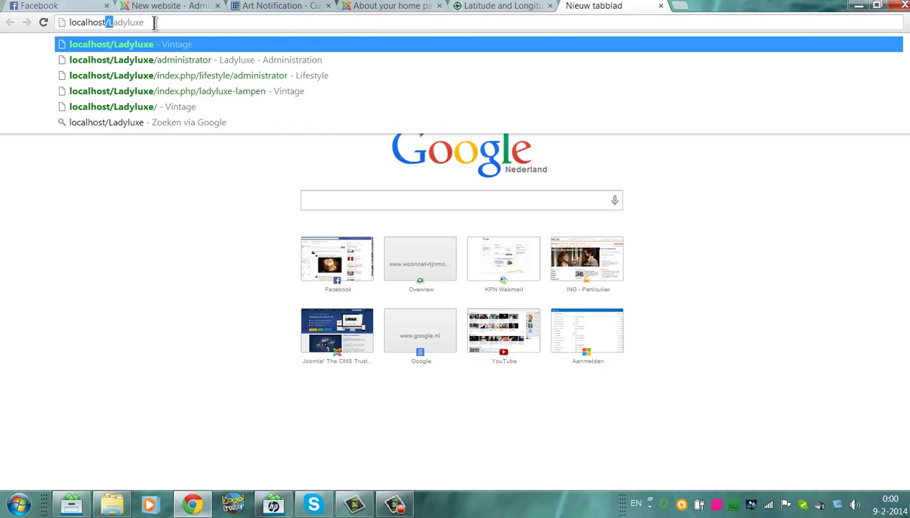
{"action": "type", "text": "/"}
{"action": "key", "text": "BackSpace"}
{"action": "key", "text": "BackSpace"}
{"action": "type", "text": "/"}
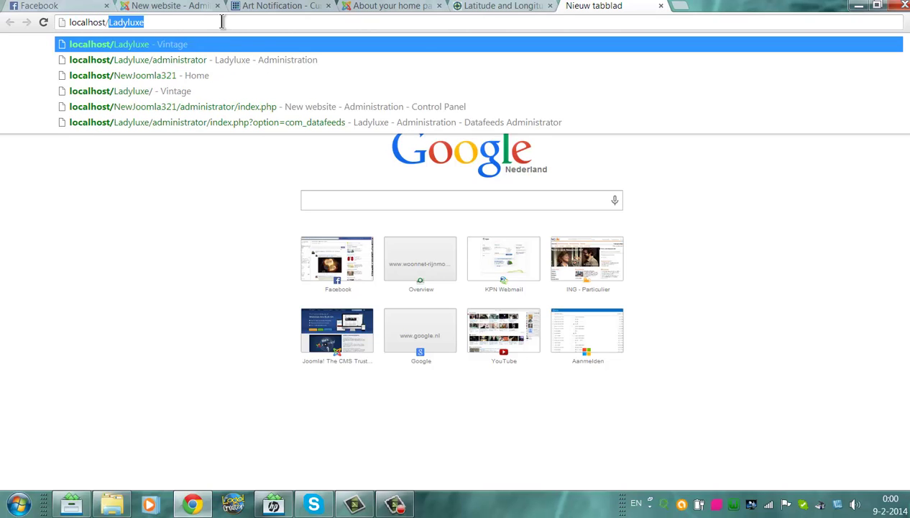
Open the localhost/NewJoomla321 site and look through its home page, including the 3D graph article
{"action": "type", "text": "N"}
{"action": "key", "text": "Return"}
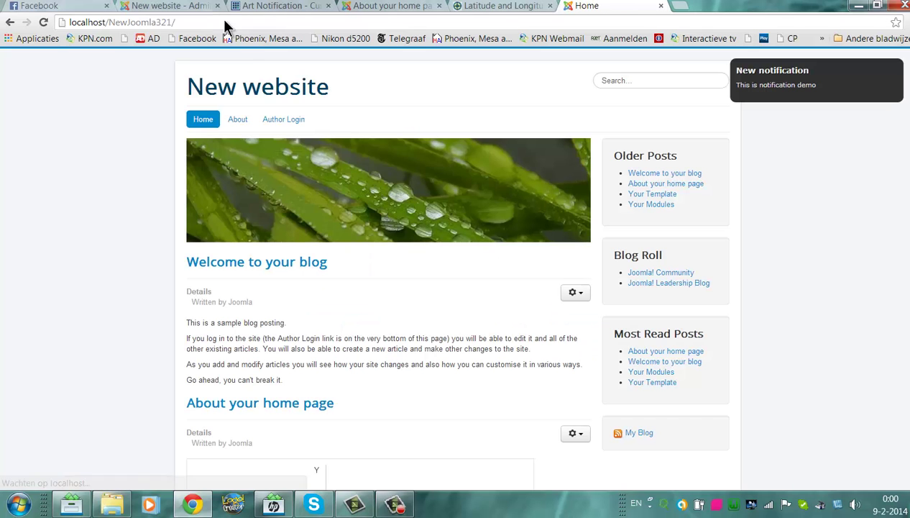
{"action": "scroll", "coordinate": [787, 231], "scroll_direction": "down", "scroll_amount": 8}
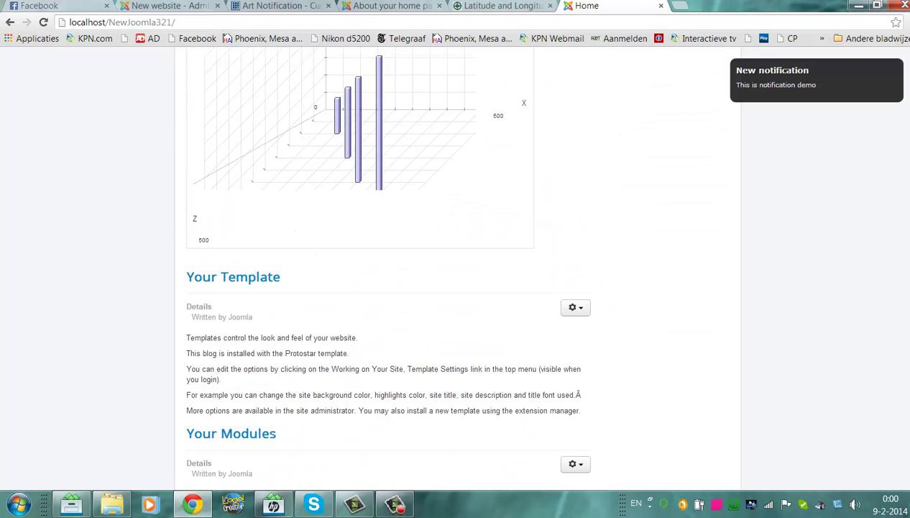
{"action": "scroll", "coordinate": [455, 268], "scroll_direction": "up", "scroll_amount": 1}
{"action": "scroll", "coordinate": [455, 268], "scroll_direction": "down", "scroll_amount": 3}
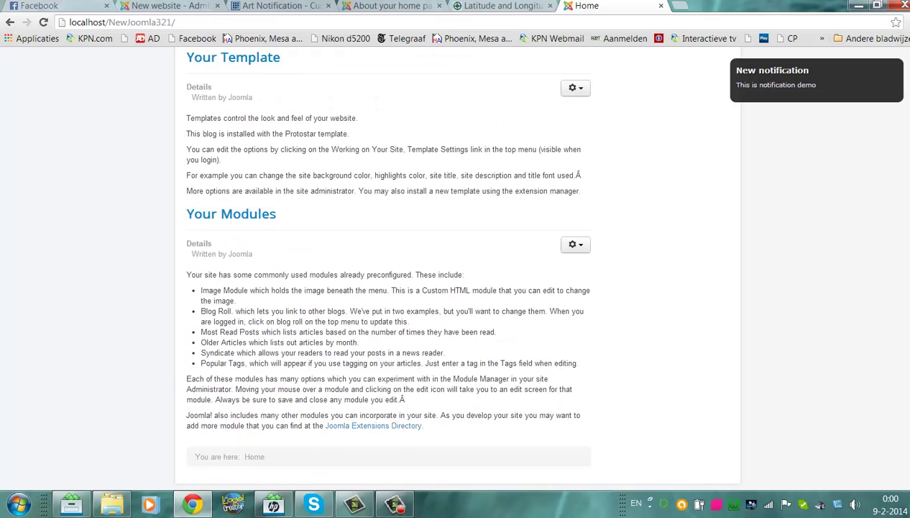
{"action": "scroll", "coordinate": [455, 268], "scroll_direction": "up", "scroll_amount": 8}
{"action": "scroll", "coordinate": [388, 266], "scroll_direction": "up", "scroll_amount": 2}
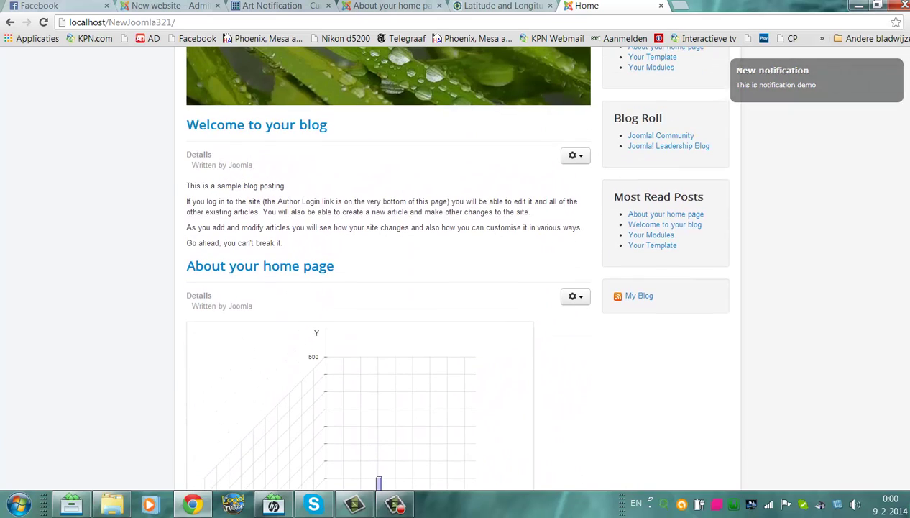
{"action": "key", "text": "ctrl+a"}
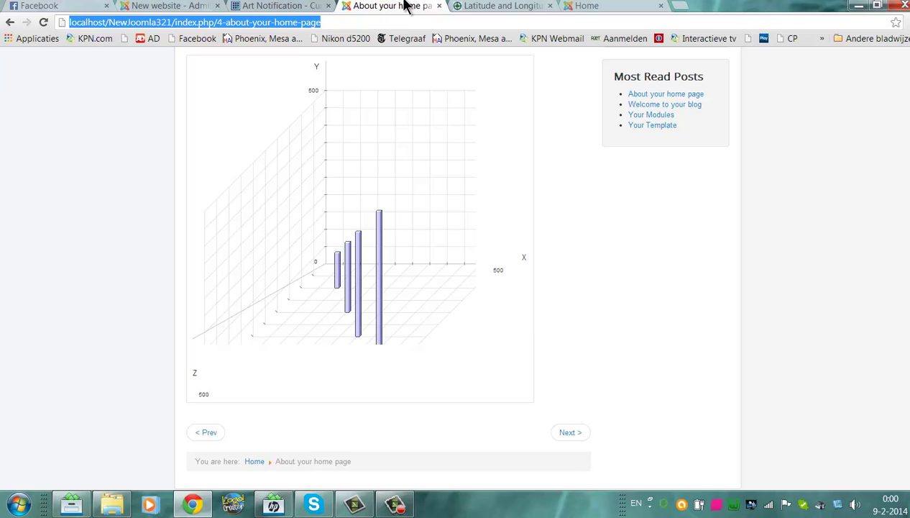
Save the "About your home page" article again and reload the site's home page to check its graph and notification
{"action": "left_click", "coordinate": [169, 6]}
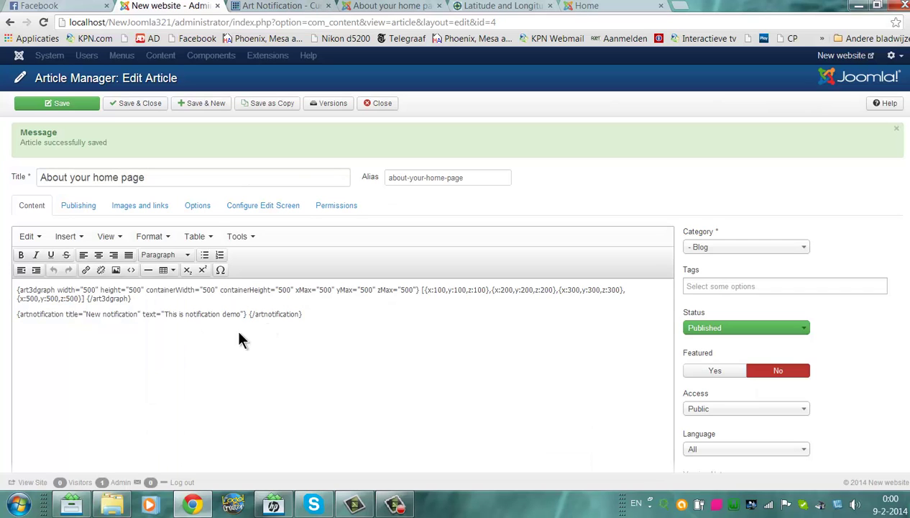
{"action": "left_click", "coordinate": [90, 107]}
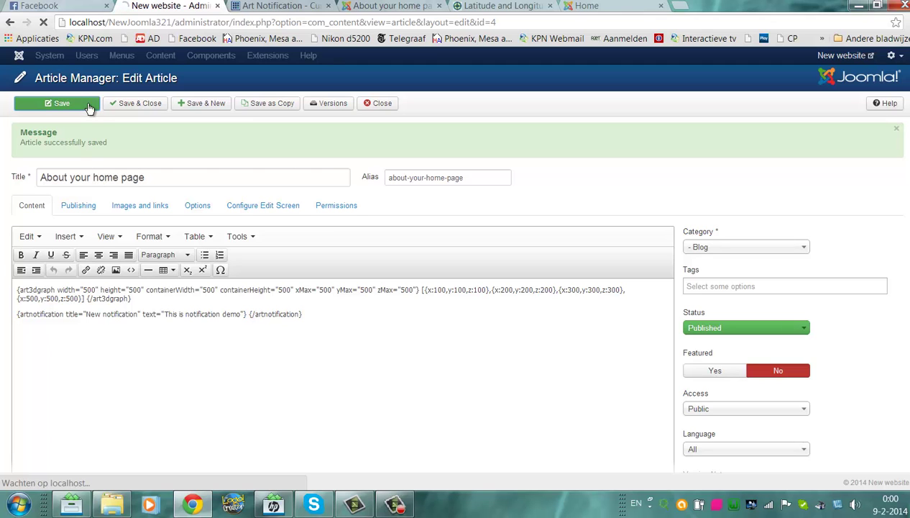
{"action": "left_click", "coordinate": [623, 6]}
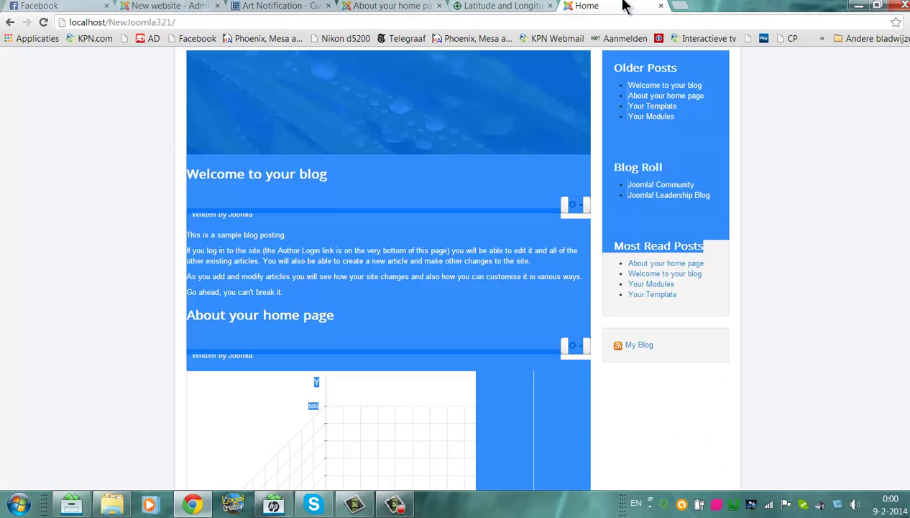
{"action": "left_click", "coordinate": [611, 22]}
{"action": "key", "text": "Return"}
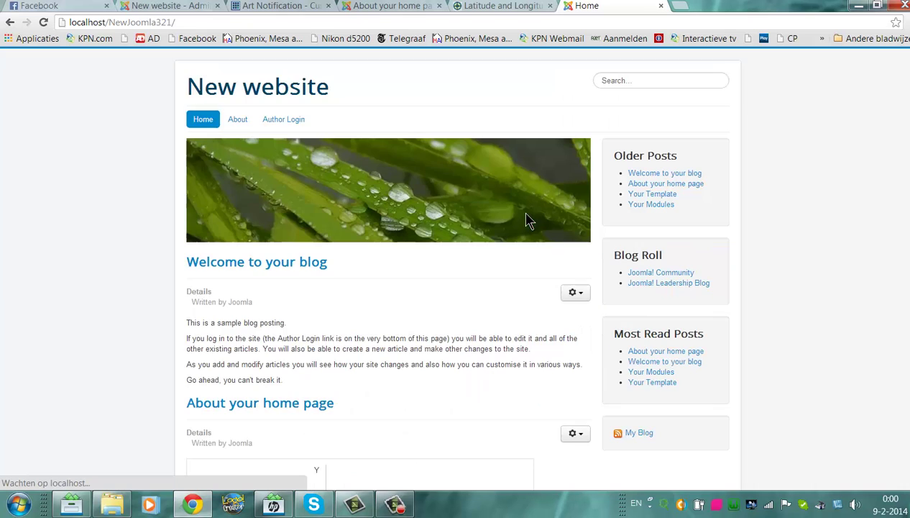
{"action": "scroll", "coordinate": [389, 288], "scroll_direction": "down", "scroll_amount": 8}
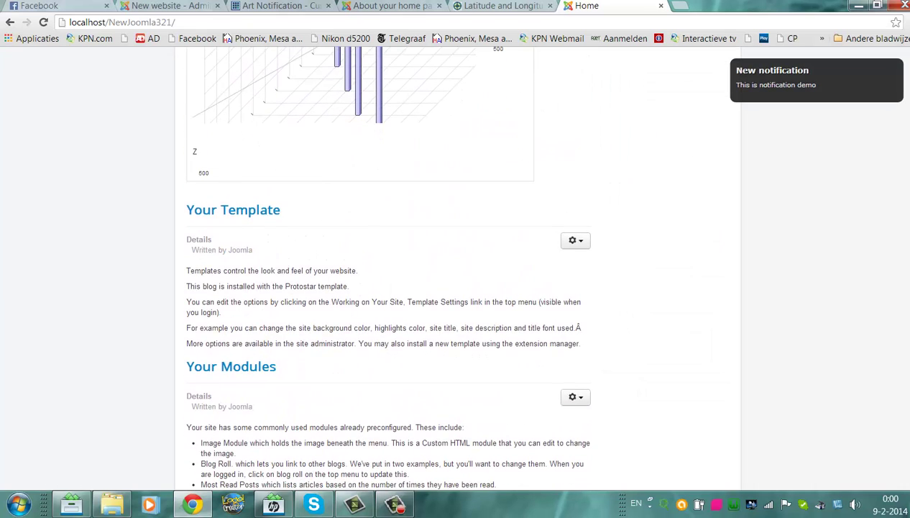
{"action": "scroll", "coordinate": [389, 288], "scroll_direction": "up", "scroll_amount": 5}
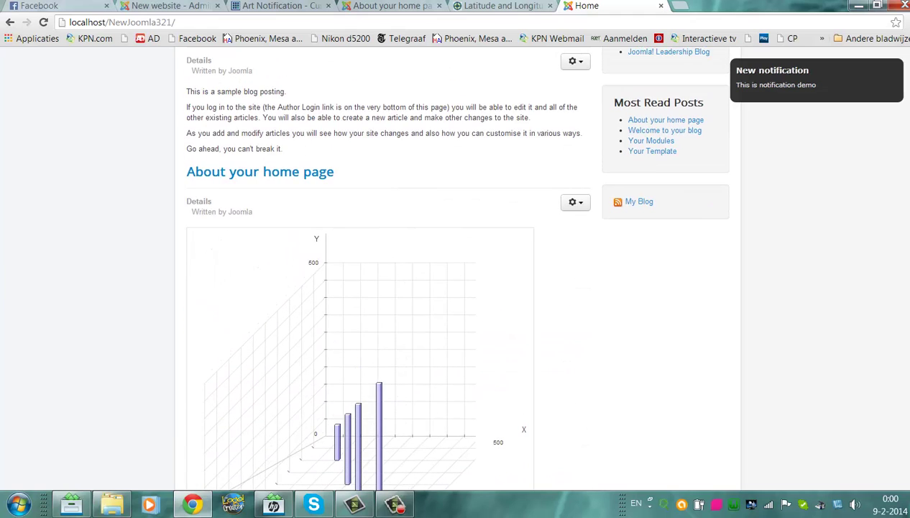
{"action": "scroll", "coordinate": [388, 288], "scroll_direction": "up", "scroll_amount": 1}
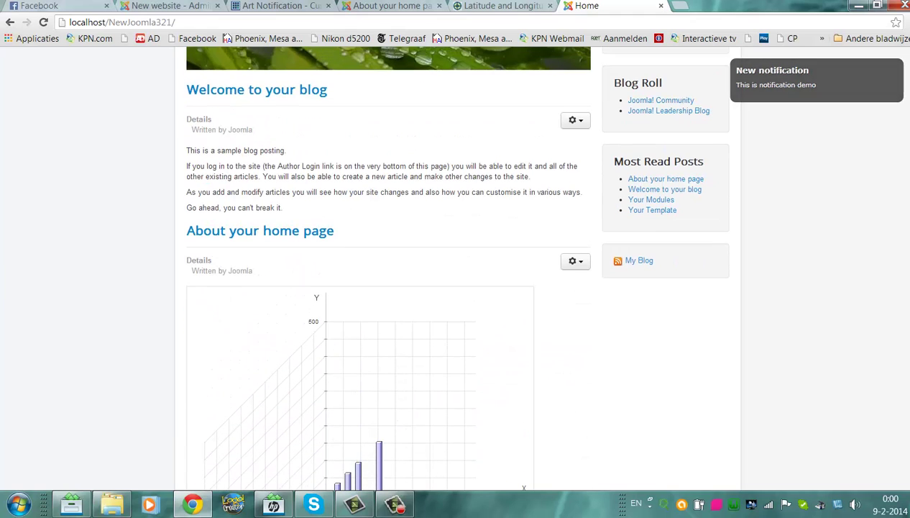
Try replacing the article's whole body with the Art Notification snippet directly in the visual editor
{"action": "left_click", "coordinate": [366, 5]}
{"action": "left_click", "coordinate": [160, 6]}
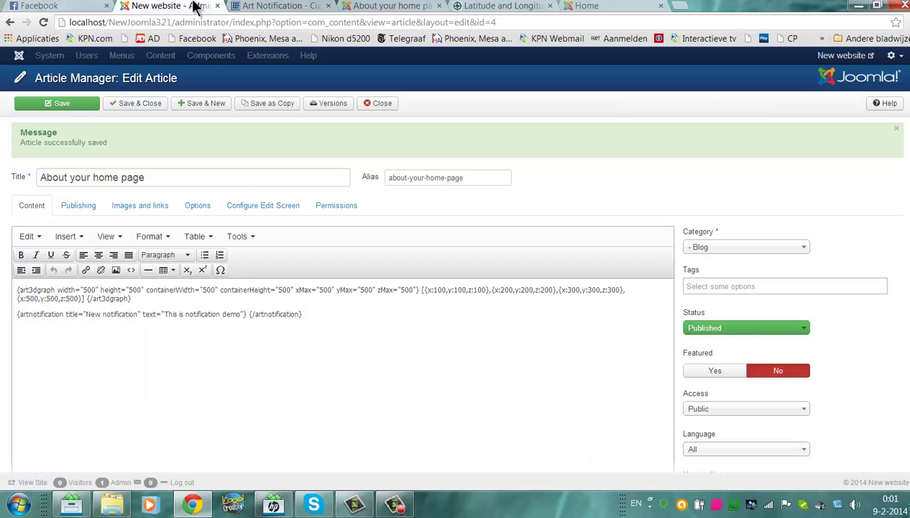
{"action": "left_click", "coordinate": [337, 347]}
{"action": "key", "text": "ctrl+a"}
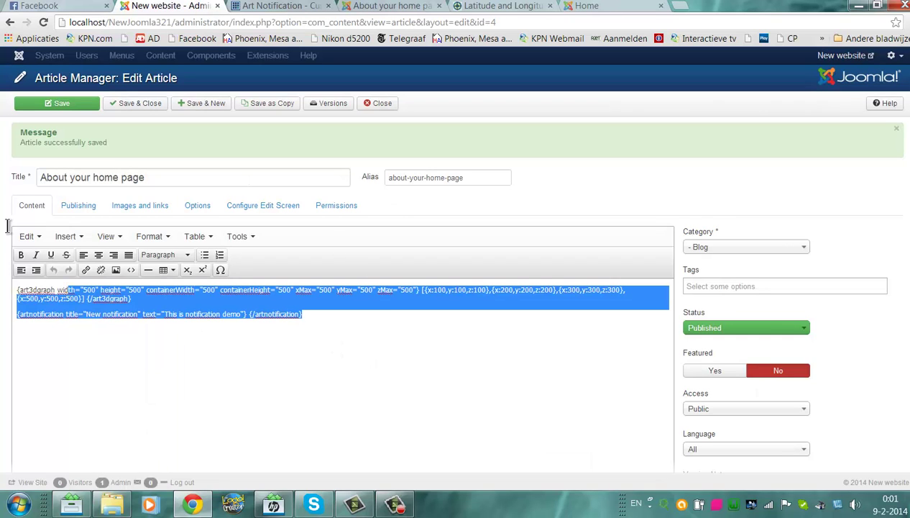
{"action": "key", "text": "Delete"}
{"action": "type", "text": "{artnotification title=\"New notification\" text=\"This is notification demo\"} {/artnotification}"}
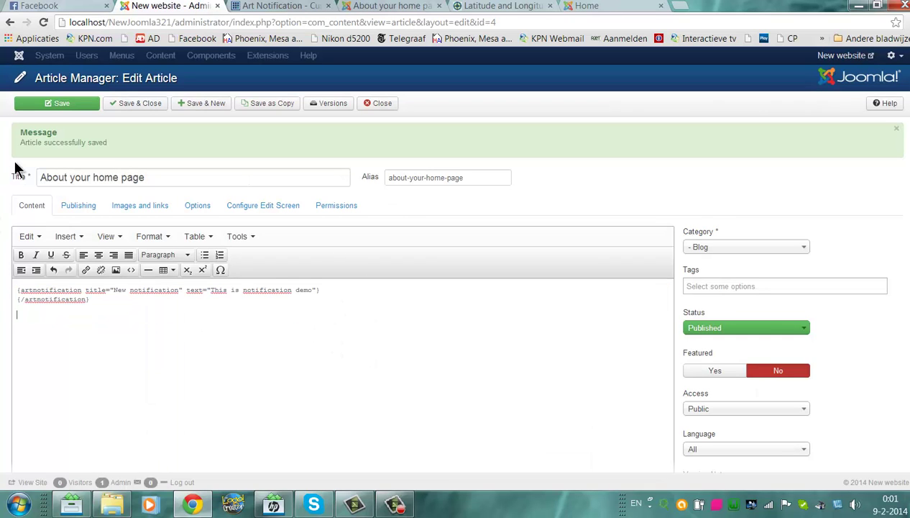
Replace the article's source code with {artnotification title="New notification" text="This is notification demo"} {/artnotification} and save the article
{"action": "left_click", "coordinate": [130, 272]}
{"action": "left_click_drag", "start_coordinate": [315, 175], "coordinate": [358, 207]}
{"action": "key", "text": "ctrl+a"}
{"action": "key", "text": "Delete"}
{"action": "type", "text": "{artnotification title=\"New notification\" text=\"This is notification demo\"} {/artnotification}"}
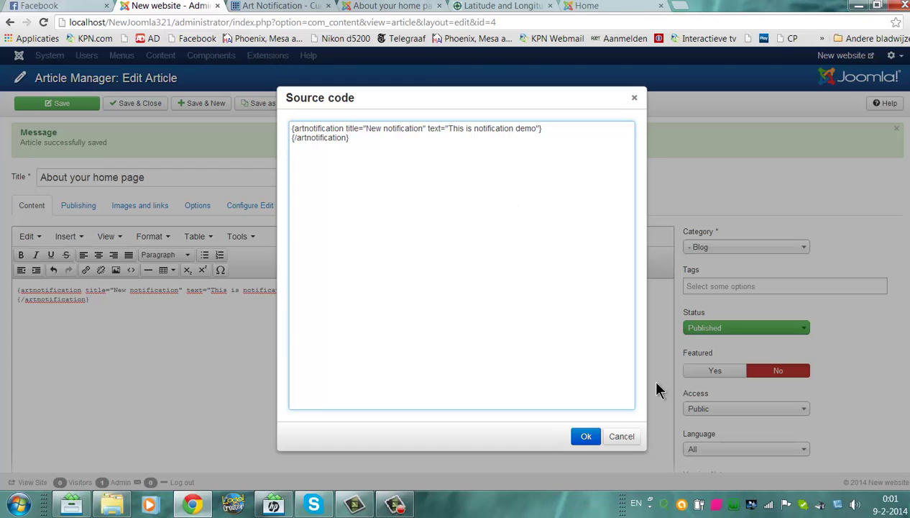
{"action": "left_click", "coordinate": [584, 437]}
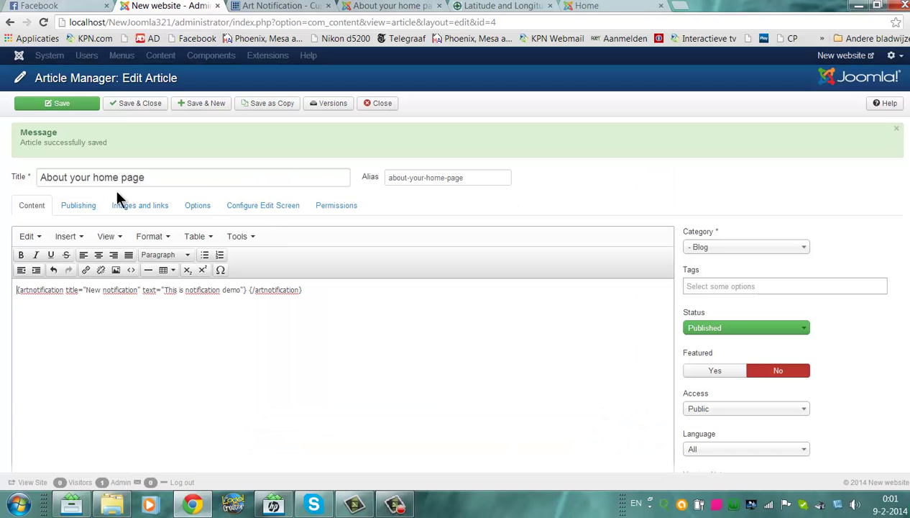
{"action": "left_click", "coordinate": [49, 106]}
Reload the site's home page and close the demo notification
{"action": "left_click", "coordinate": [615, 5]}
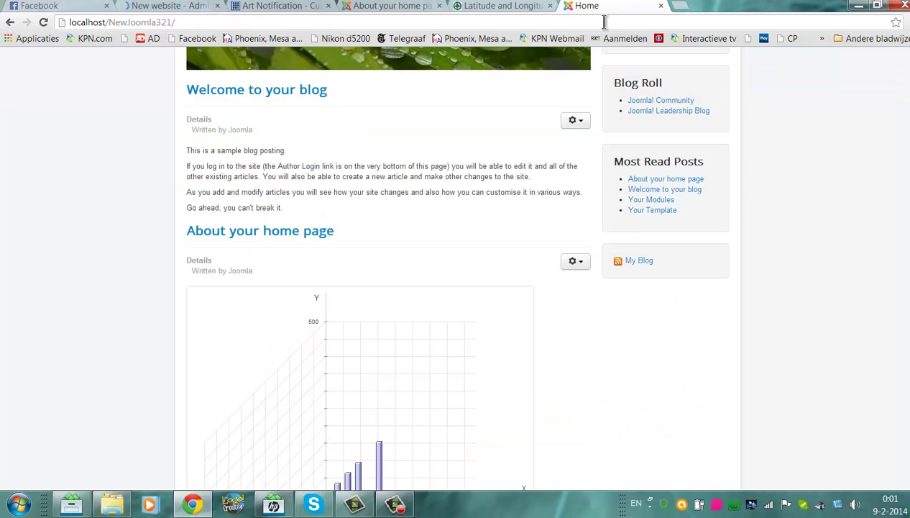
{"action": "left_click", "coordinate": [604, 21]}
{"action": "key", "text": "Return"}
{"action": "mouse_move", "coordinate": [796, 73]}
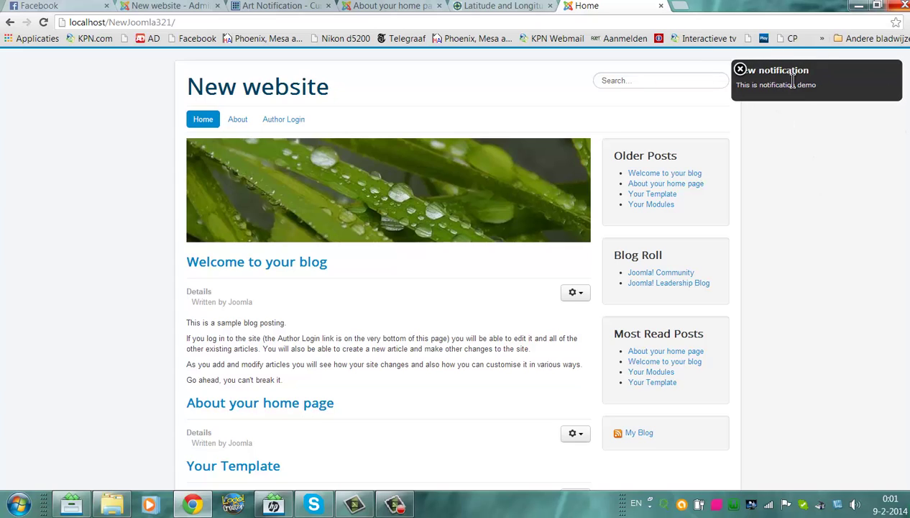
{"action": "left_click", "coordinate": [740, 70]}
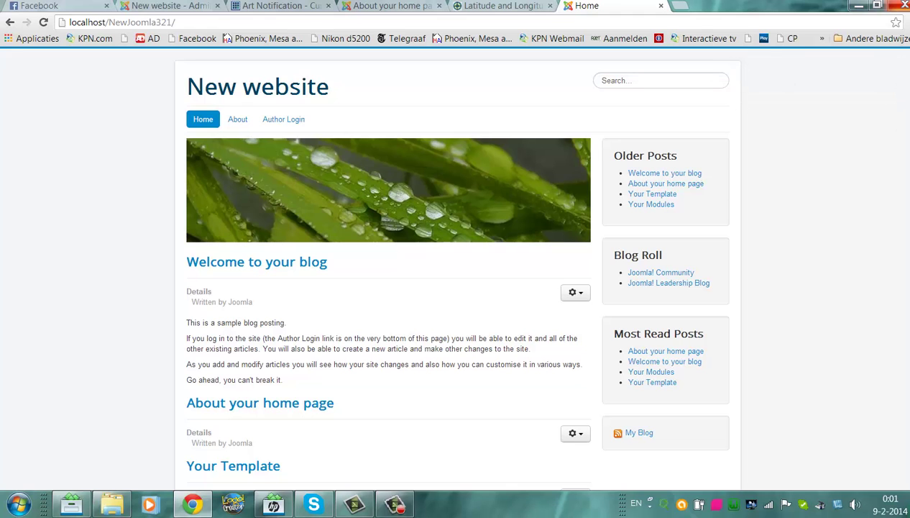
Look over the home page and reload it to show the notification again
{"action": "scroll", "coordinate": [740, 72], "scroll_direction": "down", "scroll_amount": 6}
{"action": "scroll", "coordinate": [457, 266], "scroll_direction": "up", "scroll_amount": 6}
{"action": "left_click", "coordinate": [348, 23]}
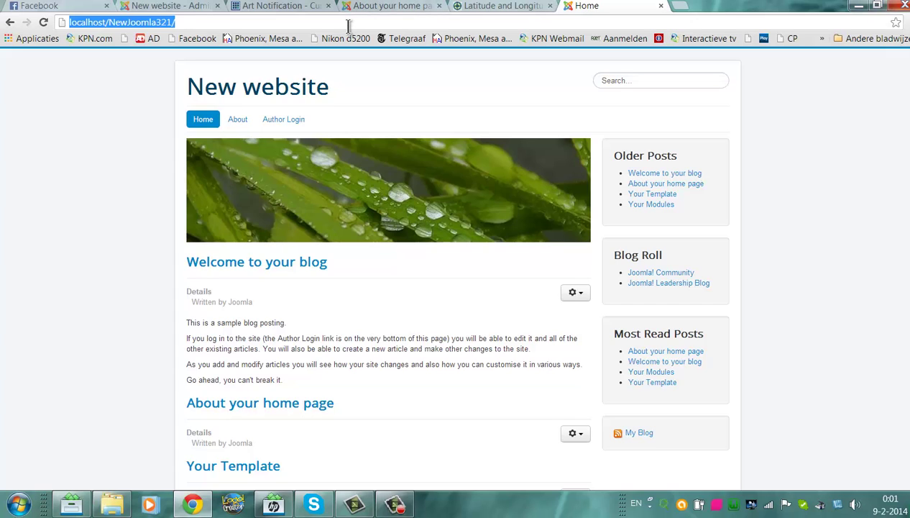
{"action": "key", "text": "Return"}
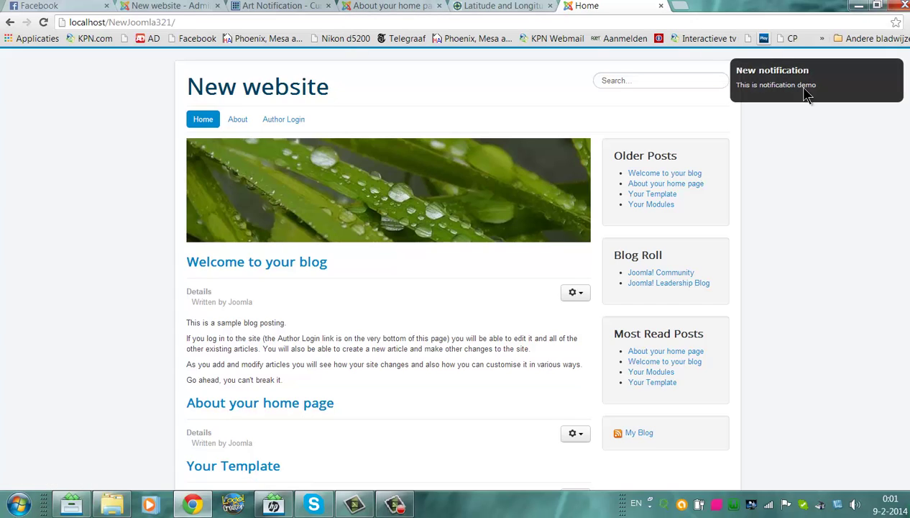
{"action": "mouse_move", "coordinate": [798, 97]}
Open the Art Context Menu page of the Art Data documentation and copy its full usage code from {artcontextmenu} to {/artcontextmenu}
{"action": "left_click", "coordinate": [391, 6]}
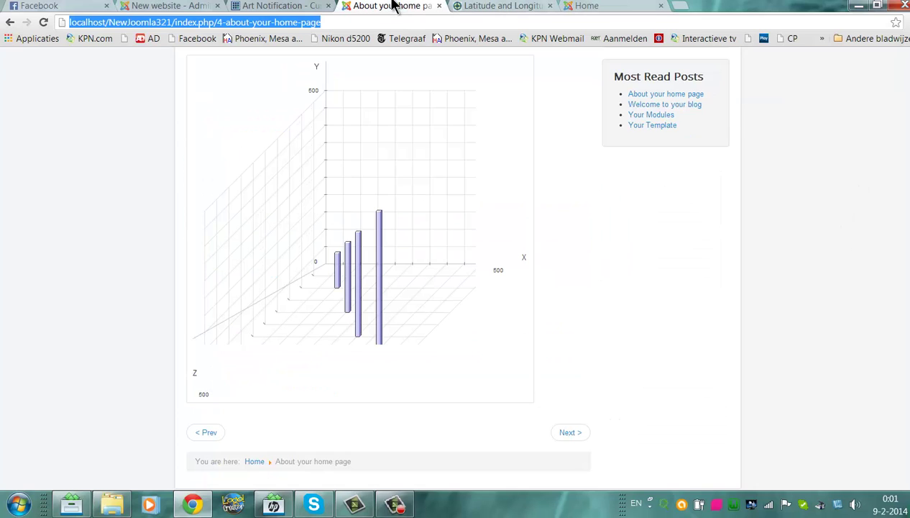
{"action": "left_click", "coordinate": [240, 6]}
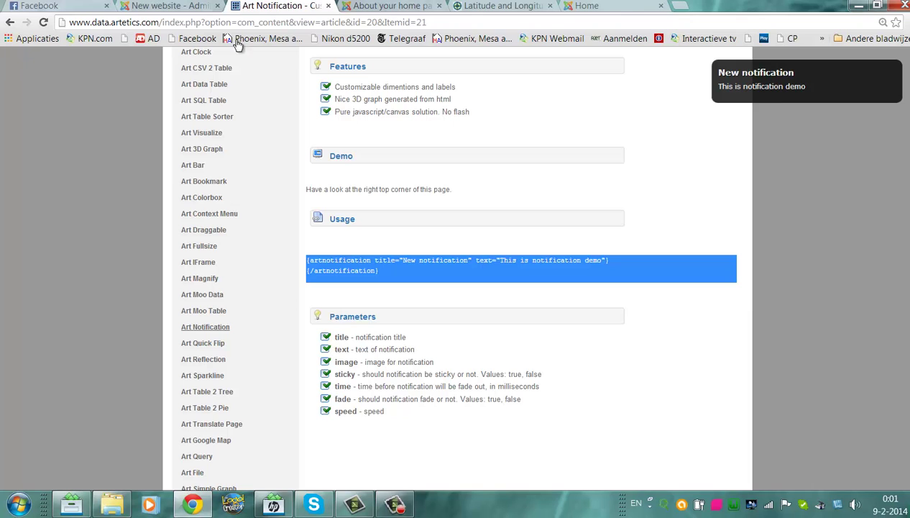
{"action": "left_click", "coordinate": [205, 213]}
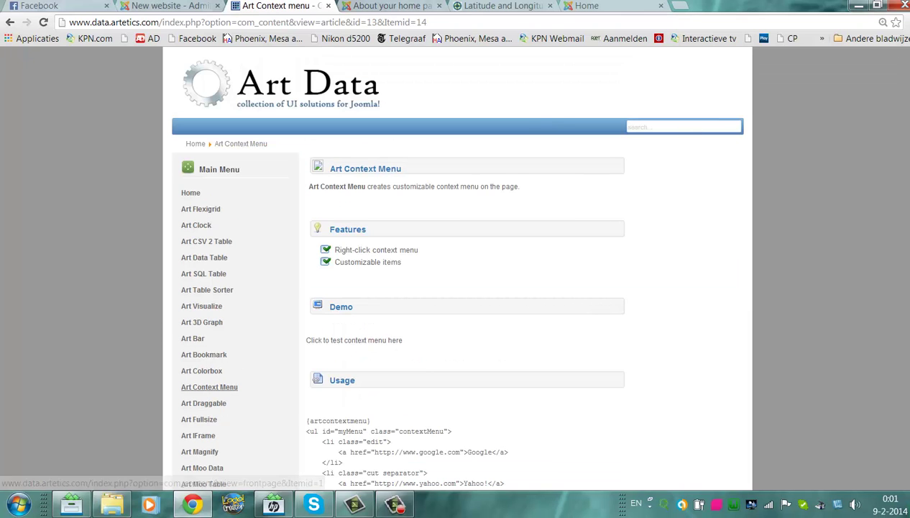
{"action": "scroll", "coordinate": [455, 273], "scroll_direction": "down", "scroll_amount": 4}
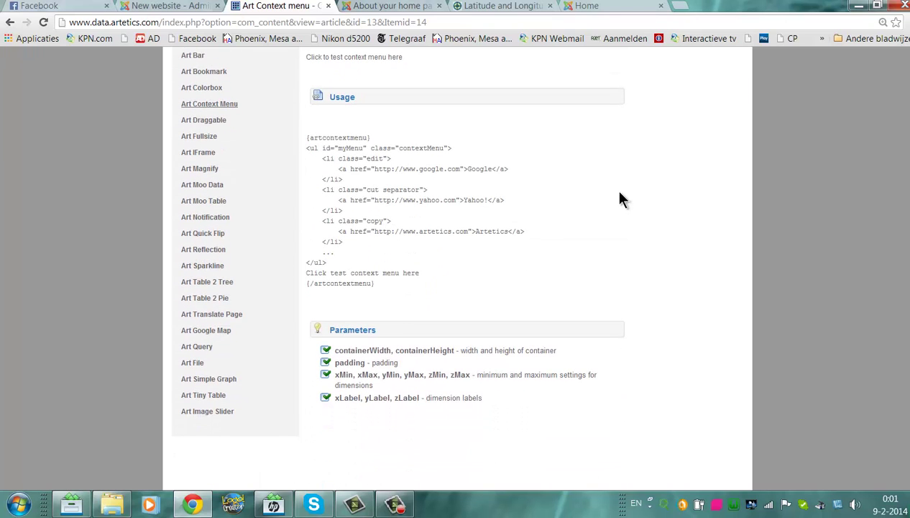
{"action": "left_click_drag", "start_coordinate": [394, 311], "coordinate": [311, 140]}
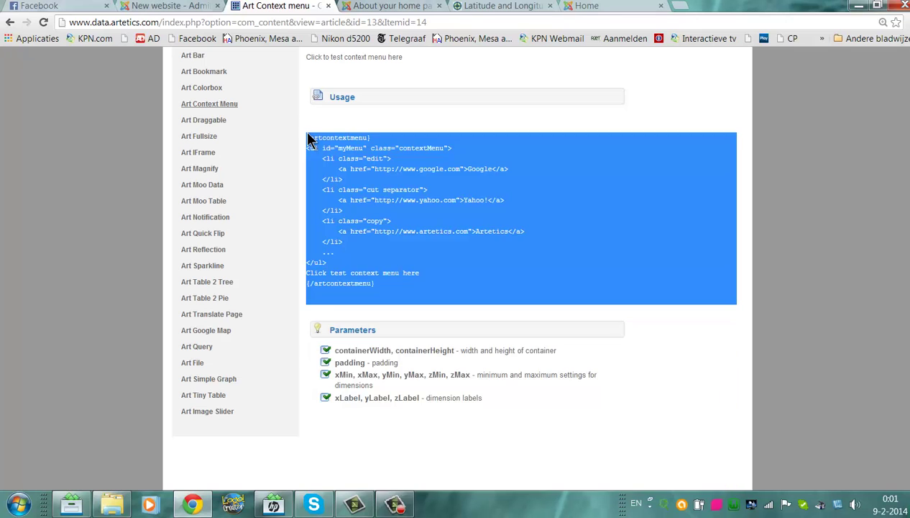
Replace the "About your home page" article's source code with the artcontextmenu snippet linking Google, Yahoo! and Artetics, and save the article
{"action": "left_click", "coordinate": [382, 6]}
{"action": "left_click", "coordinate": [191, 5]}
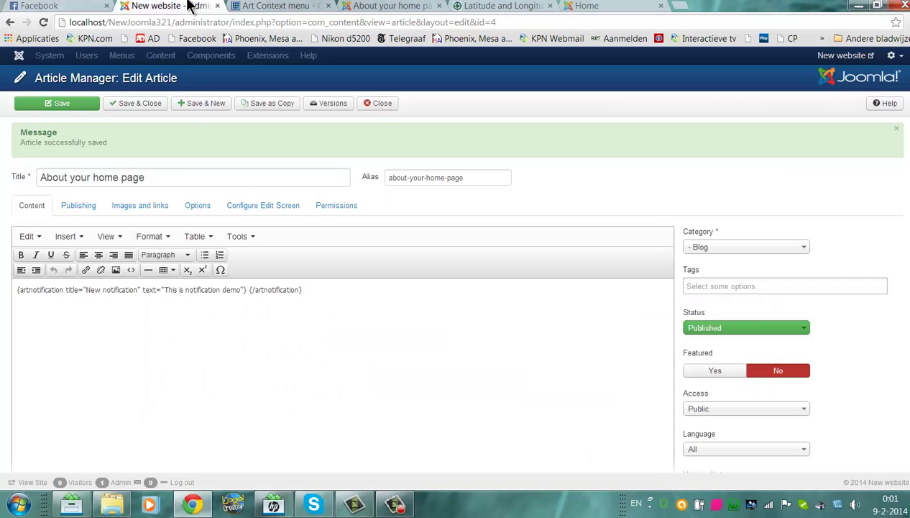
{"action": "left_click", "coordinate": [131, 271]}
{"action": "left_click_drag", "start_coordinate": [484, 313], "coordinate": [215, 141]}
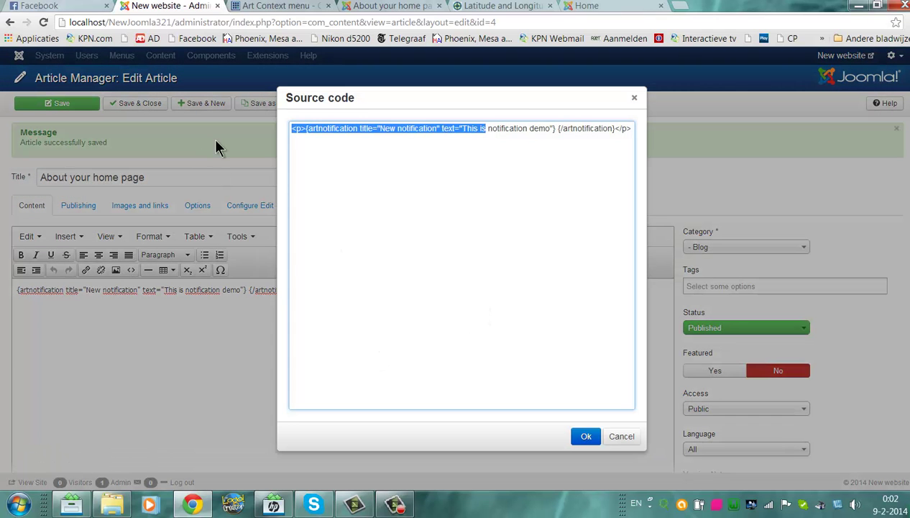
{"action": "key", "text": "ctrl+a"}
{"action": "key", "text": "Delete"}
{"action": "type", "text": "{artcontextmenu} <ul id=\"myMenu\" class=\"contextMenu\">   <li class=\"edit\">     <a href=\"http://www.google.com\">Google</a>   </li>   <li class=\"cut separator\">     <a href=\"http://www.yahoo.com\">Yahoo!</a>   </li>   <li class=\"copy\">     <a href=\"http://www.artetics.com\">Artetics</a>   </li>   <li>...</li> </ul> Click test context menu here {/artcontextmenu}"}
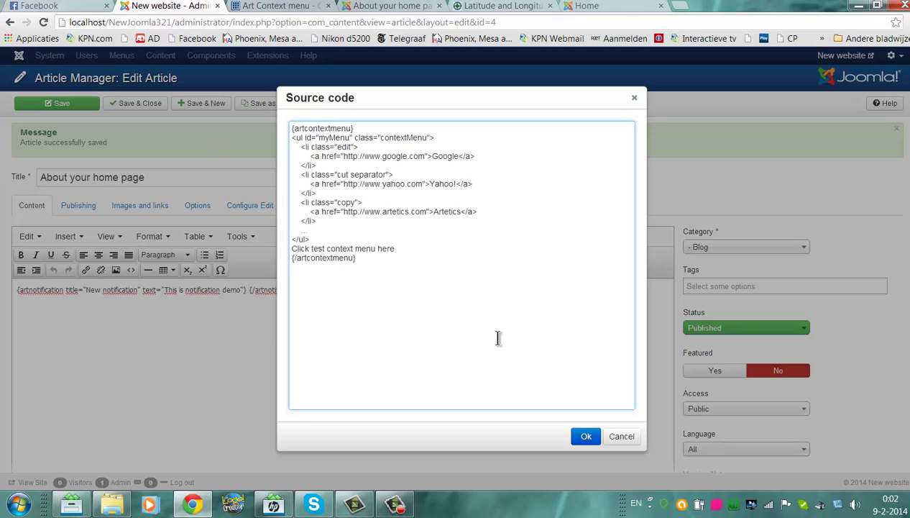
{"action": "left_click", "coordinate": [586, 435]}
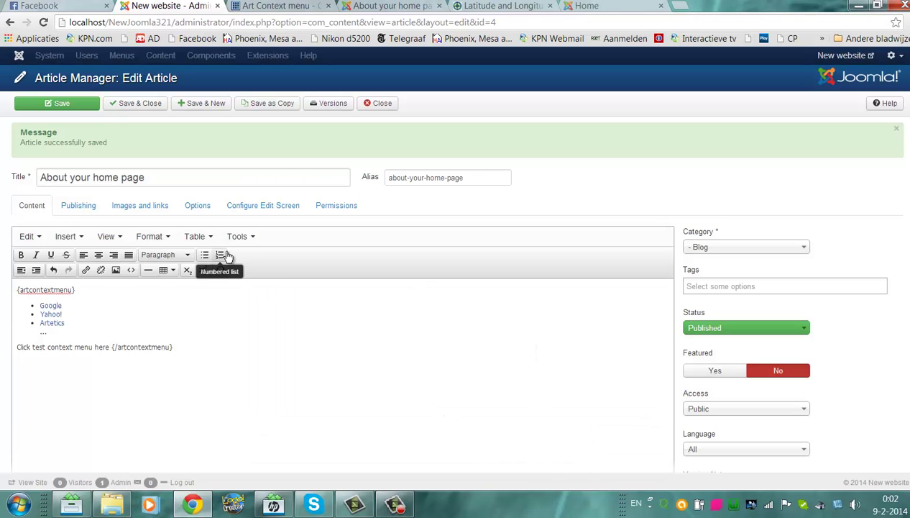
{"action": "left_click", "coordinate": [57, 108]}
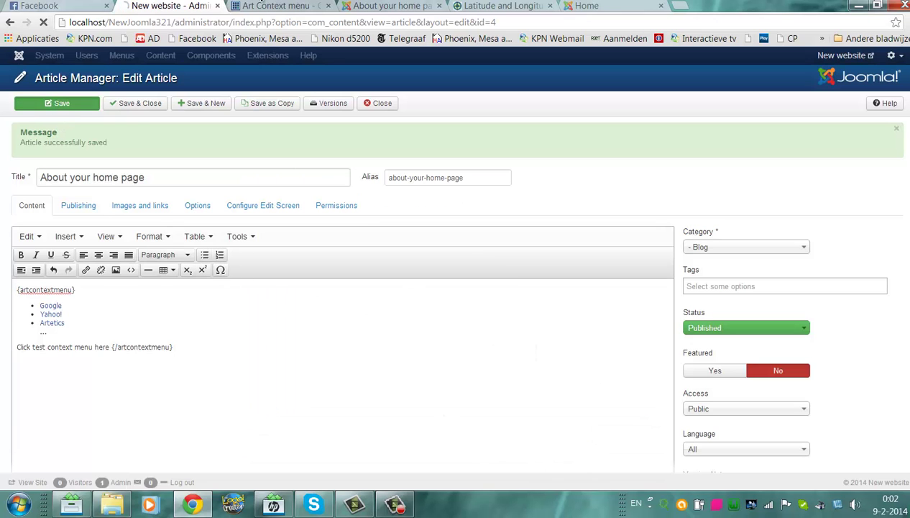
Reload the site's home page and check the context menu test text under "About your home page"
{"action": "left_click", "coordinate": [584, 7]}
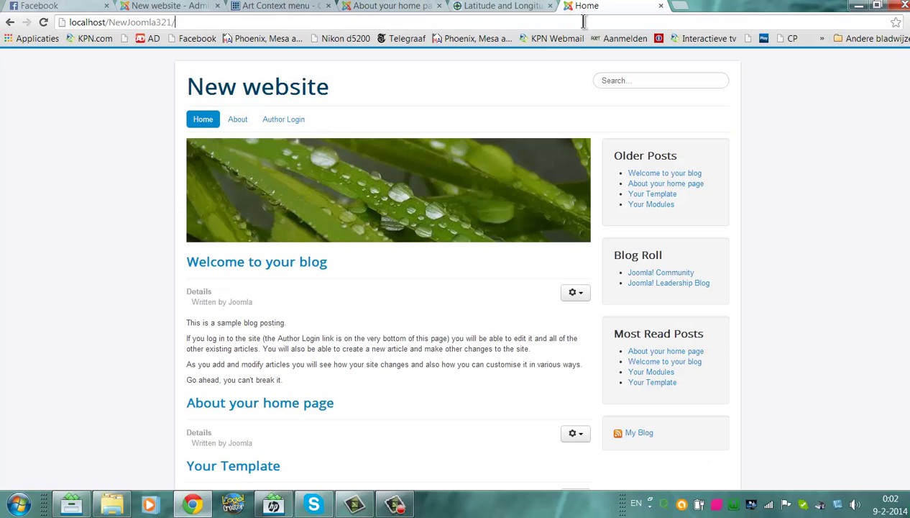
{"action": "key", "text": "Return"}
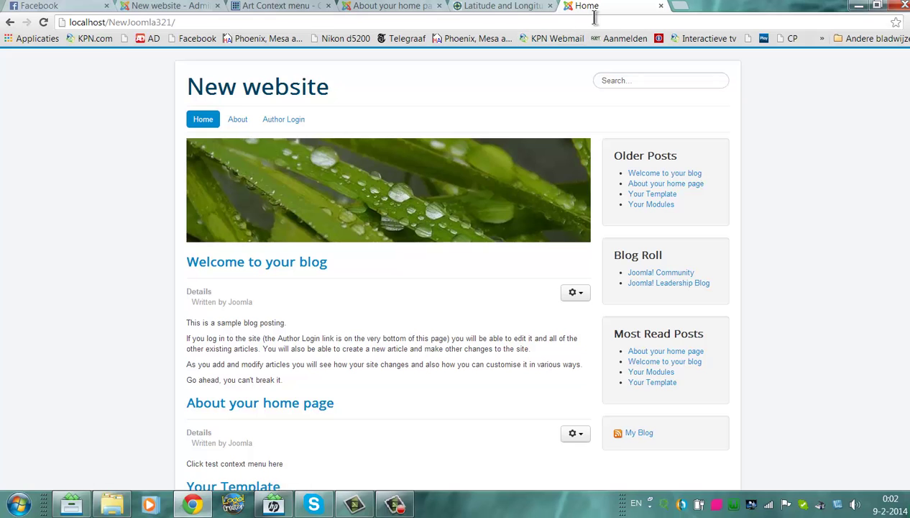
{"action": "scroll", "coordinate": [388, 287], "scroll_direction": "down", "scroll_amount": 5}
{"action": "scroll", "coordinate": [388, 287], "scroll_direction": "up", "scroll_amount": 3}
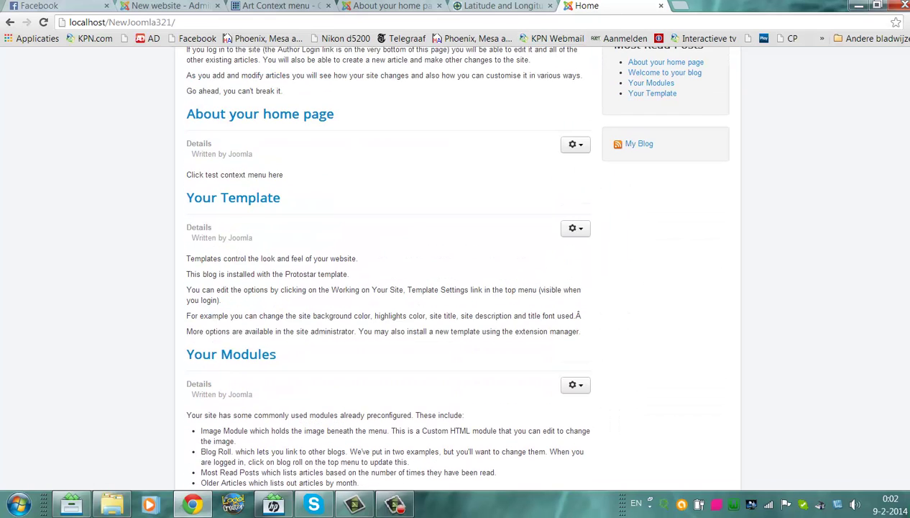
Test the "Click test context menu here" text under "About your home page" on the site's home page
{"action": "scroll", "coordinate": [388, 288], "scroll_direction": "down", "scroll_amount": 1}
{"action": "scroll", "coordinate": [388, 287], "scroll_direction": "up", "scroll_amount": 1}
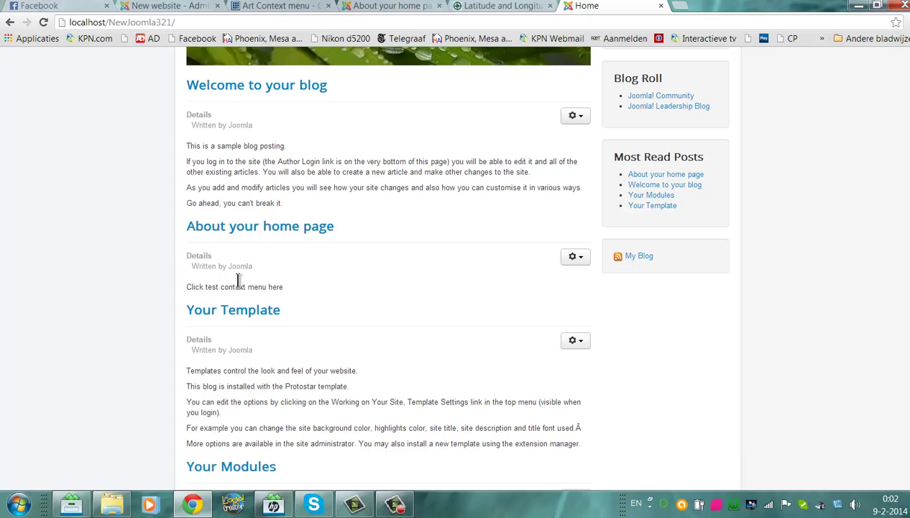
{"action": "left_click_drag", "start_coordinate": [219, 287], "coordinate": [204, 286]}
{"action": "left_click", "coordinate": [348, 291]}
{"action": "scroll", "coordinate": [843, 213], "scroll_direction": "up", "scroll_amount": 3}
{"action": "scroll", "coordinate": [456, 273], "scroll_direction": "down", "scroll_amount": 3}
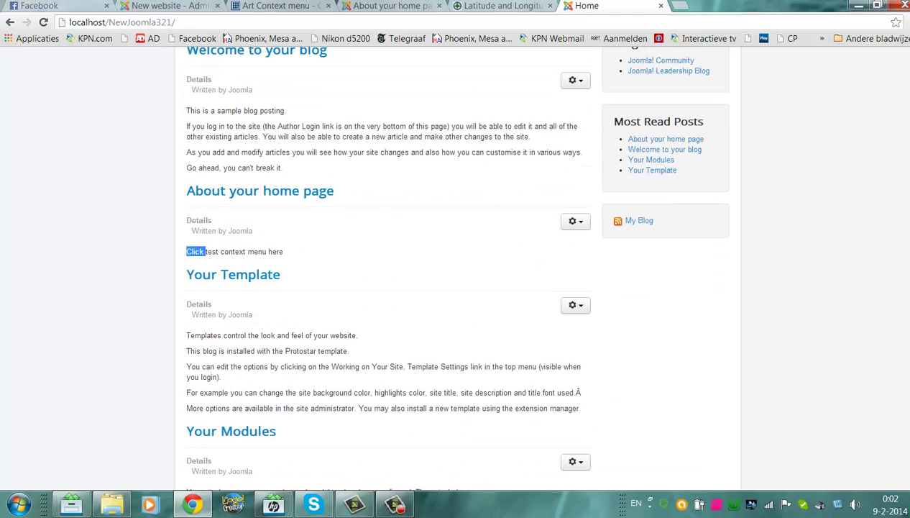
{"action": "mouse_move", "coordinate": [280, 253]}
{"action": "left_mouse_down"}
{"action": "mouse_move", "coordinate": [216, 249]}
{"action": "mouse_move", "coordinate": [276, 252]}
{"action": "left_mouse_up"}
{"action": "left_click", "coordinate": [195, 230]}
{"action": "left_click", "coordinate": [219, 253]}
Replace the "About your home page" article's source code with the copied artcontextmenu snippet again and save the article
{"action": "left_click", "coordinate": [379, 5]}
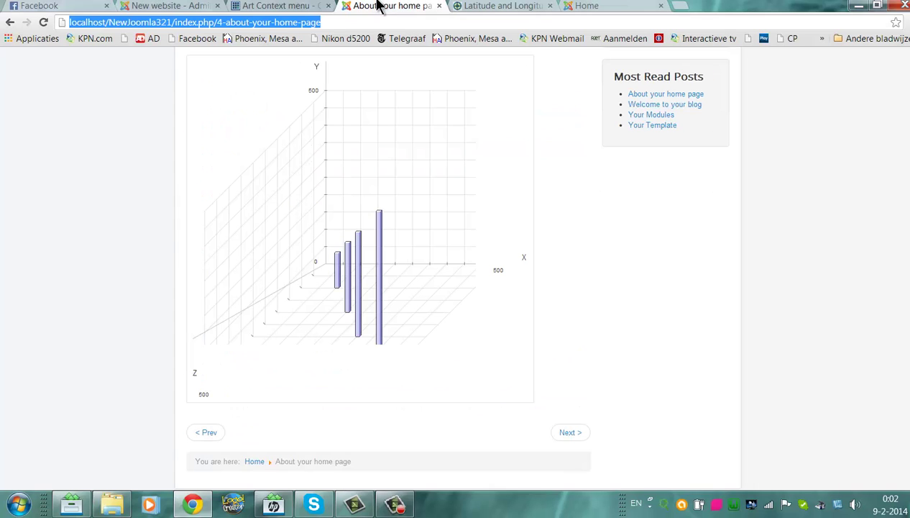
{"action": "left_click", "coordinate": [280, 6]}
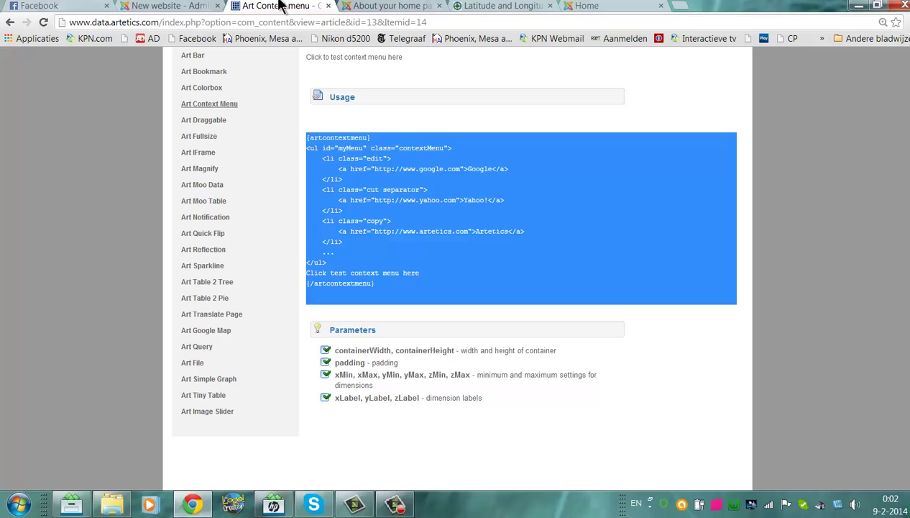
{"action": "left_click", "coordinate": [205, 5]}
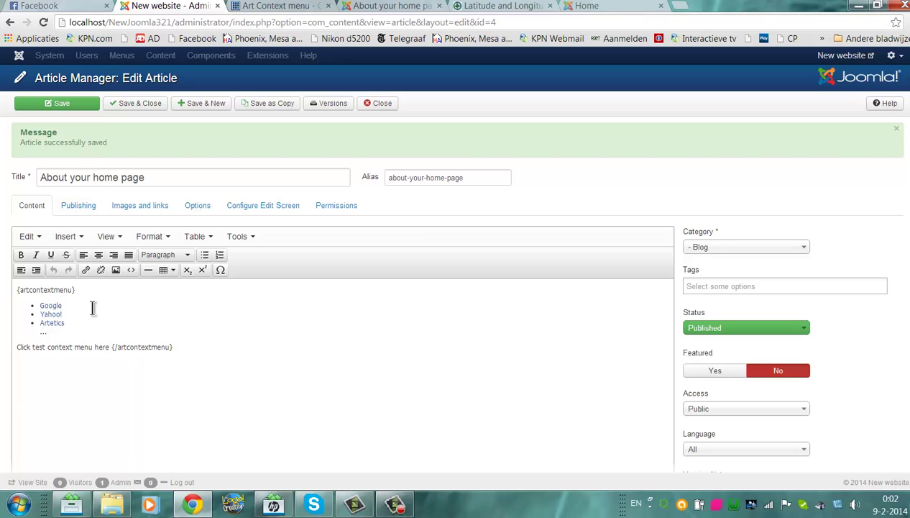
{"action": "left_click", "coordinate": [131, 269]}
{"action": "key", "text": "ctrl+a"}
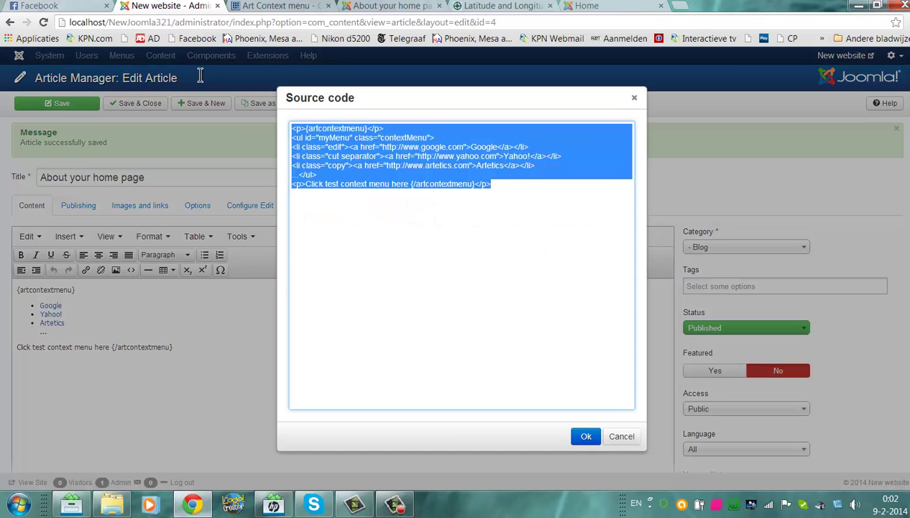
{"action": "key", "text": "Delete"}
{"action": "type", "text": "{artcontextmenu} <ul id=\"myMenu\" class=\"contextMenu\">     <li class=\"edit\">         <a href=\"http://www.google.com\">Google</a>     </li>     <li class=\"cut separator\">         <a href=\"http://www.yahoo.com\">Yahoo!</a>     </li>     <li class=\"copy\">         <a href=\"http://www.artetics.com\">Artetics</a>     </li>  </ul> Click test context menu here {/artcontextmenu}"}
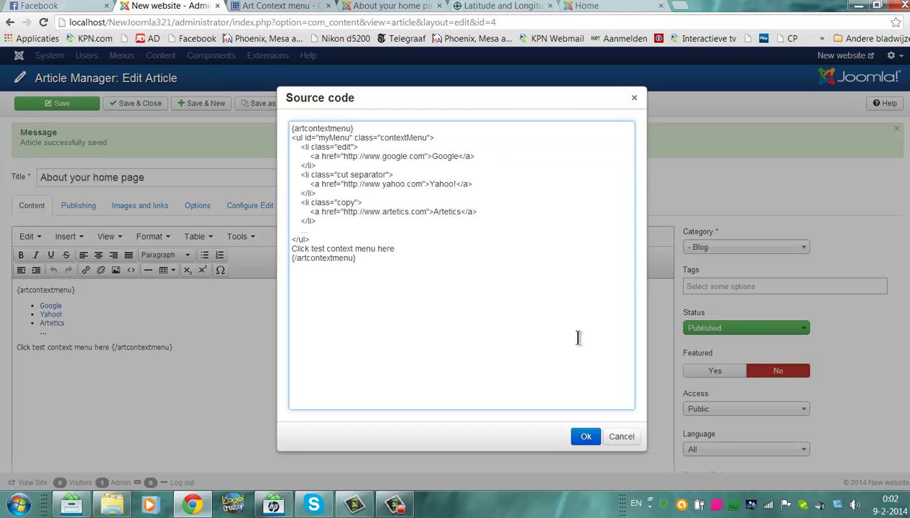
{"action": "left_click", "coordinate": [586, 436]}
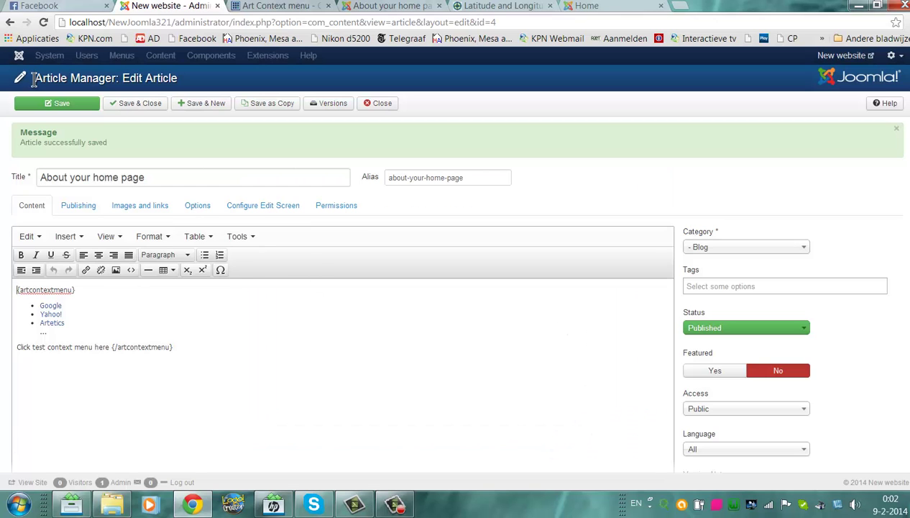
{"action": "left_click", "coordinate": [56, 106]}
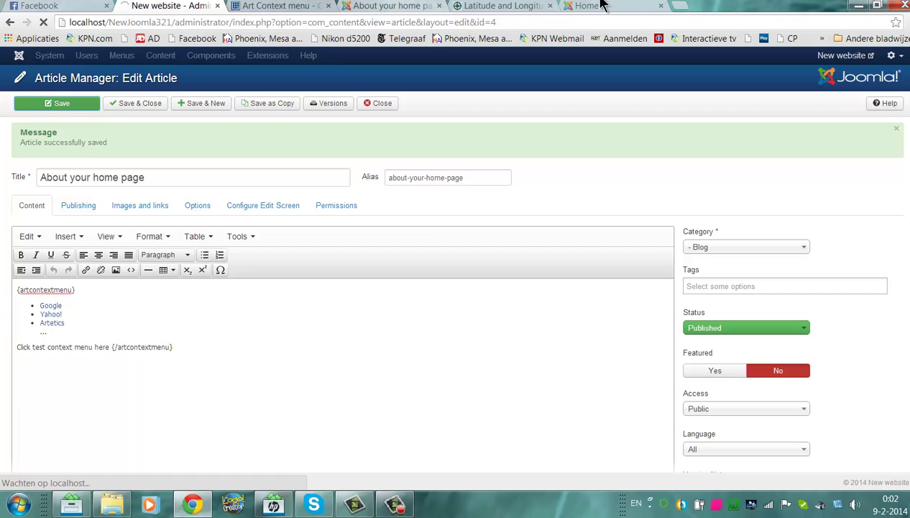
Reload the site's home page and check the context menu test text again
{"action": "left_click", "coordinate": [624, 7]}
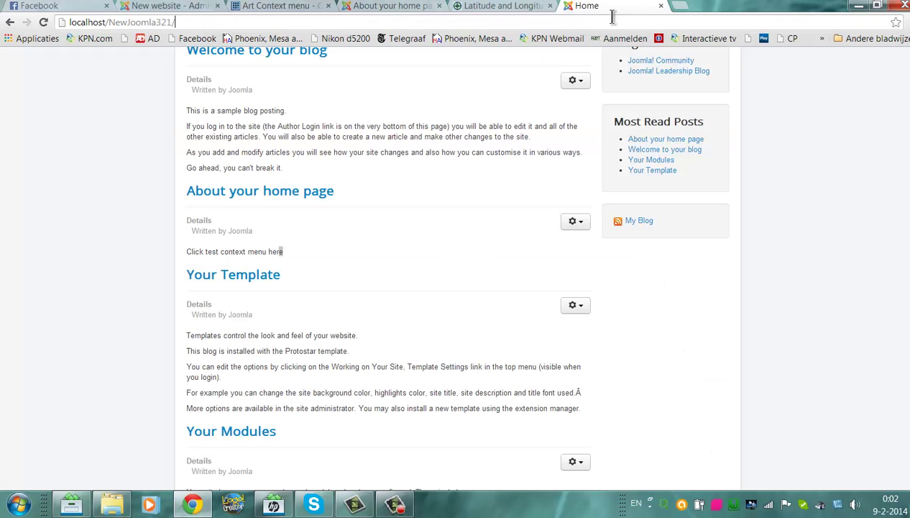
{"action": "key", "text": "Return"}
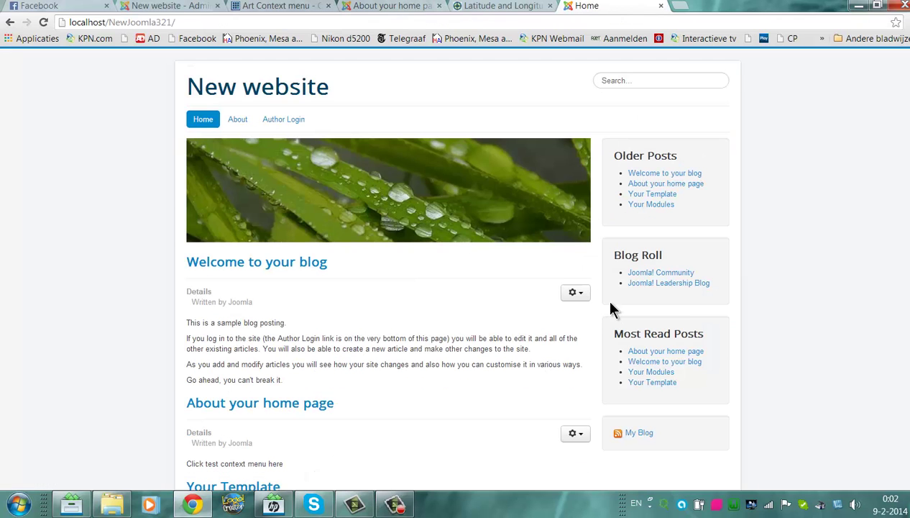
{"action": "scroll", "coordinate": [806, 245], "scroll_direction": "down", "scroll_amount": 3}
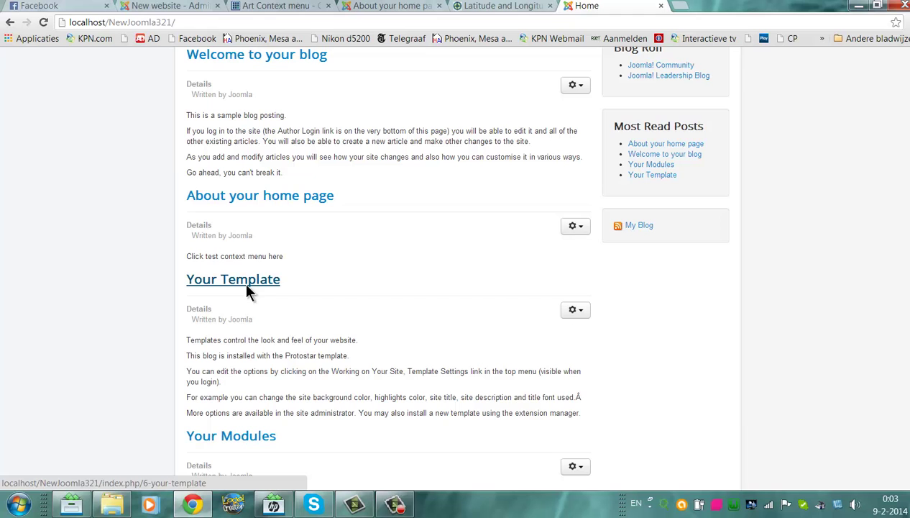
Open the "Your Template" article from the home page, look it over and return to the home page
{"action": "left_click", "coordinate": [246, 286]}
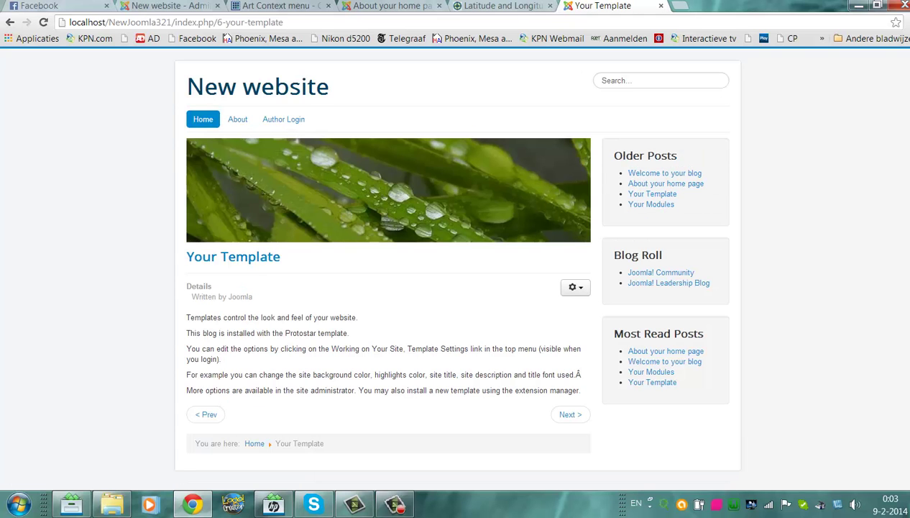
{"action": "left_click_drag", "start_coordinate": [360, 94], "coordinate": [708, 173]}
{"action": "scroll", "coordinate": [708, 174], "scroll_direction": "down", "scroll_amount": 1}
{"action": "left_click", "coordinate": [818, 212]}
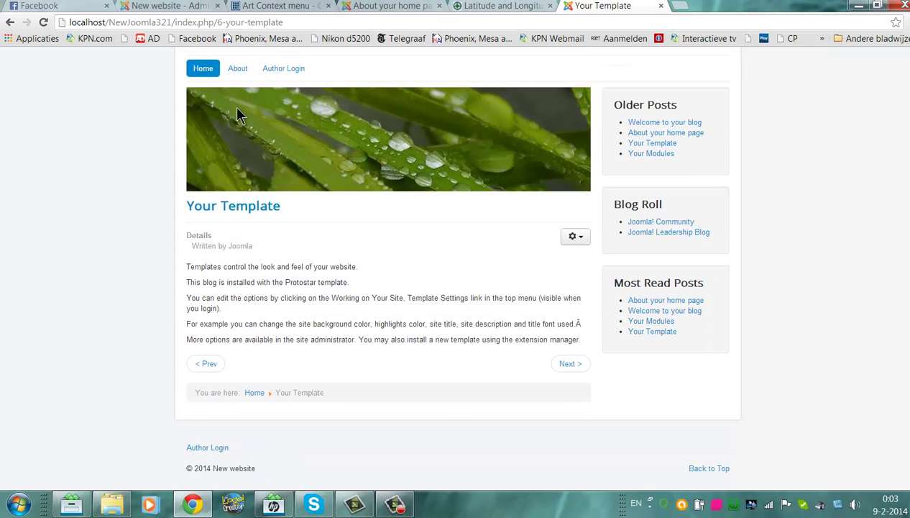
{"action": "left_click", "coordinate": [10, 22]}
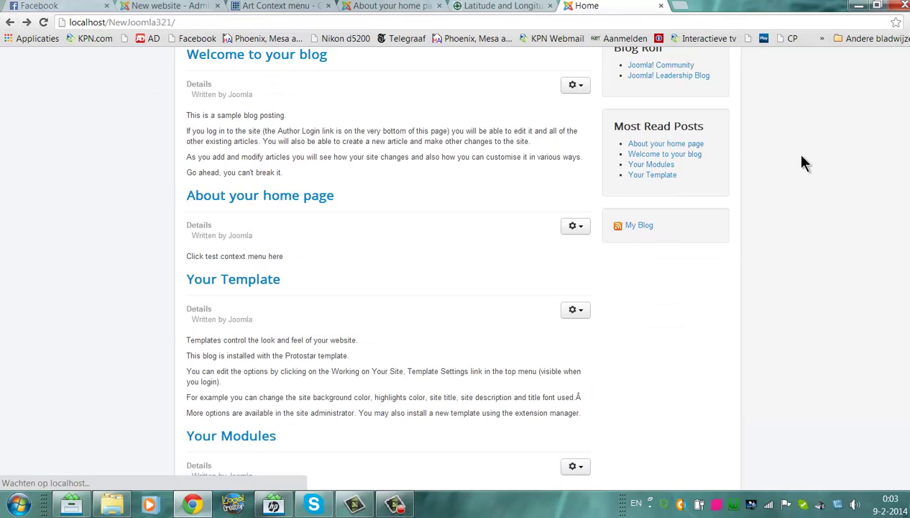
Open the options of the "About your home page" post and compare the post with its content in the article editor
{"action": "scroll", "coordinate": [388, 266], "scroll_direction": "down", "scroll_amount": 6}
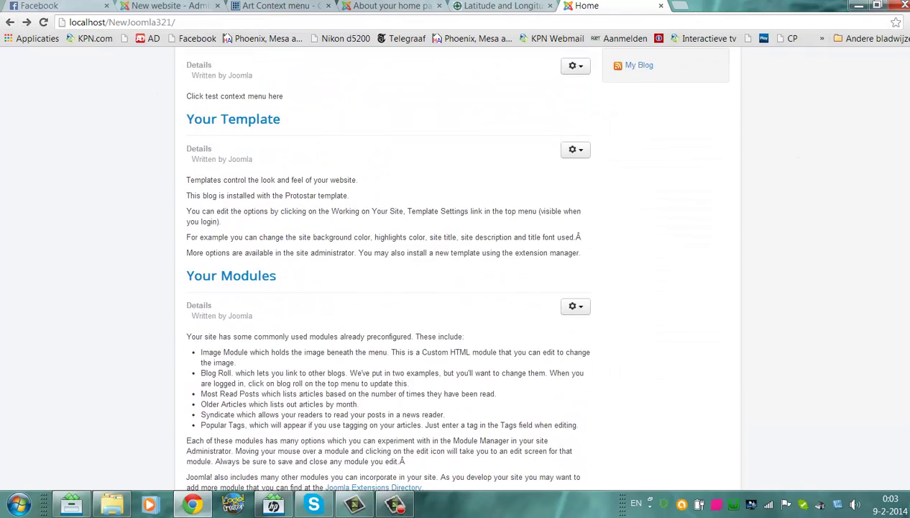
{"action": "scroll", "coordinate": [359, 292], "scroll_direction": "up", "scroll_amount": 5}
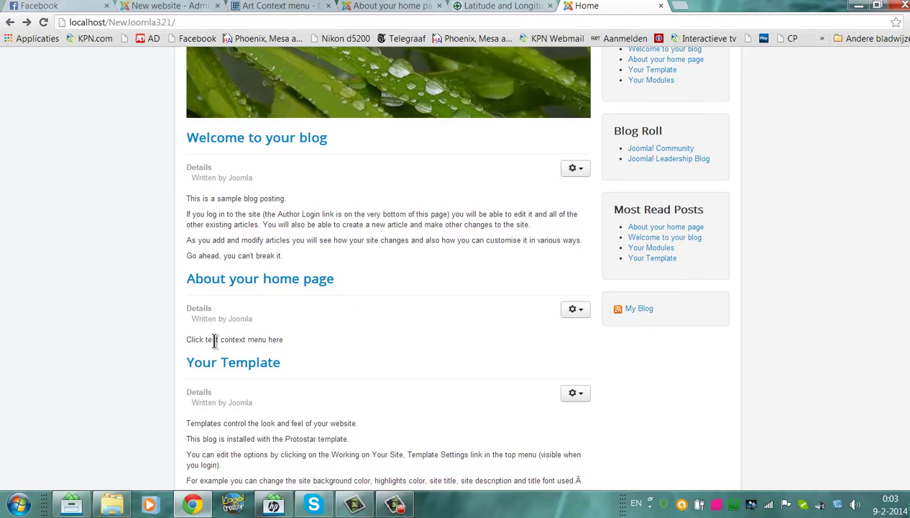
{"action": "left_click", "coordinate": [581, 317]}
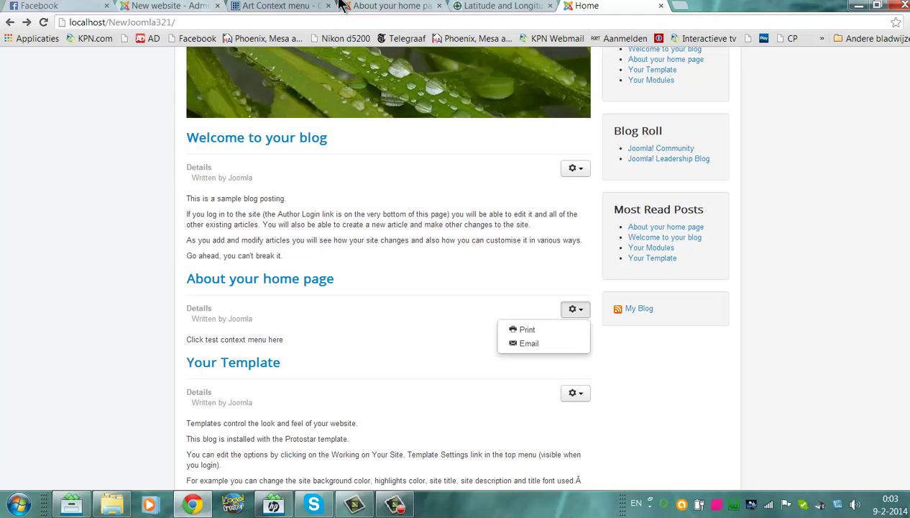
{"action": "left_click", "coordinate": [175, 5]}
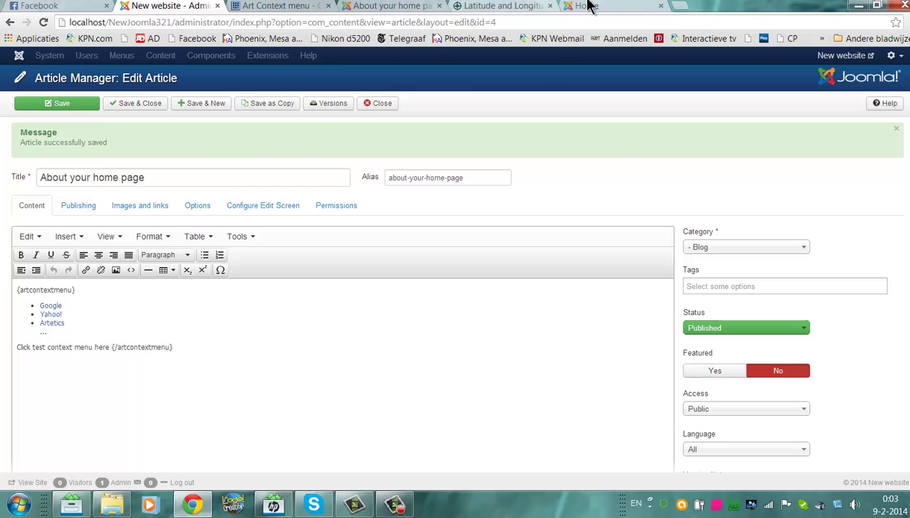
{"action": "left_click", "coordinate": [590, 6]}
{"action": "left_click_drag", "start_coordinate": [289, 311], "coordinate": [295, 404]}
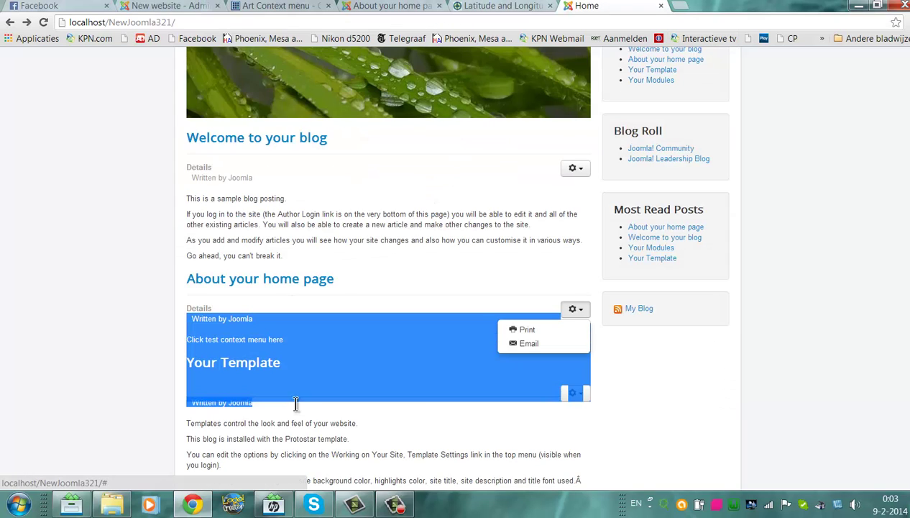
View the "Your Template" article once more and go back to the home page
{"action": "left_click", "coordinate": [259, 373]}
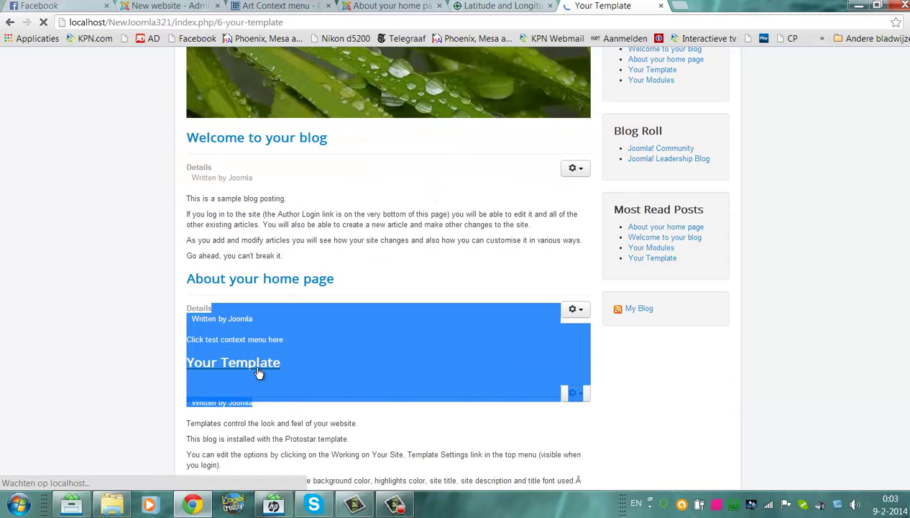
{"action": "scroll", "coordinate": [460, 258], "scroll_direction": "down", "scroll_amount": 2}
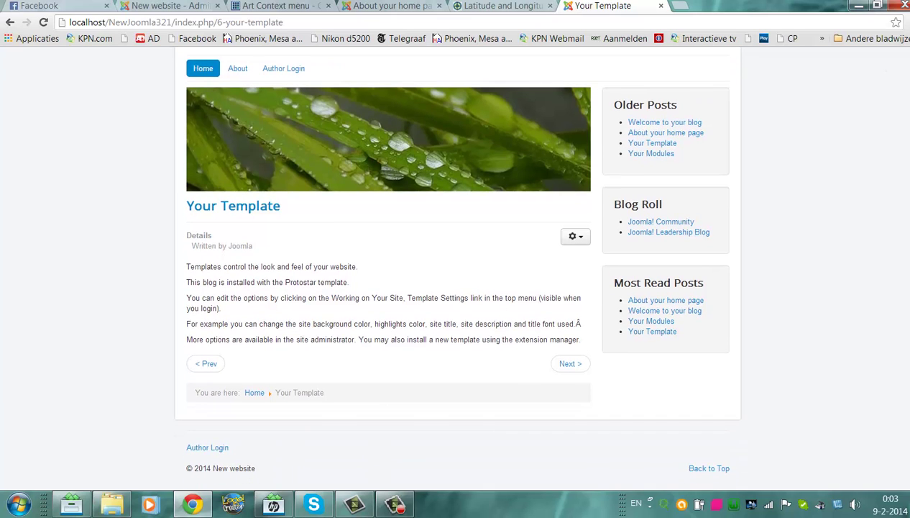
{"action": "left_click", "coordinate": [10, 22]}
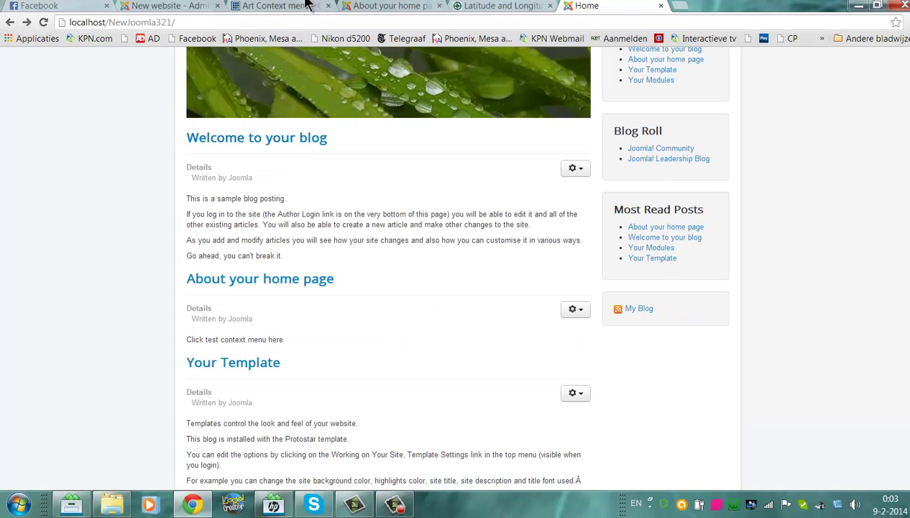
Delete all source code from the "About your home page" article in the Joomla editor and apply the empty content
{"action": "left_click", "coordinate": [180, 6]}
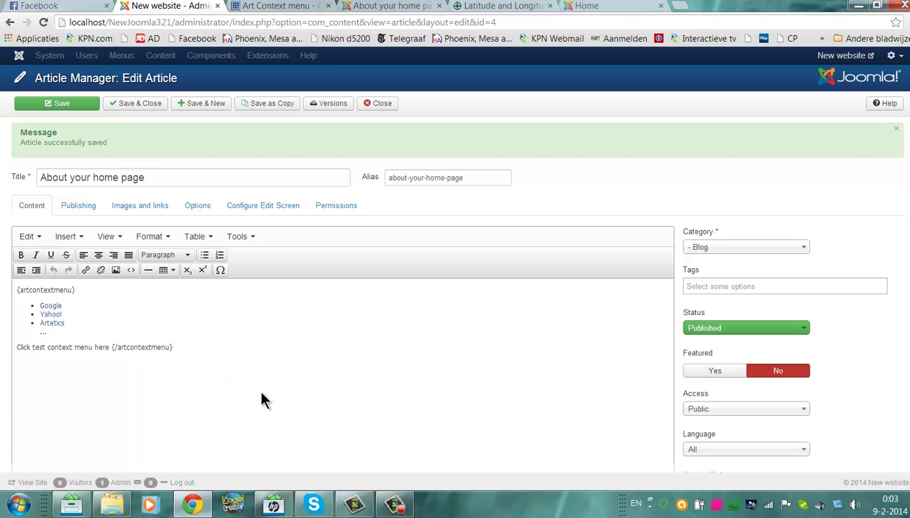
{"action": "key", "text": "ctrl+a"}
{"action": "left_click", "coordinate": [130, 269]}
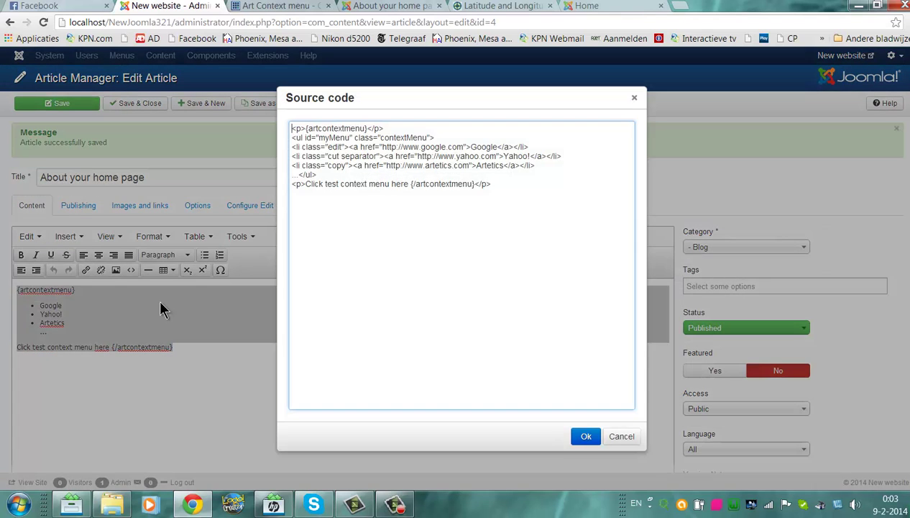
{"action": "key", "text": "ctrl+a"}
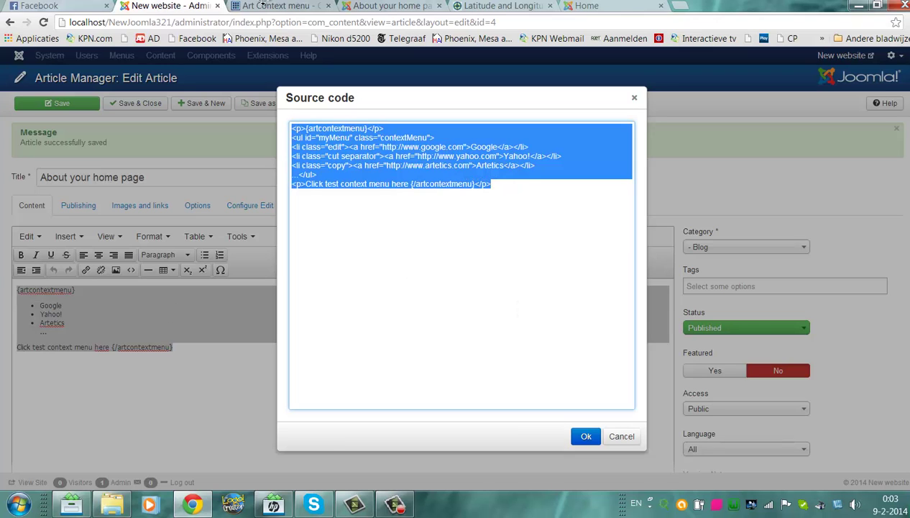
{"action": "key", "text": "Delete"}
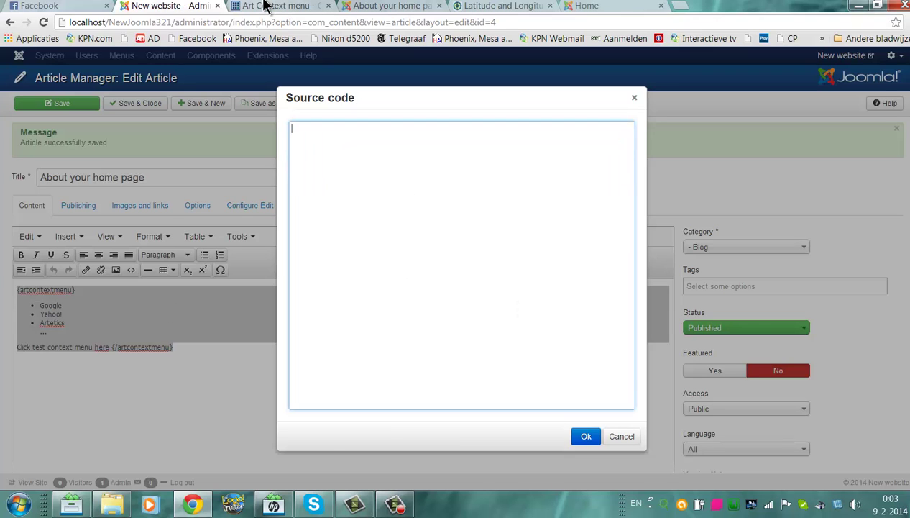
{"action": "left_click", "coordinate": [588, 436]}
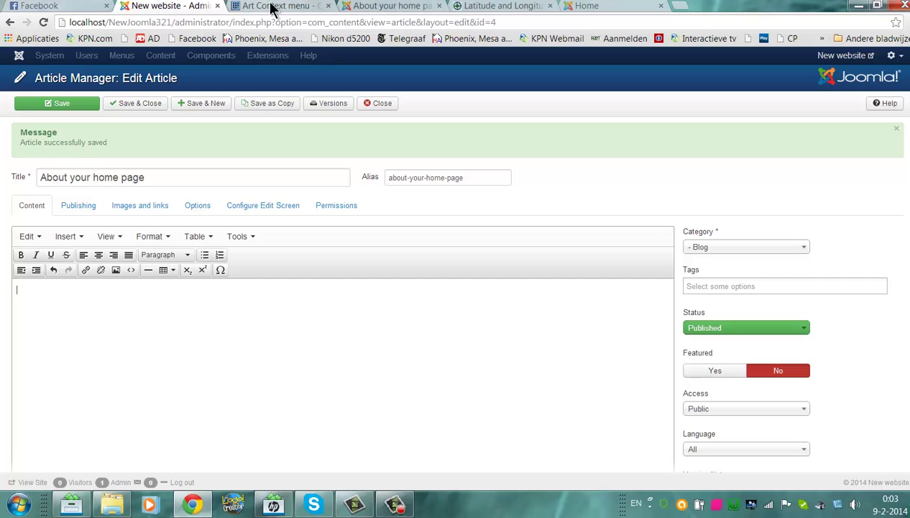
Open the Art Table 2 Pie page of the Art Data documentation and copy its full usage code from {arttable2pie colors=""} to {/arttable2pie}
{"action": "left_click", "coordinate": [272, 7]}
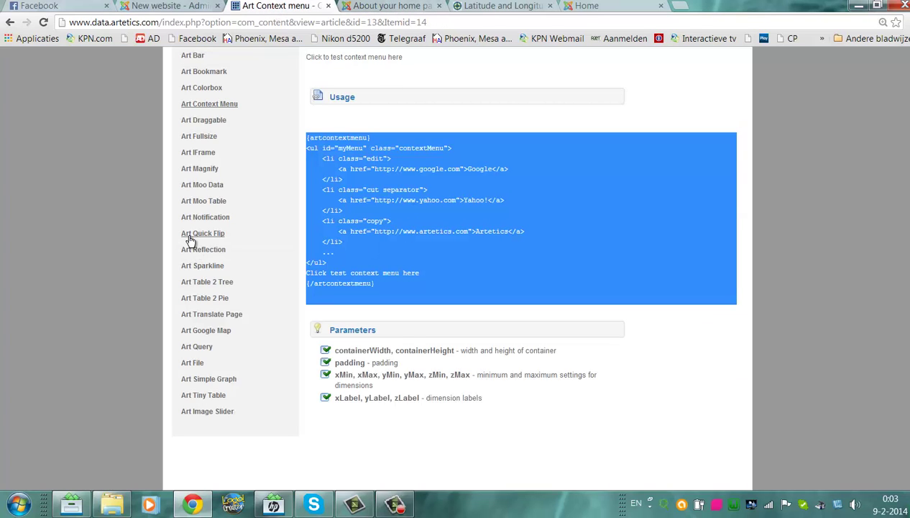
{"action": "left_click", "coordinate": [225, 300]}
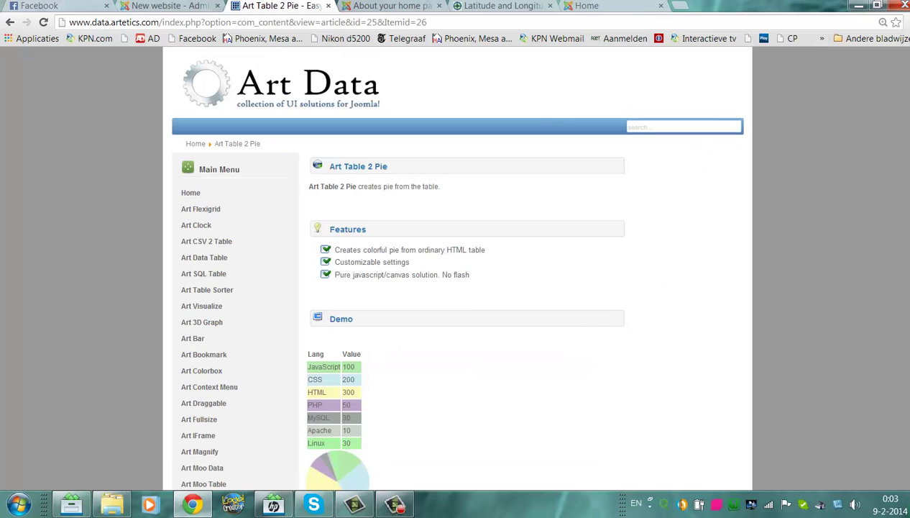
{"action": "scroll", "coordinate": [460, 288], "scroll_direction": "down", "scroll_amount": 5}
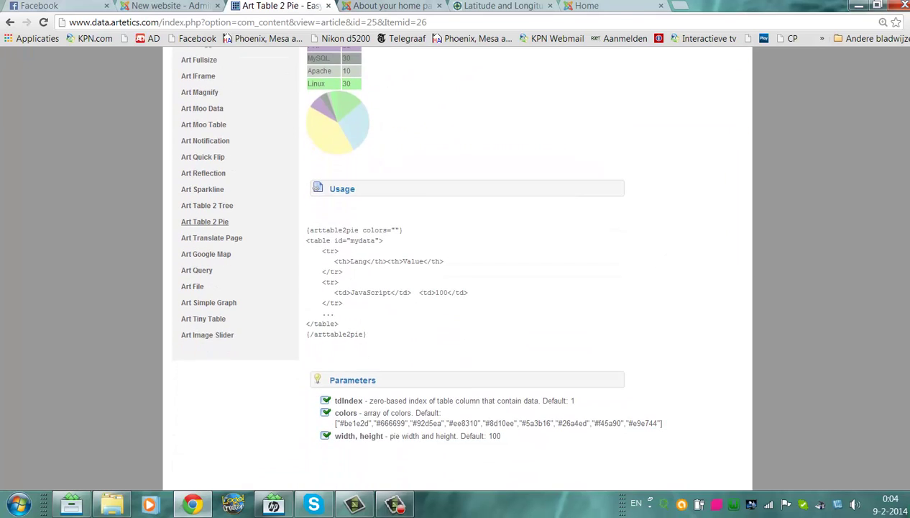
{"action": "left_click_drag", "start_coordinate": [366, 332], "coordinate": [307, 228]}
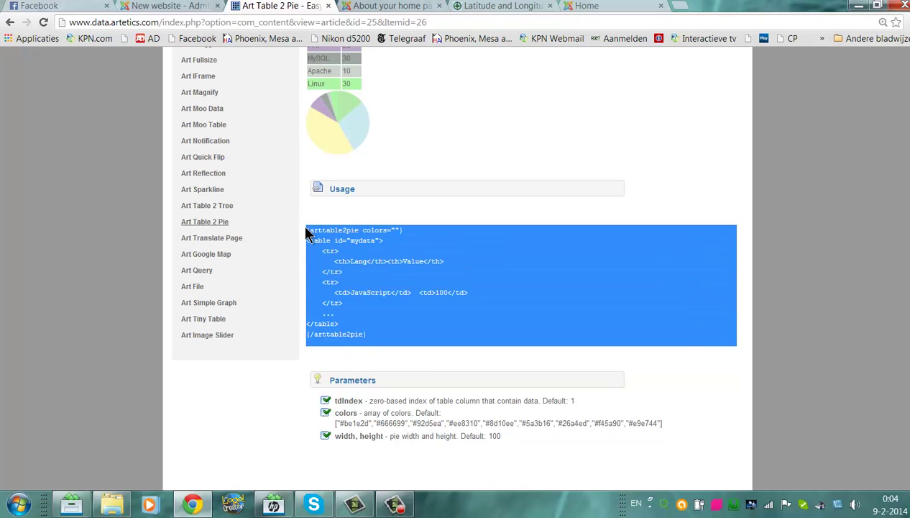
Paste the copied Art Table 2 Pie code into the source code of the "About your home page" article and save the article
{"action": "left_click", "coordinate": [388, 6]}
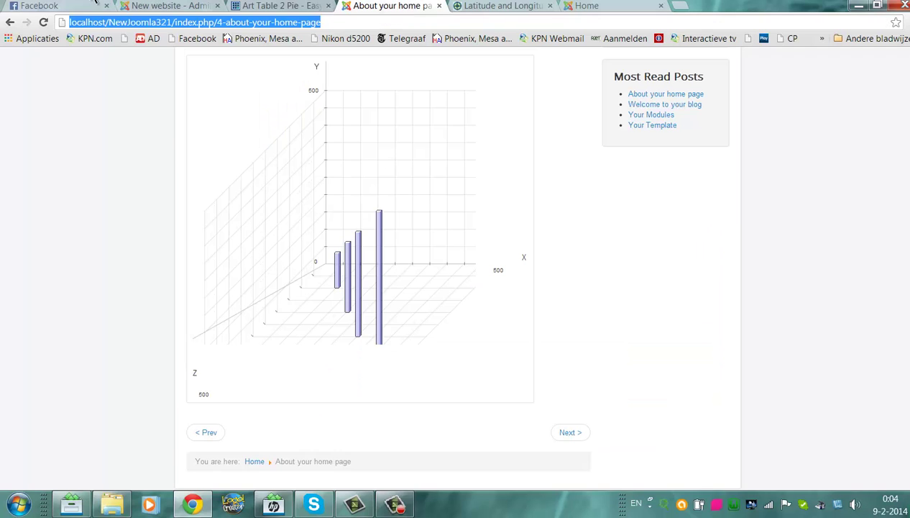
{"action": "left_click", "coordinate": [146, 6]}
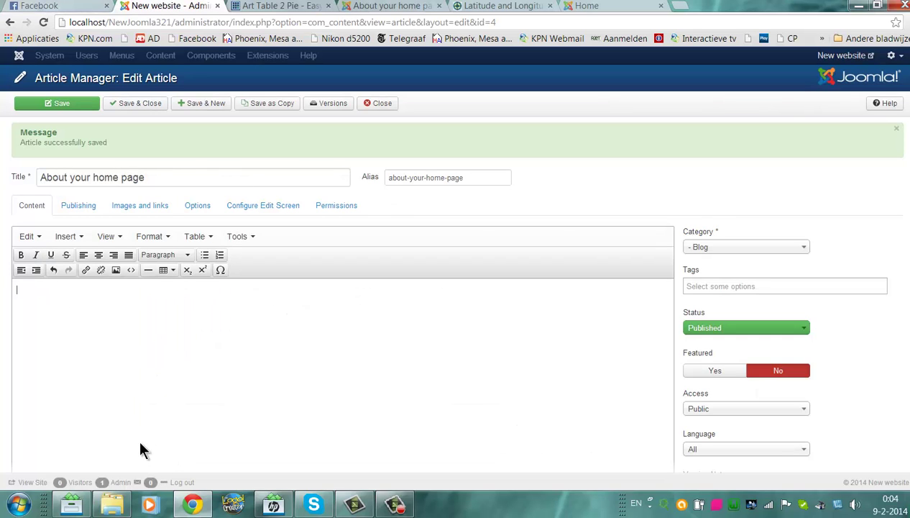
{"action": "left_click", "coordinate": [130, 270]}
{"action": "type", "text": "{arttable2pie colors=\"\"} <table id=\"mytable\"> <tr> <th>Lang</th><th>Value</th> </tr> <tr> <td>JavaScript</td> <td>100</td> </tr>  </table> {/arttable2pie}"}
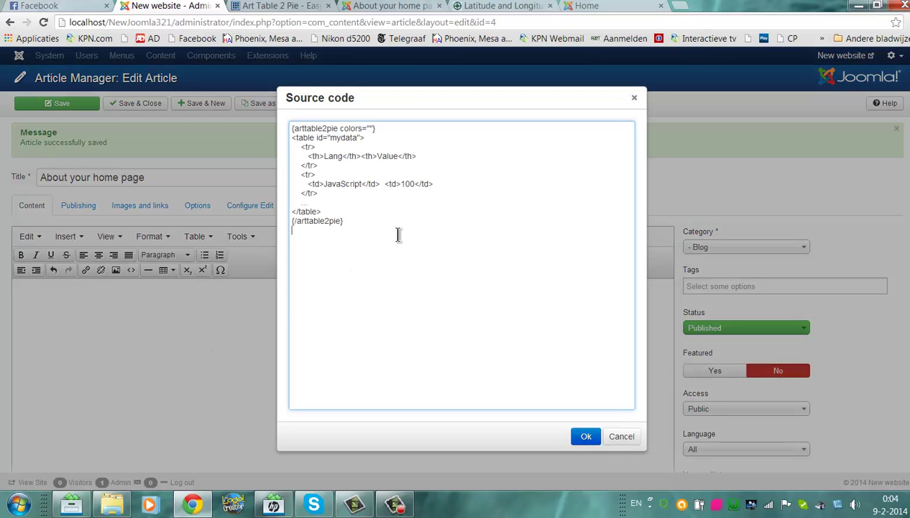
{"action": "left_click", "coordinate": [586, 436]}
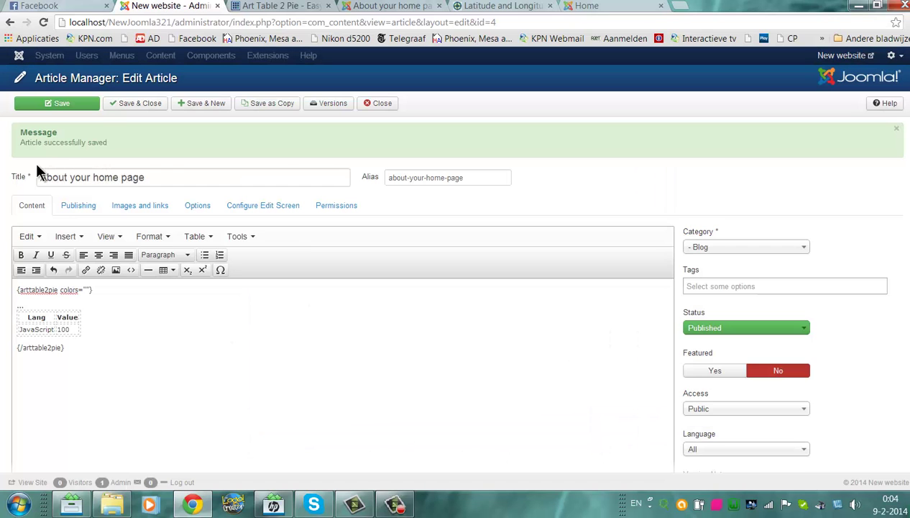
{"action": "left_click", "coordinate": [52, 104]}
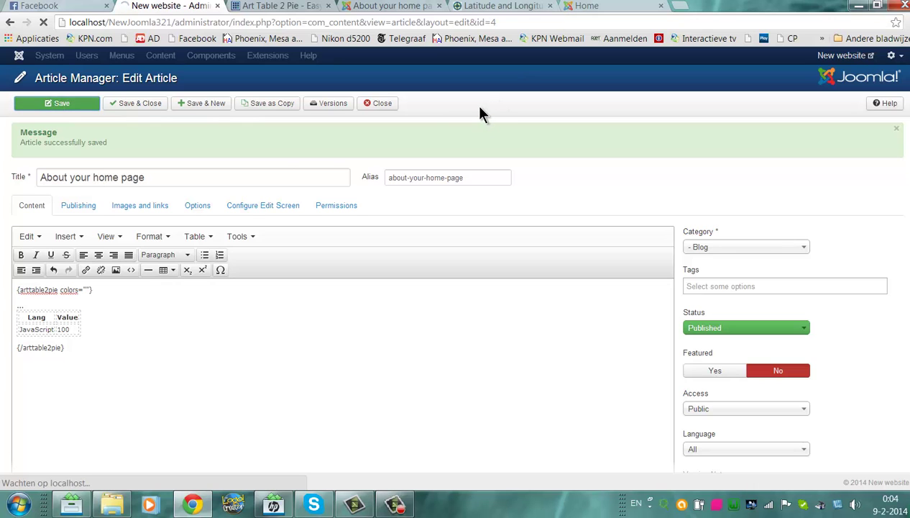
Reload the site's home page to check the pie under "About your home page", and close the latitude and longitude page
{"action": "left_click", "coordinate": [588, 6]}
{"action": "left_click", "coordinate": [564, 20]}
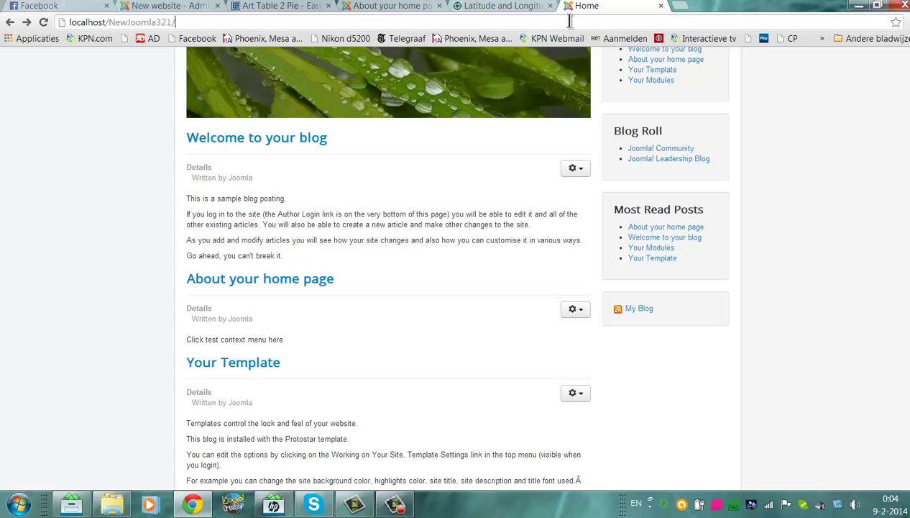
{"action": "key", "text": "Return"}
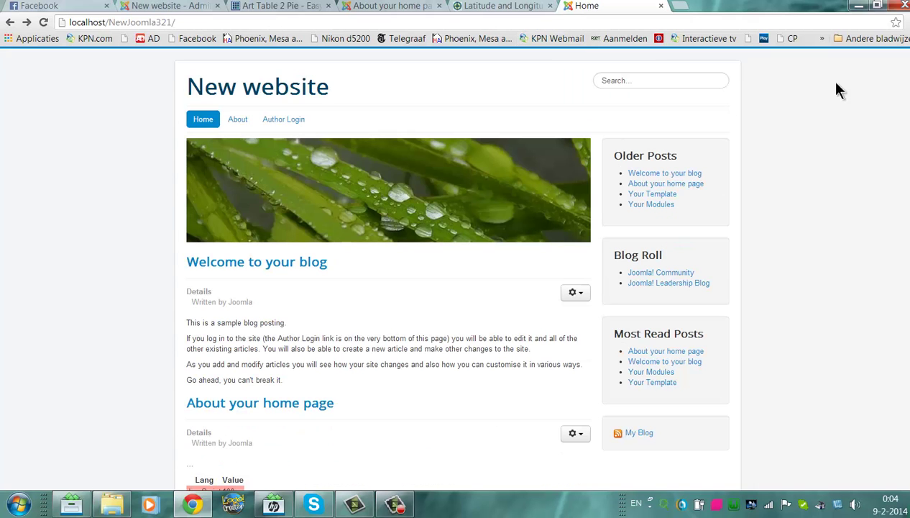
{"action": "scroll", "coordinate": [459, 289], "scroll_direction": "down", "scroll_amount": 3}
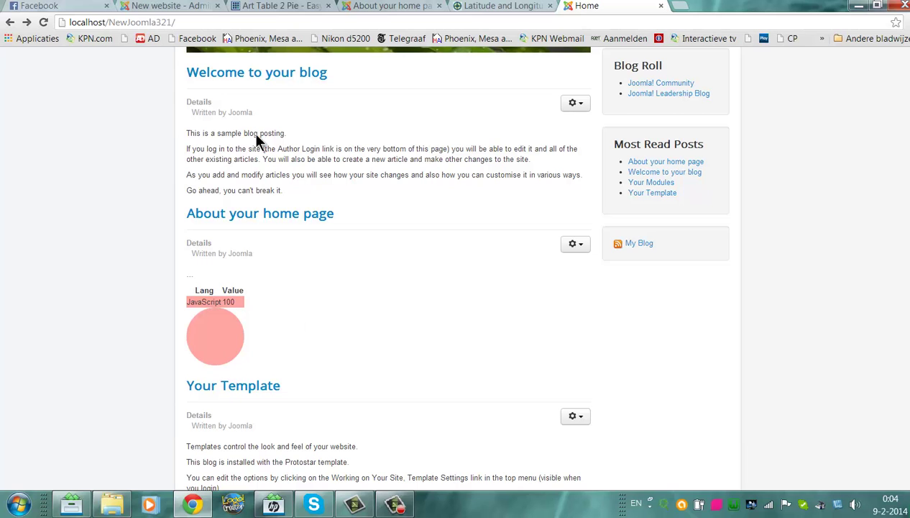
{"action": "left_click", "coordinate": [495, 5]}
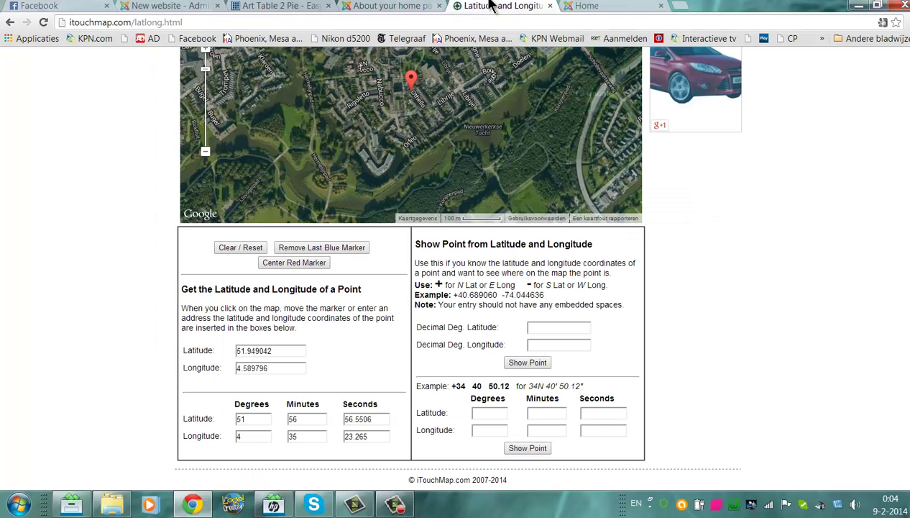
{"action": "left_click", "coordinate": [564, 7]}
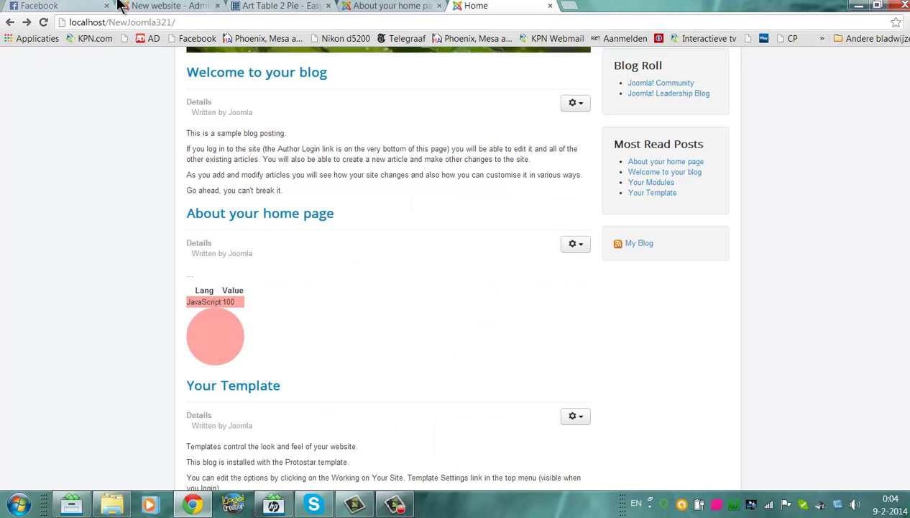
Set the JavaScript row's value to 75 in the article's source code and save the article
{"action": "left_click", "coordinate": [153, 6]}
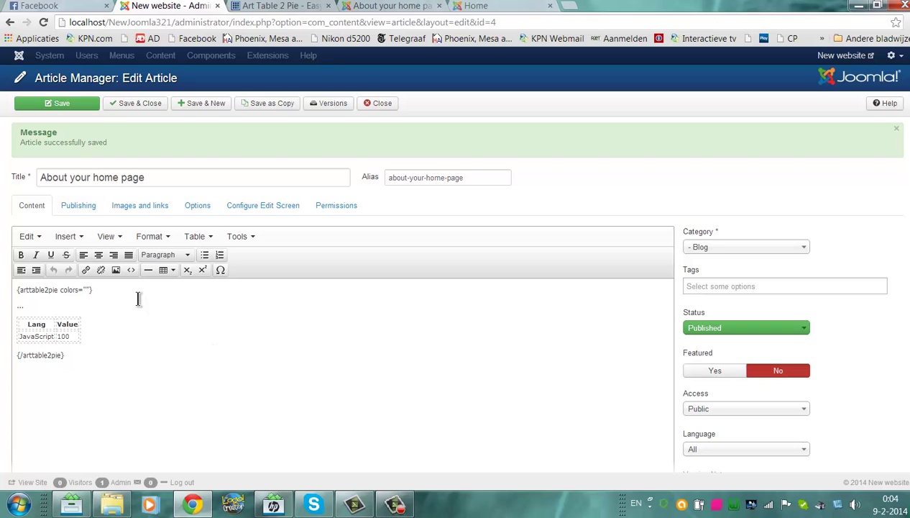
{"action": "left_click", "coordinate": [130, 271]}
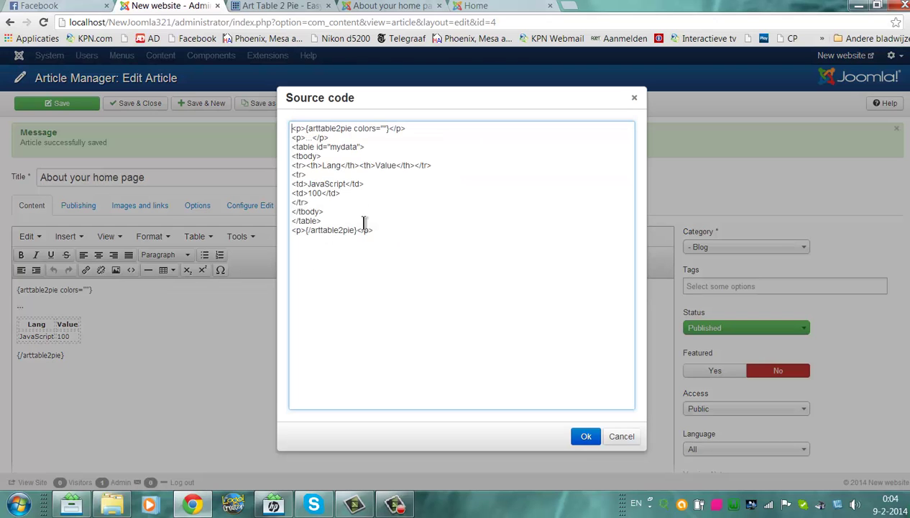
{"action": "left_click", "coordinate": [321, 193]}
{"action": "key", "text": "BackSpace"}
{"action": "key", "text": "BackSpace"}
{"action": "type", "text": "75"}
{"action": "left_click", "coordinate": [584, 437]}
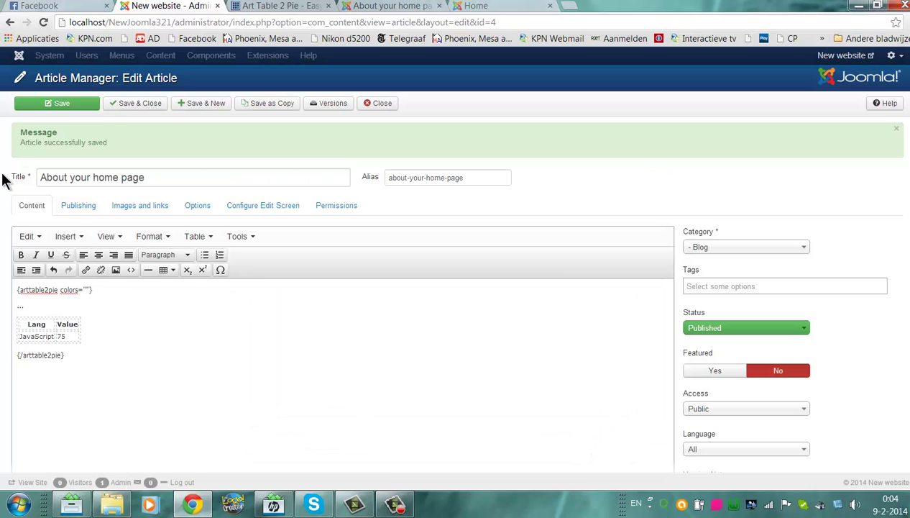
{"action": "left_click", "coordinate": [65, 104]}
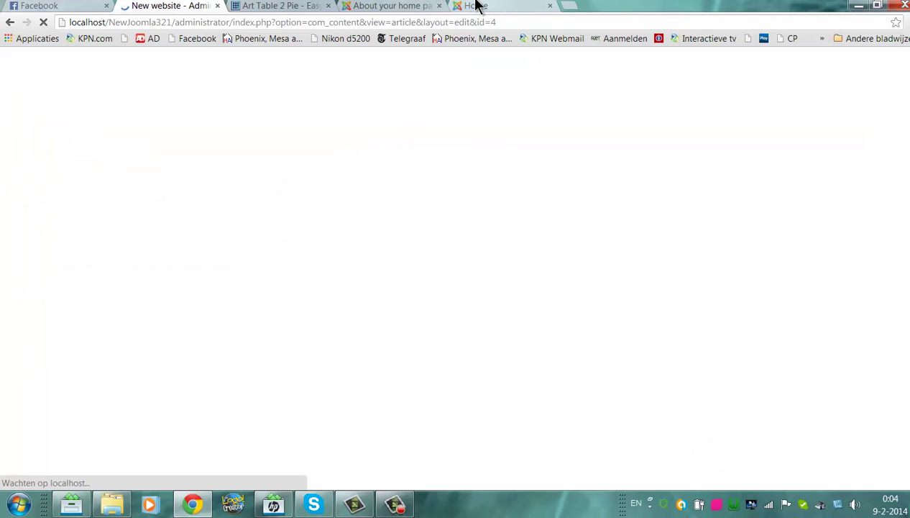
Reload the home page to check the edited pie, and close the old "About your home page" page with the 3D graph
{"action": "left_click", "coordinate": [477, 5]}
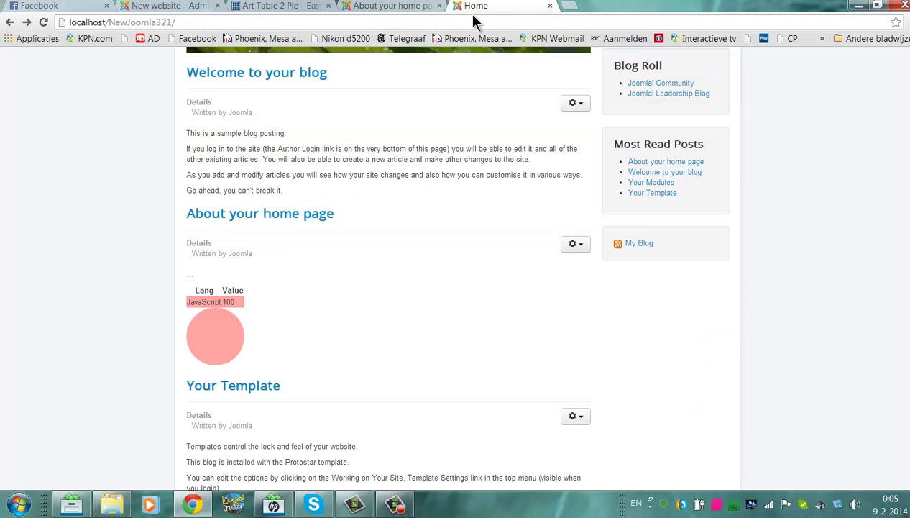
{"action": "left_click", "coordinate": [474, 21]}
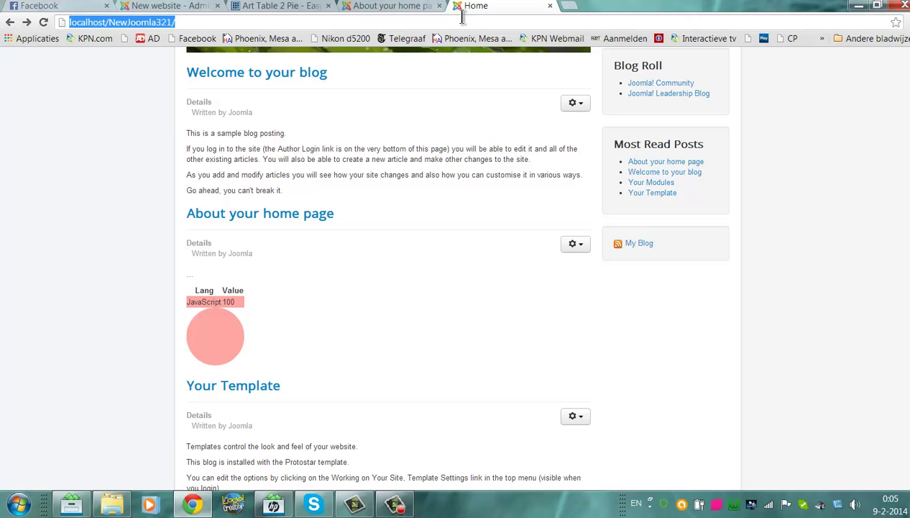
{"action": "key", "text": "Return"}
{"action": "scroll", "coordinate": [904, 205], "scroll_direction": "down", "scroll_amount": 3}
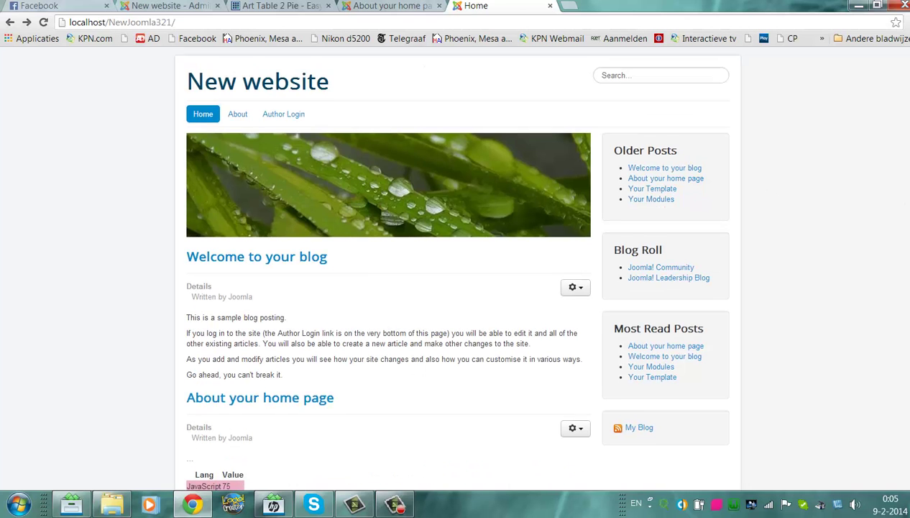
{"action": "scroll", "coordinate": [452, 241], "scroll_direction": "up", "scroll_amount": 2}
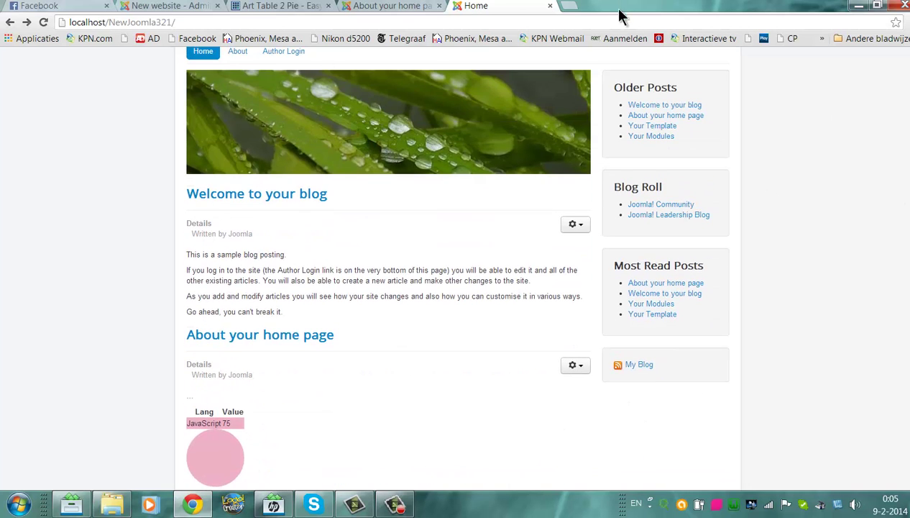
{"action": "left_click", "coordinate": [375, 6]}
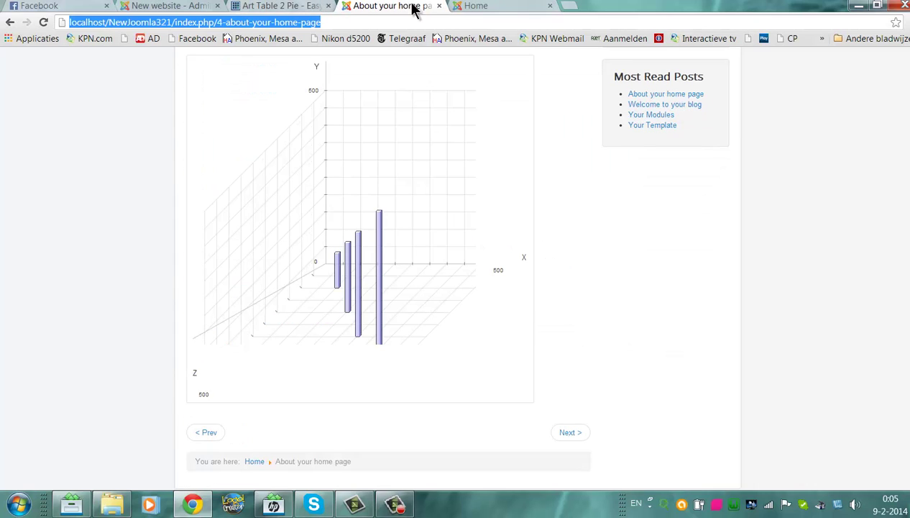
{"action": "left_click", "coordinate": [439, 6]}
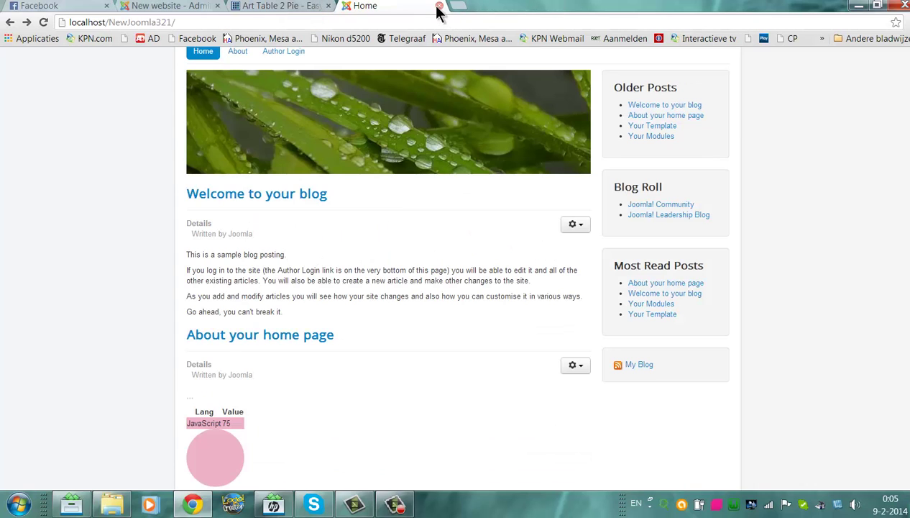
Review the demo table and usage code on the Art Table 2 Pie documentation page and return to the site's home page
{"action": "left_click", "coordinate": [282, 5]}
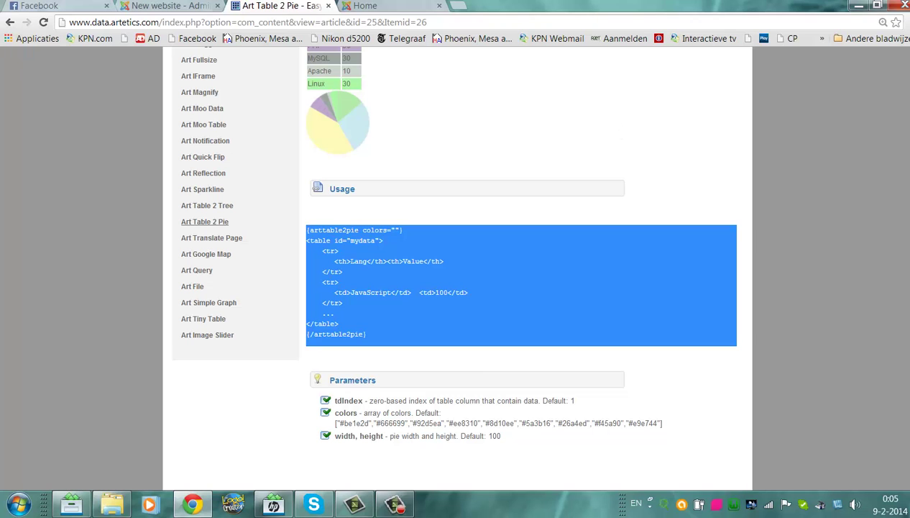
{"action": "scroll", "coordinate": [892, 211], "scroll_direction": "up", "scroll_amount": 5}
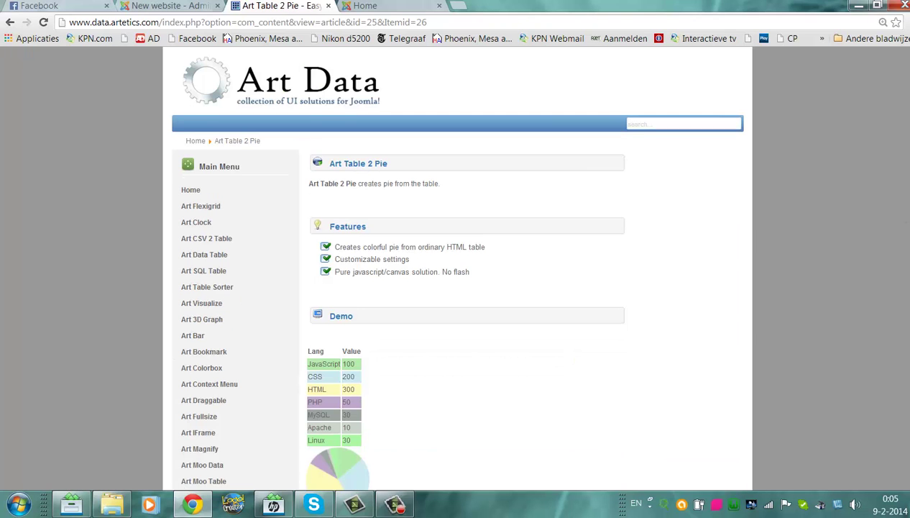
{"action": "scroll", "coordinate": [453, 267], "scroll_direction": "down", "scroll_amount": 3}
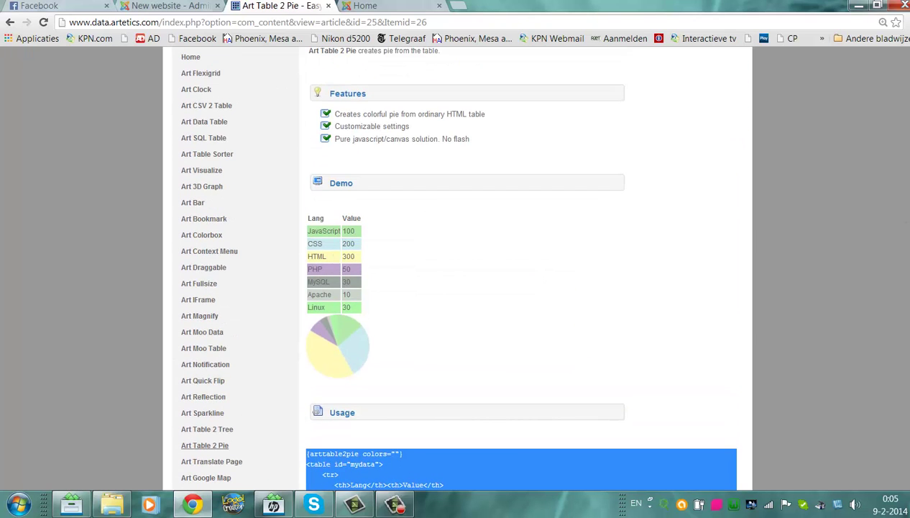
{"action": "scroll", "coordinate": [396, 159], "scroll_direction": "down", "scroll_amount": 3}
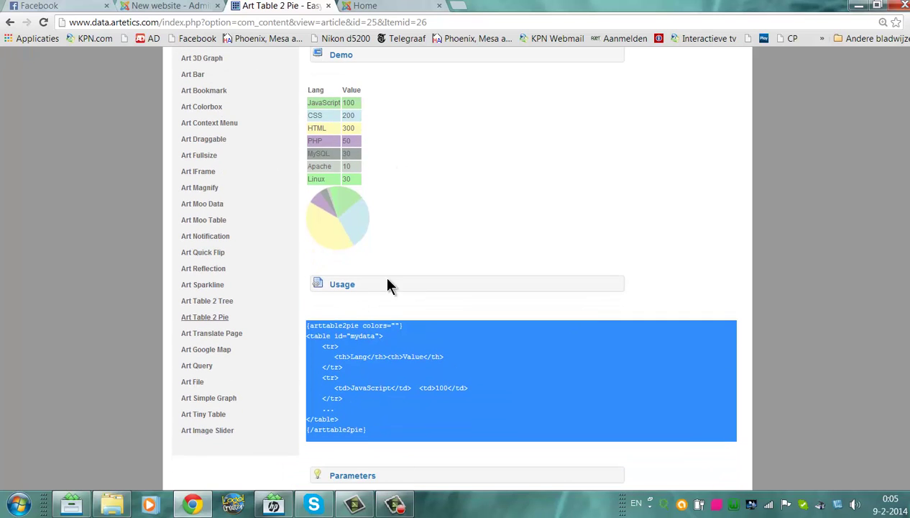
{"action": "left_click", "coordinate": [364, 6]}
Duplicate the JavaScript table row directly below itself in the source code of the "About your home page" article
{"action": "left_click", "coordinate": [155, 6]}
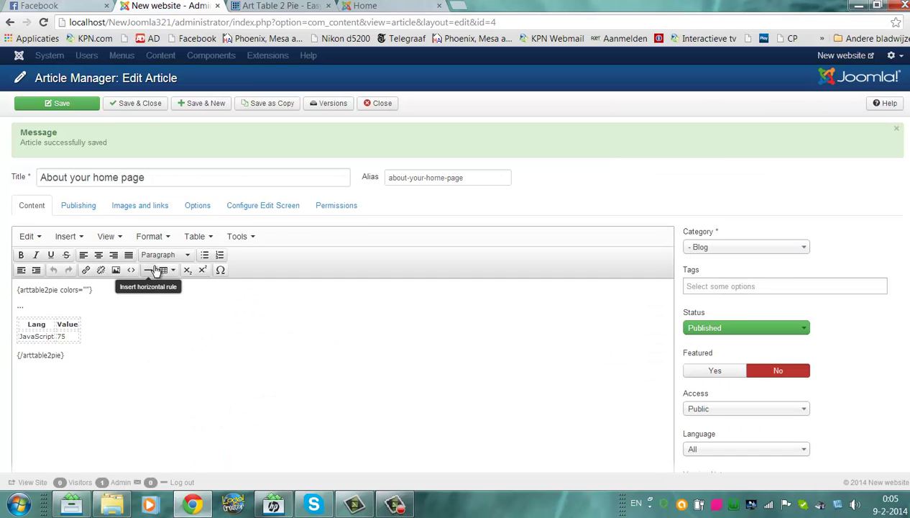
{"action": "left_click", "coordinate": [131, 269]}
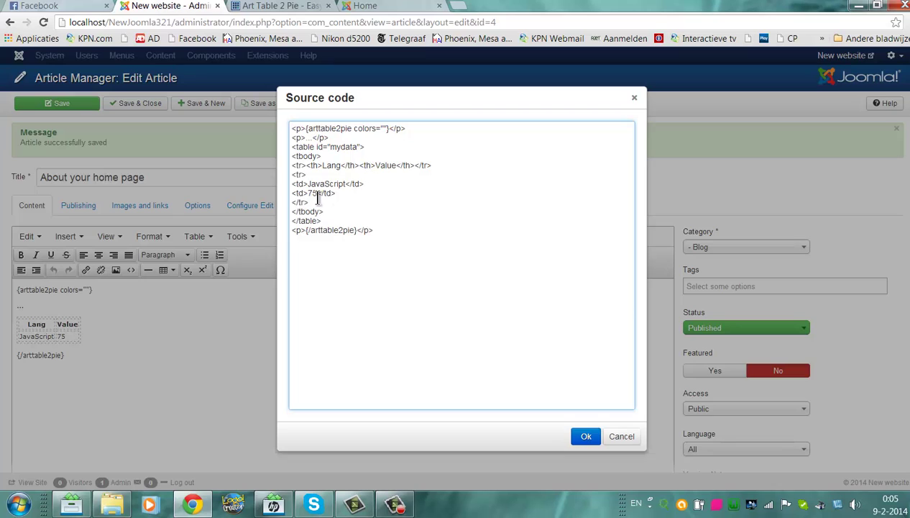
{"action": "left_click_drag", "start_coordinate": [316, 202], "coordinate": [292, 176]}
{"action": "key", "text": "ctrl+c"}
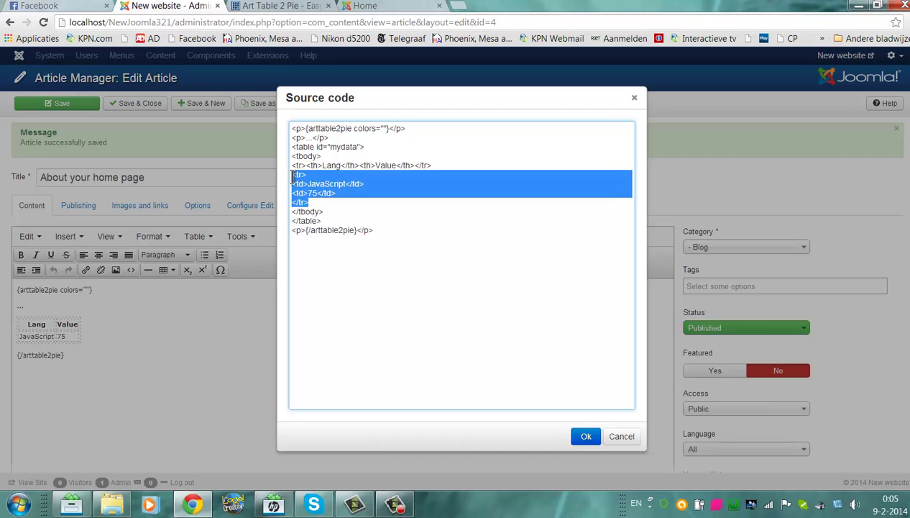
{"action": "left_click", "coordinate": [340, 206]}
{"action": "key", "text": "Return"}
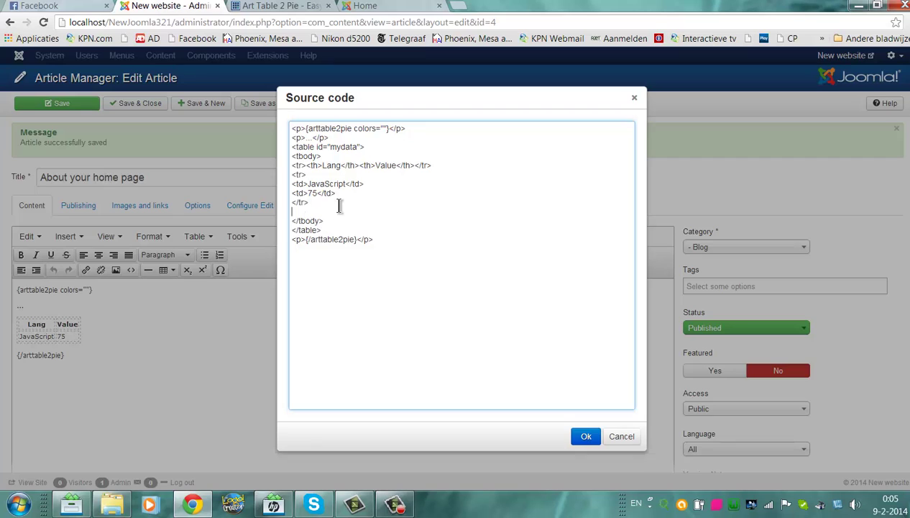
{"action": "key", "text": "ctrl+v"}
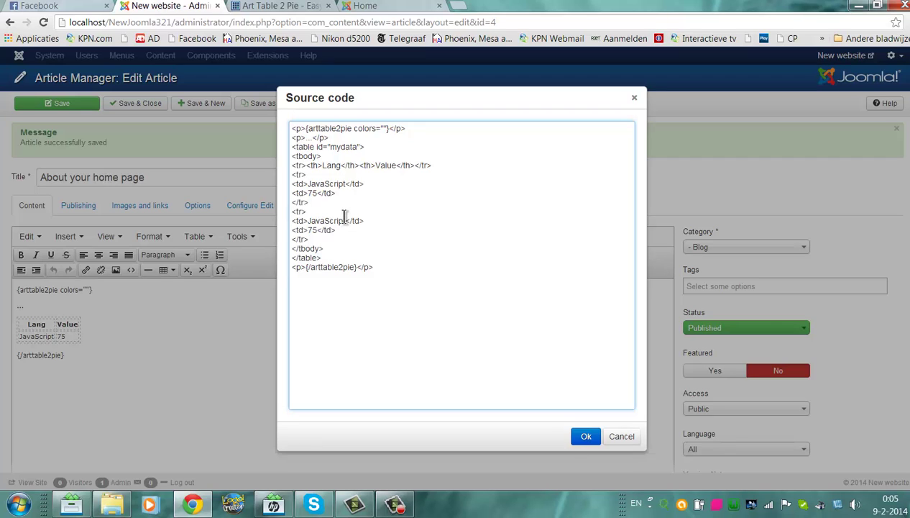
Change the duplicated row's label to Test and its value to 25, apply the source code and save the article
{"action": "left_click", "coordinate": [346, 221]}
{"action": "key", "text": "BackSpace"}
{"action": "key", "text": "BackSpace"}
{"action": "key", "text": "BackSpace"}
{"action": "key", "text": "BackSpace"}
{"action": "key", "text": "BackSpace"}
{"action": "key", "text": "BackSpace"}
{"action": "key", "text": "BackSpace"}
{"action": "key", "text": "BackSpace"}
{"action": "key", "text": "BackSpace"}
{"action": "key", "text": "BackSpace"}
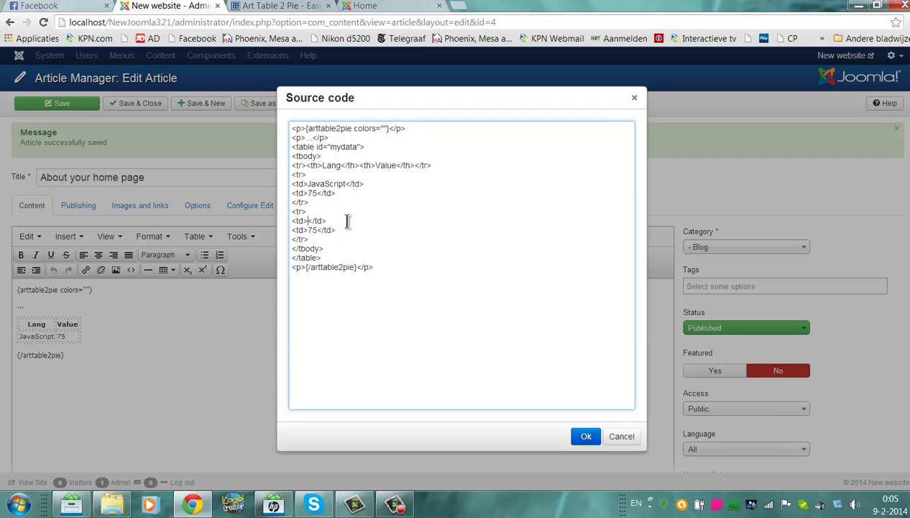
{"action": "type", "text": "Test"}
{"action": "left_click", "coordinate": [314, 232]}
{"action": "key", "text": "BackSpace"}
{"action": "type", "text": "2"}
{"action": "left_click", "coordinate": [586, 436]}
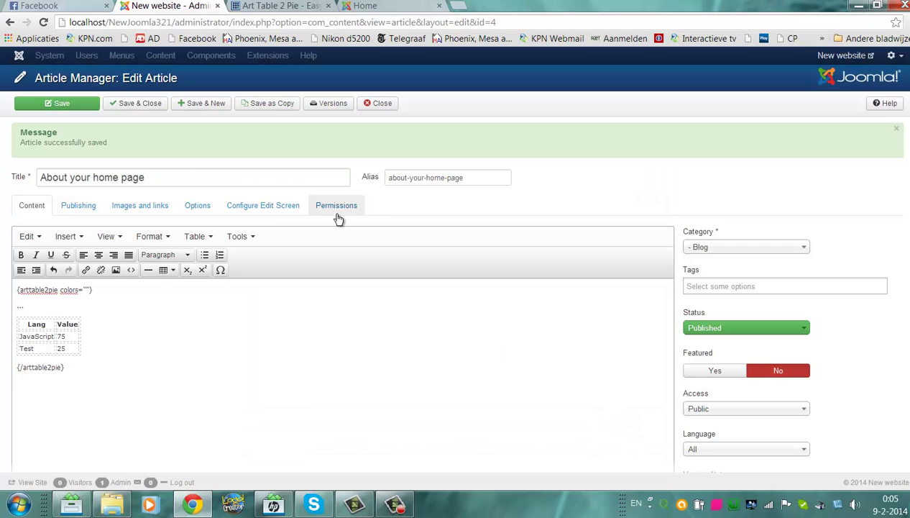
{"action": "left_click", "coordinate": [62, 104]}
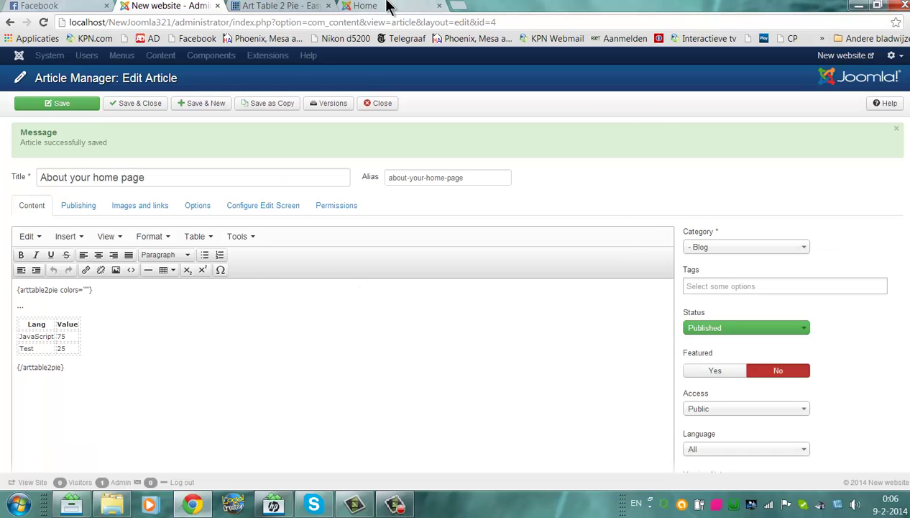
Reload the site's home page and examine the two-row table and pie in the "About your home page" post
{"action": "left_click", "coordinate": [389, 6]}
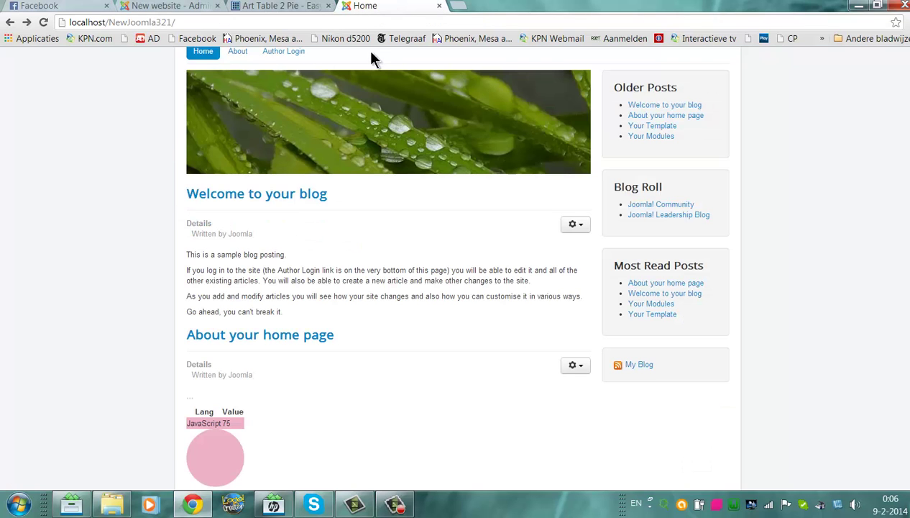
{"action": "left_click", "coordinate": [366, 24]}
{"action": "key", "text": "Return"}
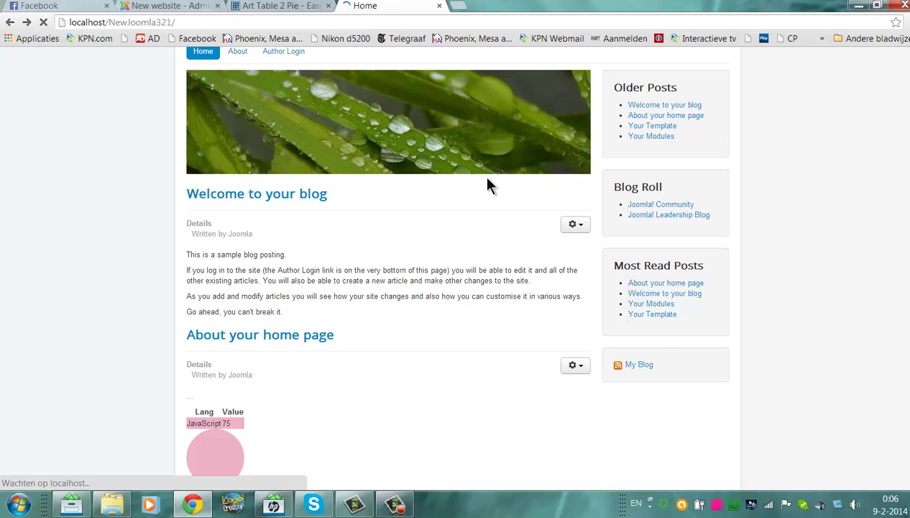
{"action": "scroll", "coordinate": [524, 158], "scroll_direction": "down", "scroll_amount": 2}
{"action": "scroll", "coordinate": [559, 293], "scroll_direction": "down", "scroll_amount": 1}
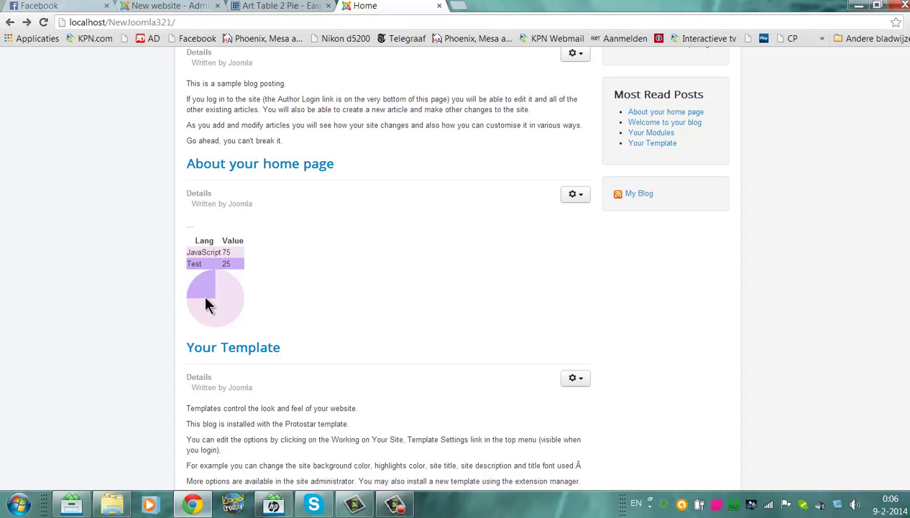
Open the Art Magnify documentation page and copy its artmagnify usage snippet
{"action": "left_click", "coordinate": [295, 6]}
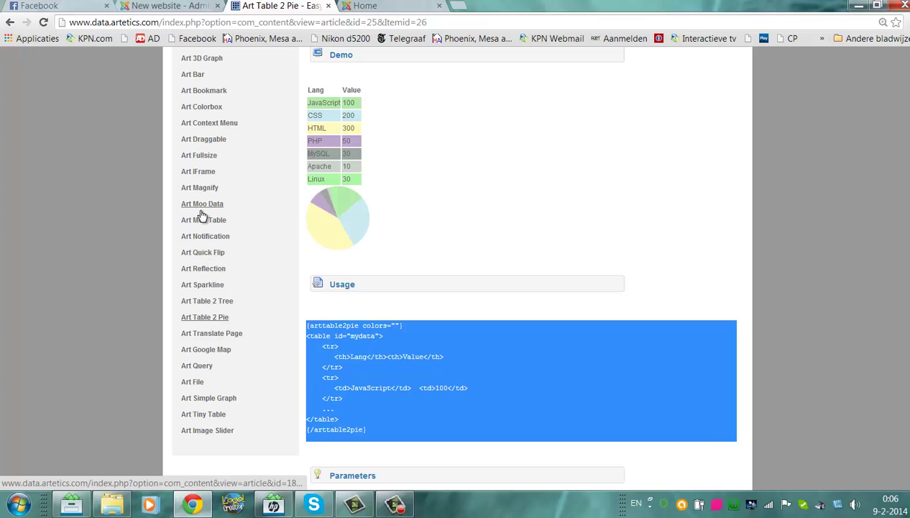
{"action": "left_click", "coordinate": [200, 187]}
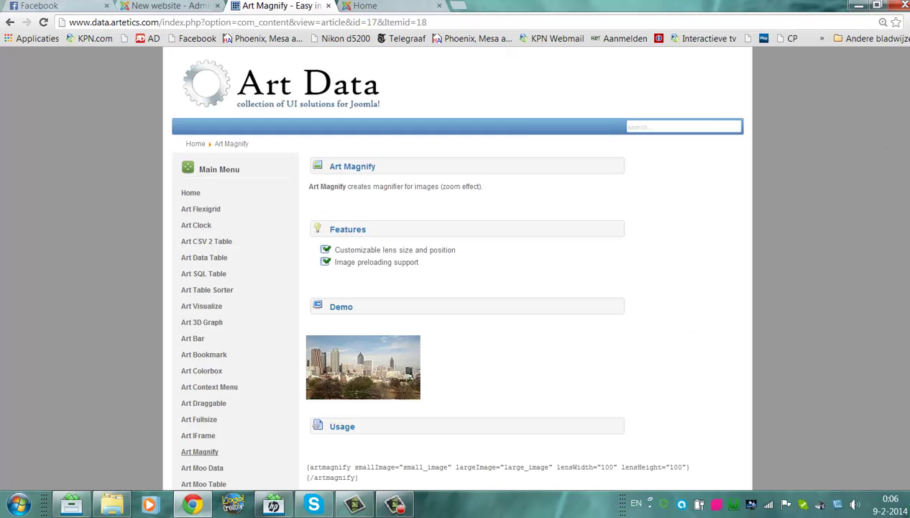
{"action": "scroll", "coordinate": [763, 285], "scroll_direction": "down", "scroll_amount": 3}
{"action": "scroll", "coordinate": [849, 237], "scroll_direction": "up", "scroll_amount": 2}
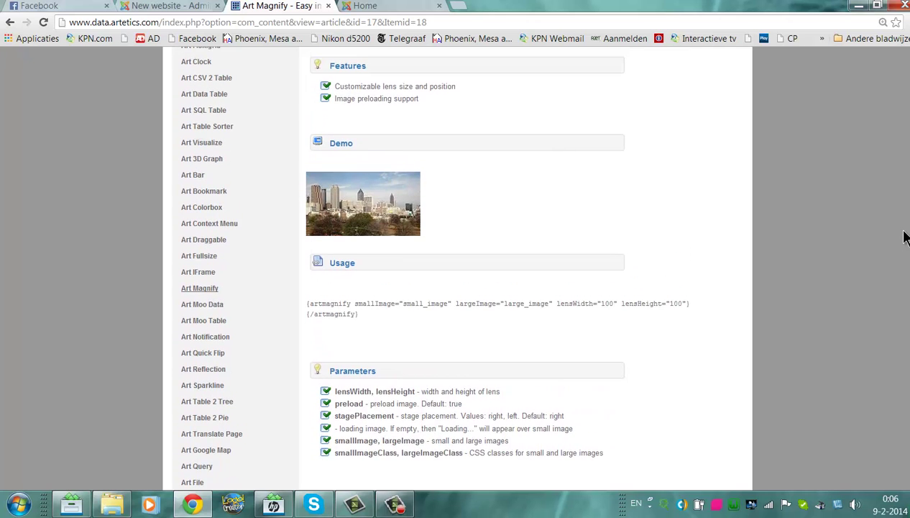
{"action": "mouse_move", "coordinate": [371, 215]}
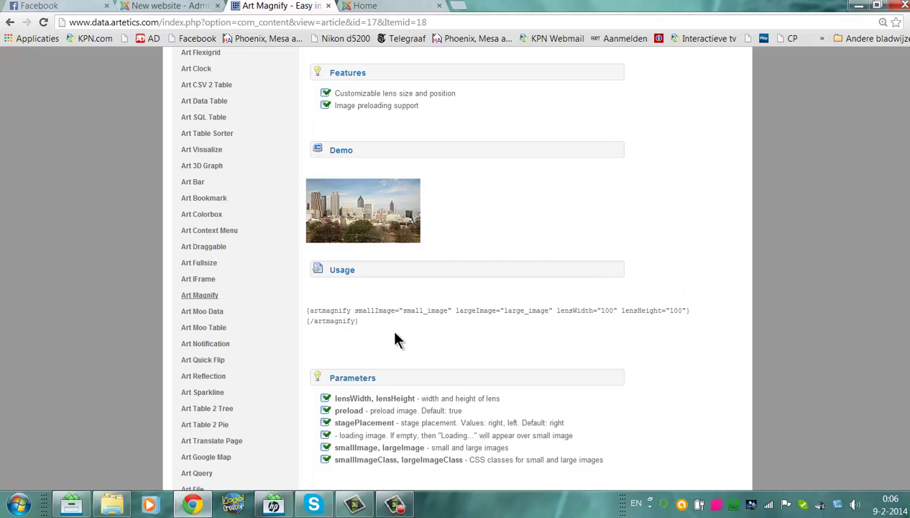
{"action": "left_click_drag", "start_coordinate": [395, 327], "coordinate": [307, 313]}
{"action": "key", "text": "ctrl+c"}
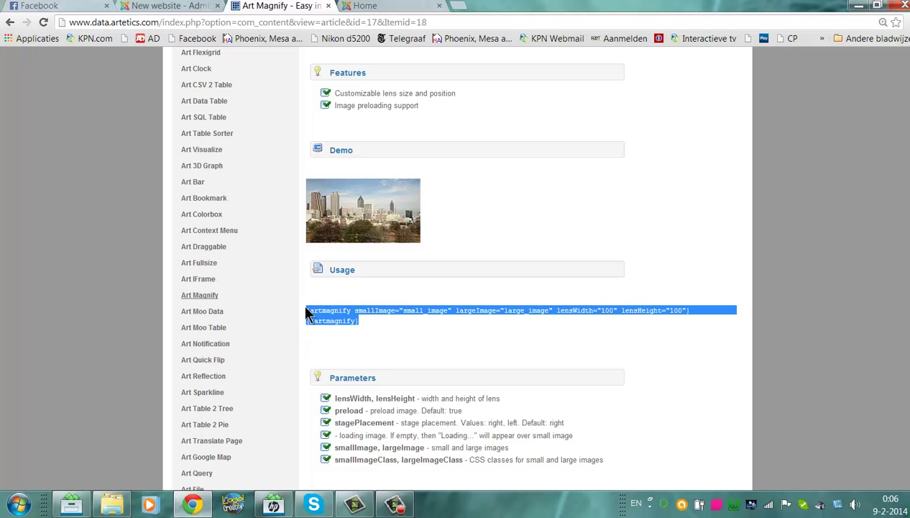
Replace the entire source code of the "About your home page" article with the copied artmagnify snippet and save the article
{"action": "left_click", "coordinate": [197, 6]}
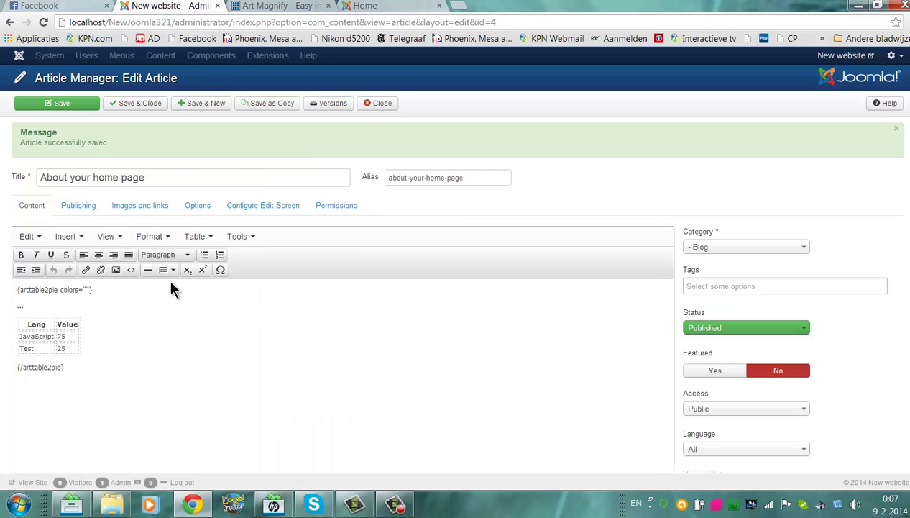
{"action": "left_click", "coordinate": [131, 268]}
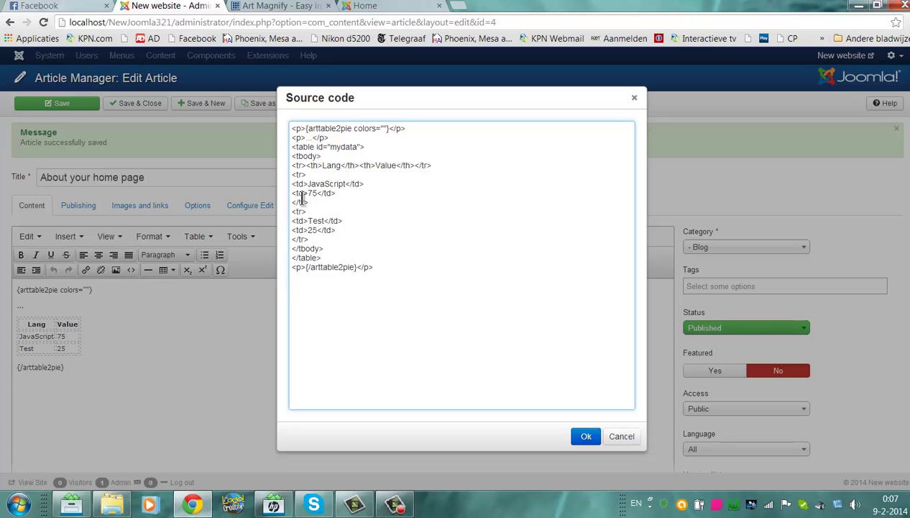
{"action": "left_click_drag", "start_coordinate": [433, 392], "coordinate": [271, 41]}
{"action": "key", "text": "Delete"}
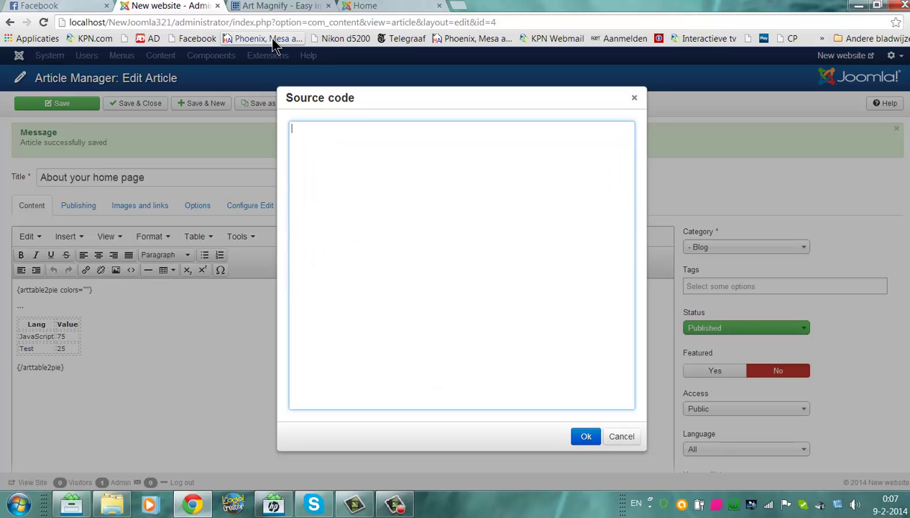
{"action": "key", "text": "ctrl+v"}
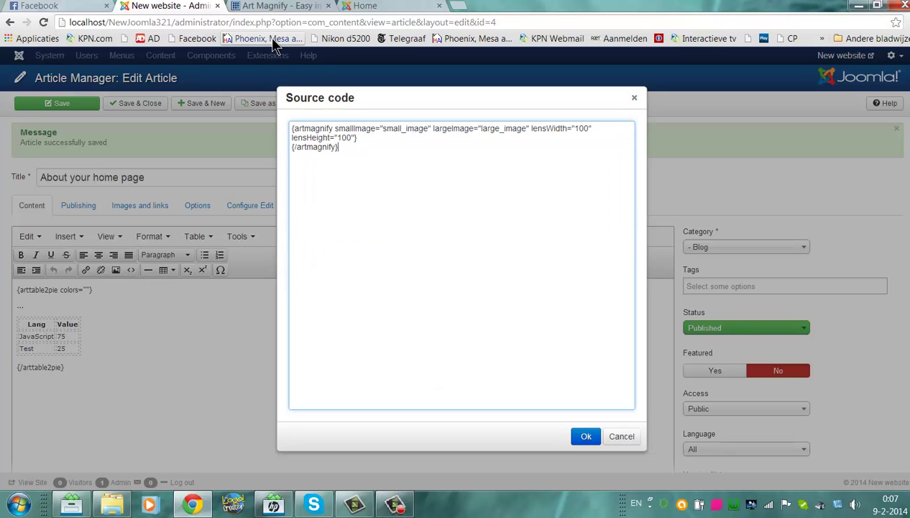
{"action": "left_click", "coordinate": [586, 438]}
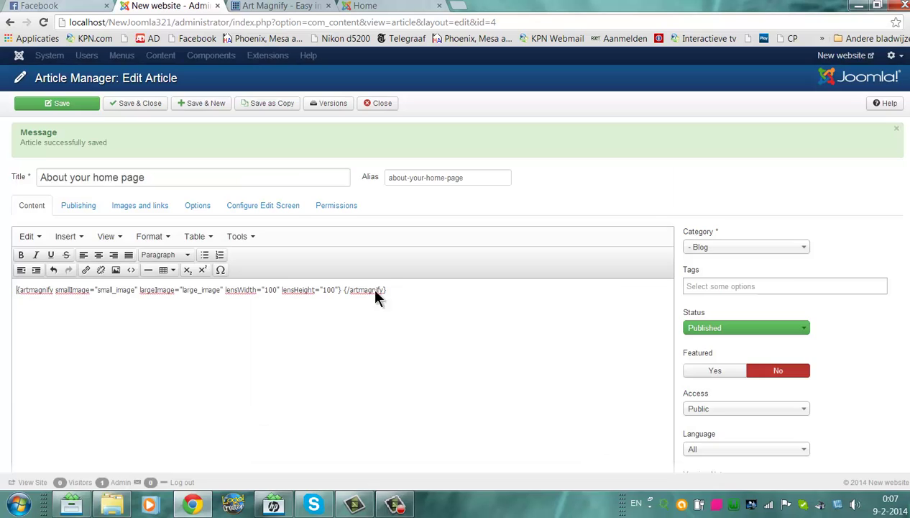
{"action": "left_click", "coordinate": [72, 111]}
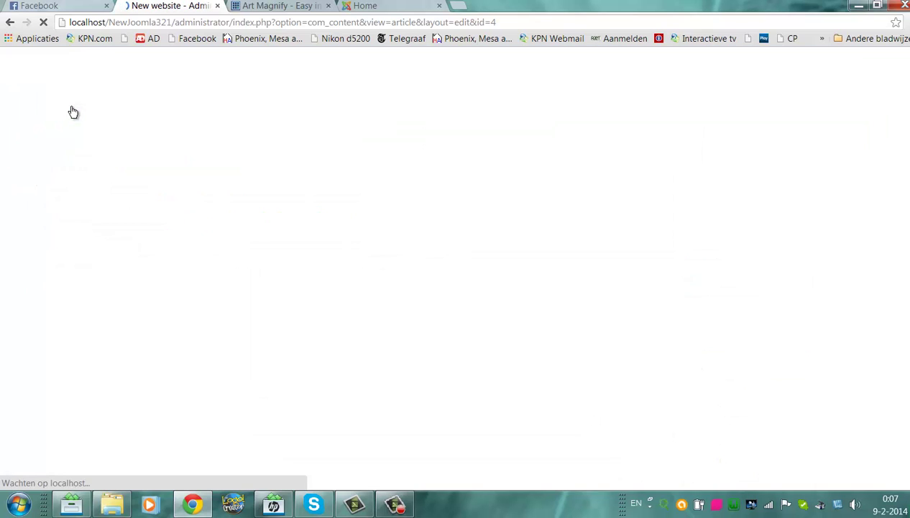
Reload the site's home page and check the magnifier image in the "About your home page" post
{"action": "left_click", "coordinate": [372, 5]}
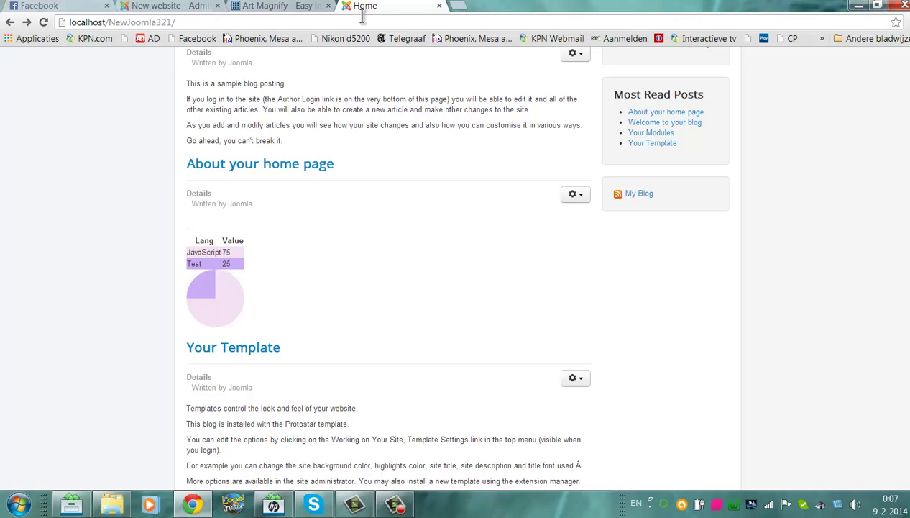
{"action": "key", "text": "ctrl+l"}
{"action": "key", "text": "Return"}
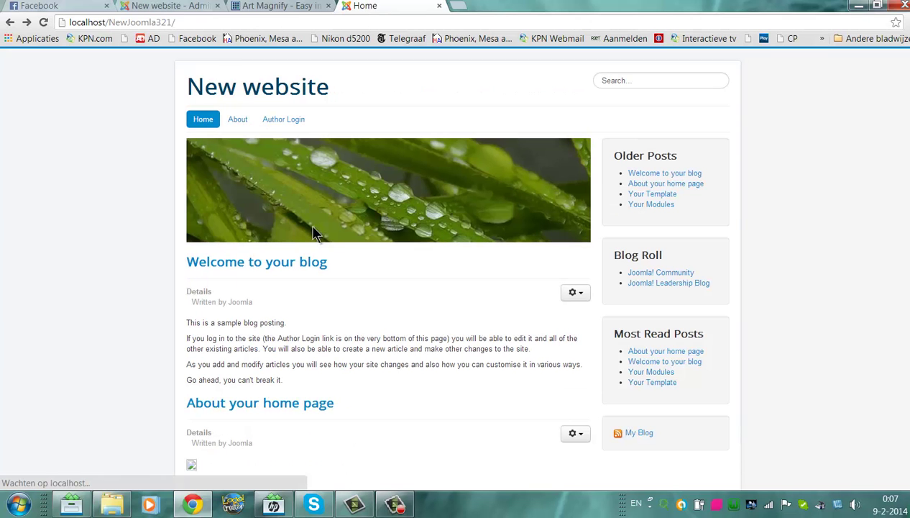
{"action": "scroll", "coordinate": [309, 238], "scroll_direction": "down", "scroll_amount": 3}
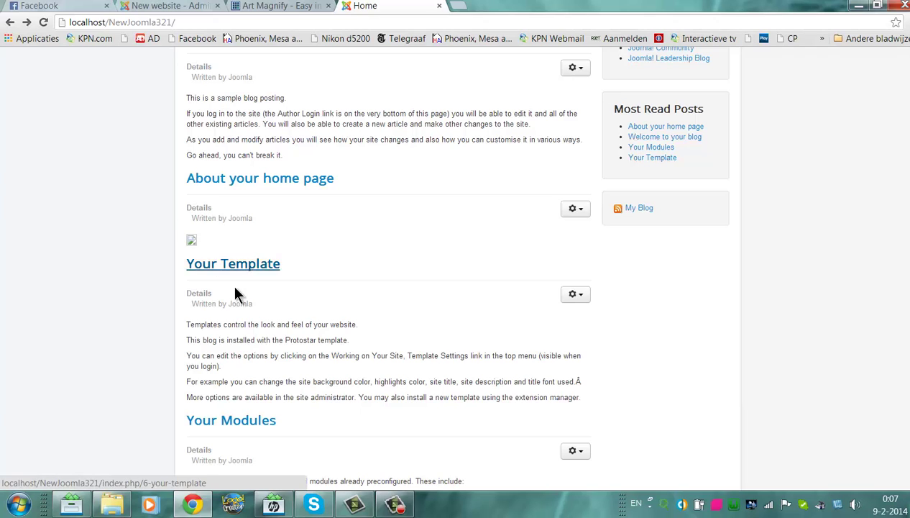
{"action": "left_click", "coordinate": [192, 240]}
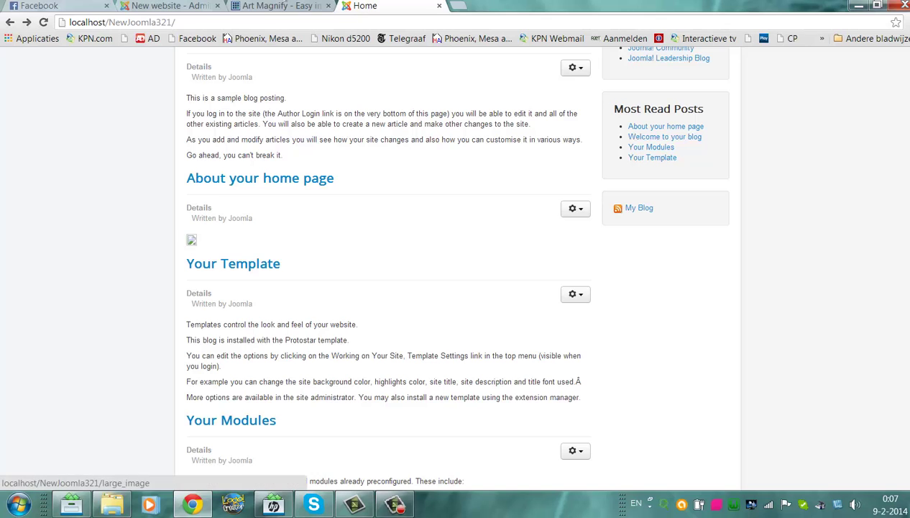
Review the demo image, usage code and parameters on the Art Magnify documentation page
{"action": "left_click", "coordinate": [315, 5]}
{"action": "left_click", "coordinate": [441, 353]}
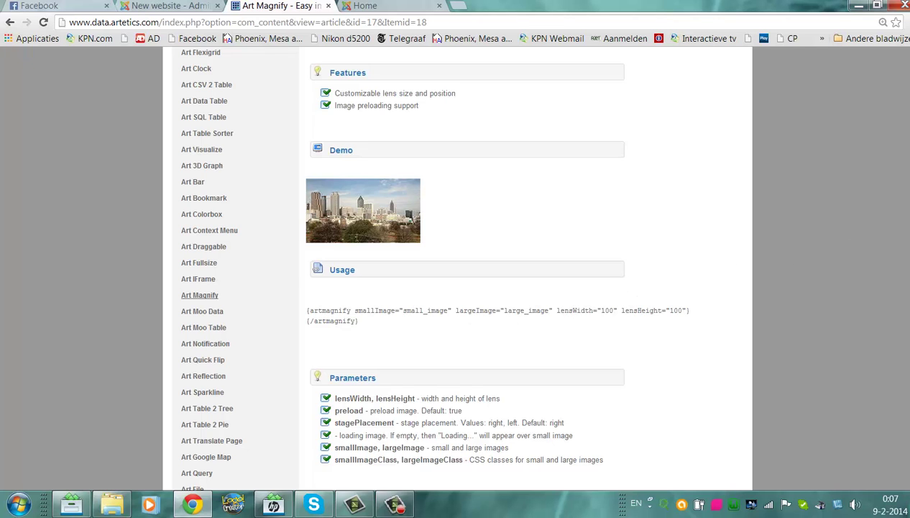
{"action": "scroll", "coordinate": [575, 310], "scroll_direction": "up", "scroll_amount": 1}
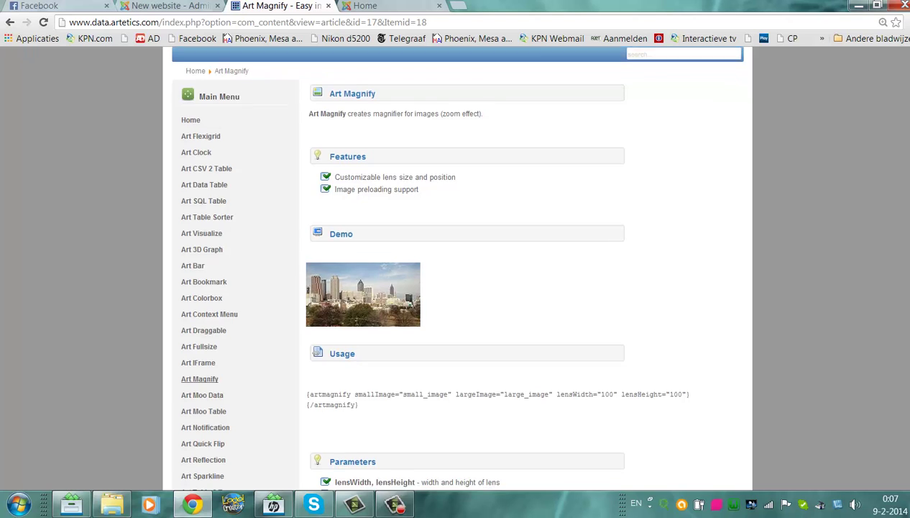
{"action": "scroll", "coordinate": [453, 266], "scroll_direction": "down", "scroll_amount": 2}
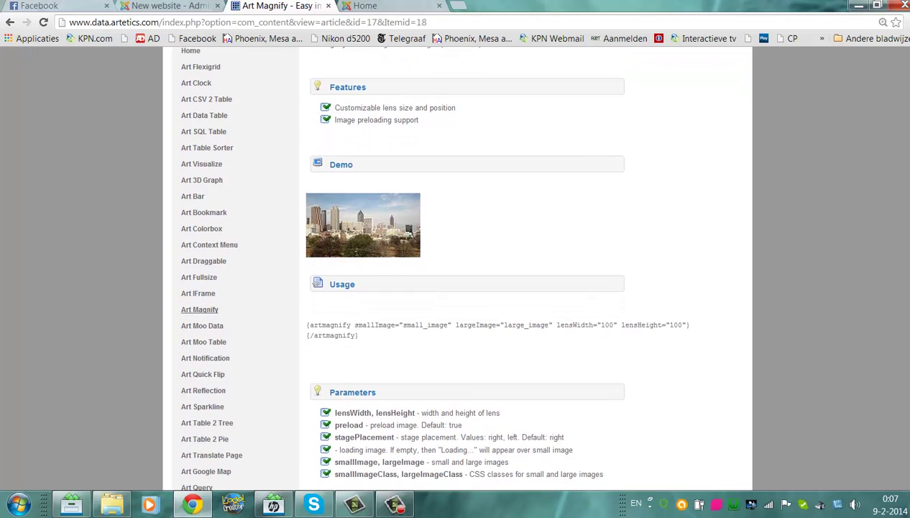
{"action": "scroll", "coordinate": [460, 267], "scroll_direction": "down", "scroll_amount": 1}
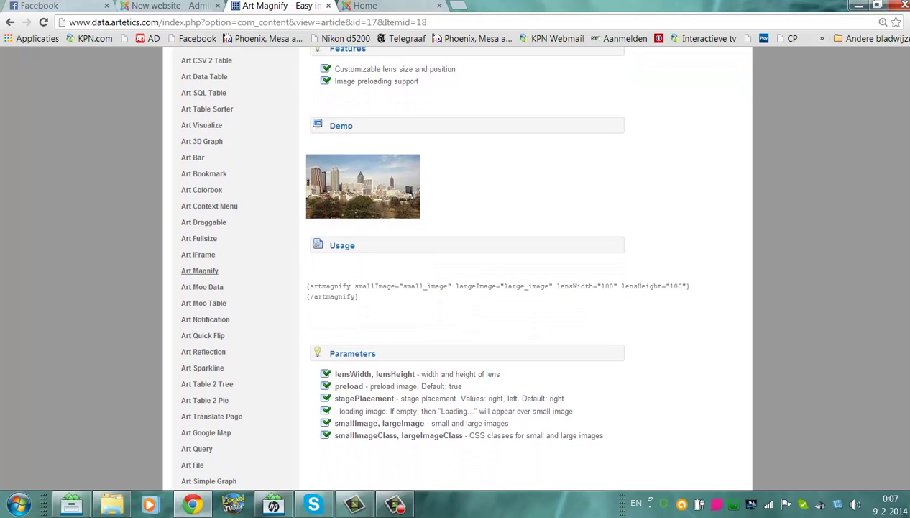
{"action": "scroll", "coordinate": [640, 183], "scroll_direction": "down", "scroll_amount": 1}
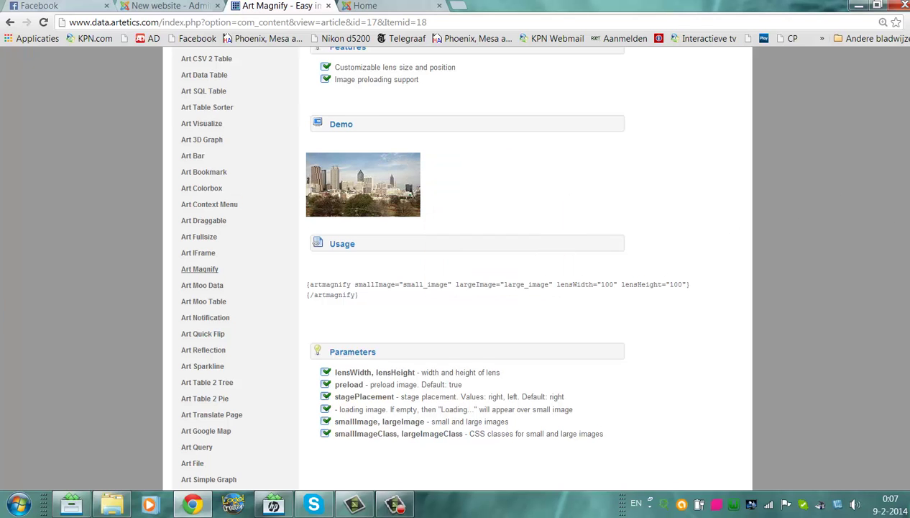
{"action": "scroll", "coordinate": [460, 266], "scroll_direction": "down", "scroll_amount": 1}
{"action": "scroll", "coordinate": [461, 266], "scroll_direction": "up", "scroll_amount": 1}
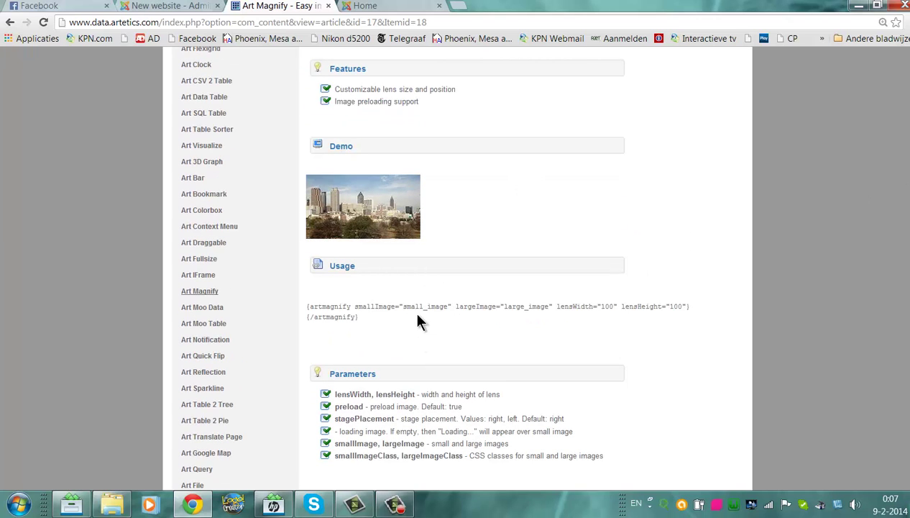
{"action": "scroll", "coordinate": [460, 266], "scroll_direction": "down", "scroll_amount": 1}
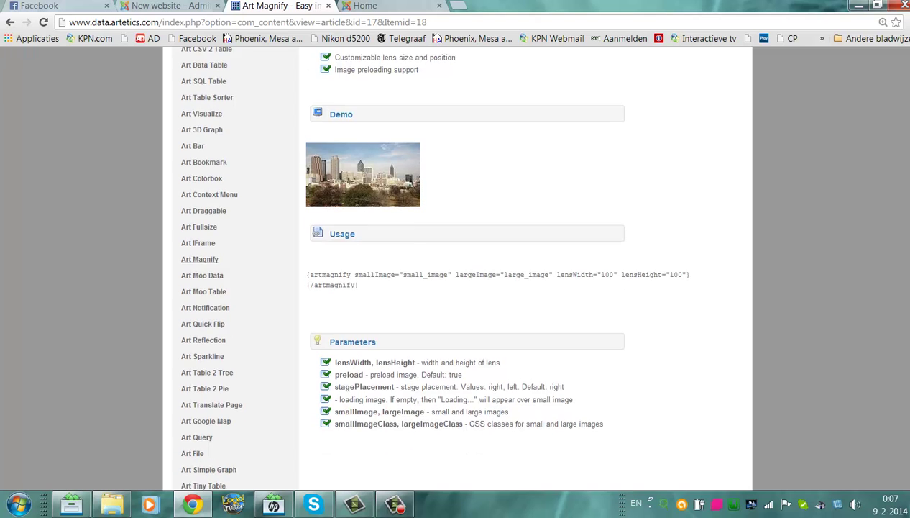
{"action": "scroll", "coordinate": [460, 266], "scroll_direction": "up", "scroll_amount": 2}
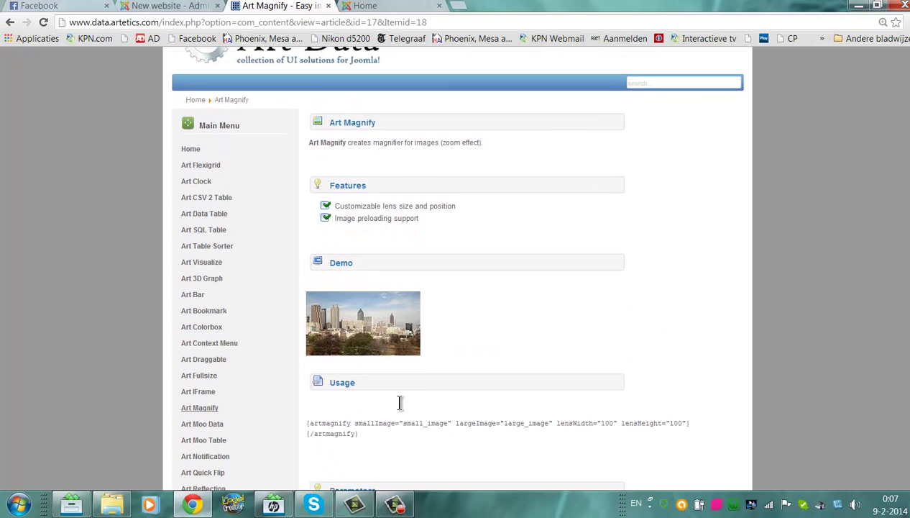
Look through the Art 3D Graph, Art CSV 2 Table and Art Data Table documentation pages
{"action": "left_click", "coordinate": [205, 279]}
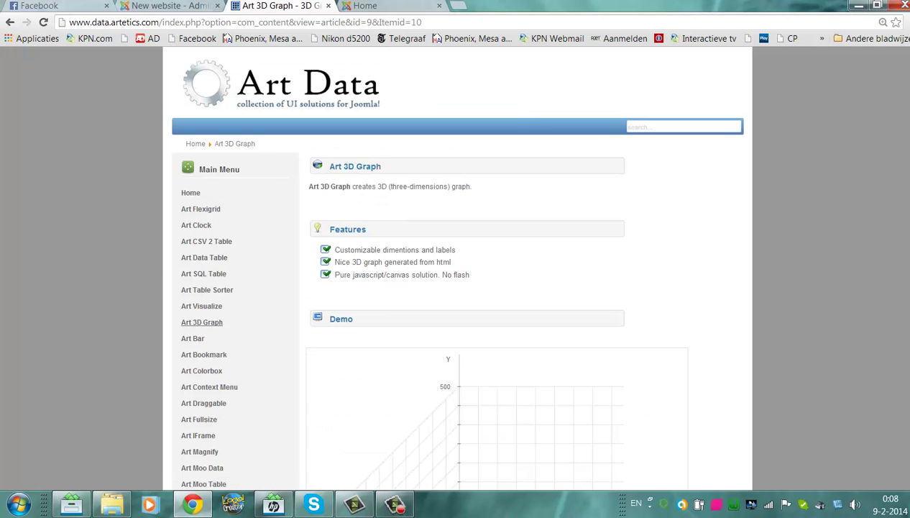
{"action": "scroll", "coordinate": [583, 187], "scroll_direction": "down", "scroll_amount": 2}
{"action": "scroll", "coordinate": [503, 136], "scroll_direction": "down", "scroll_amount": 1}
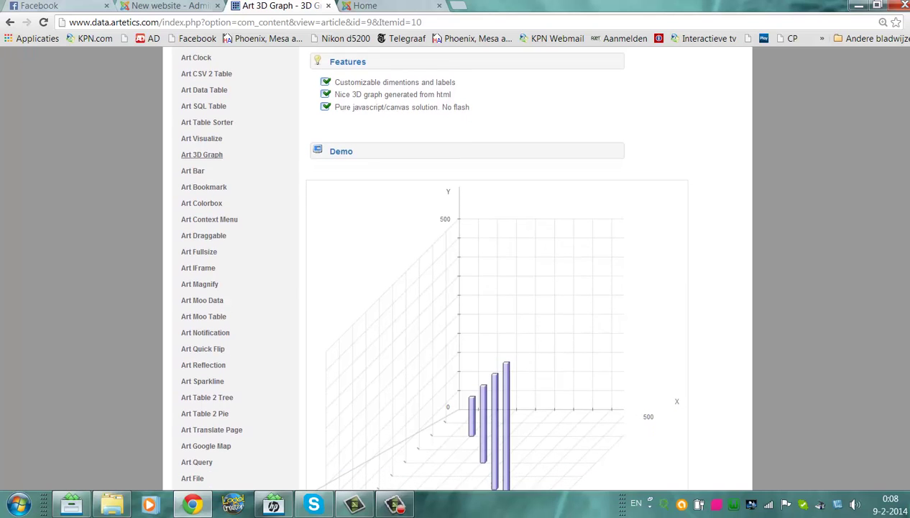
{"action": "left_click", "coordinate": [205, 74]}
{"action": "scroll", "coordinate": [762, 144], "scroll_direction": "down", "scroll_amount": 2}
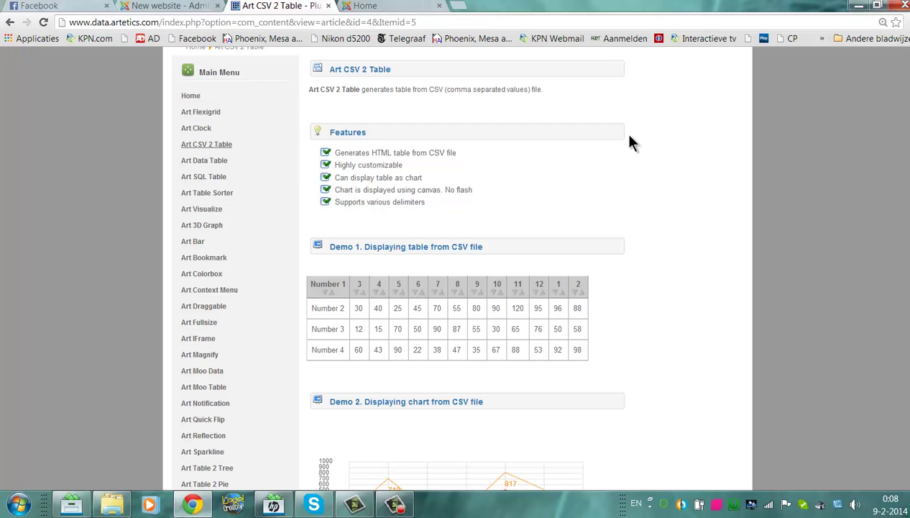
{"action": "left_click", "coordinate": [212, 162]}
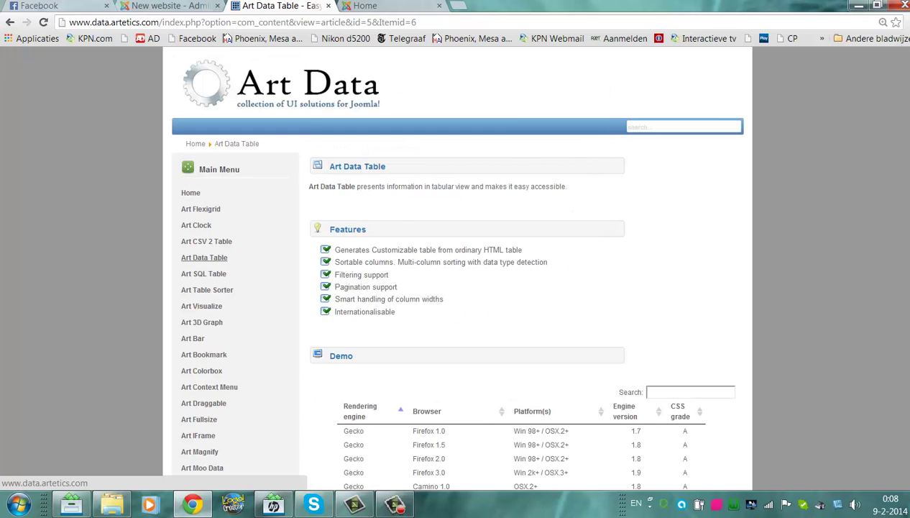
Open the Art SQL Table documentation page and examine its demos, usage code and parameters
{"action": "left_click", "coordinate": [201, 274]}
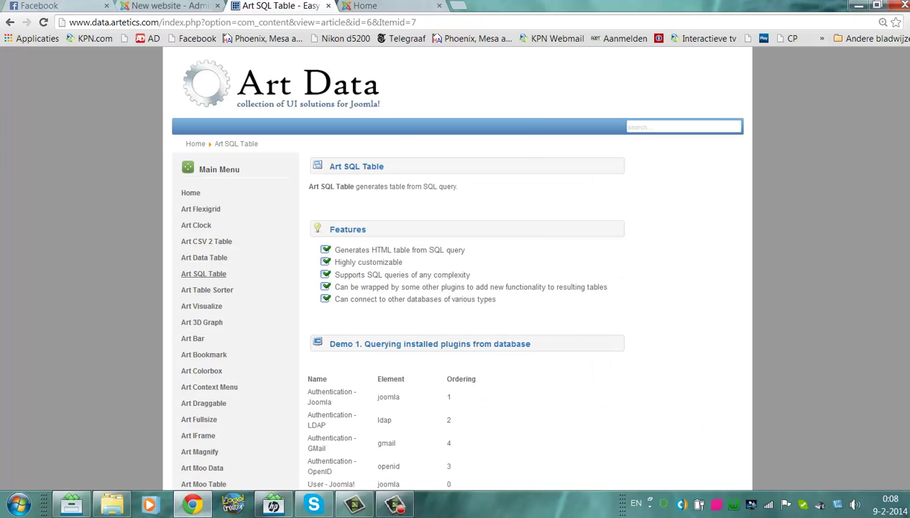
{"action": "scroll", "coordinate": [514, 224], "scroll_direction": "down", "scroll_amount": 5}
{"action": "scroll", "coordinate": [455, 266], "scroll_direction": "down", "scroll_amount": 3}
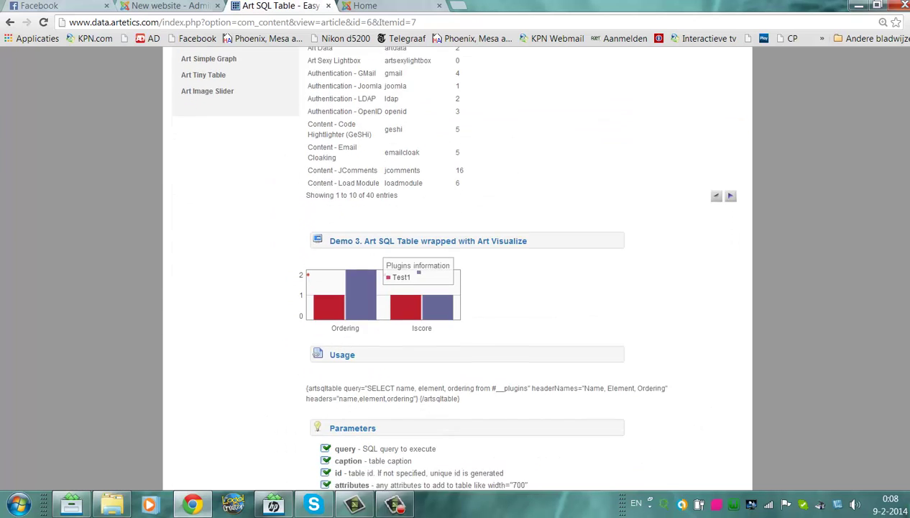
{"action": "scroll", "coordinate": [455, 266], "scroll_direction": "down", "scroll_amount": 4}
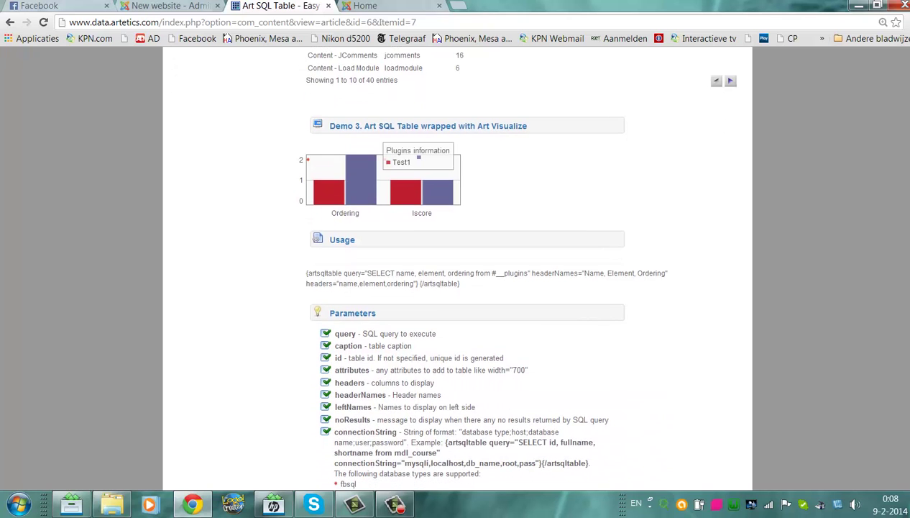
{"action": "scroll", "coordinate": [455, 266], "scroll_direction": "up", "scroll_amount": 7}
{"action": "scroll", "coordinate": [281, 200], "scroll_direction": "up", "scroll_amount": 5}
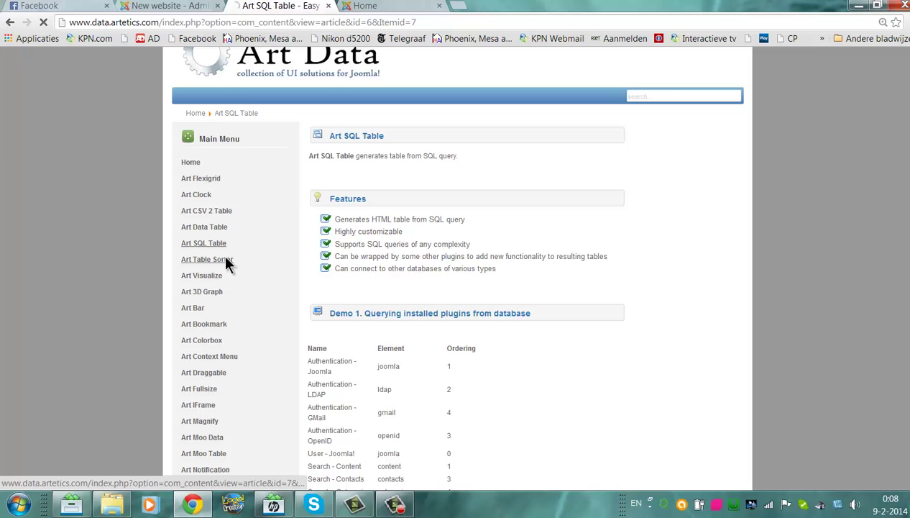
Open the Art Table Sorter page and sort its demo table by First Name, followed by Last Name
{"action": "left_click", "coordinate": [226, 259]}
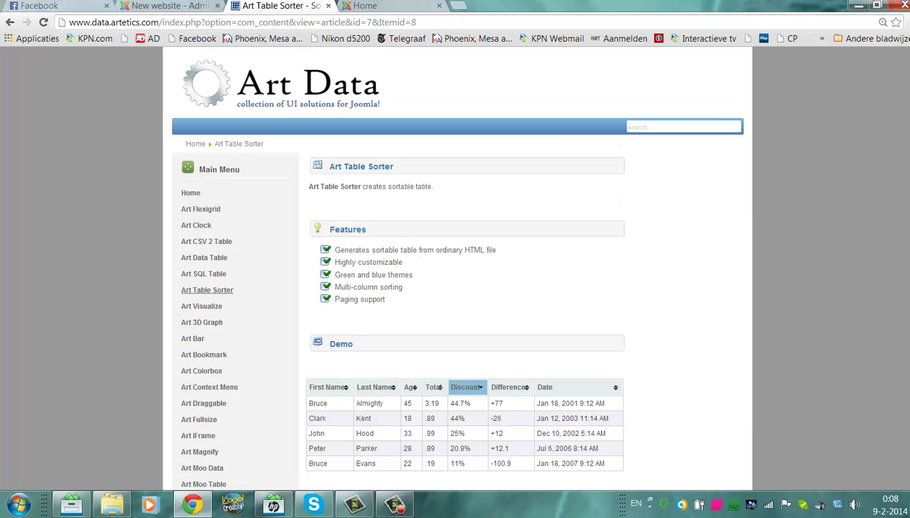
{"action": "scroll", "coordinate": [642, 241], "scroll_direction": "down", "scroll_amount": 3}
{"action": "scroll", "coordinate": [445, 135], "scroll_direction": "up", "scroll_amount": 1}
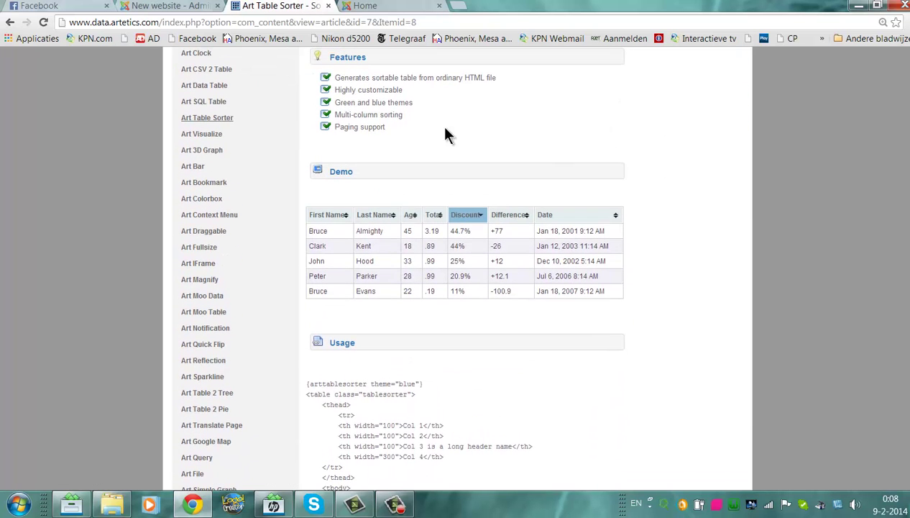
{"action": "left_click", "coordinate": [329, 216]}
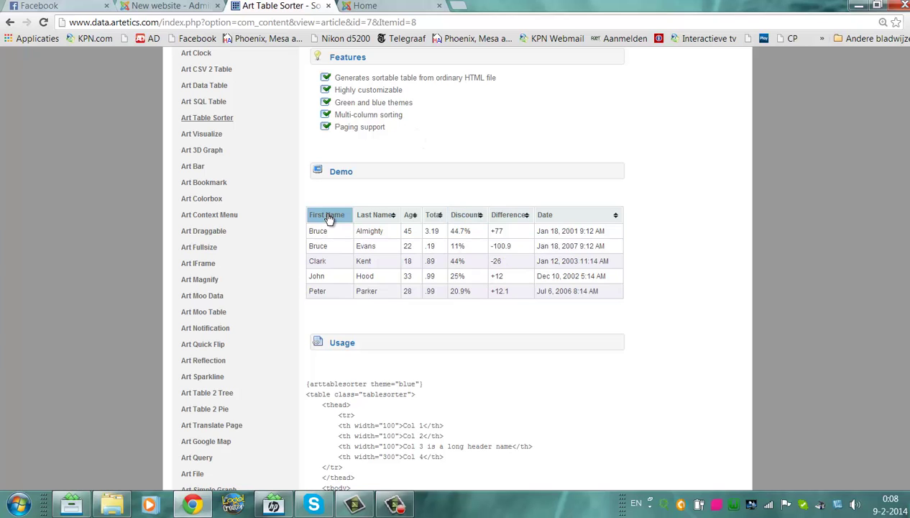
{"action": "left_click", "coordinate": [366, 217]}
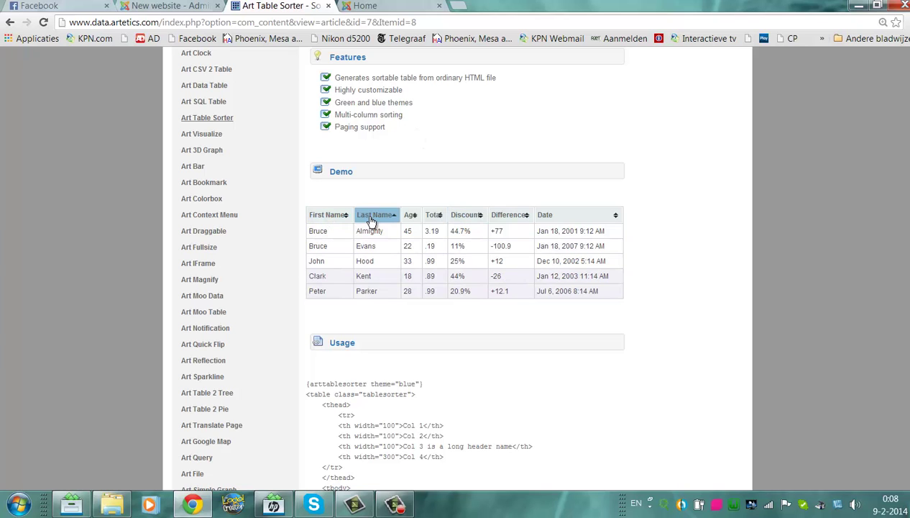
Sort the demo table by Age, Total, Discount and Difference in turn, finishing with Age in descending order
{"action": "left_click", "coordinate": [416, 216]}
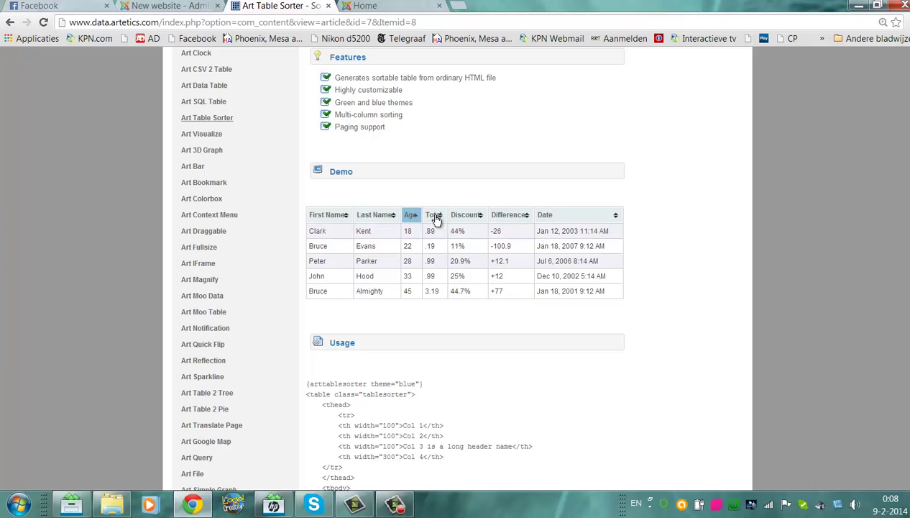
{"action": "left_click", "coordinate": [436, 218]}
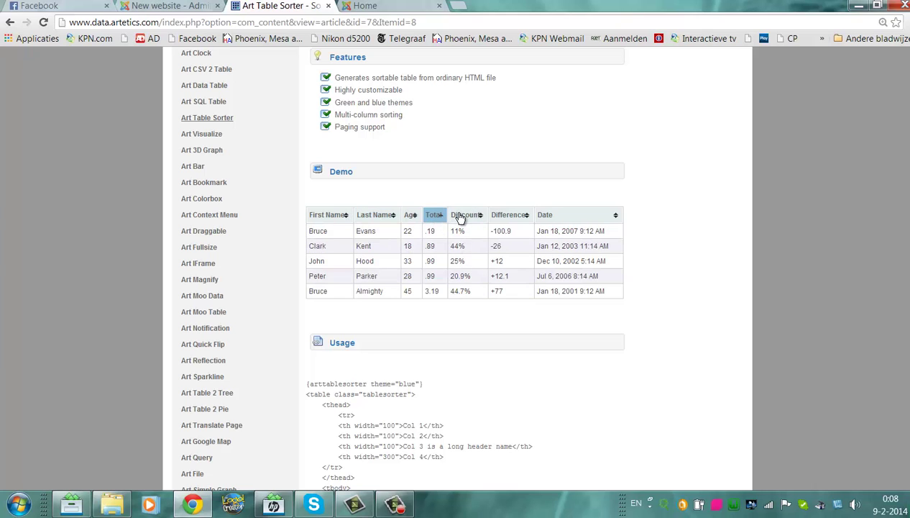
{"action": "left_click", "coordinate": [461, 216]}
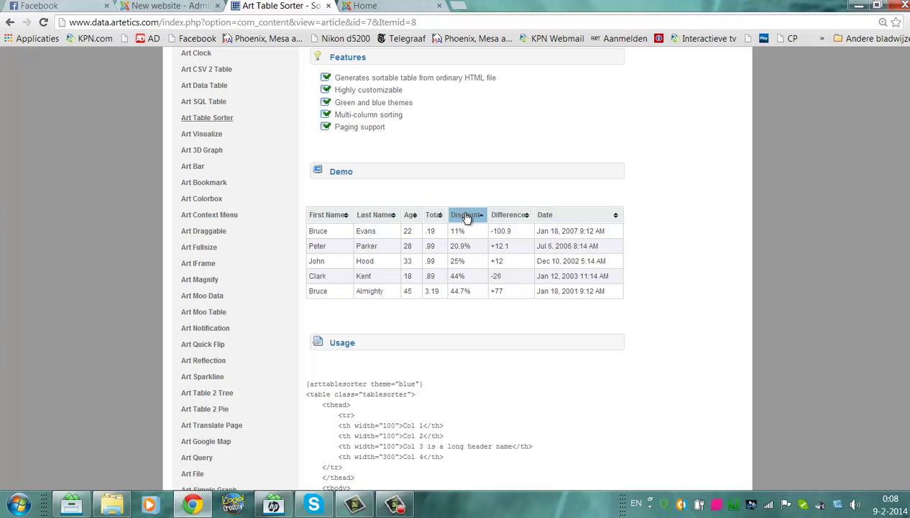
{"action": "left_click", "coordinate": [514, 217]}
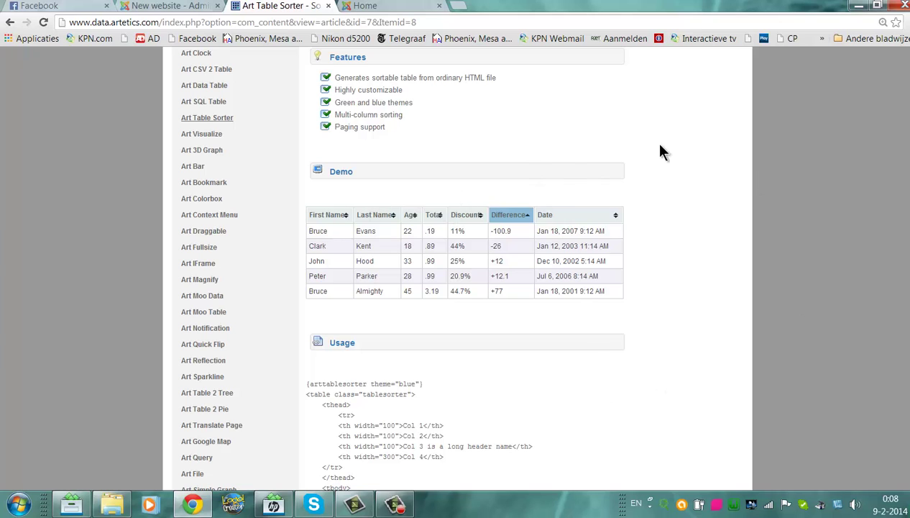
{"action": "left_click", "coordinate": [379, 214]}
{"action": "left_click", "coordinate": [412, 214]}
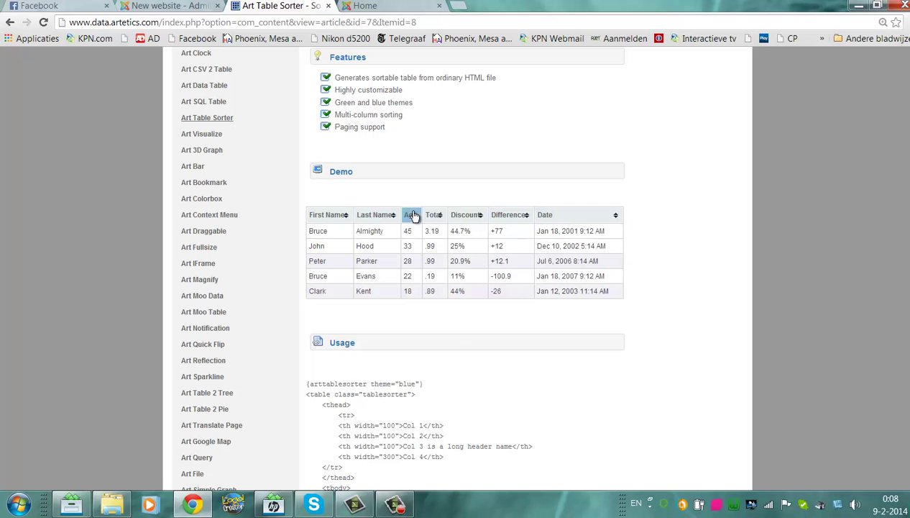
Copy the complete arttablesorter usage code, from the opening theme="blue" tag through the closing tag
{"action": "scroll", "coordinate": [460, 266], "scroll_direction": "up", "scroll_amount": 3}
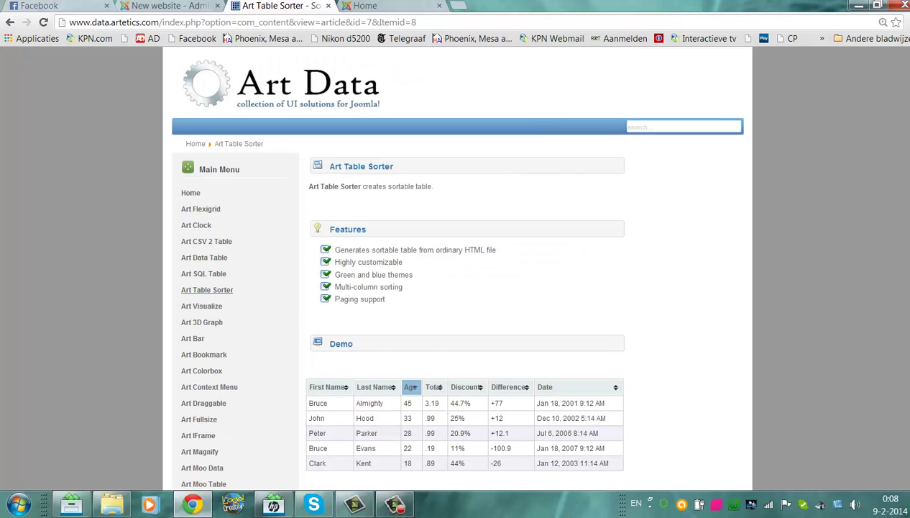
{"action": "scroll", "coordinate": [460, 266], "scroll_direction": "down", "scroll_amount": 5}
{"action": "scroll", "coordinate": [405, 373], "scroll_direction": "down", "scroll_amount": 2}
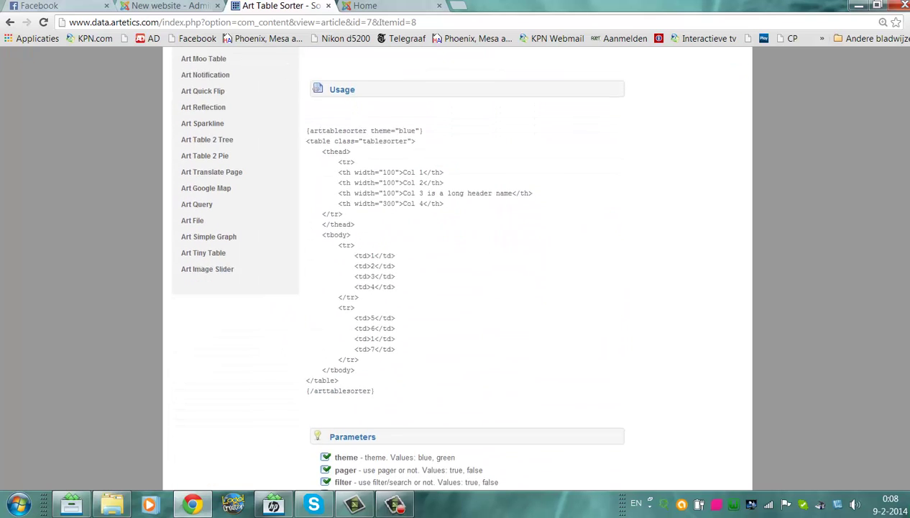
{"action": "left_click_drag", "start_coordinate": [405, 372], "coordinate": [305, 96]}
{"action": "key", "text": "ctrl+c"}
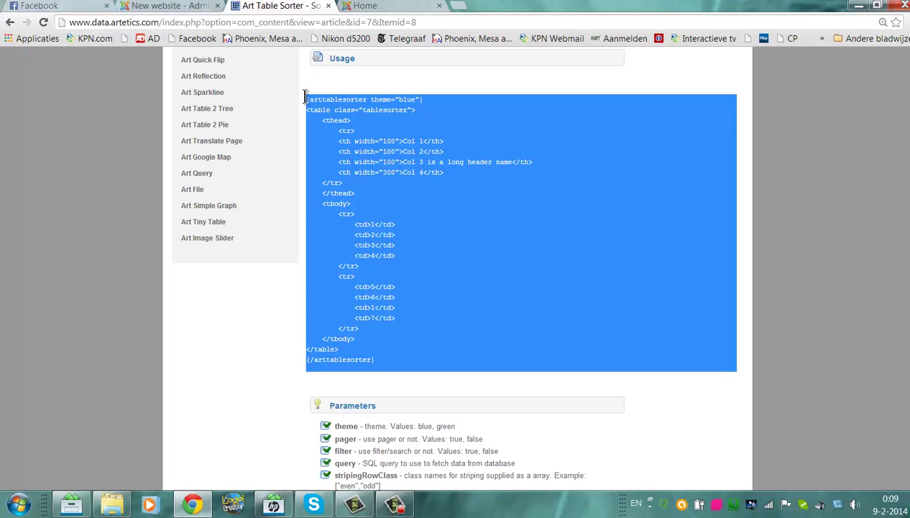
Replace the source code of the "About your home page" article with the copied arttablesorter snippet and save the article
{"action": "left_click", "coordinate": [179, 5]}
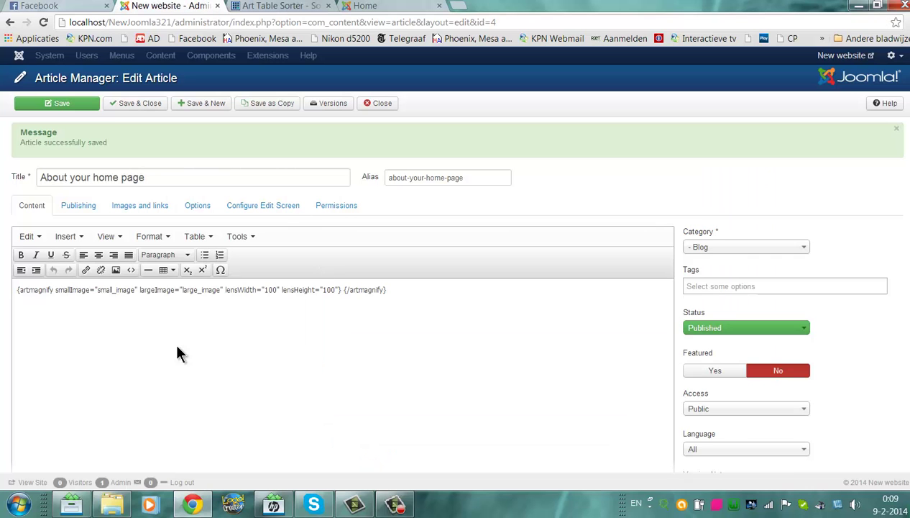
{"action": "left_click", "coordinate": [131, 269]}
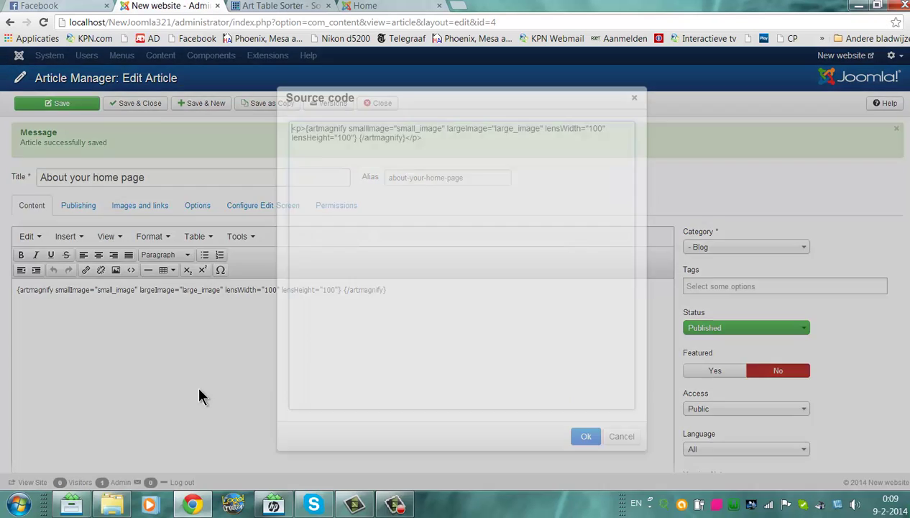
{"action": "key", "text": "ctrl+a"}
{"action": "key", "text": "Delete"}
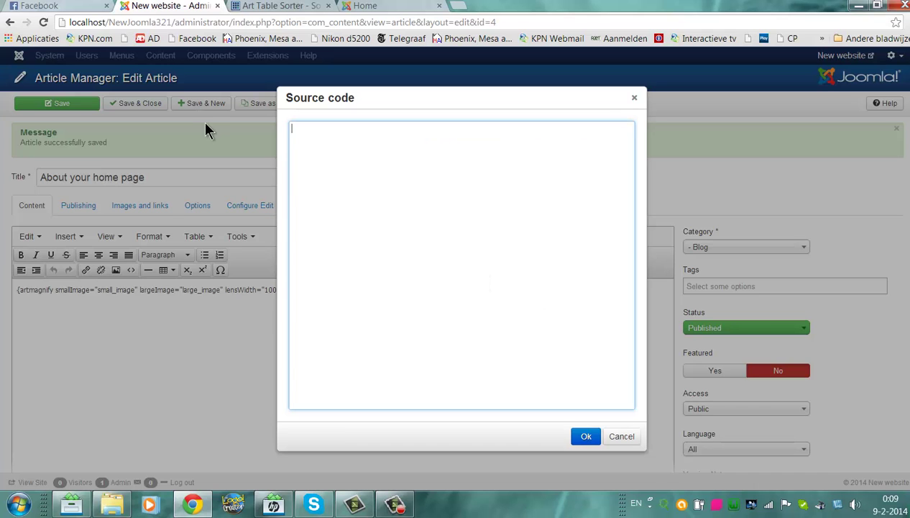
{"action": "key", "text": "ctrl+v"}
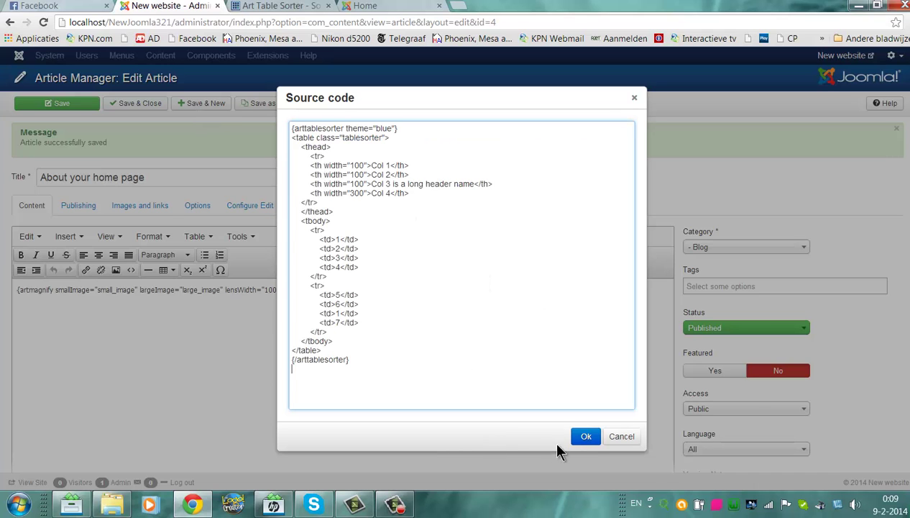
{"action": "left_click", "coordinate": [585, 436]}
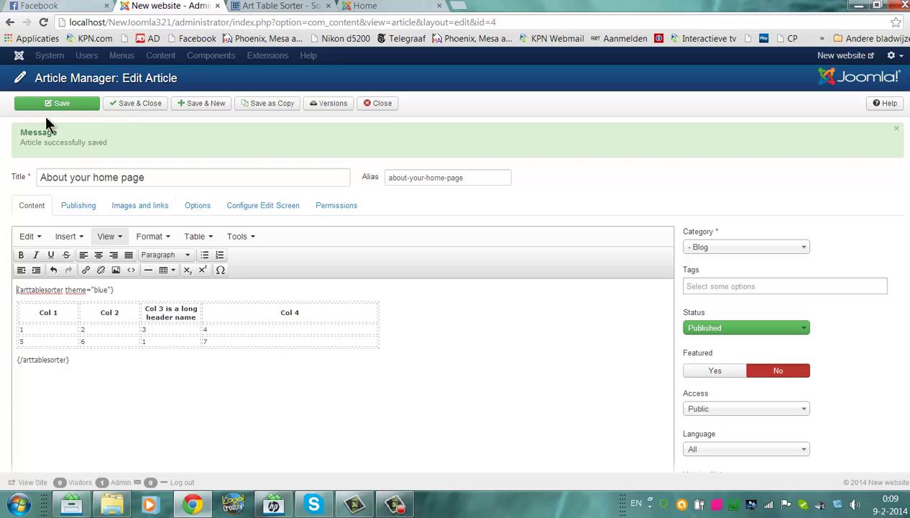
{"action": "left_click", "coordinate": [62, 104]}
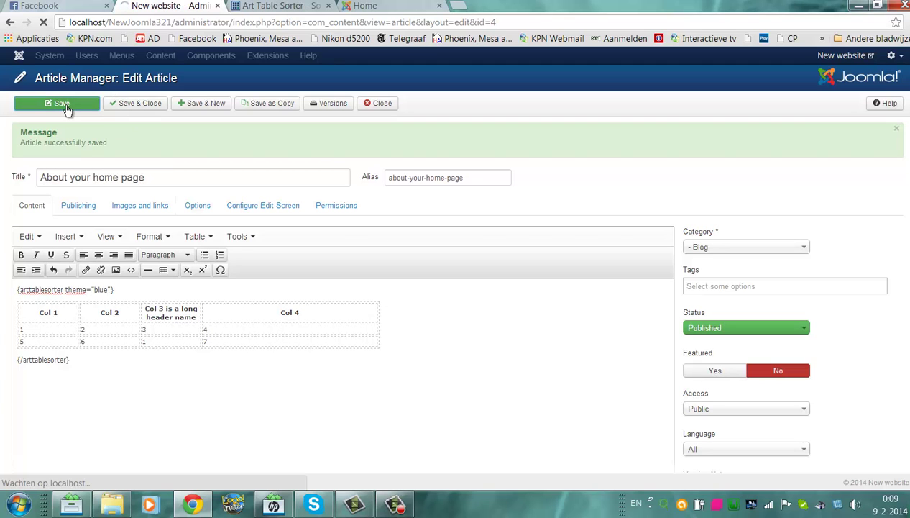
Reload the site's home page and check the table in the "About your home page" article
{"action": "left_click", "coordinate": [355, 6]}
{"action": "key", "text": "F5"}
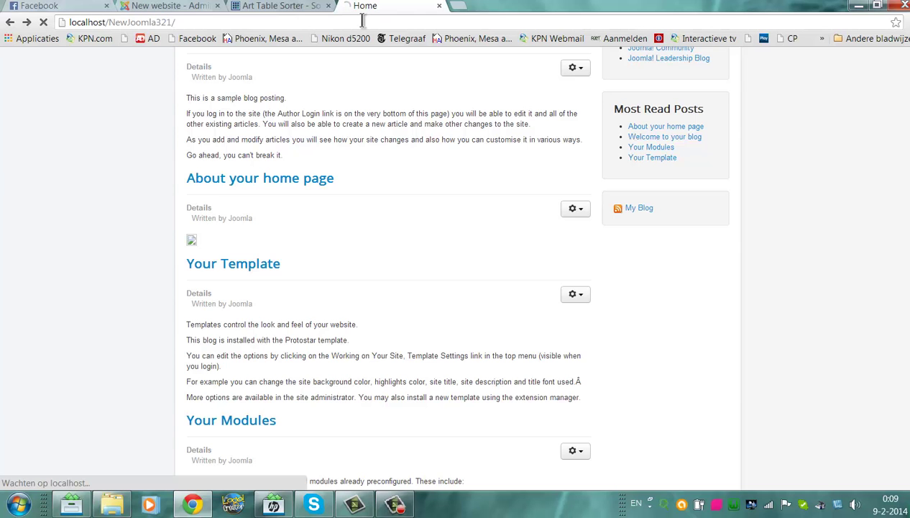
{"action": "scroll", "coordinate": [613, 174], "scroll_direction": "down", "scroll_amount": 1}
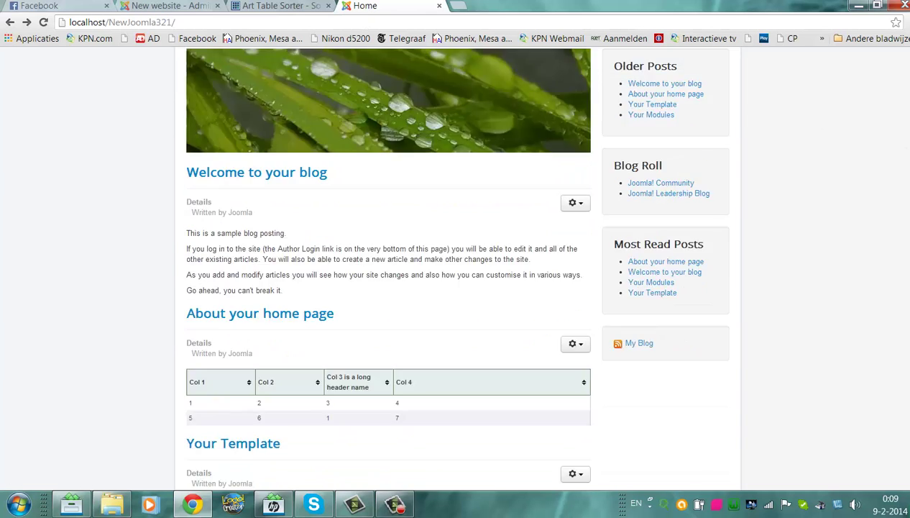
{"action": "scroll", "coordinate": [388, 266], "scroll_direction": "down", "scroll_amount": 5}
{"action": "scroll", "coordinate": [388, 266], "scroll_direction": "up", "scroll_amount": 3}
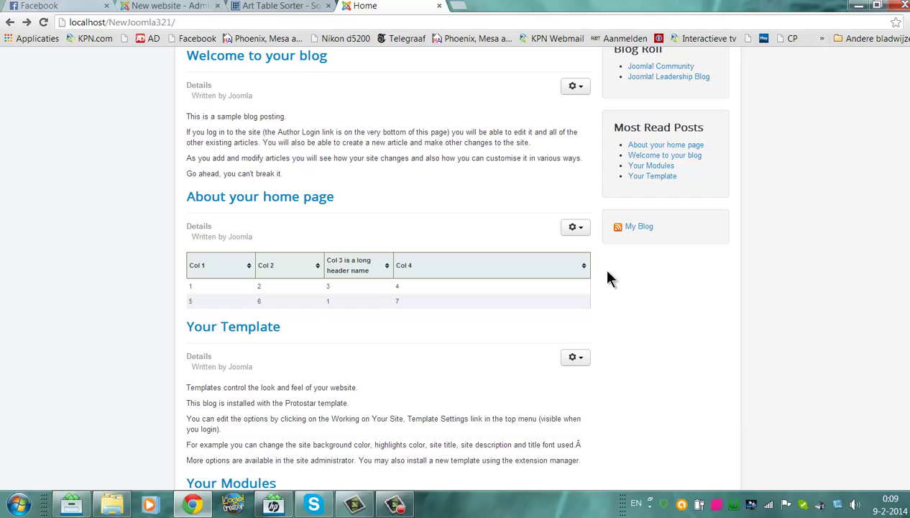
Test the article's table by sorting on Col 1, Col 2, Col 3 and Col 4, ending on Col 1
{"action": "left_click", "coordinate": [249, 272]}
{"action": "left_click", "coordinate": [249, 272]}
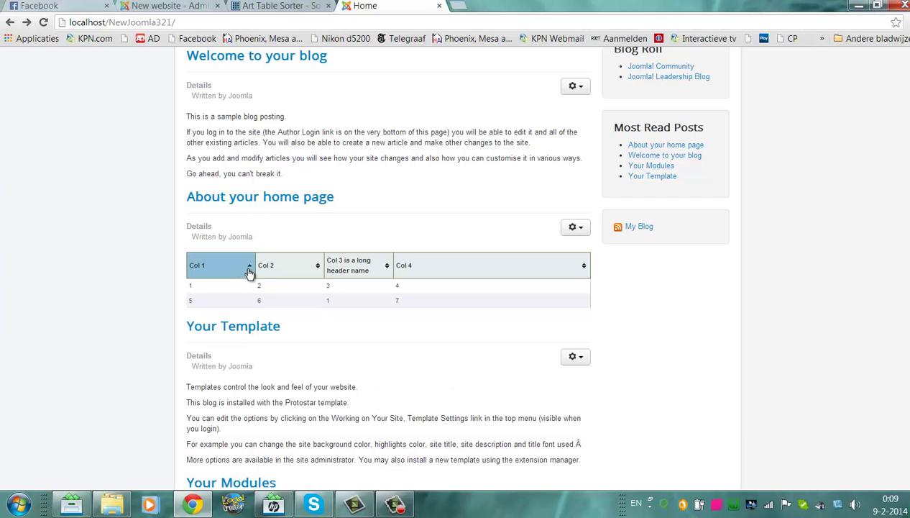
{"action": "left_click", "coordinate": [301, 266]}
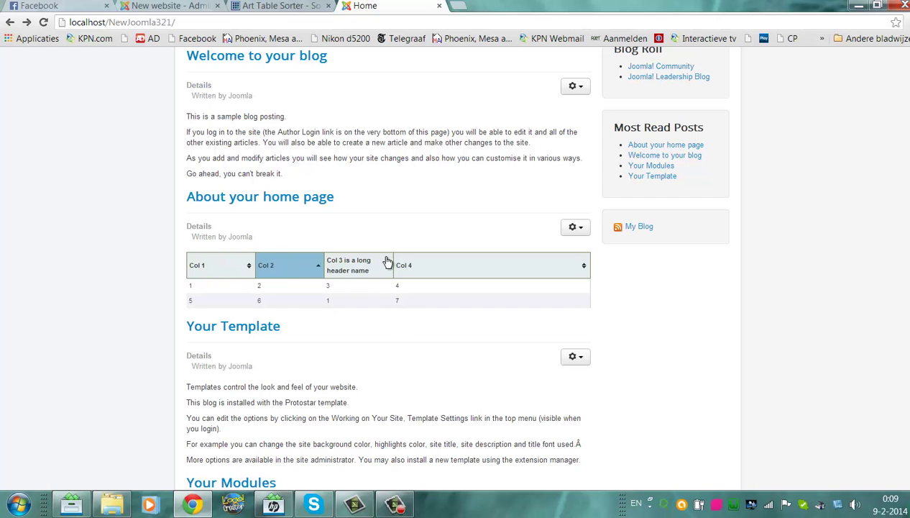
{"action": "left_click", "coordinate": [371, 267]}
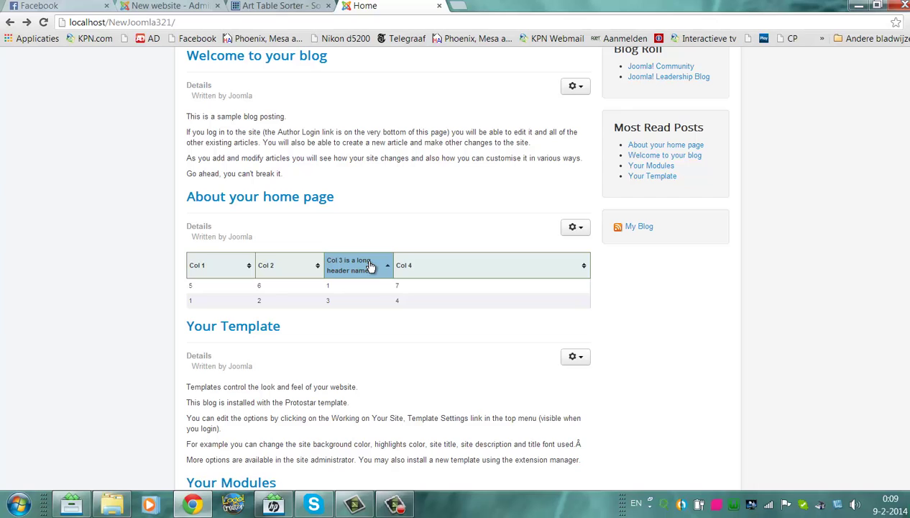
{"action": "left_click", "coordinate": [423, 272]}
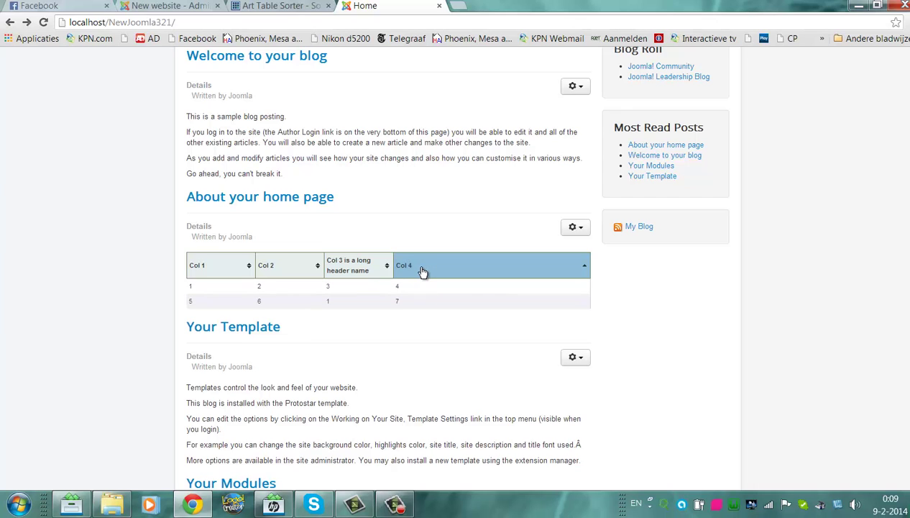
{"action": "left_click", "coordinate": [192, 268]}
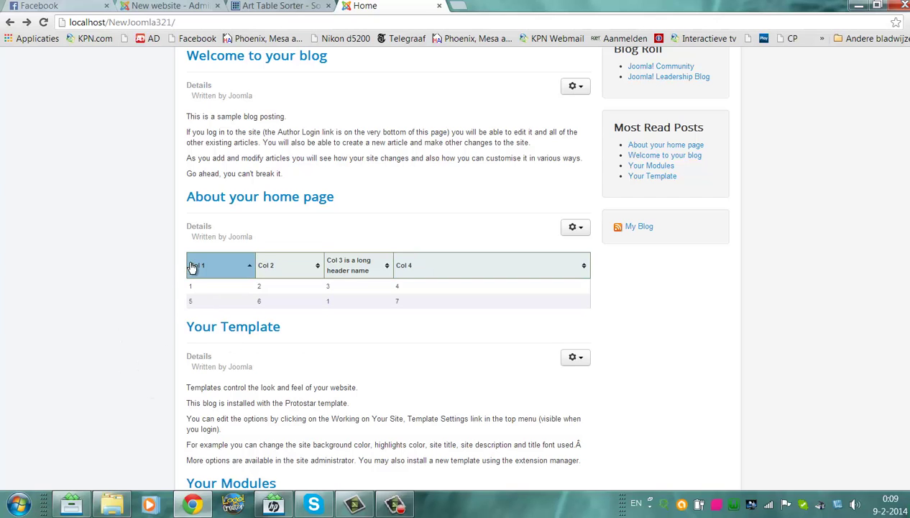
Open the Art Reflection documentation page on the Art Data site and examine its demo image, usage code and parameters
{"action": "left_click", "coordinate": [270, 5]}
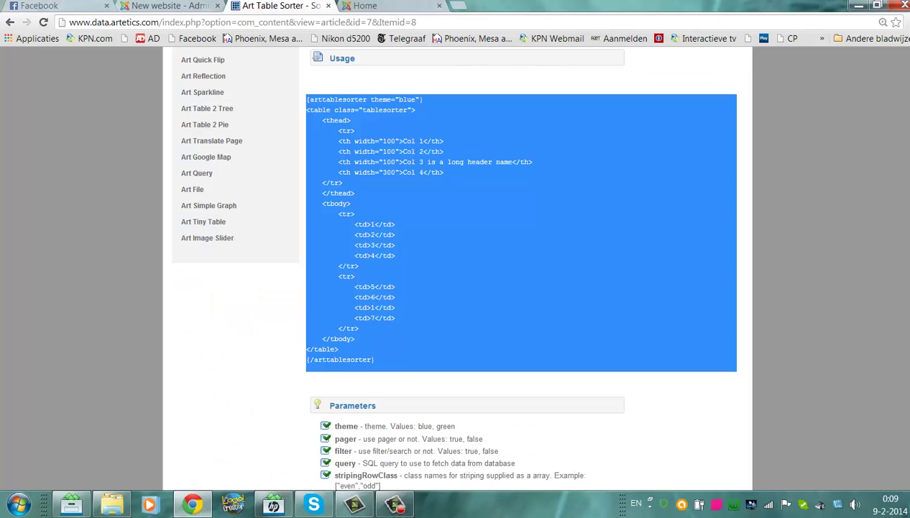
{"action": "scroll", "coordinate": [394, 297], "scroll_direction": "up", "scroll_amount": 3}
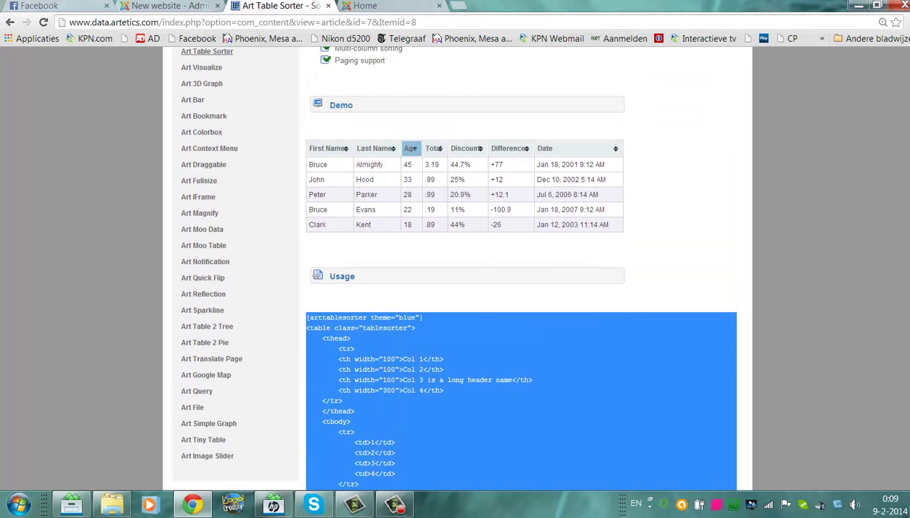
{"action": "left_click", "coordinate": [208, 294]}
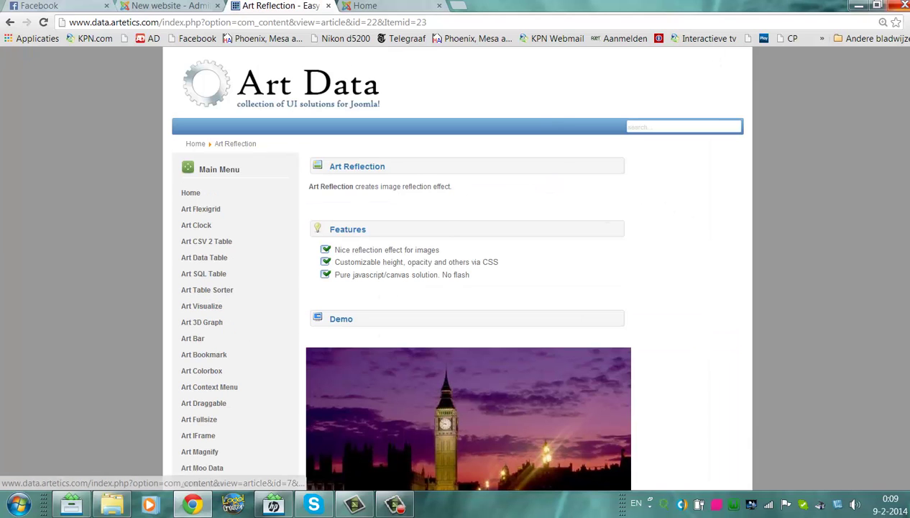
{"action": "scroll", "coordinate": [748, 407], "scroll_direction": "down", "scroll_amount": 6}
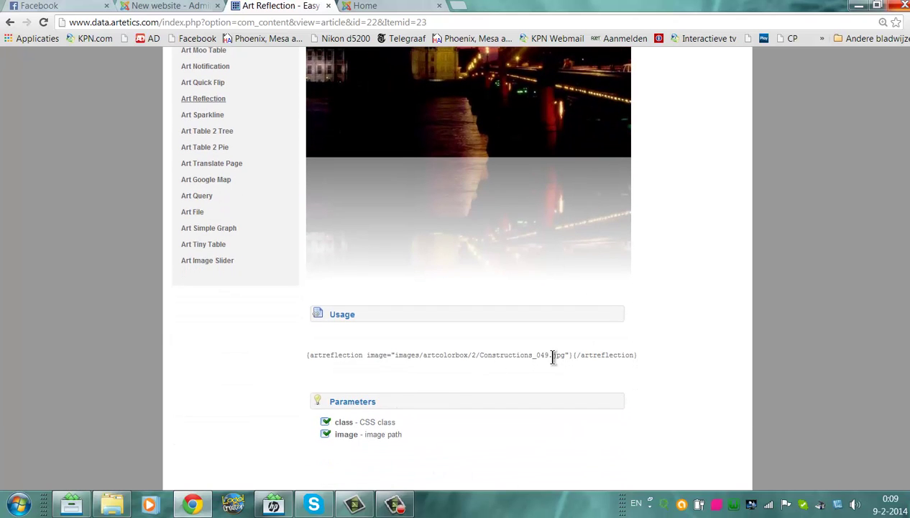
{"action": "scroll", "coordinate": [902, 199], "scroll_direction": "up", "scroll_amount": 2}
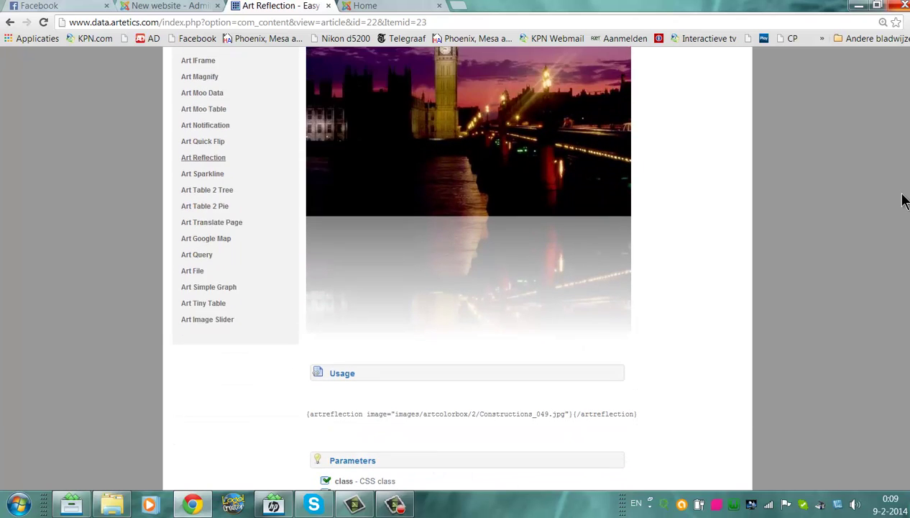
{"action": "scroll", "coordinate": [902, 287], "scroll_direction": "down", "scroll_amount": 2}
{"action": "scroll", "coordinate": [899, 287], "scroll_direction": "up", "scroll_amount": 3}
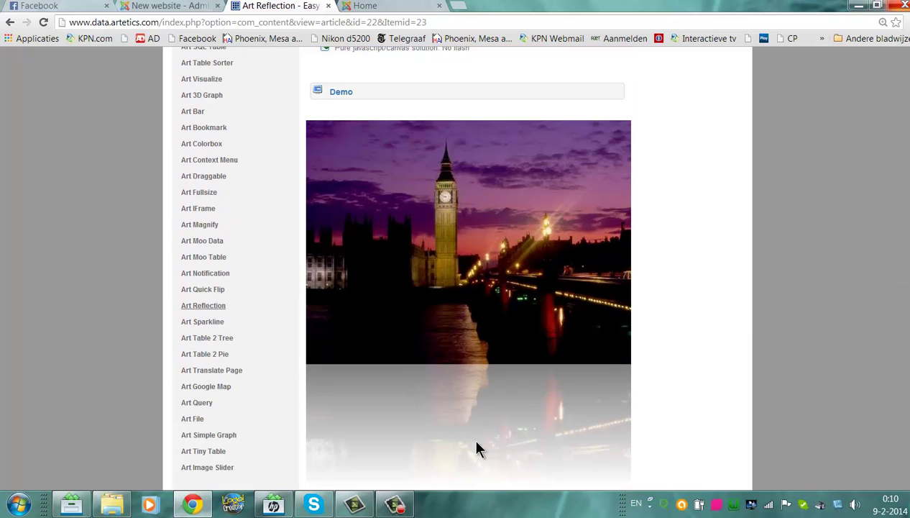
{"action": "scroll", "coordinate": [836, 212], "scroll_direction": "up", "scroll_amount": 3}
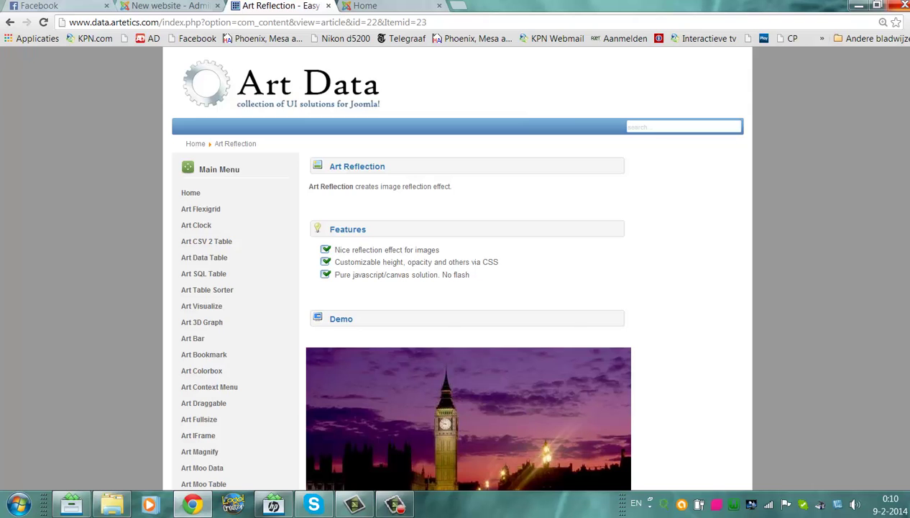
{"action": "scroll", "coordinate": [455, 266], "scroll_direction": "down", "scroll_amount": 3}
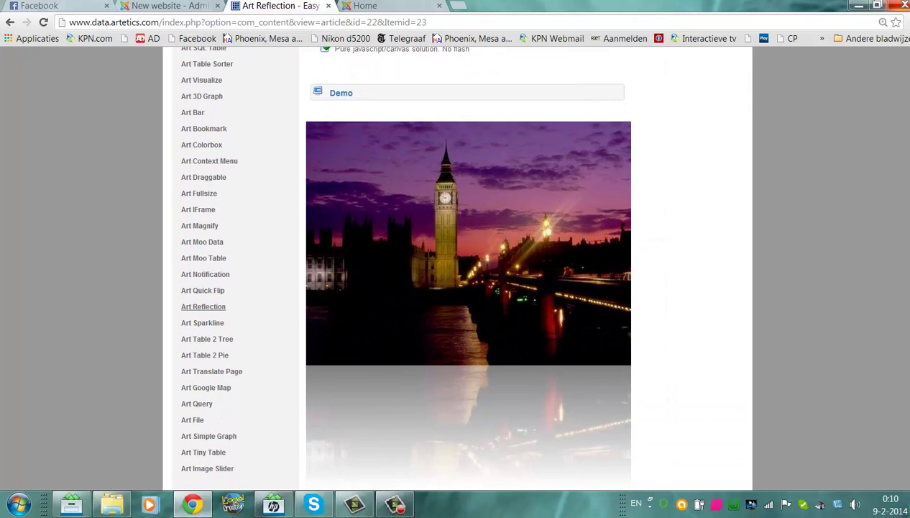
{"action": "scroll", "coordinate": [386, 153], "scroll_direction": "down", "scroll_amount": 1}
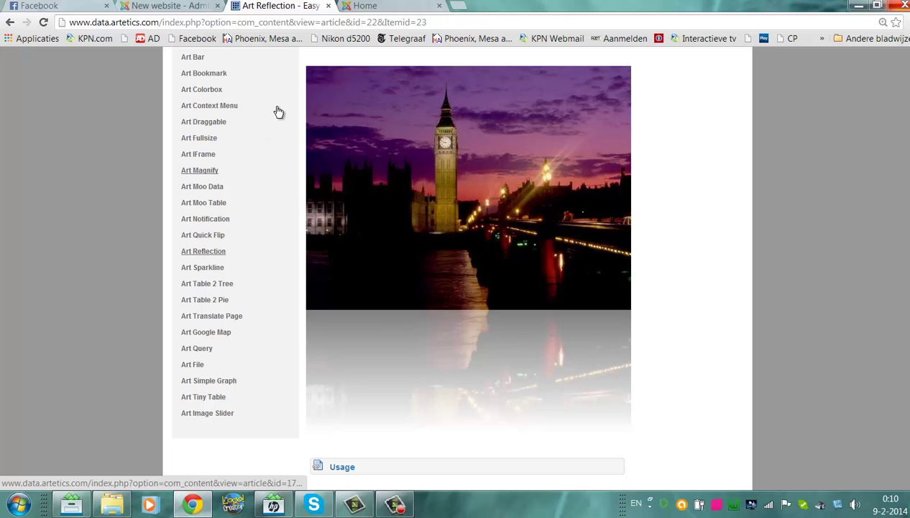
Open the Art IFrame documentation page and advance its embedded demo presentation to slide 4
{"action": "left_click", "coordinate": [204, 155]}
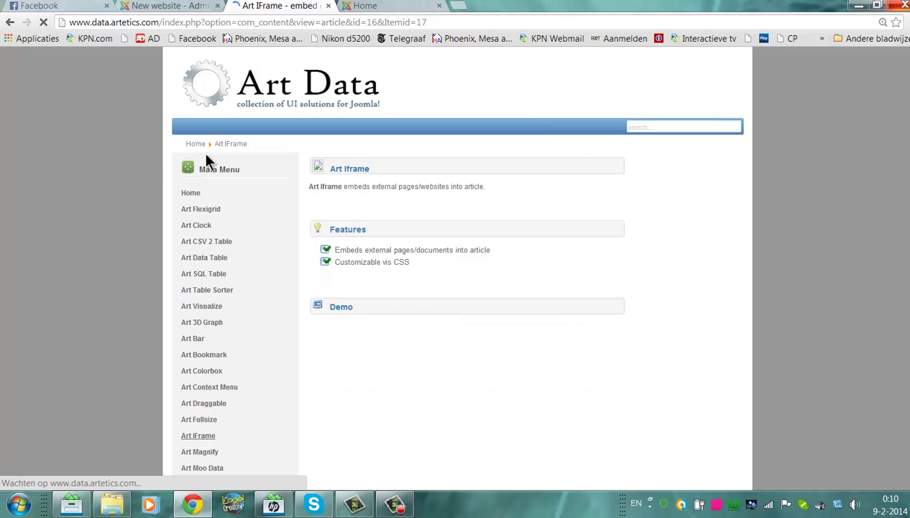
{"action": "scroll", "coordinate": [456, 273], "scroll_direction": "down", "scroll_amount": 4}
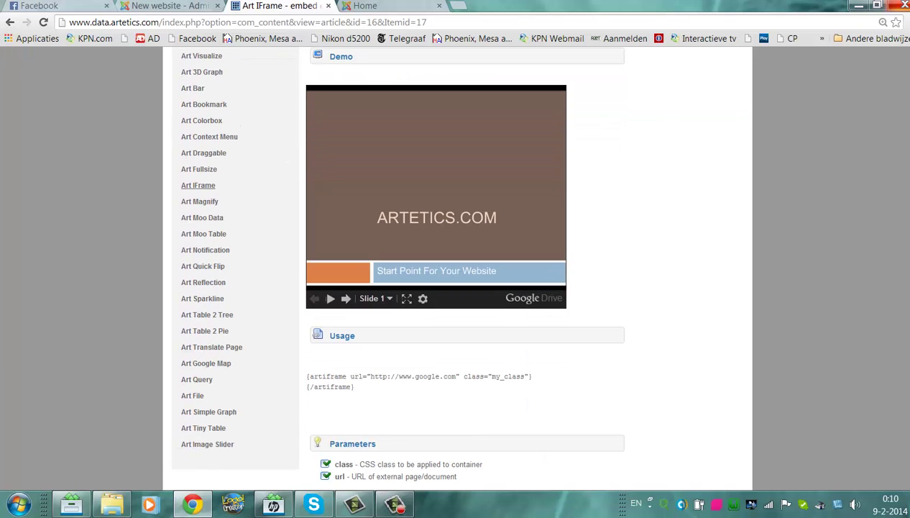
{"action": "left_click", "coordinate": [330, 298]}
{"action": "left_click", "coordinate": [330, 298]}
{"action": "left_click", "coordinate": [330, 298]}
{"action": "left_click", "coordinate": [510, 277]}
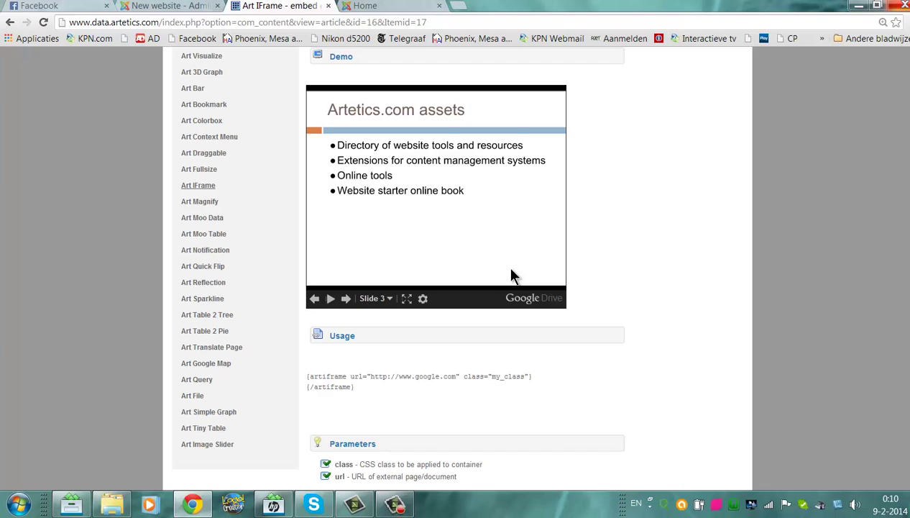
{"action": "left_click", "coordinate": [512, 277]}
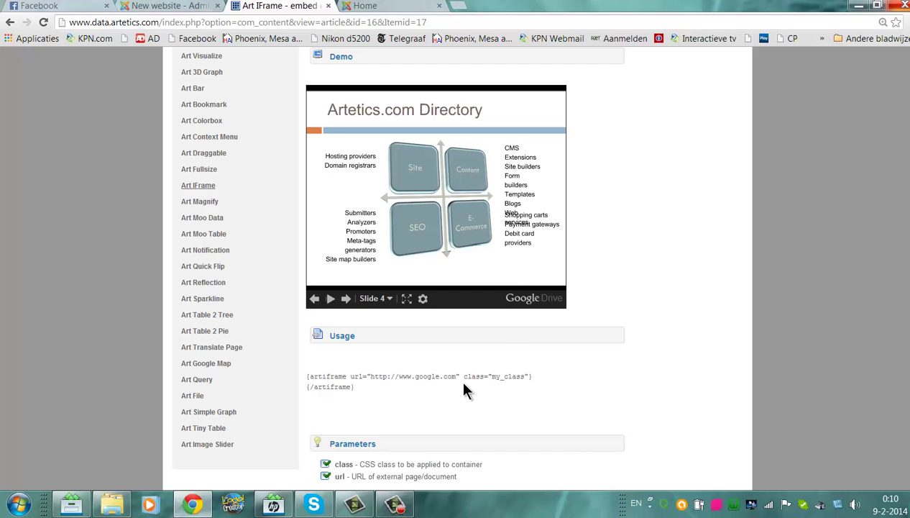
Advance the demo presentation to slide 5 and copy the Art IFrame usage snippet with its closing tag
{"action": "left_click", "coordinate": [473, 229]}
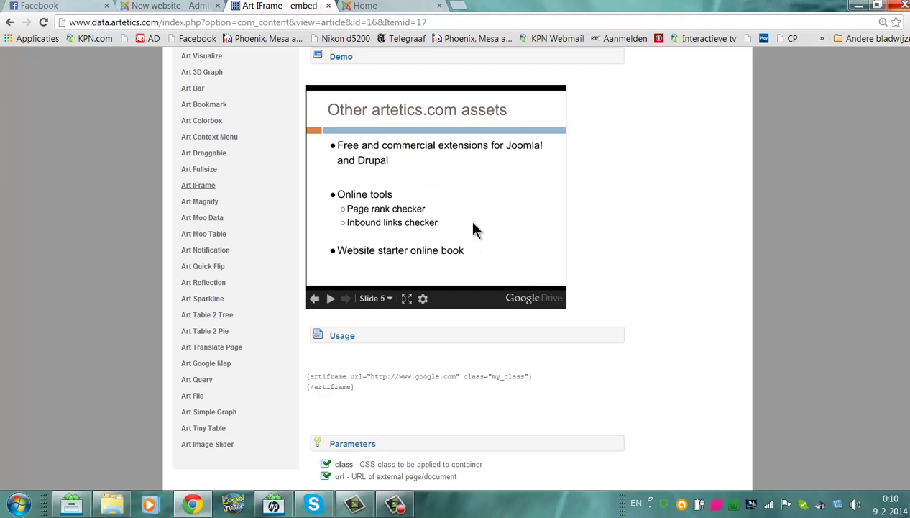
{"action": "left_click_drag", "start_coordinate": [367, 388], "coordinate": [297, 362]}
{"action": "key", "text": "ctrl+c"}
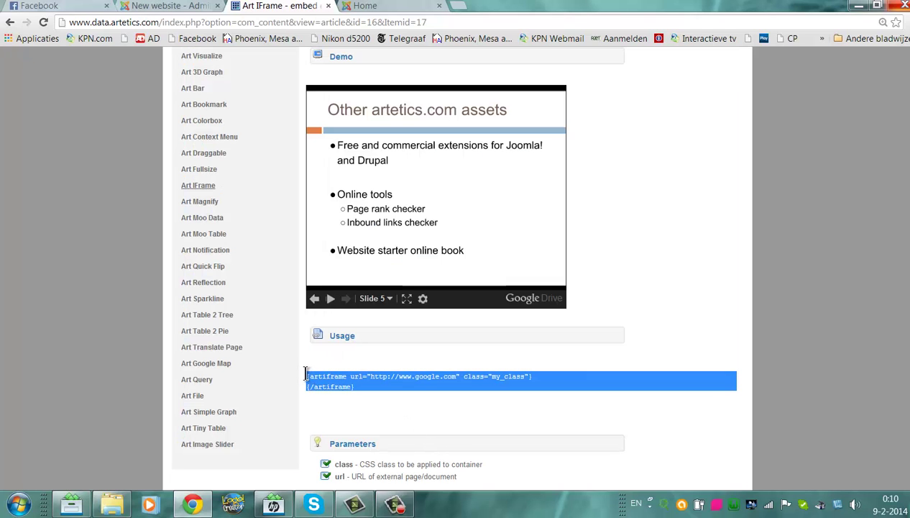
{"action": "left_click", "coordinate": [151, 6]}
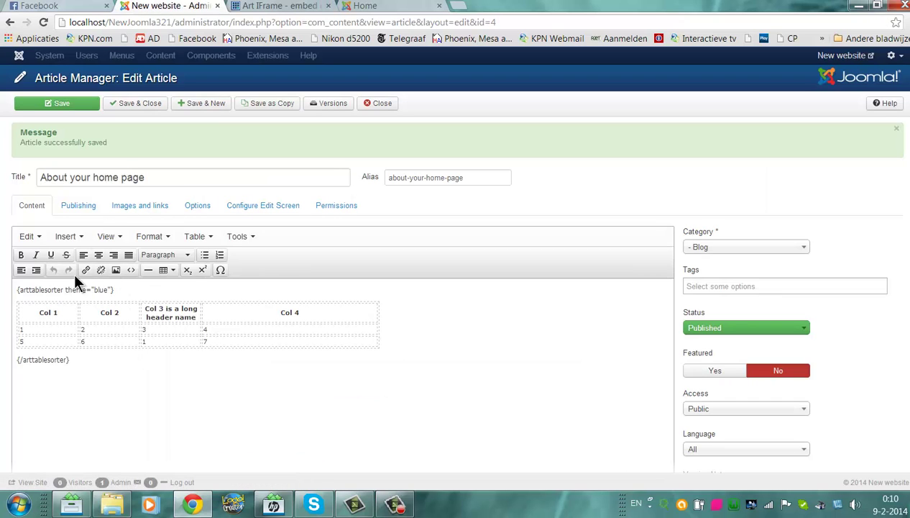
{"action": "left_click", "coordinate": [133, 270]}
{"action": "left_click_drag", "start_coordinate": [410, 340], "coordinate": [252, 122]}
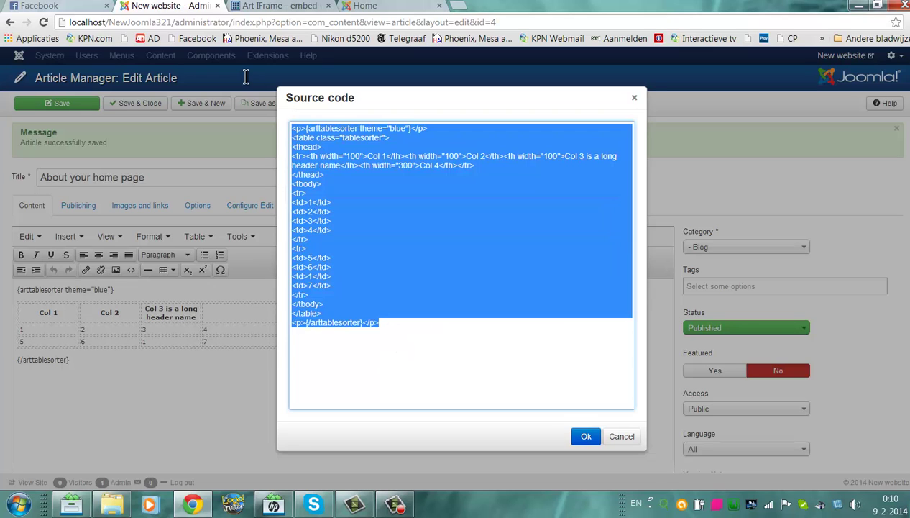
{"action": "key", "text": "Delete"}
{"action": "key", "text": "ctrl+v"}
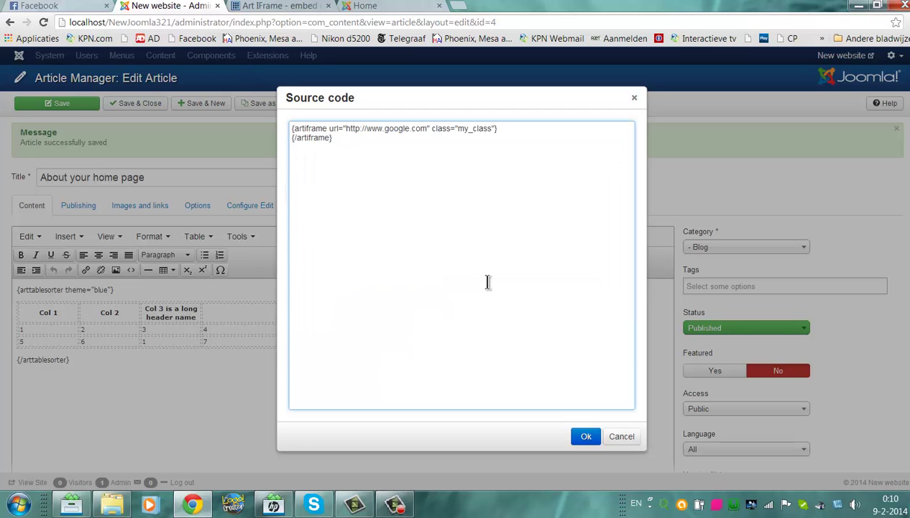
{"action": "left_click", "coordinate": [594, 437]}
{"action": "left_click", "coordinate": [586, 436]}
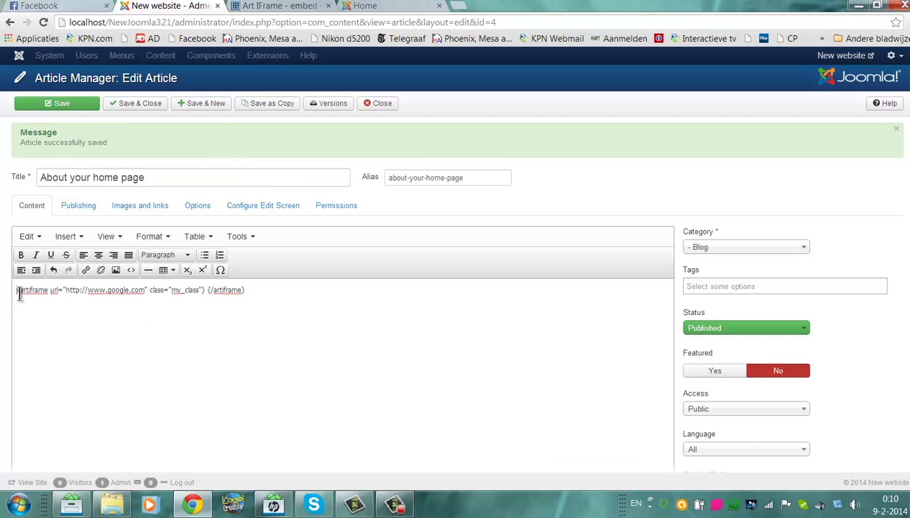
{"action": "left_click", "coordinate": [61, 103]}
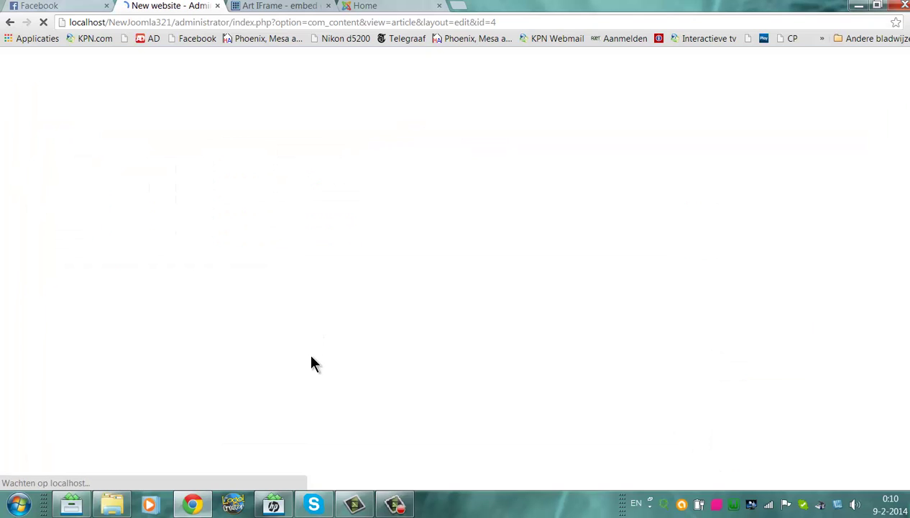
Reload the site's home page and check the embedded frame in the "About your home page" article
{"action": "left_click", "coordinate": [369, 6]}
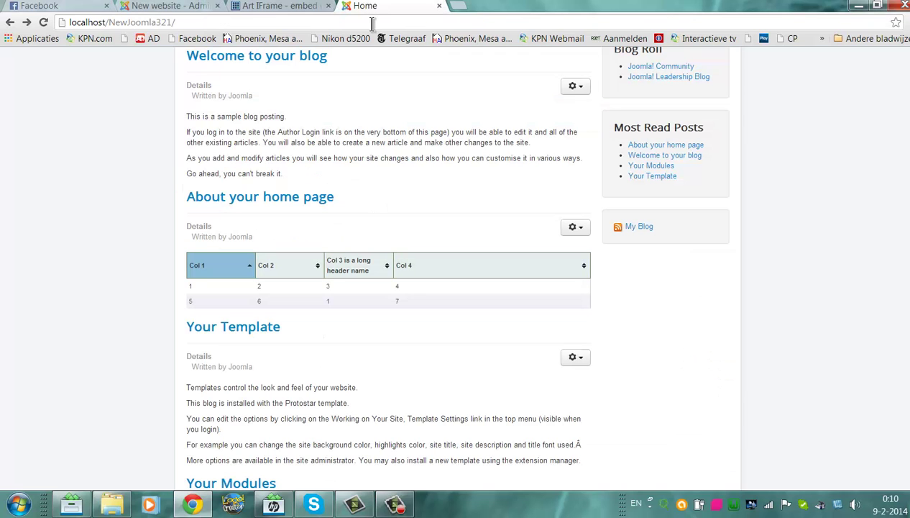
{"action": "left_click", "coordinate": [370, 22]}
{"action": "key", "text": "Return"}
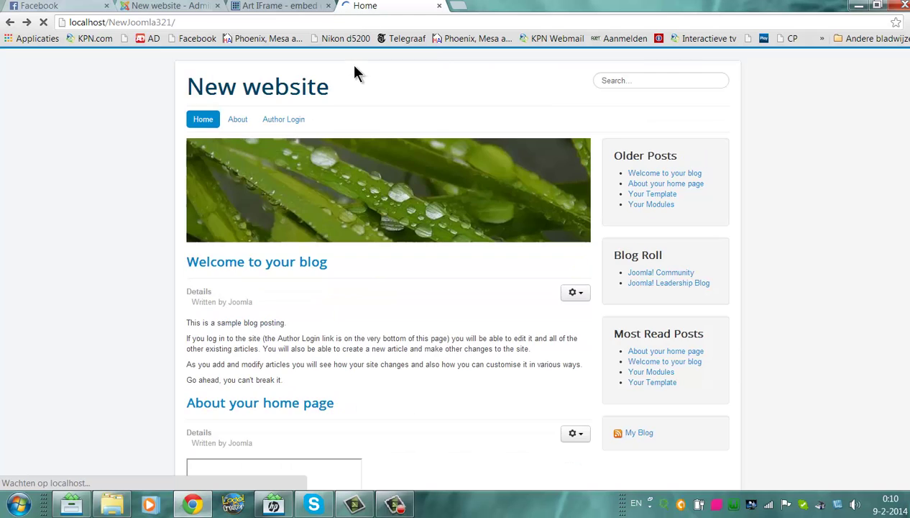
{"action": "scroll", "coordinate": [458, 270], "scroll_direction": "down", "scroll_amount": 6}
{"action": "scroll", "coordinate": [458, 270], "scroll_direction": "up", "scroll_amount": 2}
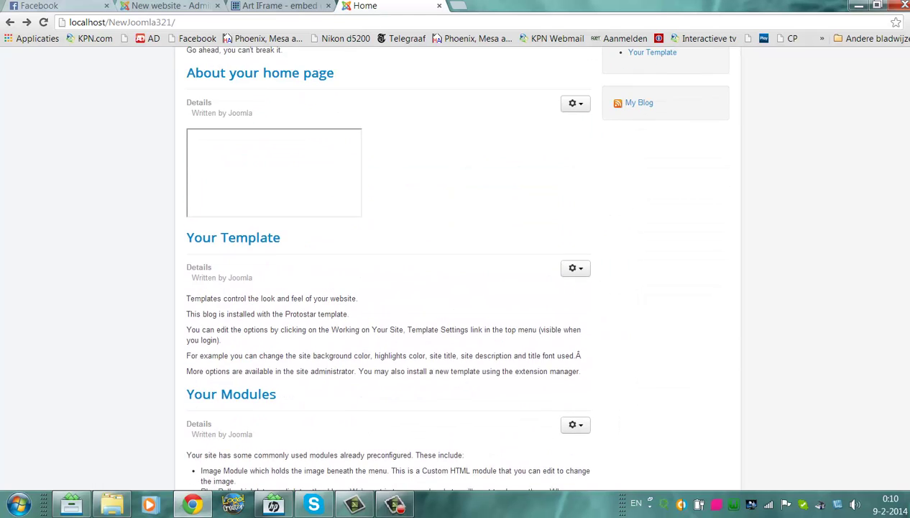
Clear the article's source code, paste the same artiframe snippet back in and save the article
{"action": "left_click", "coordinate": [202, 6]}
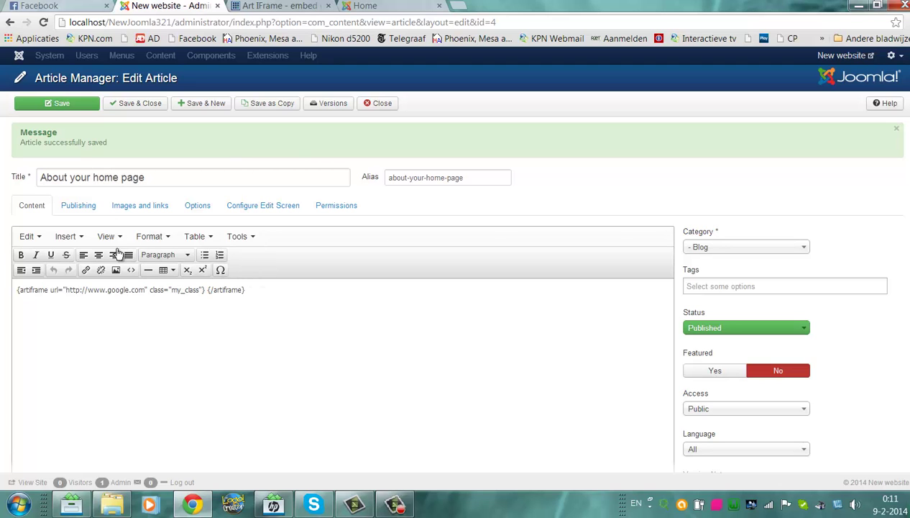
{"action": "left_click", "coordinate": [131, 270]}
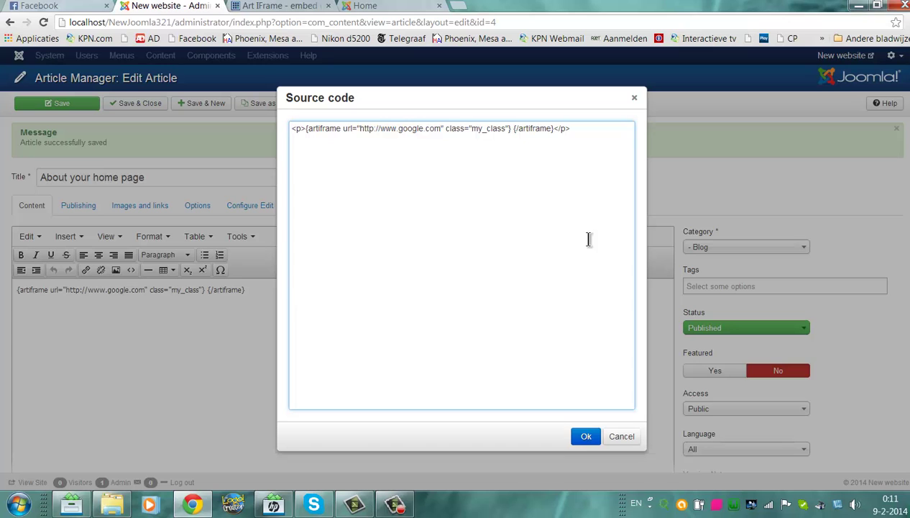
{"action": "left_click_drag", "start_coordinate": [571, 129], "coordinate": [200, 138]}
{"action": "key", "text": "ctrl+c"}
{"action": "key", "text": "BackSpace"}
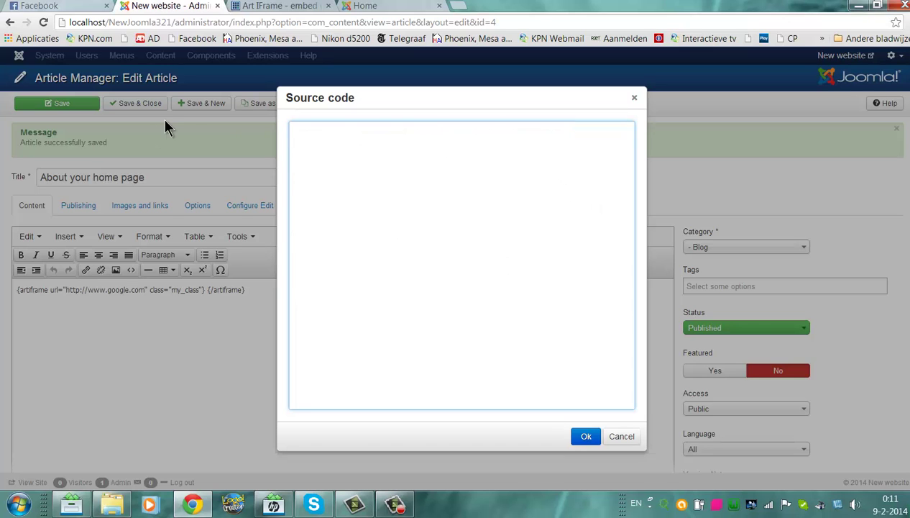
{"action": "key", "text": "ctrl+v"}
{"action": "left_click", "coordinate": [588, 437]}
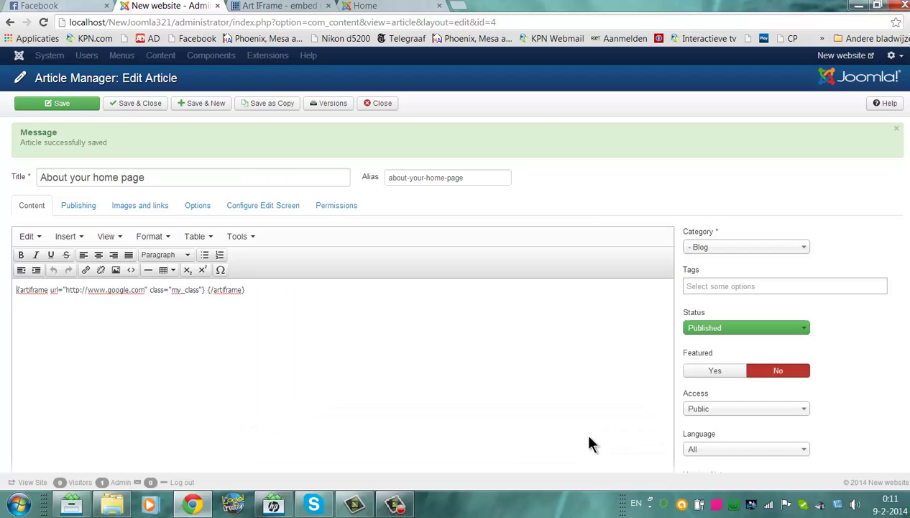
{"action": "left_click", "coordinate": [65, 103]}
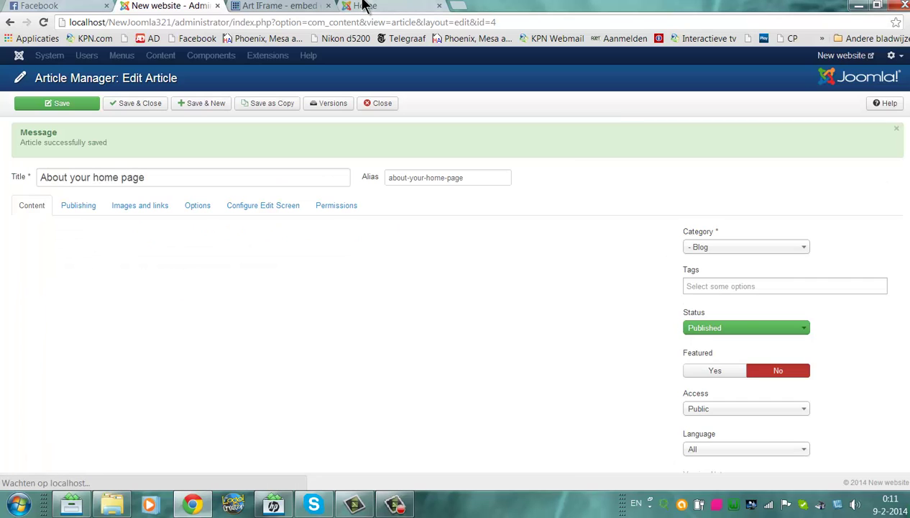
Reload the home page to recheck the embedded frame and compare it with the Art IFrame documentation page
{"action": "left_click", "coordinate": [365, 6]}
{"action": "left_click", "coordinate": [362, 22]}
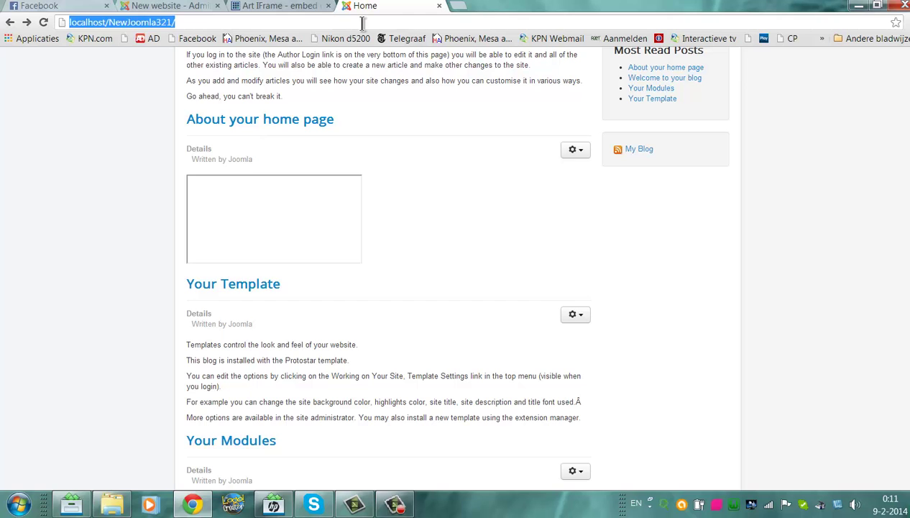
{"action": "key", "text": "Return"}
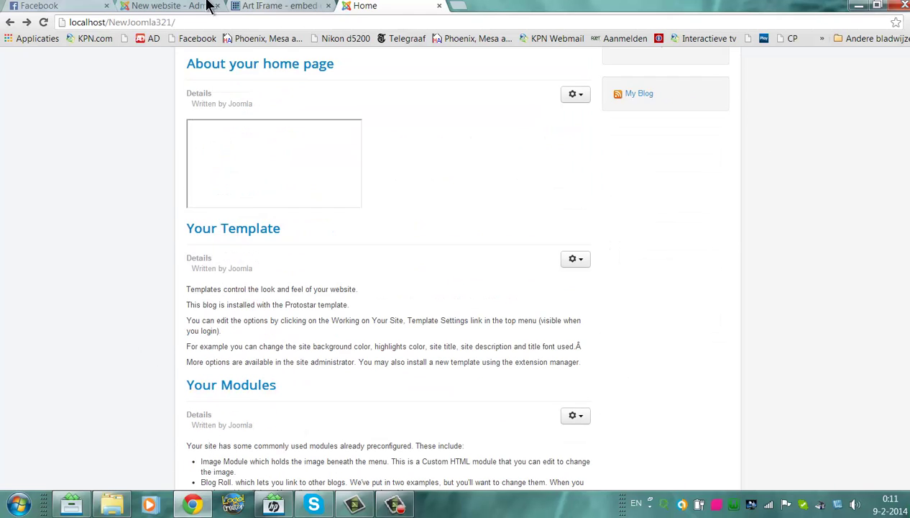
{"action": "left_click", "coordinate": [248, 6]}
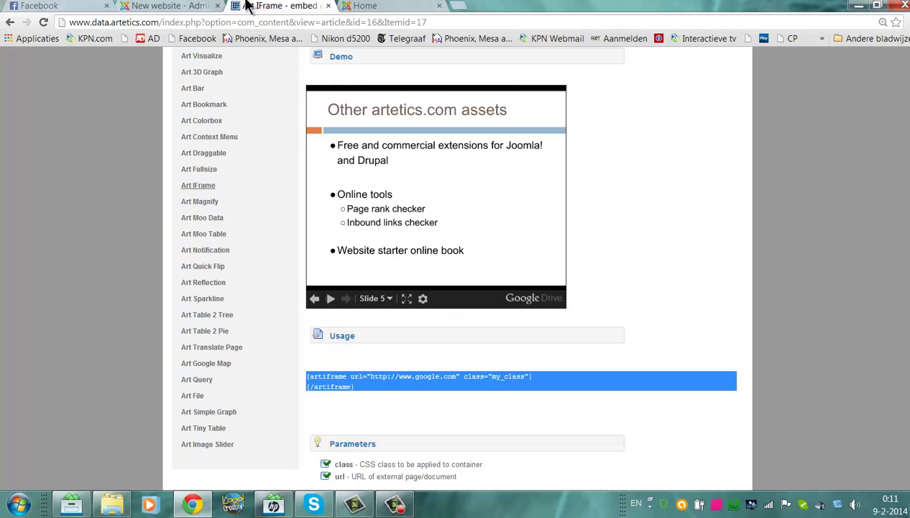
{"action": "left_click", "coordinate": [179, 5]}
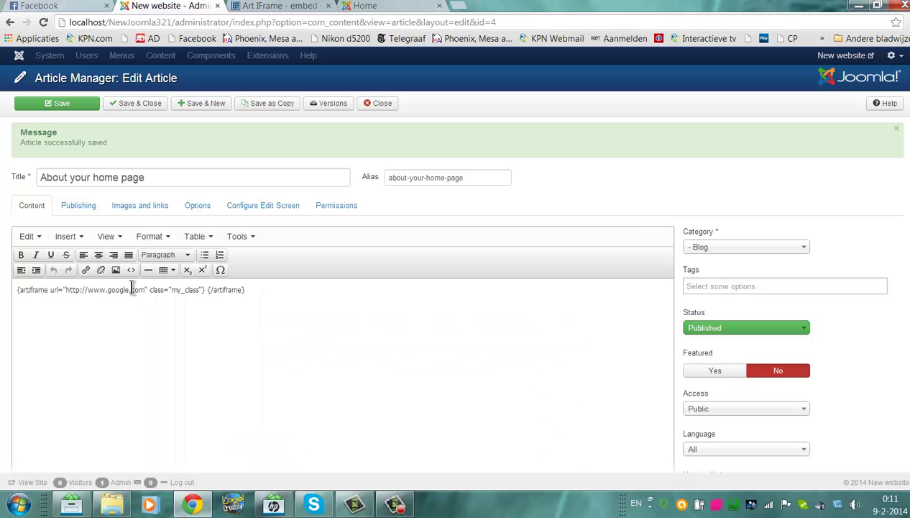
{"action": "left_click", "coordinate": [130, 289]}
{"action": "key", "text": "BackSpace"}
{"action": "key", "text": "BackSpace"}
{"action": "key", "text": "BackSpace"}
{"action": "key", "text": "BackSpace"}
{"action": "key", "text": "BackSpace"}
{"action": "key", "text": "BackSpace"}
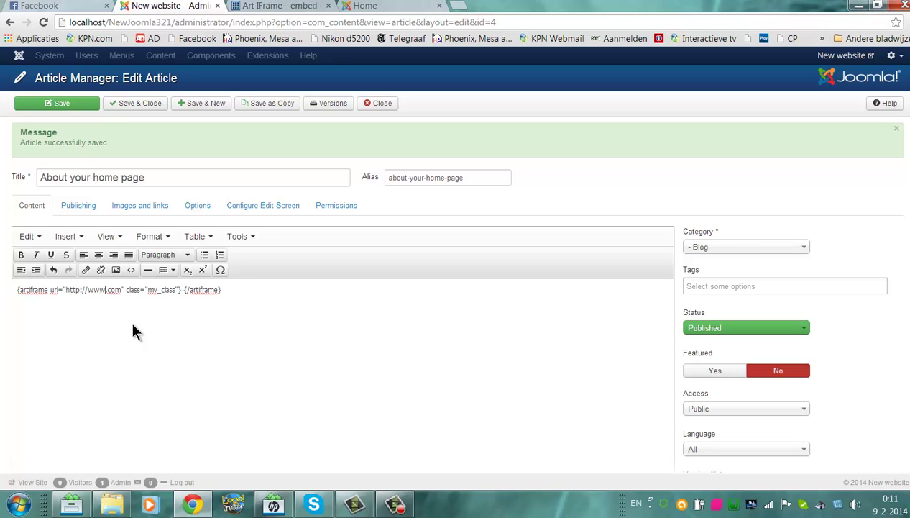
{"action": "type", "text": "humans"}
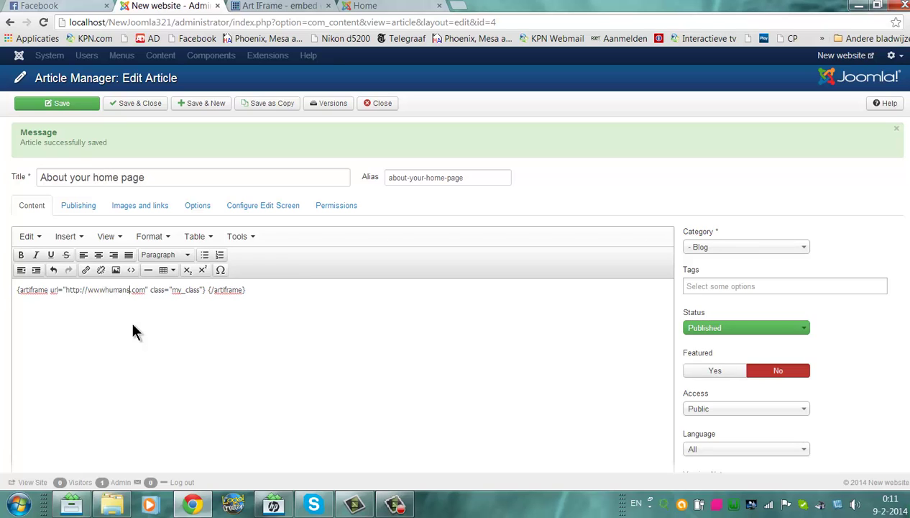
{"action": "type", "text": "ponsors"}
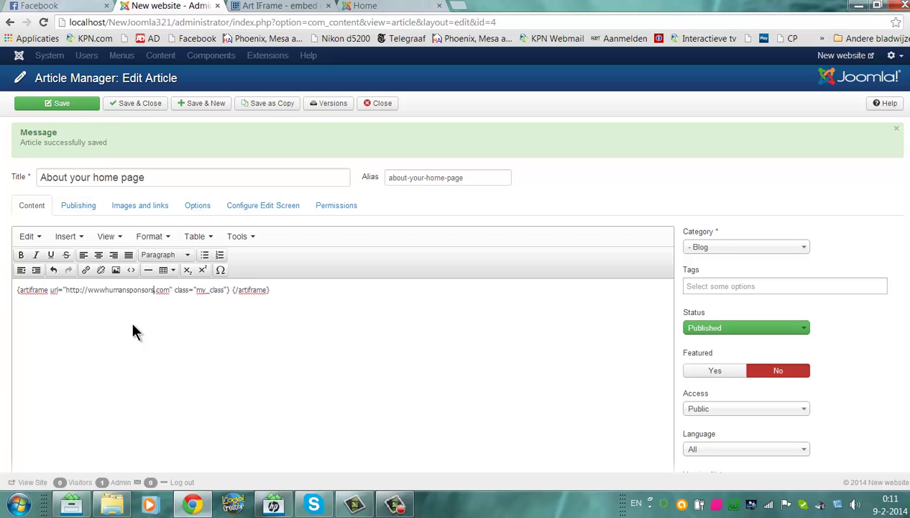
{"action": "left_click", "coordinate": [63, 107]}
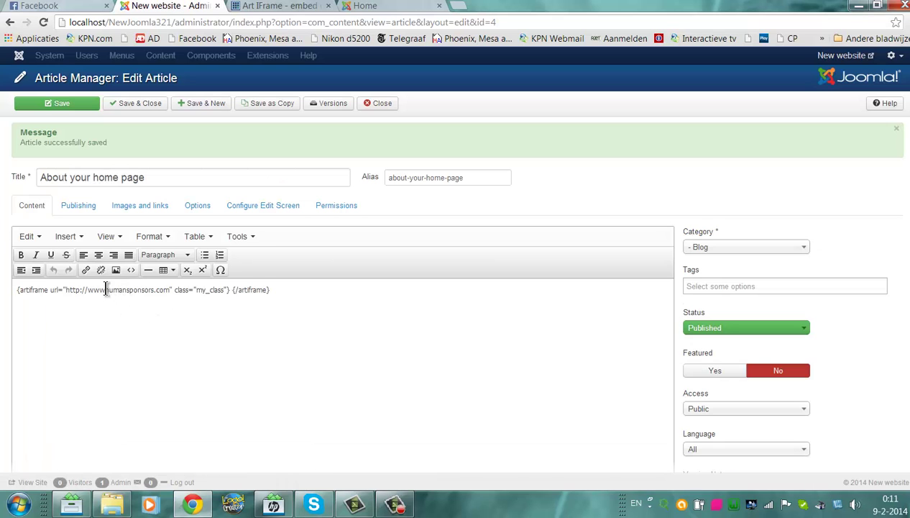
{"action": "left_click", "coordinate": [105, 290]}
{"action": "type", "text": "."}
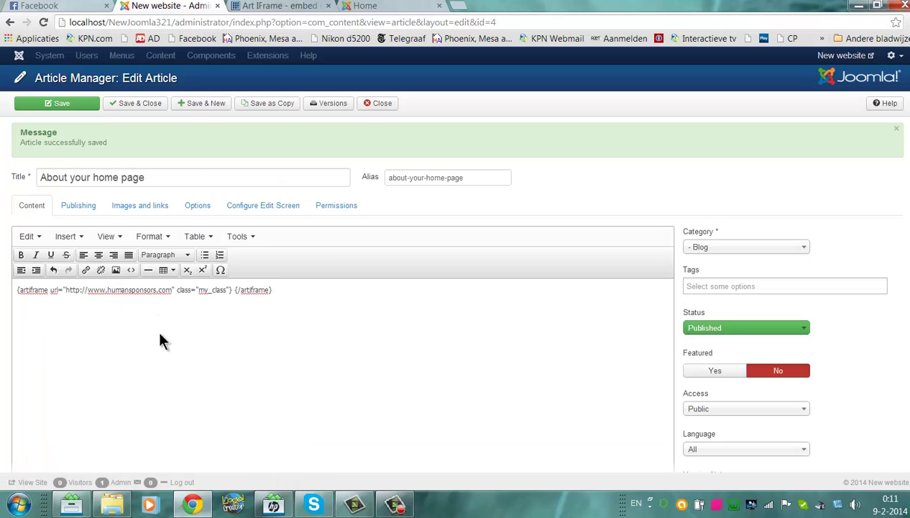
{"action": "left_click", "coordinate": [73, 101]}
Reload the site's home page to test the article's frame with the humansponsors.com address
{"action": "left_click", "coordinate": [381, 6]}
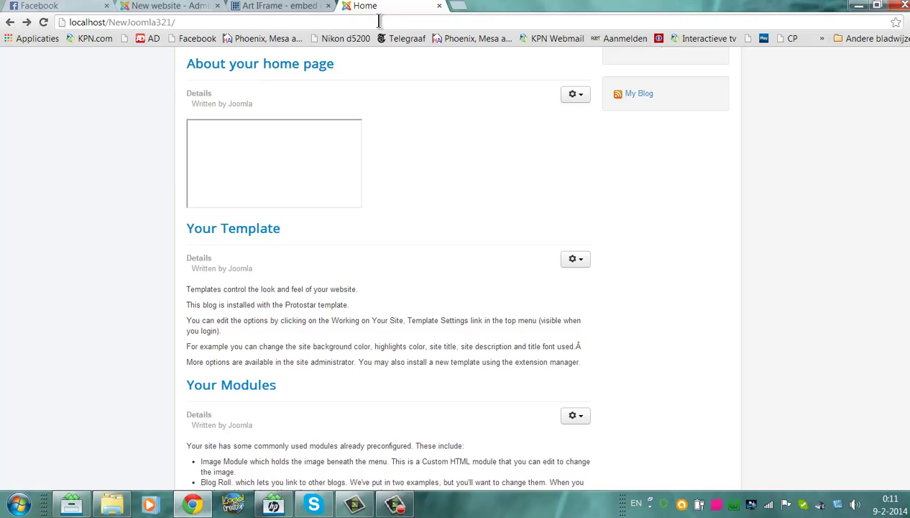
{"action": "left_click", "coordinate": [379, 21]}
{"action": "key", "text": "Return"}
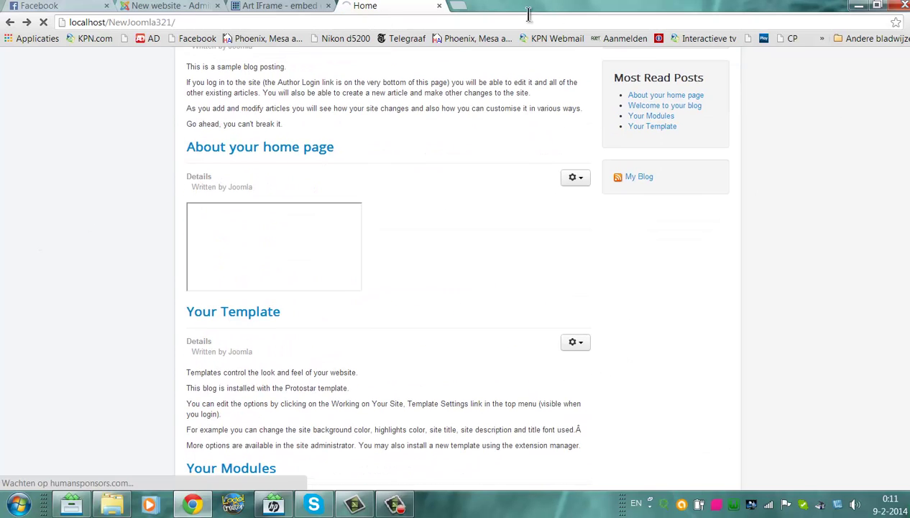
Return to the Art IFrame documentation page, play its demo presentation and examine the features, usage code and parameters
{"action": "left_click", "coordinate": [264, 5]}
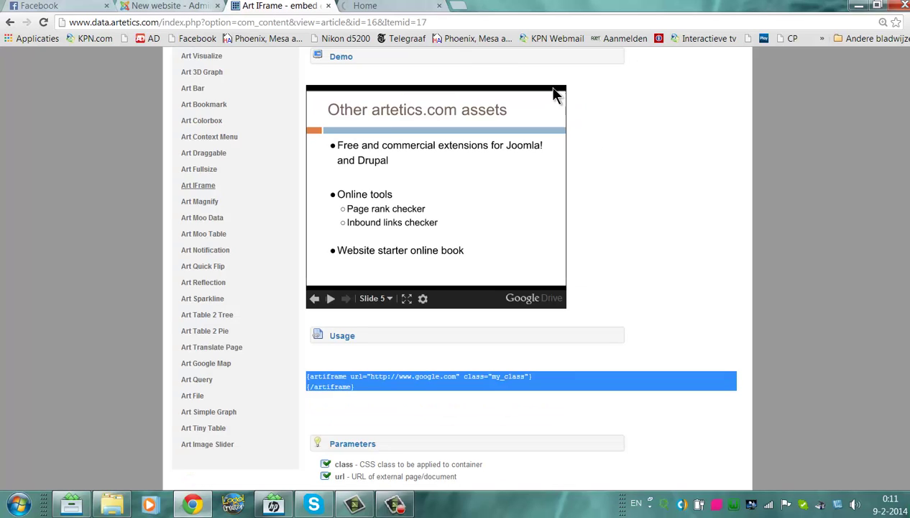
{"action": "scroll", "coordinate": [554, 93], "scroll_direction": "down", "scroll_amount": 1}
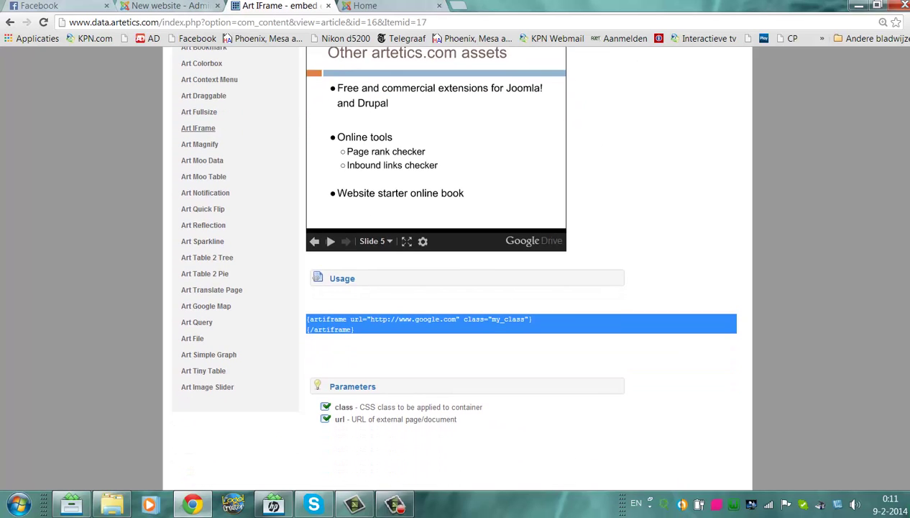
{"action": "scroll", "coordinate": [450, 273], "scroll_direction": "up", "scroll_amount": 3}
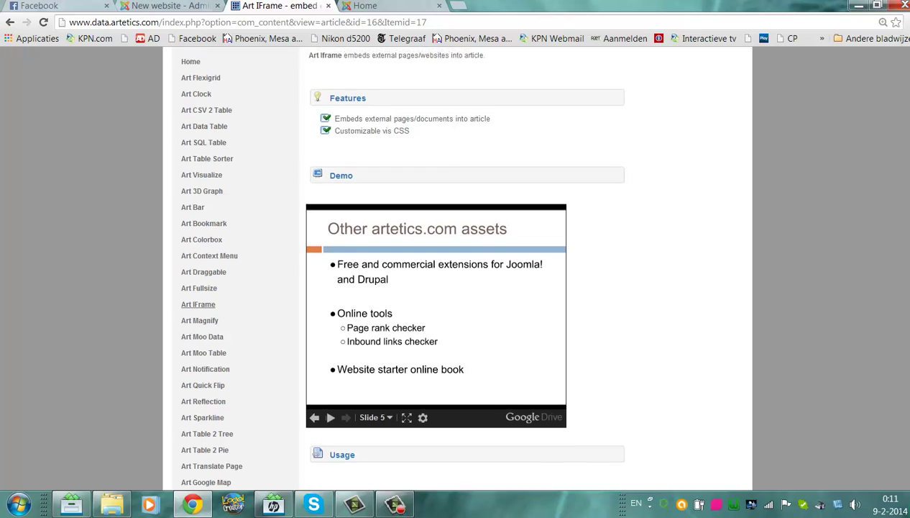
{"action": "scroll", "coordinate": [329, 346], "scroll_direction": "down", "scroll_amount": 2}
{"action": "scroll", "coordinate": [328, 346], "scroll_direction": "up", "scroll_amount": 1}
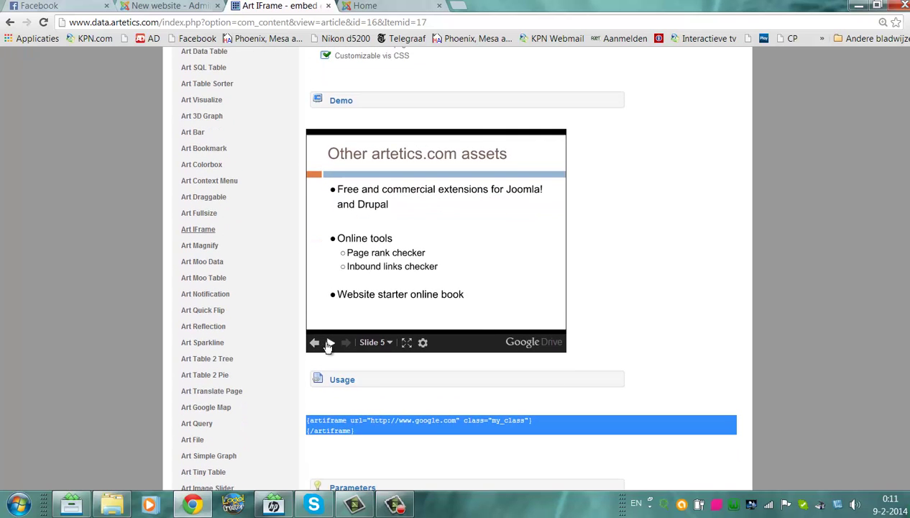
{"action": "left_click", "coordinate": [329, 343]}
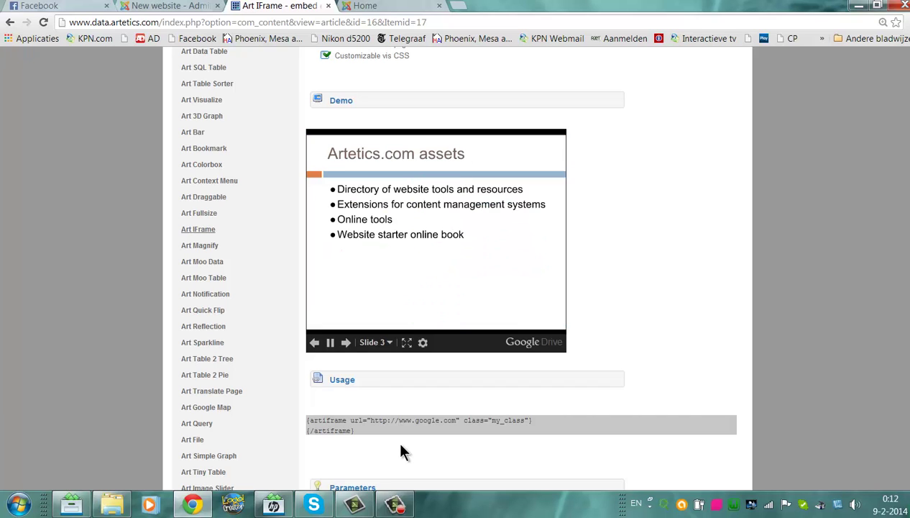
{"action": "scroll", "coordinate": [455, 266], "scroll_direction": "down", "scroll_amount": 2}
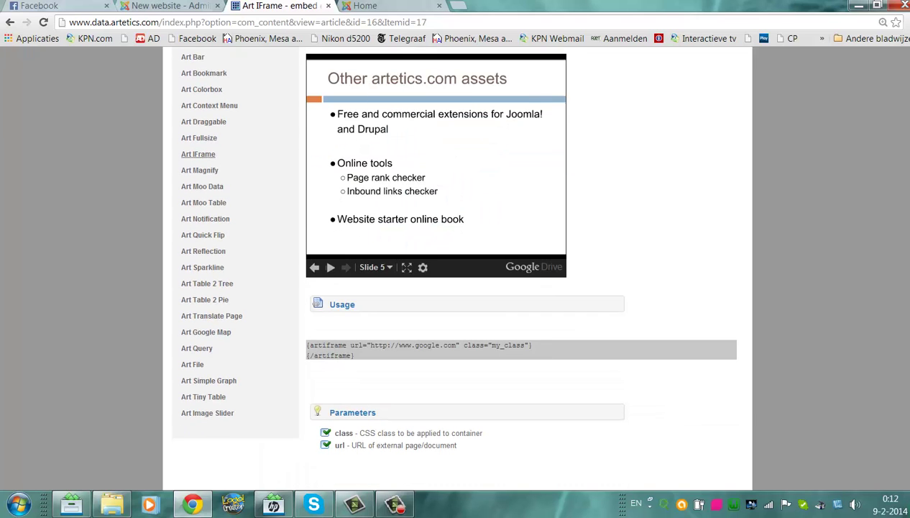
{"action": "scroll", "coordinate": [454, 266], "scroll_direction": "down", "scroll_amount": 2}
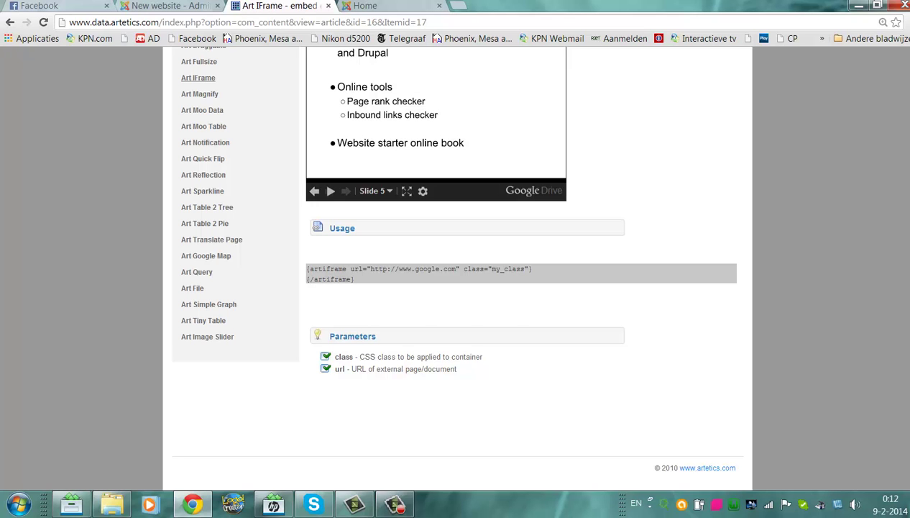
{"action": "scroll", "coordinate": [455, 266], "scroll_direction": "up", "scroll_amount": 5}
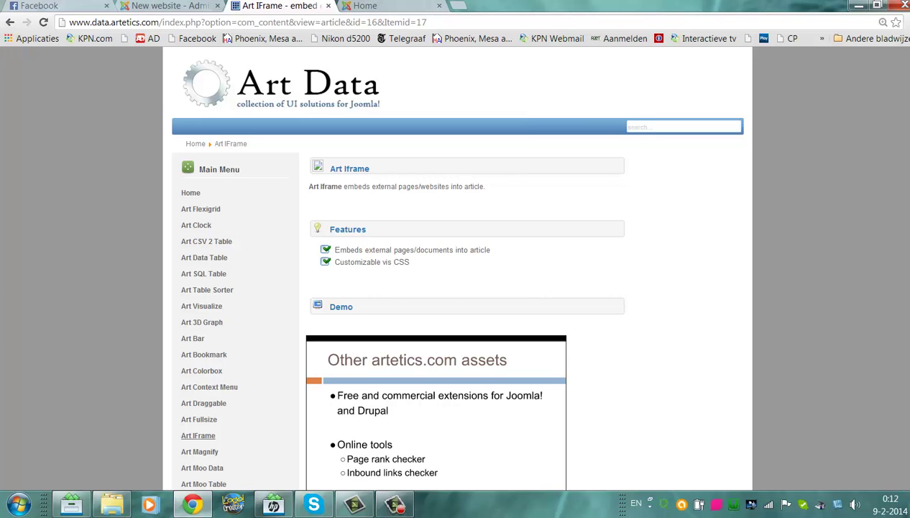
{"action": "scroll", "coordinate": [453, 267], "scroll_direction": "down", "scroll_amount": 1}
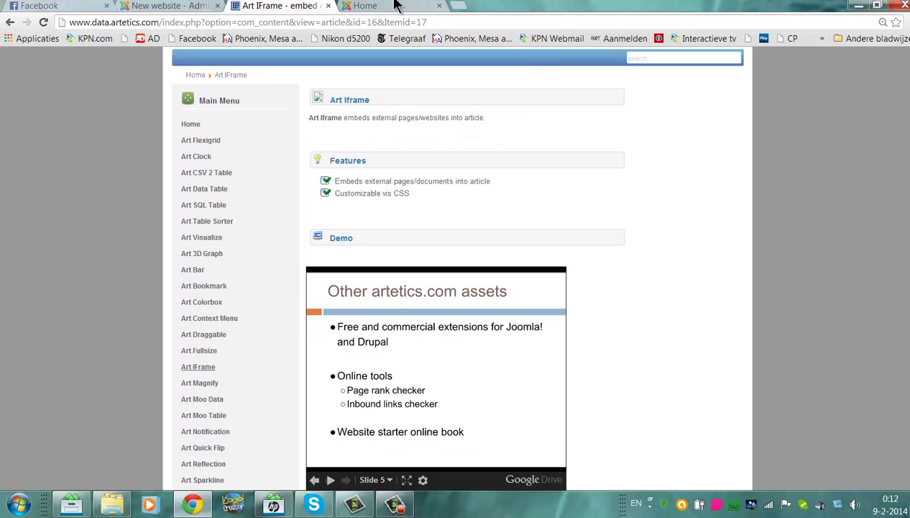
Scroll around inside the embedded humansponsors.com frame on the site's home page, and highlight the artiframe snippet in the article editor
{"action": "left_click", "coordinate": [365, 5]}
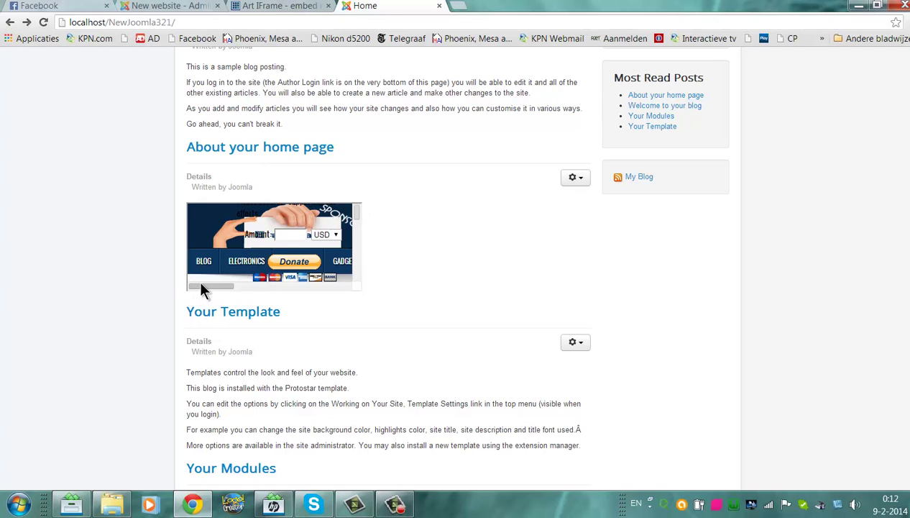
{"action": "left_click_drag", "start_coordinate": [355, 218], "coordinate": [359, 172]}
{"action": "left_click_drag", "start_coordinate": [210, 285], "coordinate": [157, 264]}
{"action": "left_click_drag", "start_coordinate": [222, 286], "coordinate": [310, 284]}
{"action": "left_click_drag", "start_coordinate": [174, 300], "coordinate": [173, 300]}
{"action": "mouse_move", "coordinate": [358, 213]}
{"action": "left_mouse_down"}
{"action": "mouse_move", "coordinate": [362, 291]}
{"action": "mouse_move", "coordinate": [361, 210]}
{"action": "left_mouse_up"}
{"action": "left_click", "coordinate": [144, 7]}
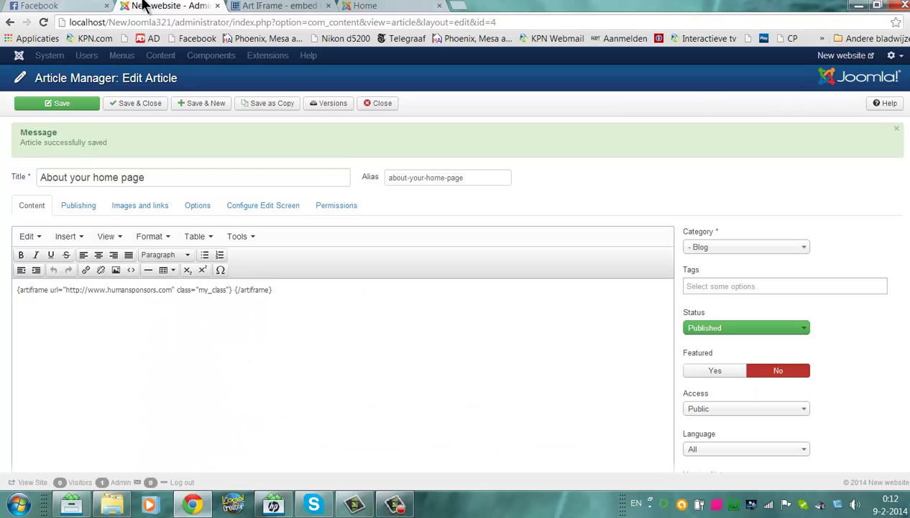
{"action": "left_click_drag", "start_coordinate": [269, 290], "coordinate": [10, 266]}
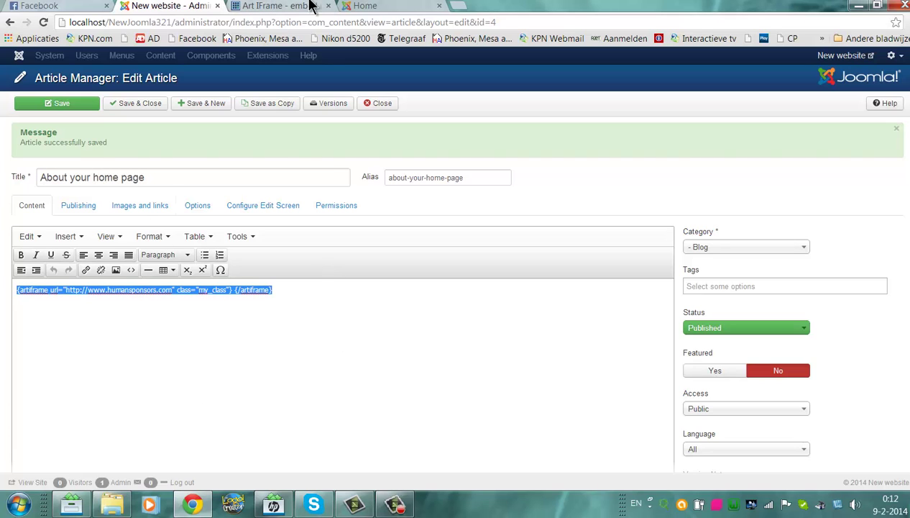
Open the Art Draggable documentation page, try moving the demo car image, and examine the usage code and parameters
{"action": "left_click", "coordinate": [295, 6]}
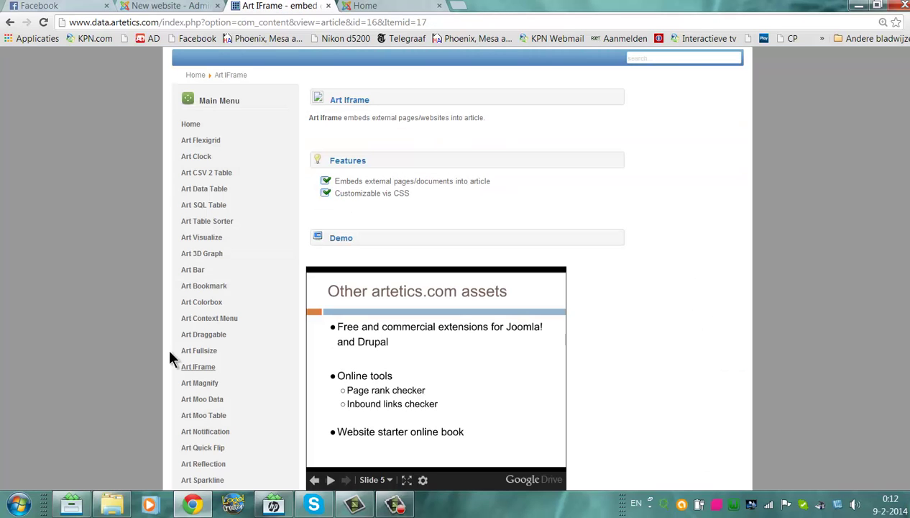
{"action": "left_click", "coordinate": [223, 334]}
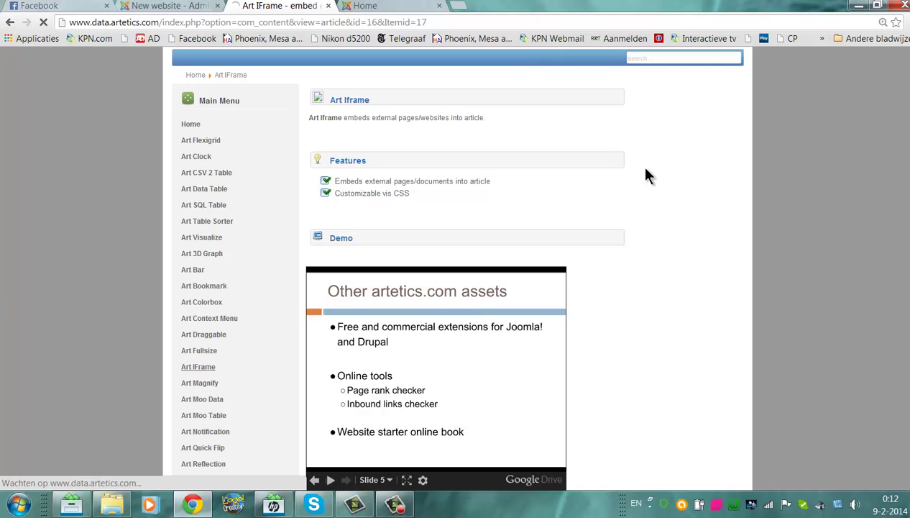
{"action": "scroll", "coordinate": [710, 167], "scroll_direction": "down", "scroll_amount": 2}
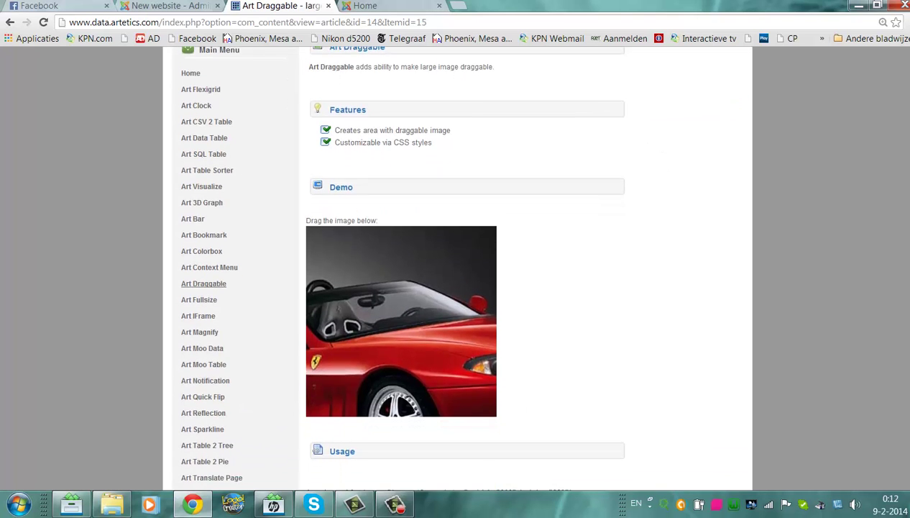
{"action": "left_click_drag", "start_coordinate": [460, 298], "coordinate": [237, 188]}
{"action": "scroll", "coordinate": [748, 266], "scroll_direction": "down", "scroll_amount": 3}
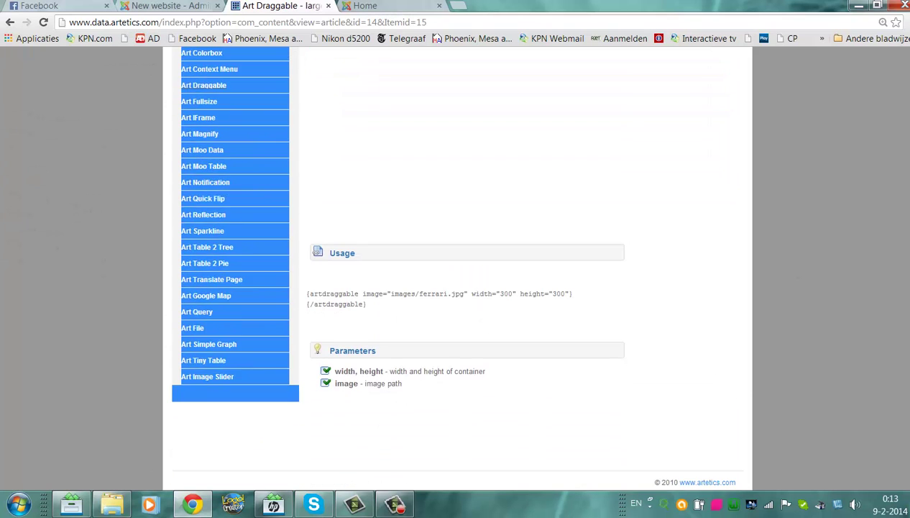
{"action": "left_click", "coordinate": [755, 268]}
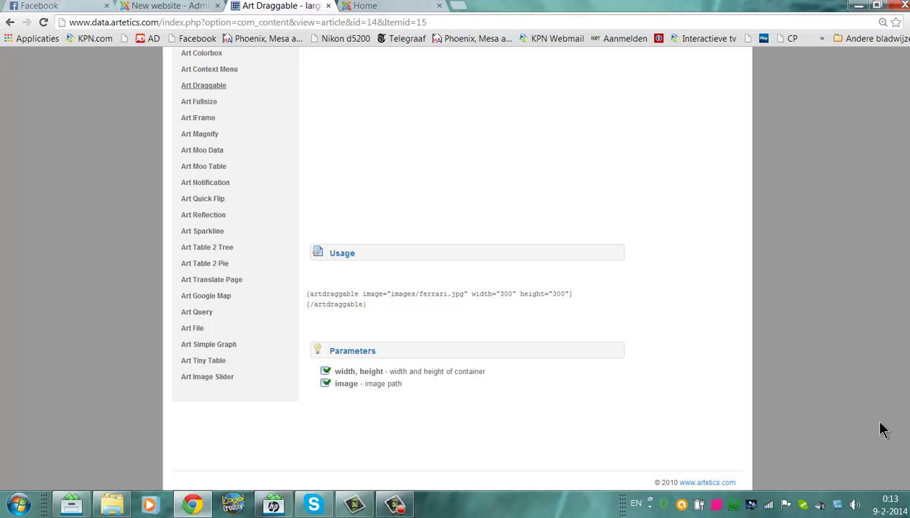
{"action": "scroll", "coordinate": [755, 268], "scroll_direction": "up", "scroll_amount": 5}
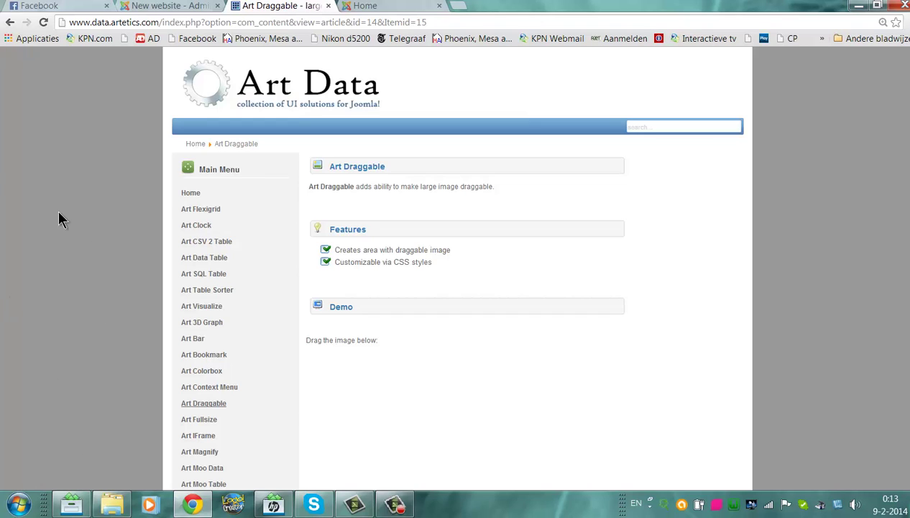
{"action": "scroll", "coordinate": [453, 260], "scroll_direction": "down", "scroll_amount": 5}
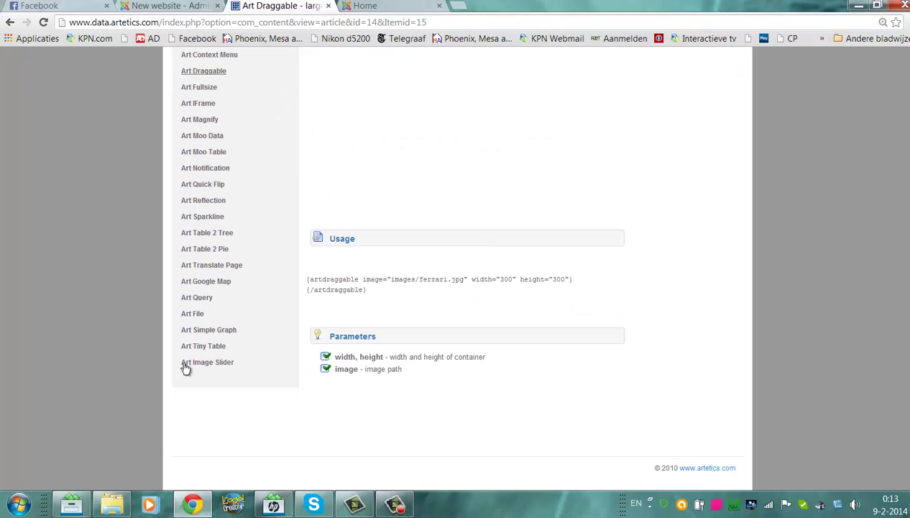
Open the Art Image Slider documentation page and examine its slideshow demo, usage code and parameters
{"action": "left_click", "coordinate": [195, 363]}
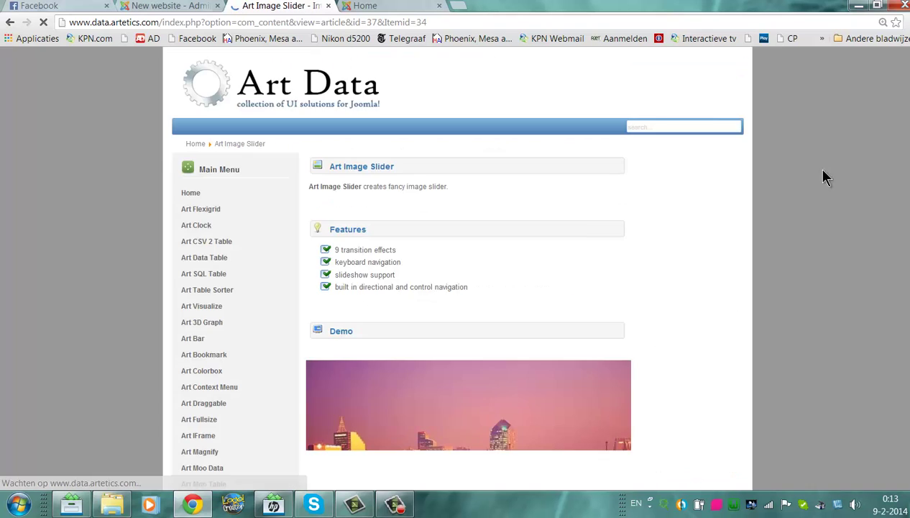
{"action": "scroll", "coordinate": [904, 185], "scroll_direction": "down", "scroll_amount": 3}
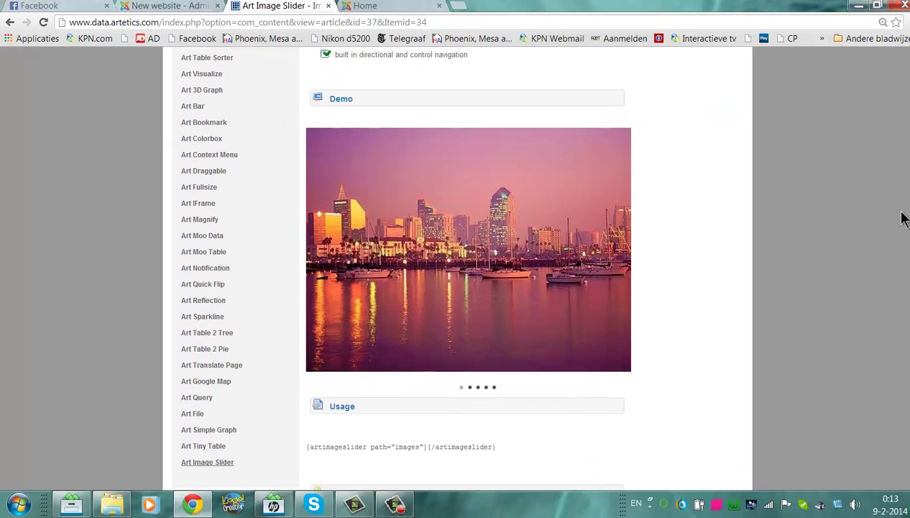
{"action": "scroll", "coordinate": [902, 230], "scroll_direction": "down", "scroll_amount": 2}
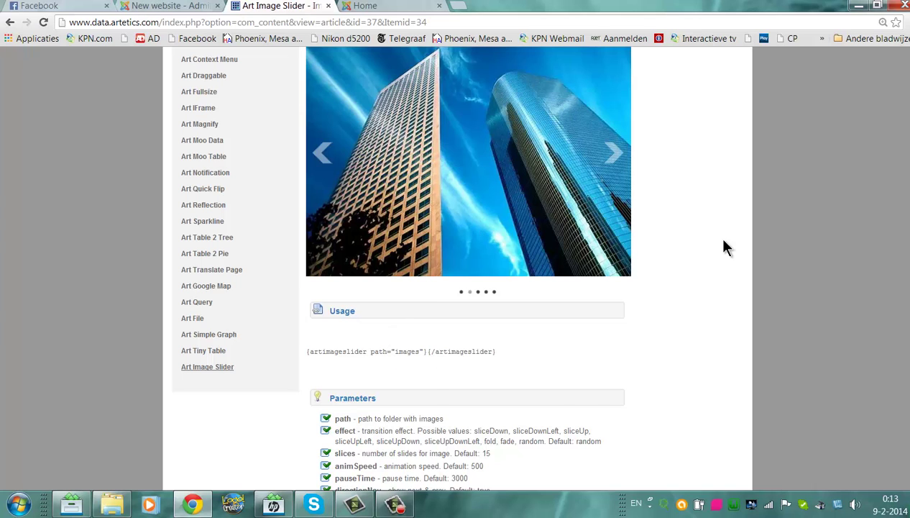
{"action": "scroll", "coordinate": [686, 201], "scroll_direction": "up", "scroll_amount": 3}
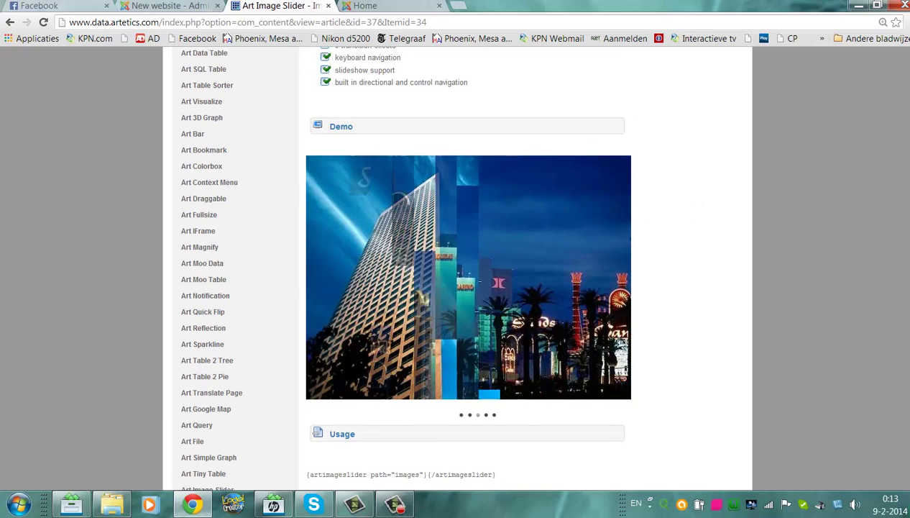
{"action": "scroll", "coordinate": [212, 388], "scroll_direction": "down", "scroll_amount": 1}
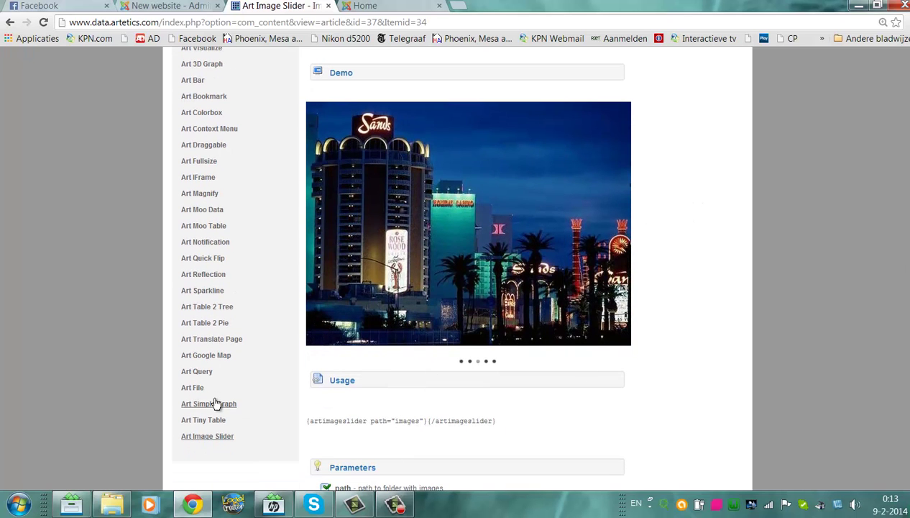
Open the Art Simple Graph documentation page and examine its chart demos, usage code and parameters
{"action": "left_click", "coordinate": [215, 404]}
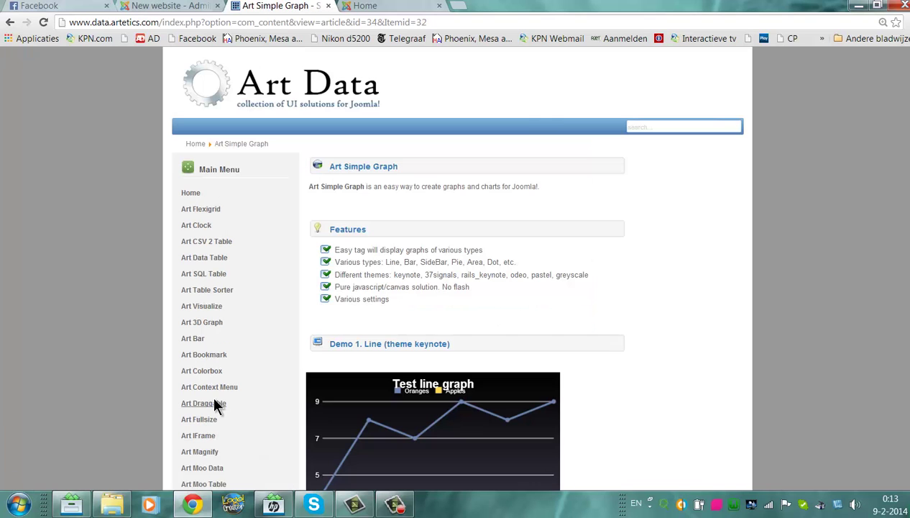
{"action": "left_click", "coordinate": [214, 403]}
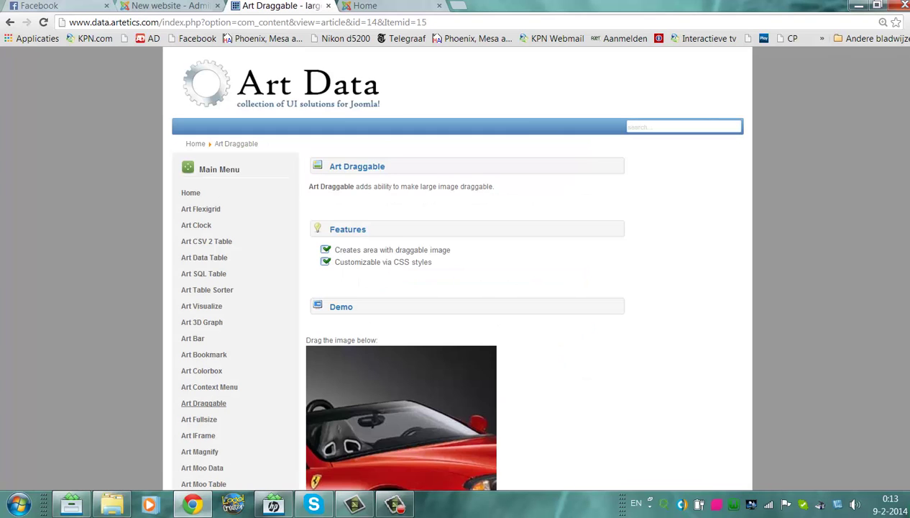
{"action": "scroll", "coordinate": [730, 366], "scroll_direction": "down", "scroll_amount": 5}
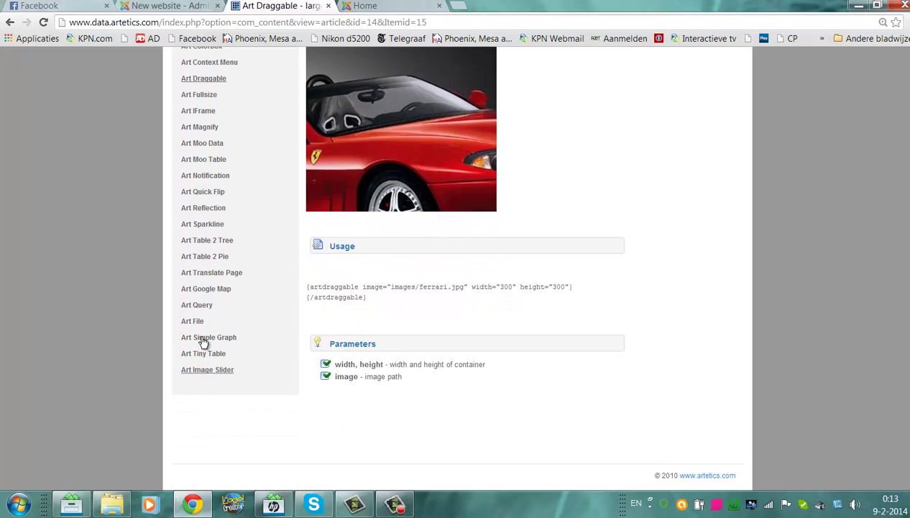
{"action": "left_click", "coordinate": [203, 339]}
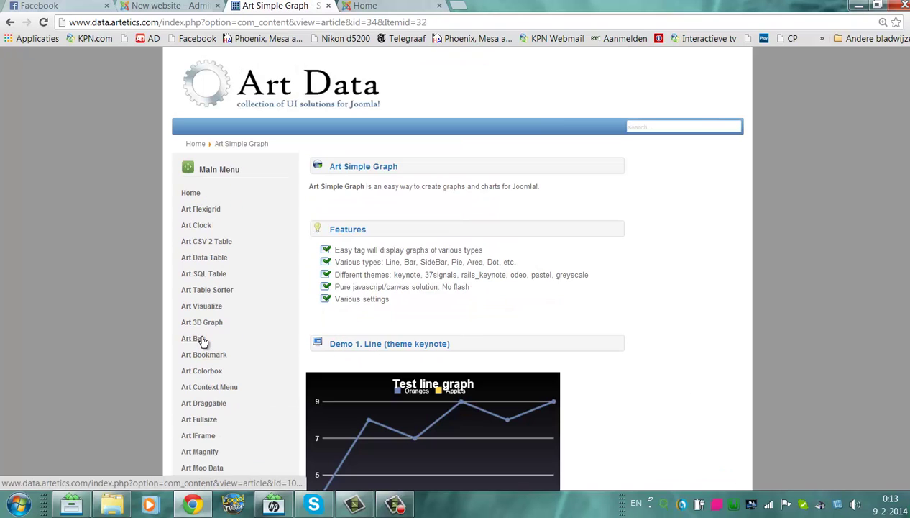
{"action": "scroll", "coordinate": [876, 147], "scroll_direction": "down", "scroll_amount": 10}
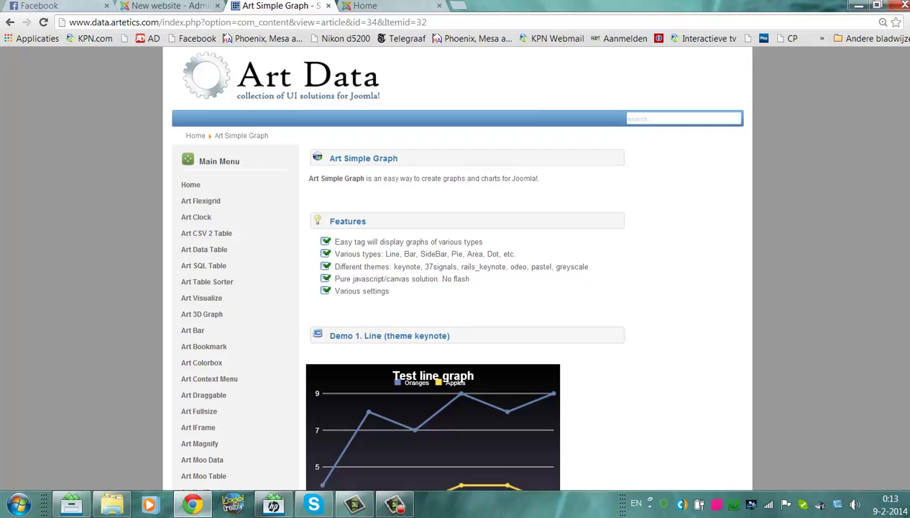
{"action": "scroll", "coordinate": [458, 266], "scroll_direction": "down", "scroll_amount": 10}
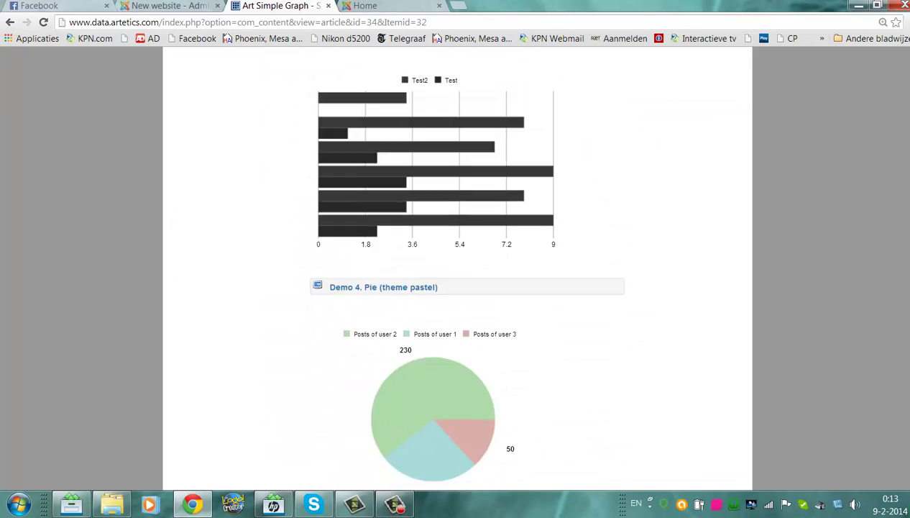
{"action": "scroll", "coordinate": [458, 266], "scroll_direction": "down", "scroll_amount": 4}
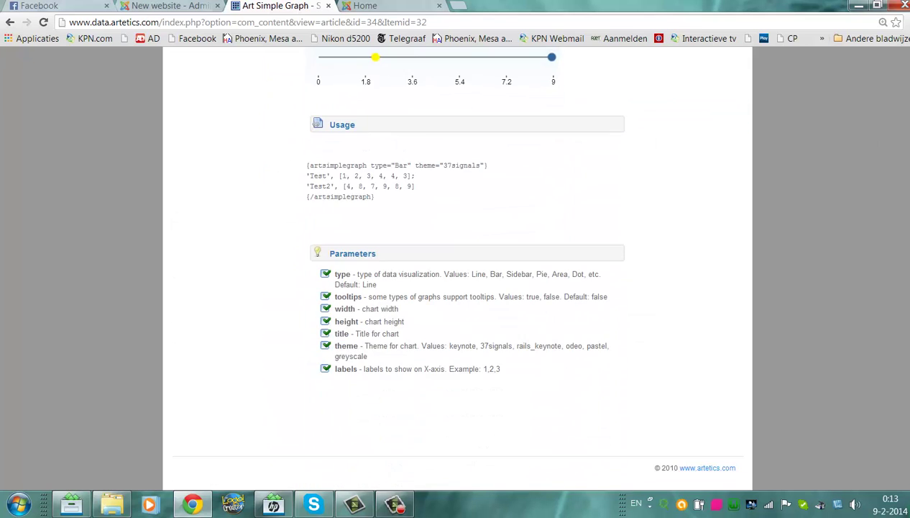
{"action": "scroll", "coordinate": [458, 266], "scroll_direction": "up", "scroll_amount": 18}
{"action": "scroll", "coordinate": [894, 136], "scroll_direction": "up", "scroll_amount": 3}
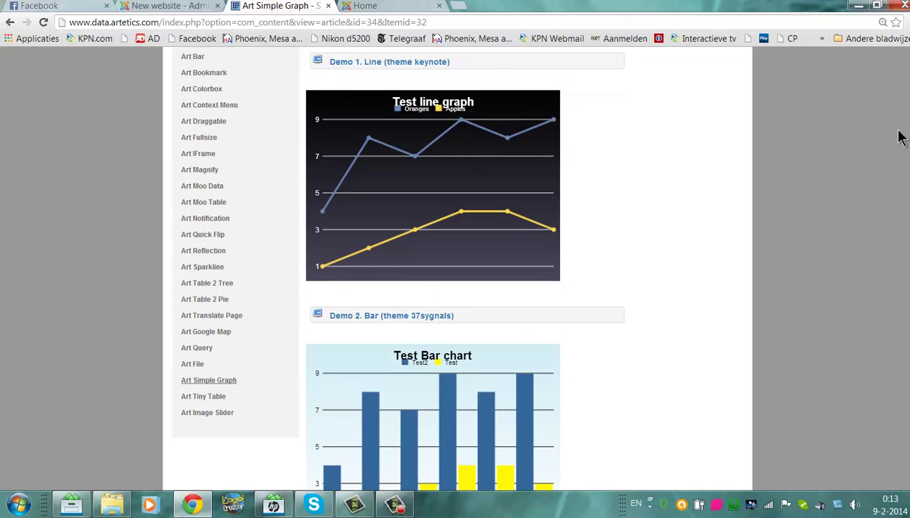
Go to joomla.org in place of the site's home page and open the Extension Directory
{"action": "left_click", "coordinate": [172, 6]}
{"action": "left_click", "coordinate": [385, 5]}
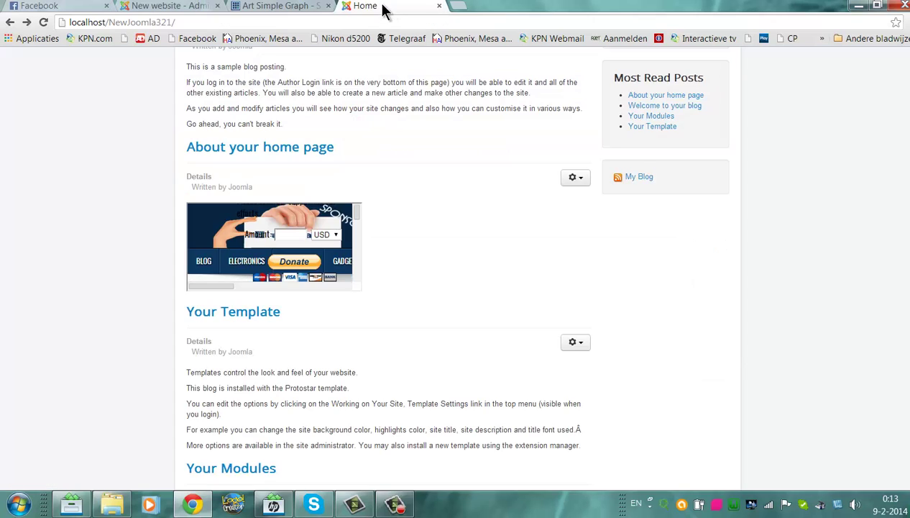
{"action": "left_click", "coordinate": [371, 18]}
{"action": "type", "text": "j"}
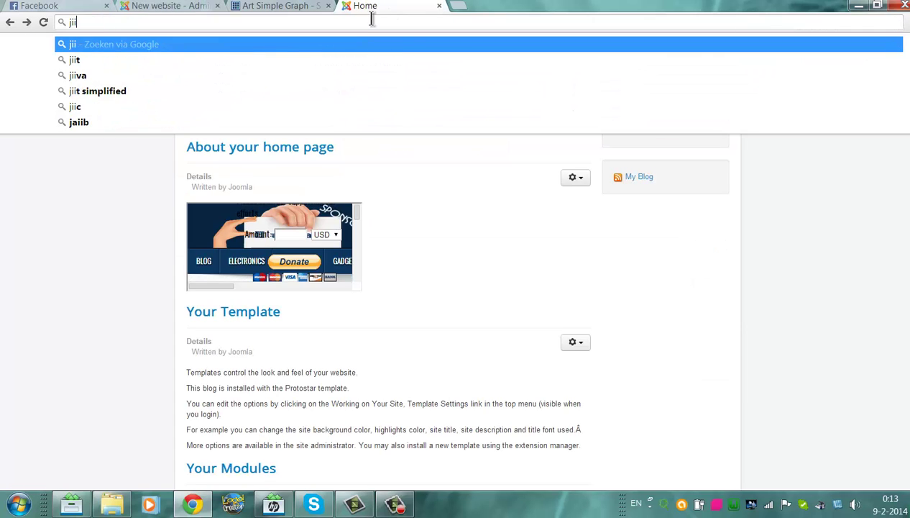
{"action": "type", "text": "oomla.org"}
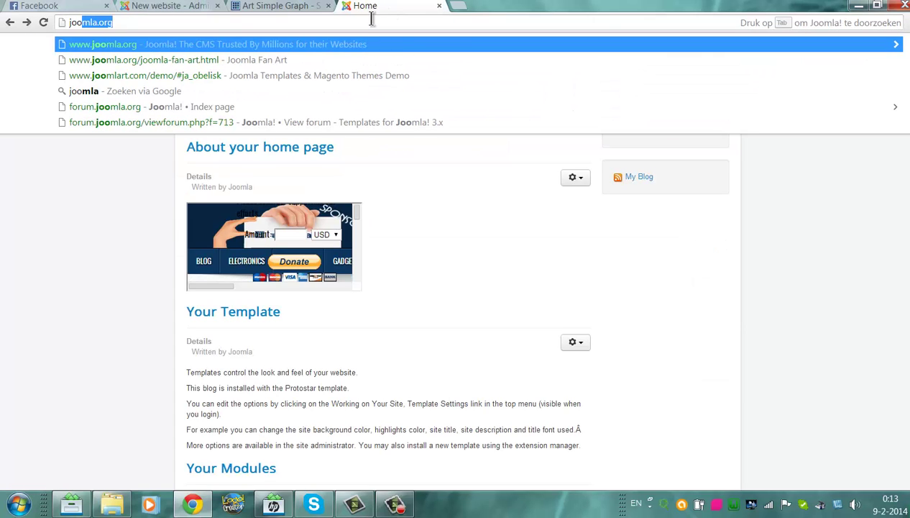
{"action": "key", "text": "Return"}
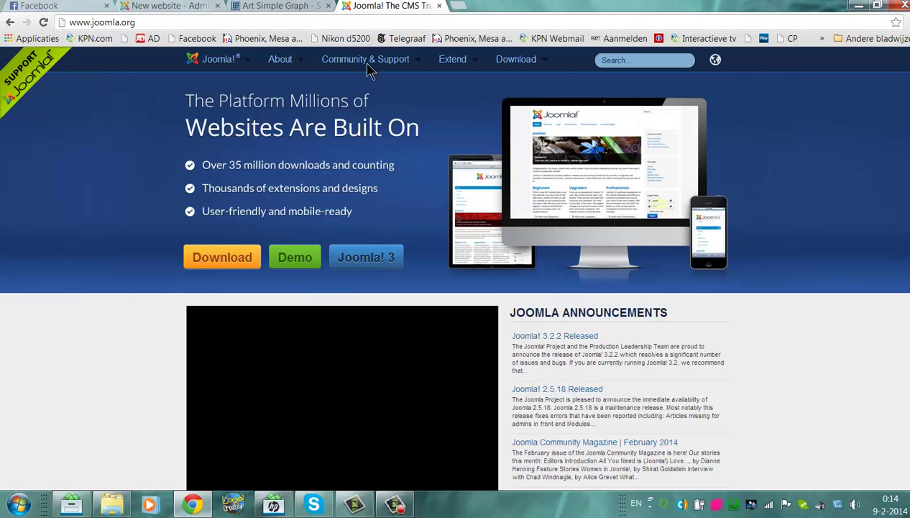
{"action": "mouse_move", "coordinate": [368, 66]}
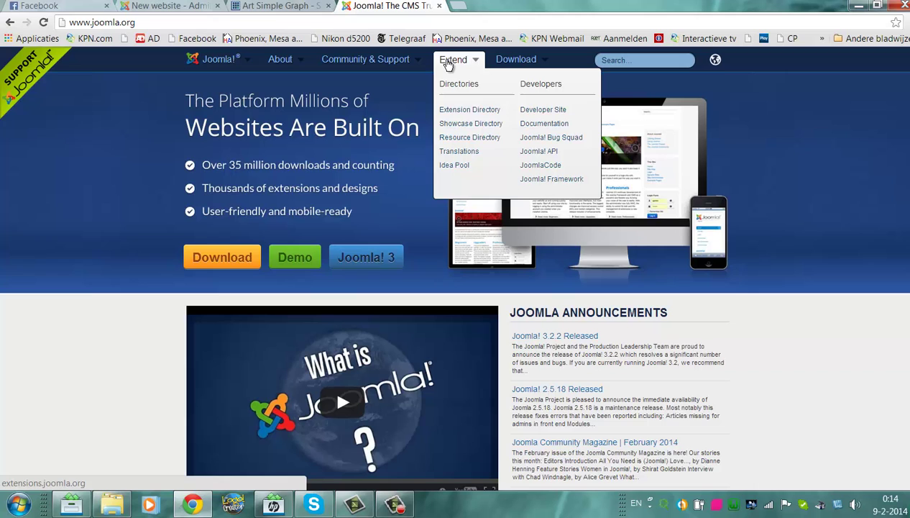
{"action": "left_click", "coordinate": [460, 108]}
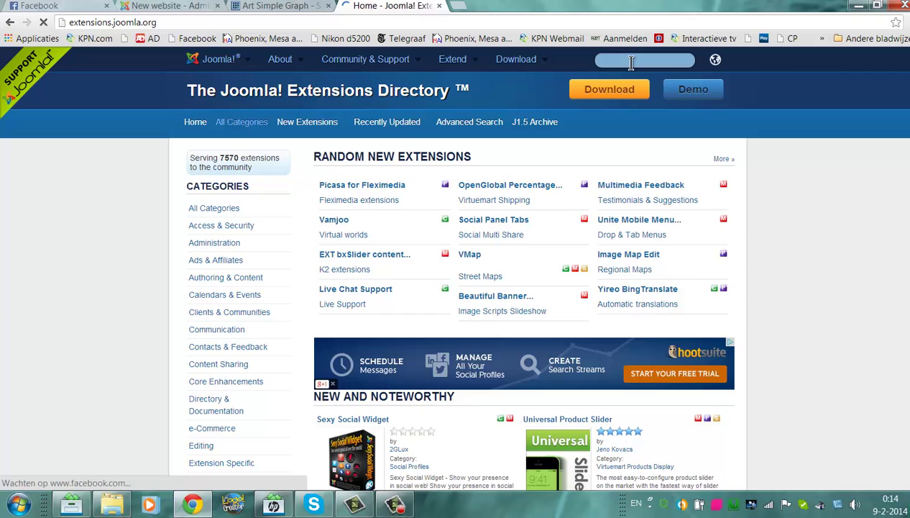
Search the Joomla Extensions Directory for "art data" and review the Art Data description and the other extensions found
{"action": "left_click", "coordinate": [630, 63]}
{"action": "type", "text": "arch...art"}
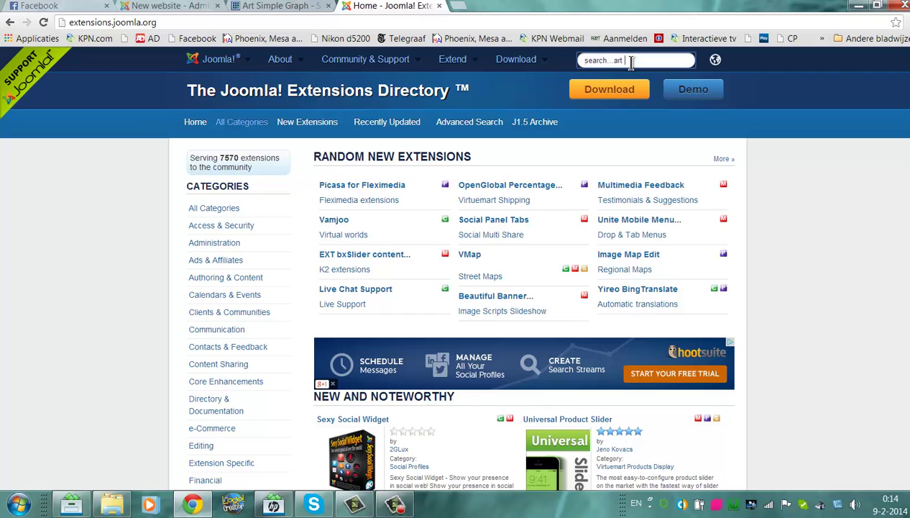
{"action": "key", "text": "BackSpace"}
{"action": "key", "text": "BackSpace"}
{"action": "key", "text": "BackSpace"}
{"action": "key", "text": "BackSpace"}
{"action": "key", "text": "BackSpace"}
{"action": "type", "text": "art data"}
{"action": "key", "text": "Return"}
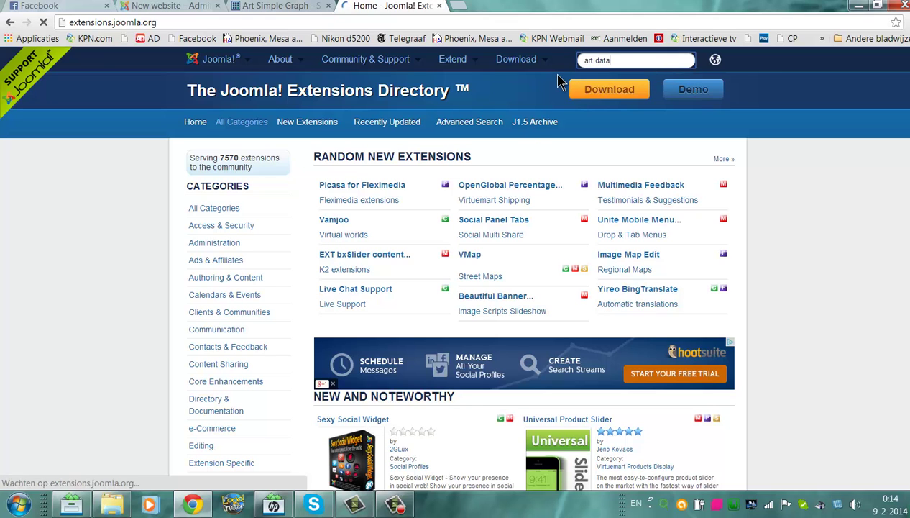
{"action": "scroll", "coordinate": [456, 273], "scroll_direction": "down", "scroll_amount": 3}
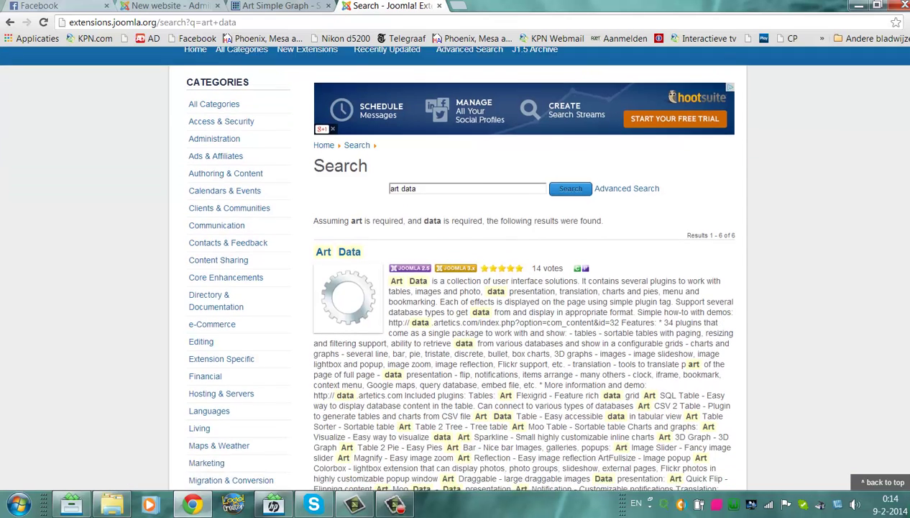
{"action": "scroll", "coordinate": [455, 273], "scroll_direction": "down", "scroll_amount": 1}
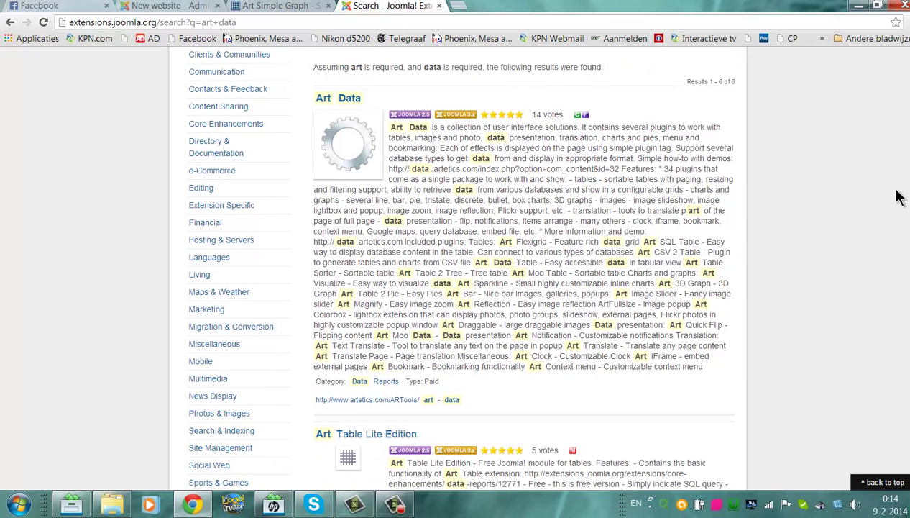
{"action": "scroll", "coordinate": [525, 248], "scroll_direction": "down", "scroll_amount": 3}
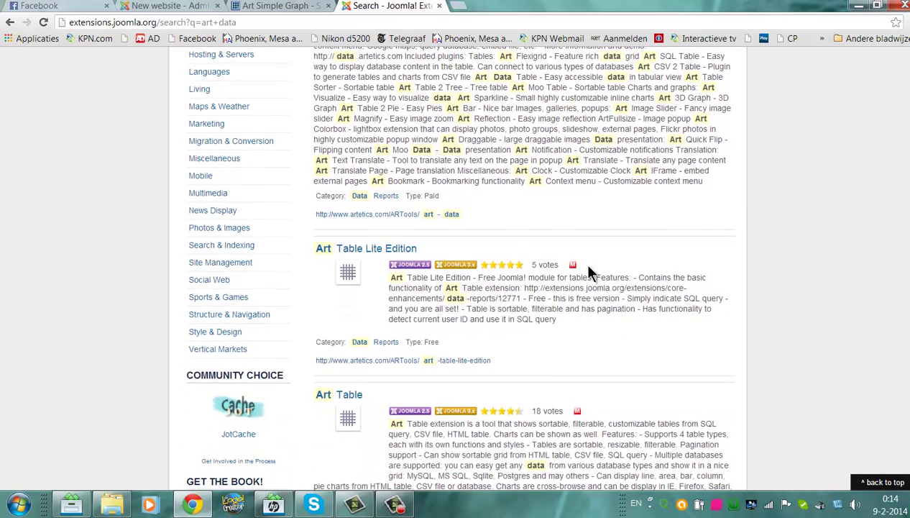
{"action": "scroll", "coordinate": [455, 266], "scroll_direction": "down", "scroll_amount": 3}
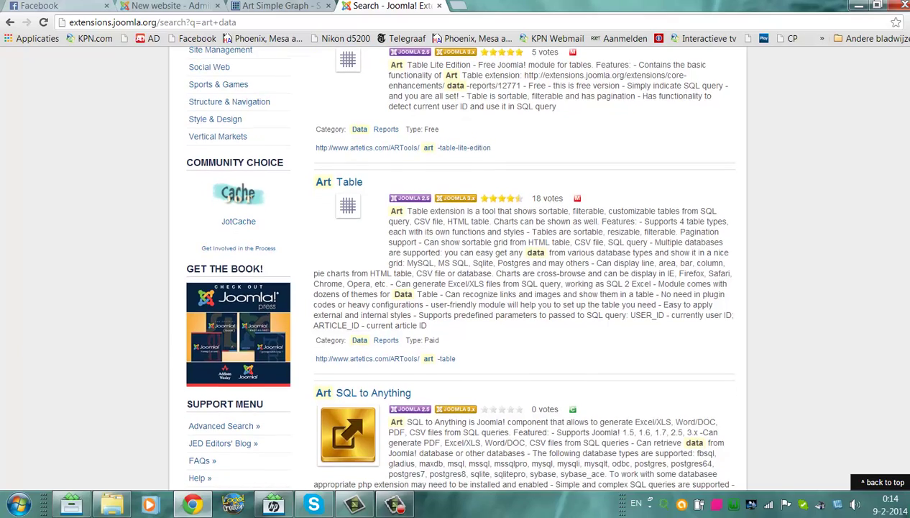
Examine the remaining Artetics extensions in the search results, including Art SQL to Anything and Art Adminer, and return to the Art Data entry
{"action": "scroll", "coordinate": [455, 266], "scroll_direction": "down", "scroll_amount": 3}
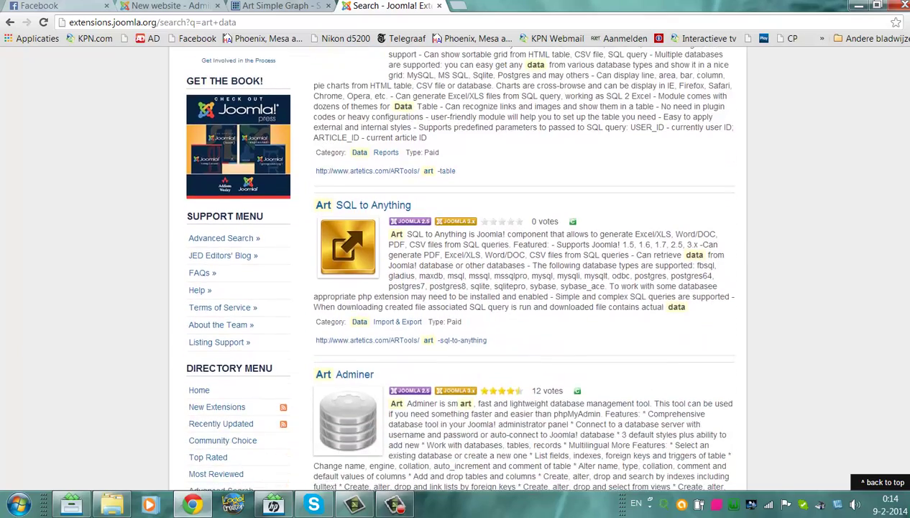
{"action": "scroll", "coordinate": [455, 266], "scroll_direction": "down", "scroll_amount": 1}
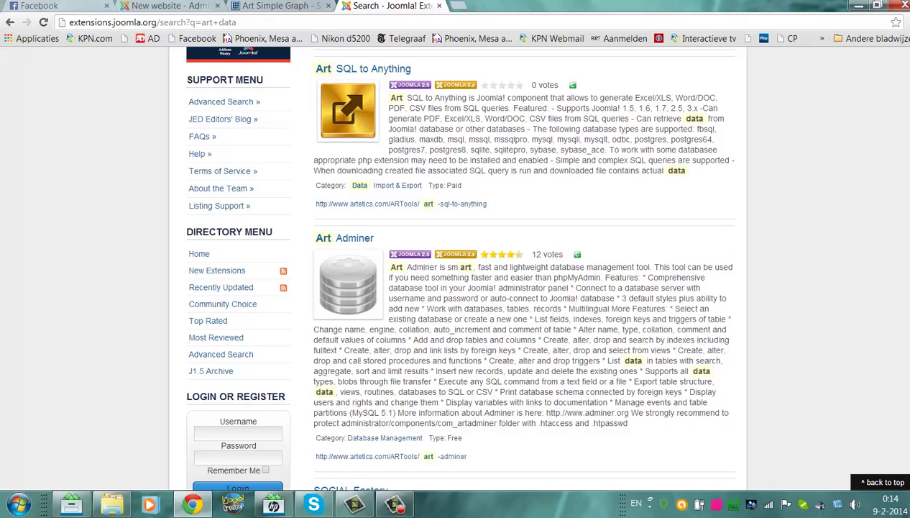
{"action": "scroll", "coordinate": [455, 266], "scroll_direction": "down", "scroll_amount": 2}
{"action": "scroll", "coordinate": [455, 266], "scroll_direction": "down", "scroll_amount": 1}
{"action": "scroll", "coordinate": [455, 266], "scroll_direction": "up", "scroll_amount": 15}
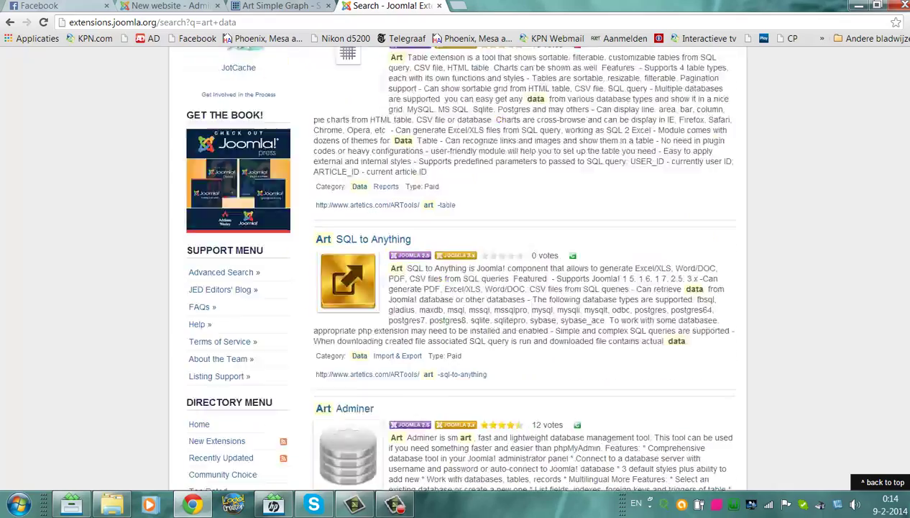
{"action": "scroll", "coordinate": [455, 266], "scroll_direction": "down", "scroll_amount": 2}
{"action": "scroll", "coordinate": [399, 106], "scroll_direction": "down", "scroll_amount": 1}
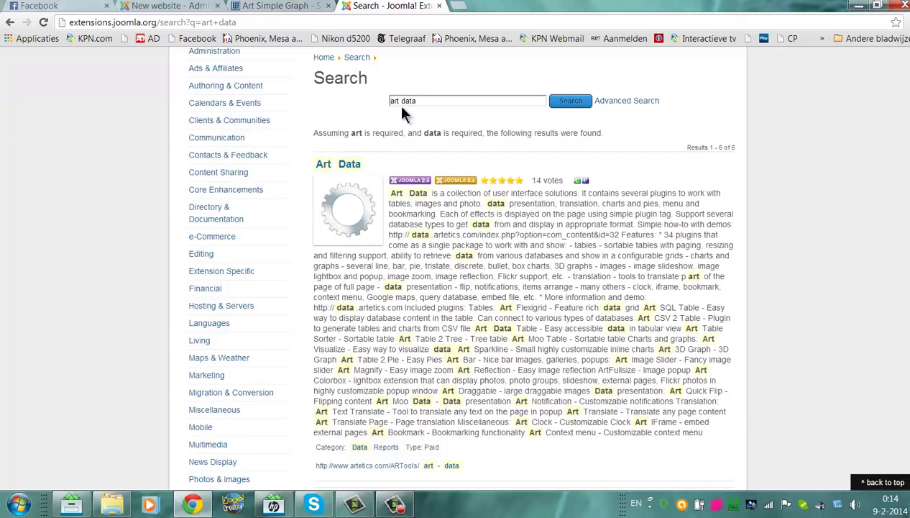
Open the Art Data listing in the Extensions Directory and follow its download link to the Artetics product page
{"action": "left_click", "coordinate": [350, 204]}
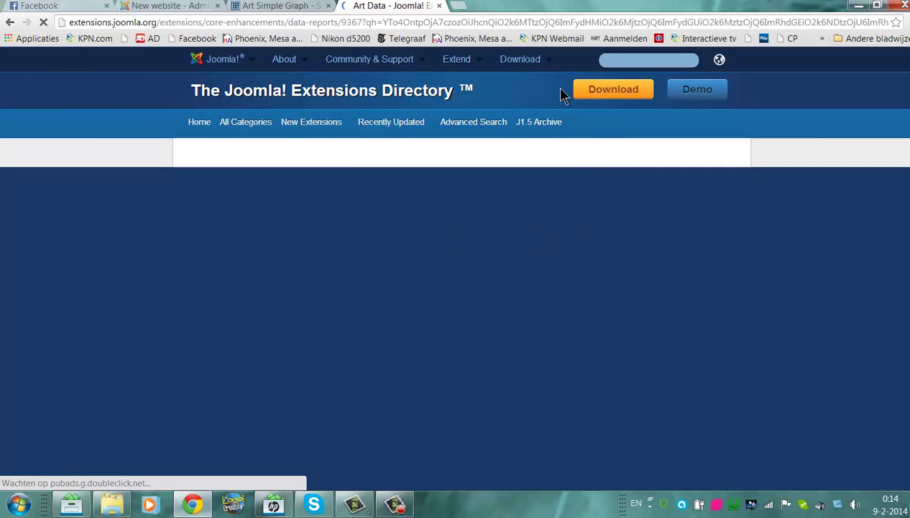
{"action": "scroll", "coordinate": [586, 169], "scroll_direction": "down", "scroll_amount": 2}
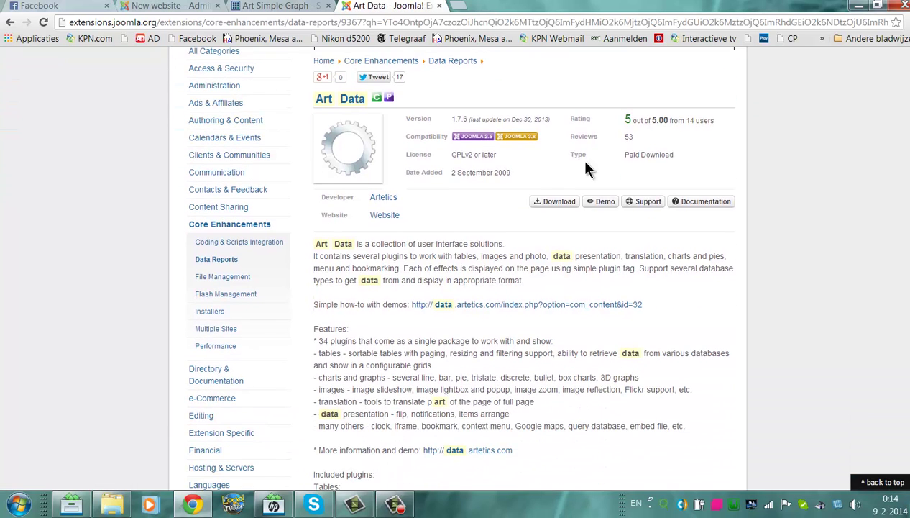
{"action": "left_click", "coordinate": [547, 202]}
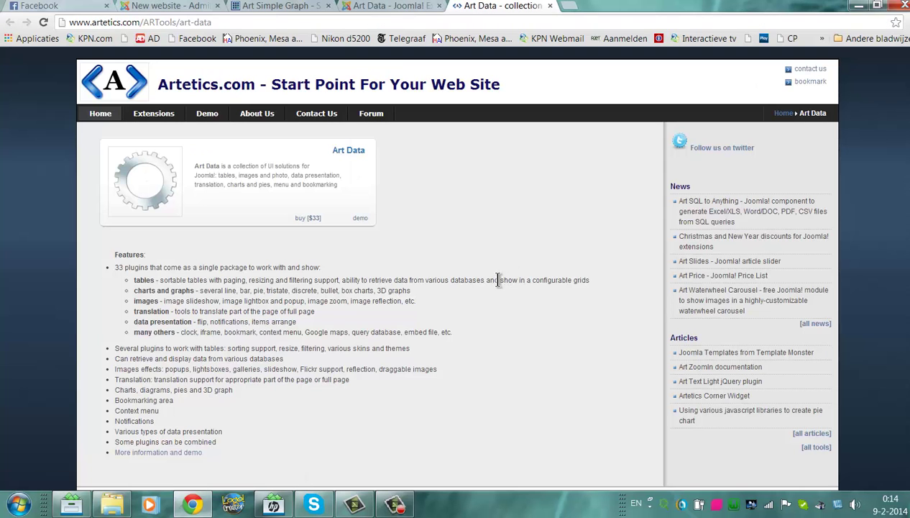
Review the Art Data feature list, view its purchase page in the Artetics store, and return to the product page
{"action": "scroll", "coordinate": [455, 268], "scroll_direction": "down", "scroll_amount": 1}
{"action": "scroll", "coordinate": [455, 273], "scroll_direction": "down", "scroll_amount": 1}
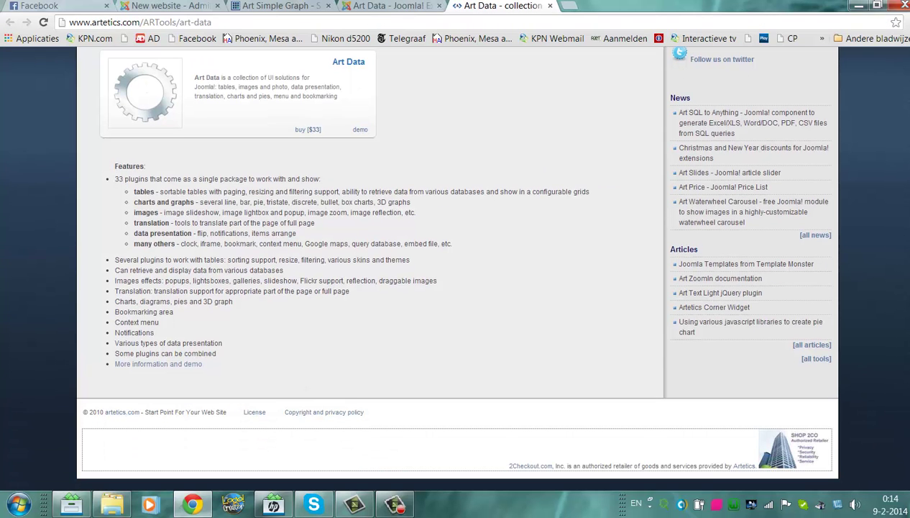
{"action": "scroll", "coordinate": [455, 273], "scroll_direction": "up", "scroll_amount": 2}
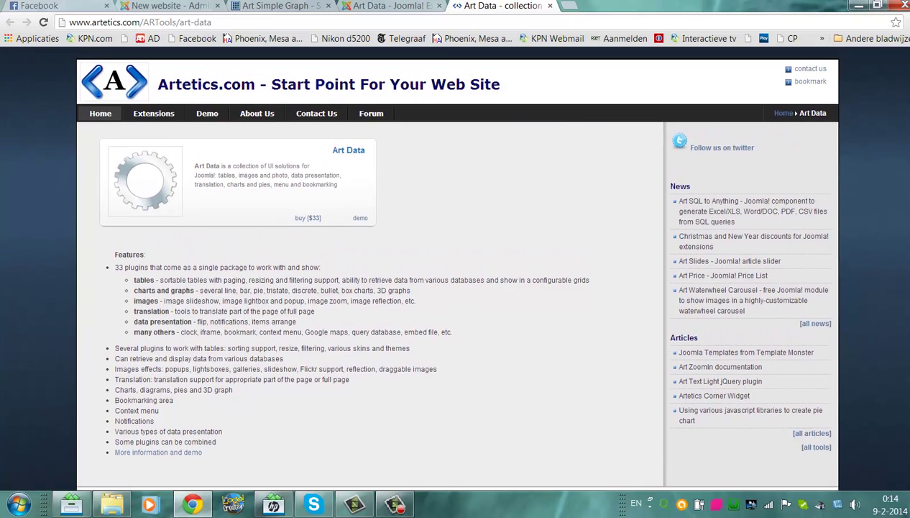
{"action": "left_click", "coordinate": [308, 218]}
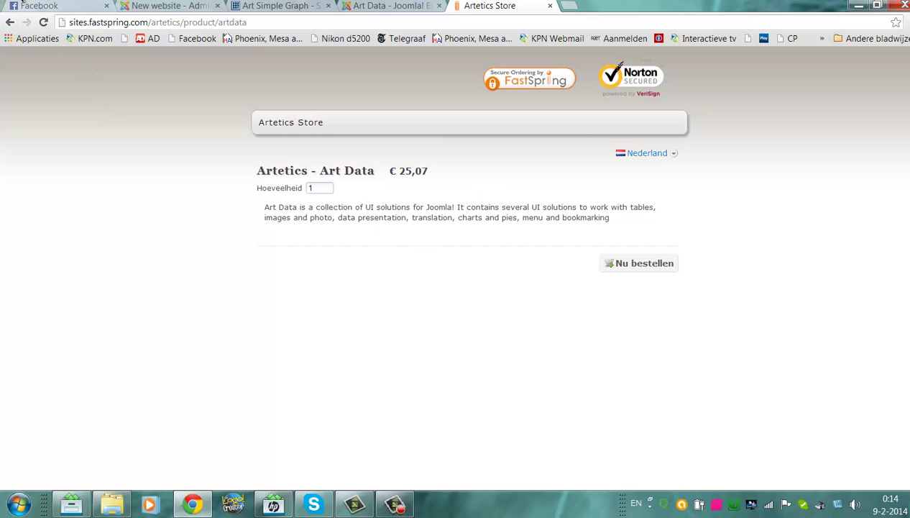
{"action": "left_click", "coordinate": [10, 23]}
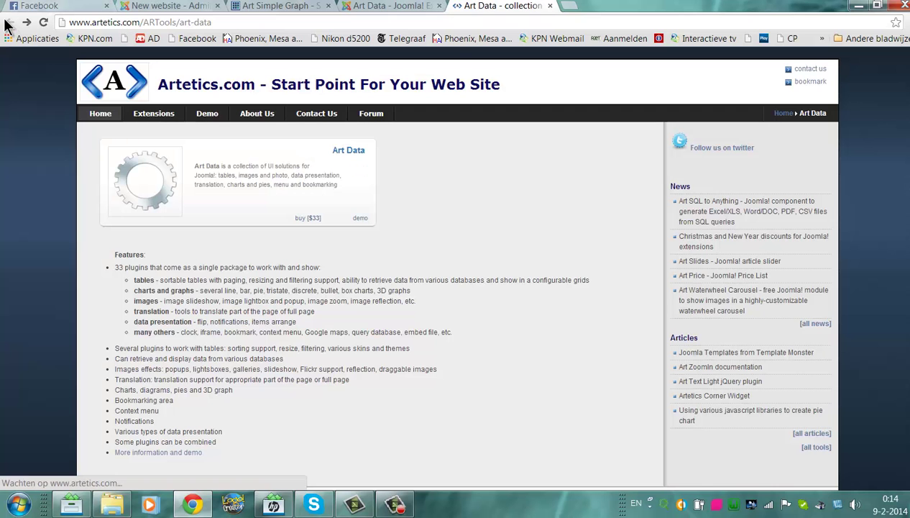
Go to the Artetics demo site, open the Art Data demo and examine its overview of plugins by category
{"action": "left_click", "coordinate": [206, 114]}
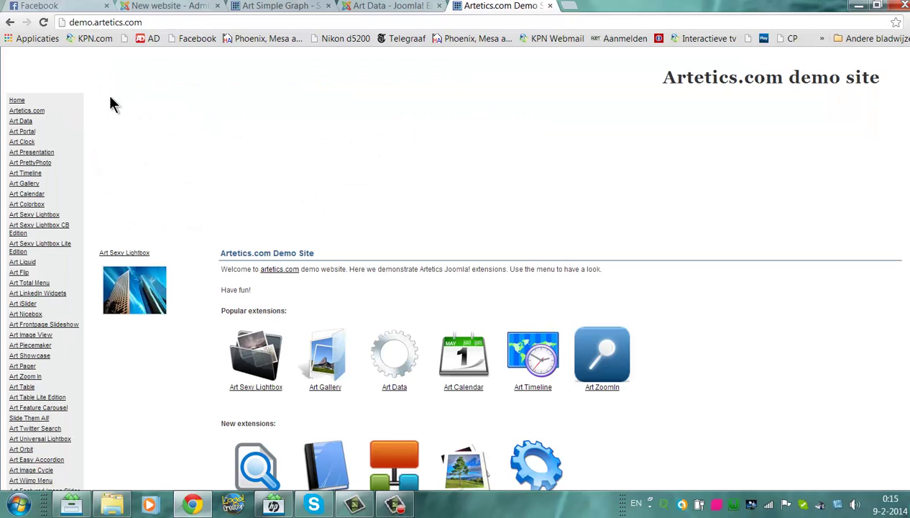
{"action": "left_click", "coordinate": [20, 122]}
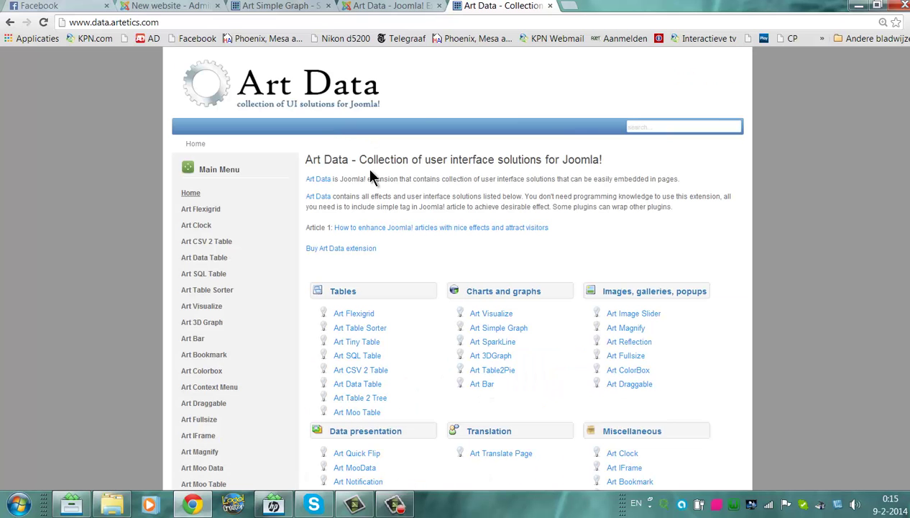
{"action": "scroll", "coordinate": [455, 288], "scroll_direction": "down", "scroll_amount": 5}
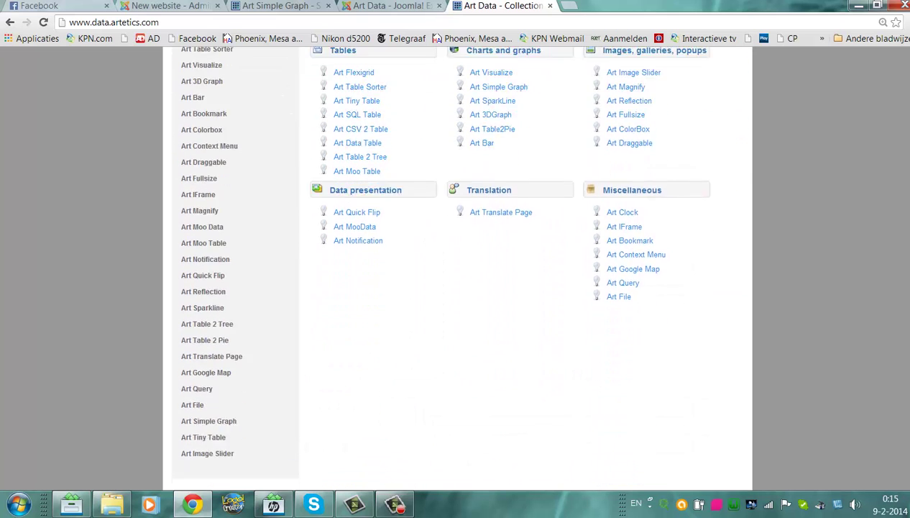
{"action": "scroll", "coordinate": [456, 288], "scroll_direction": "up", "scroll_amount": 3}
{"action": "scroll", "coordinate": [455, 288], "scroll_direction": "up", "scroll_amount": 2}
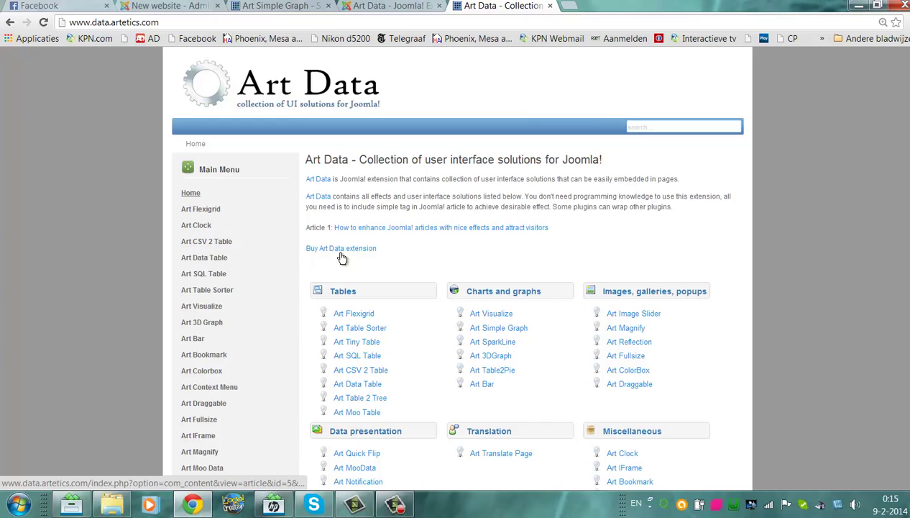
Open the Art Bar documentation page and view its features, demo and usage code
{"action": "left_click", "coordinate": [203, 338]}
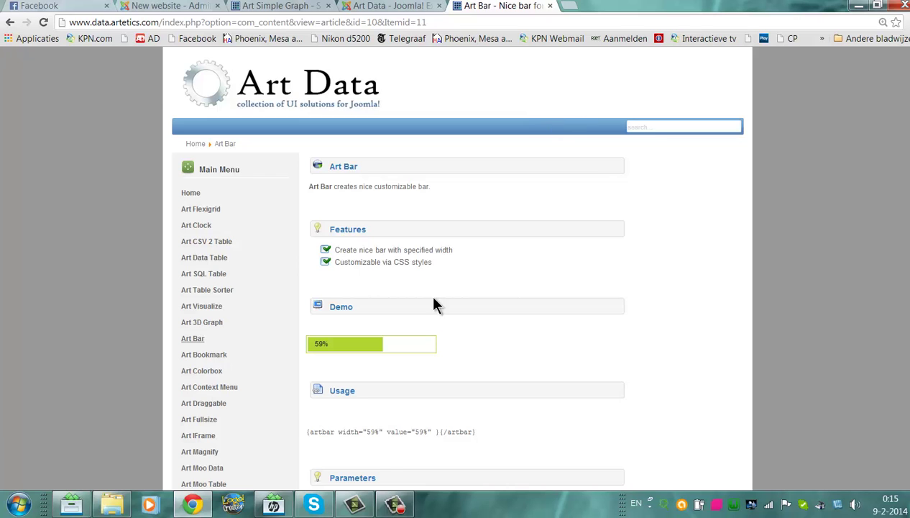
{"action": "left_click", "coordinate": [395, 503]}
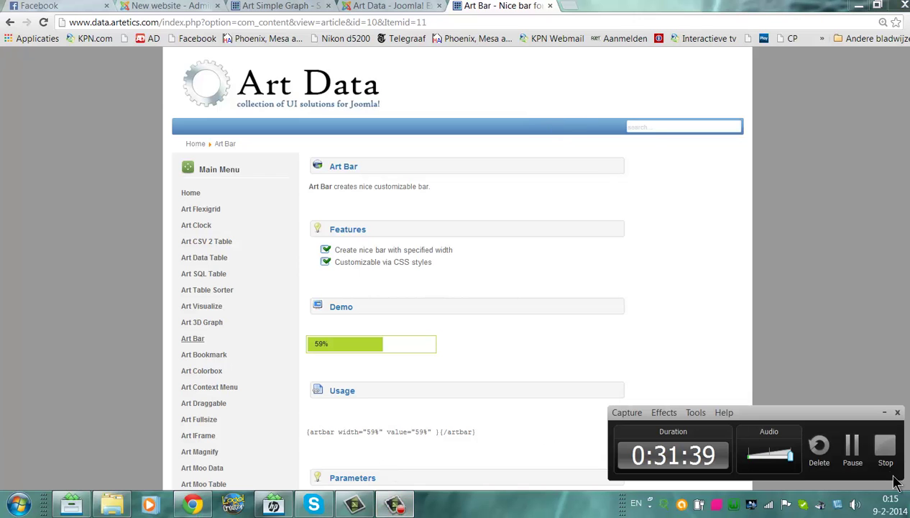